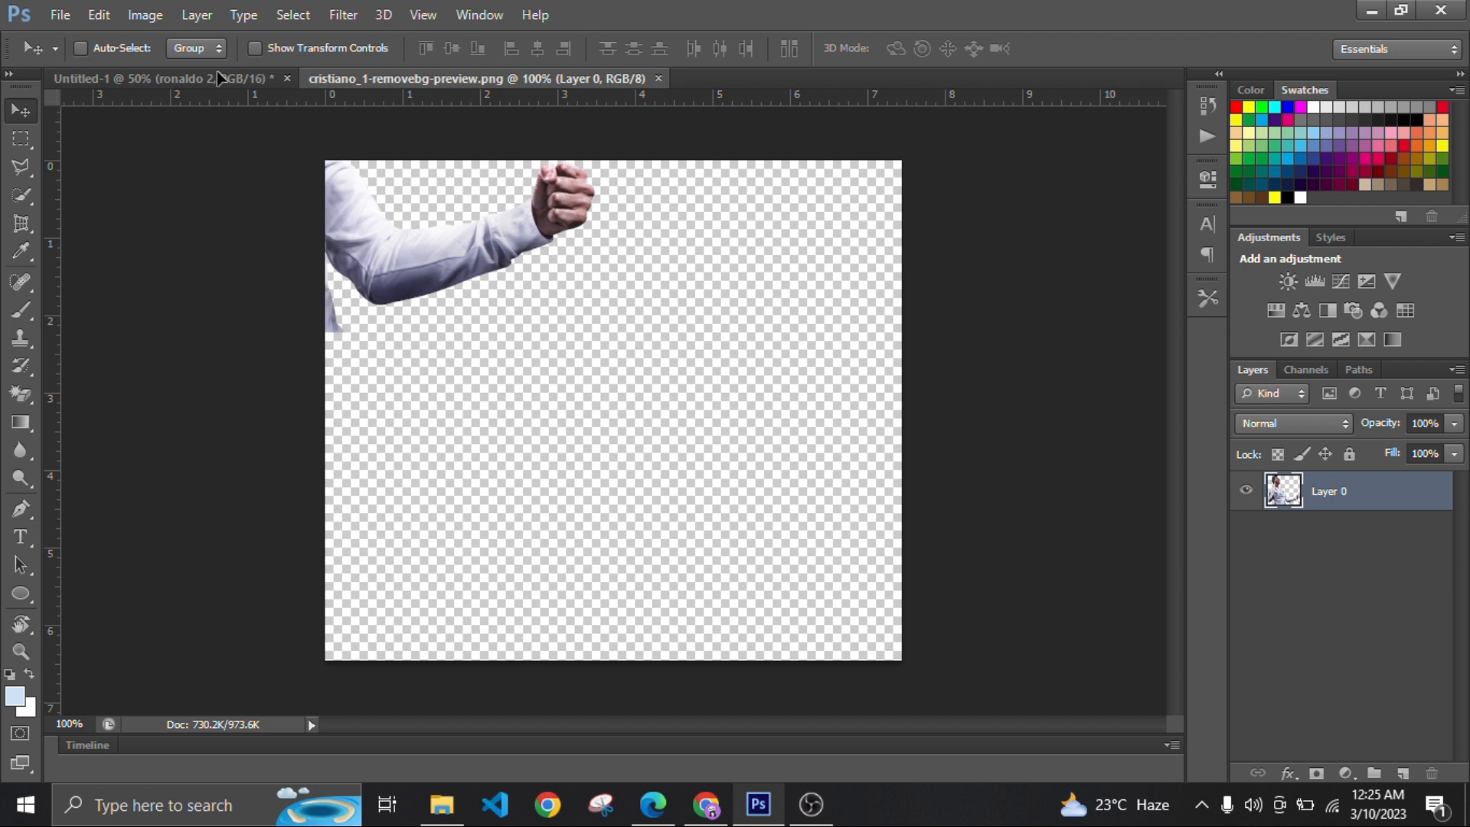
Step: Copy the shouting player cutout from the PNG document into the Untitled-1 poster, accepting the depth difference, and rename its layer "ronaldo 3"
drag(594, 344, 594, 344)
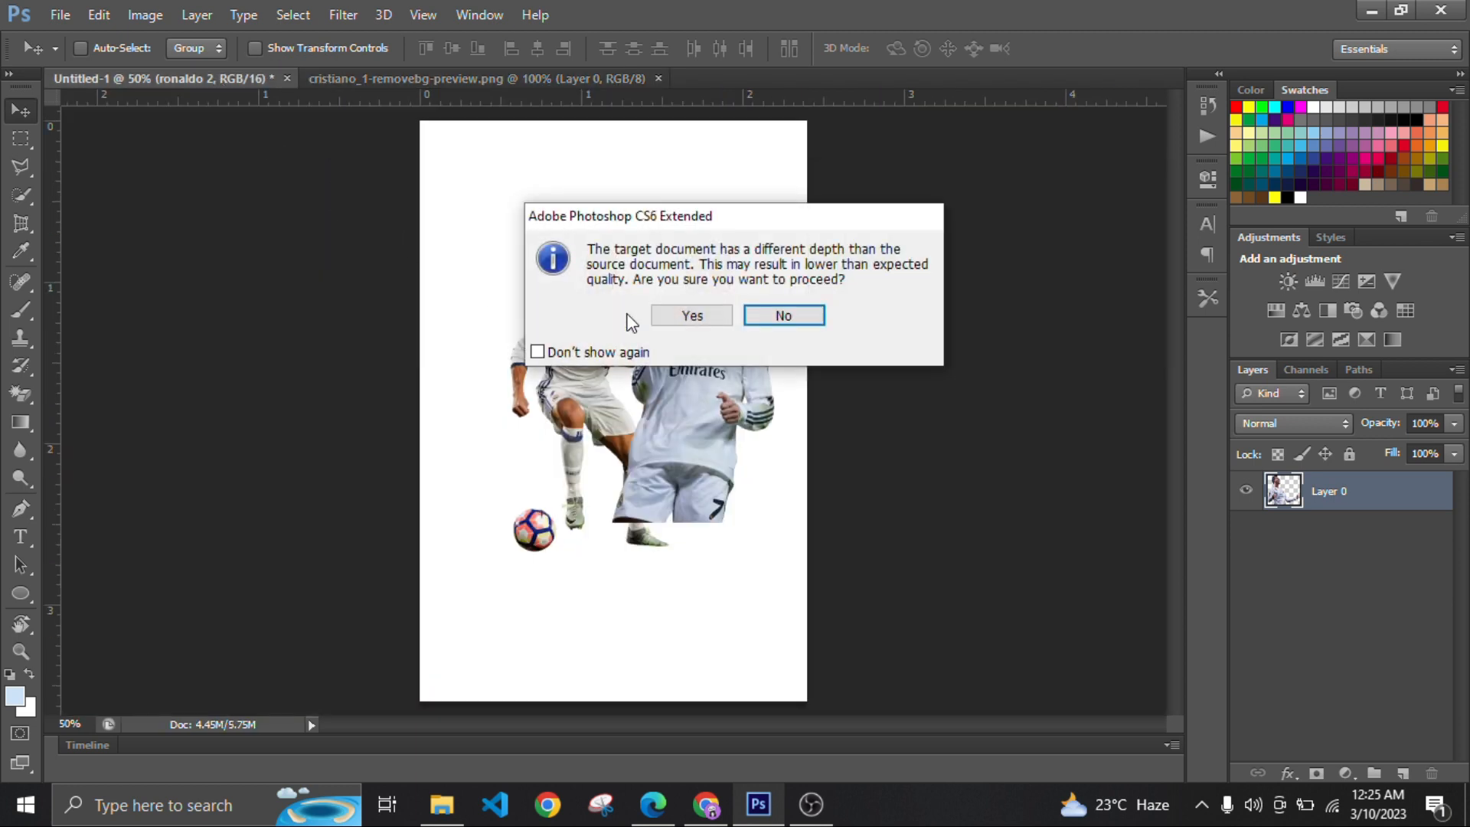
click(692, 315)
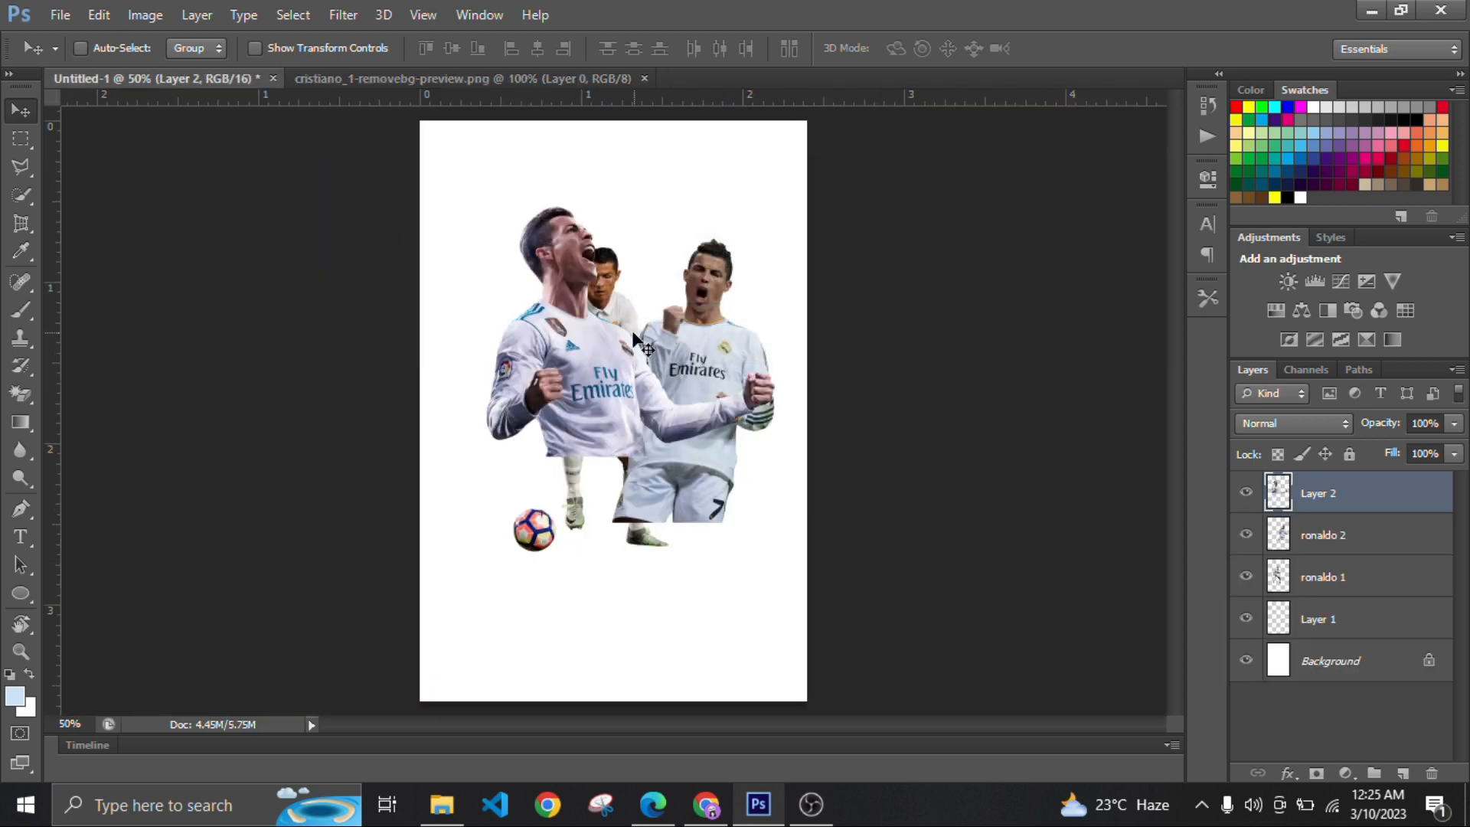
double_click(1315, 490)
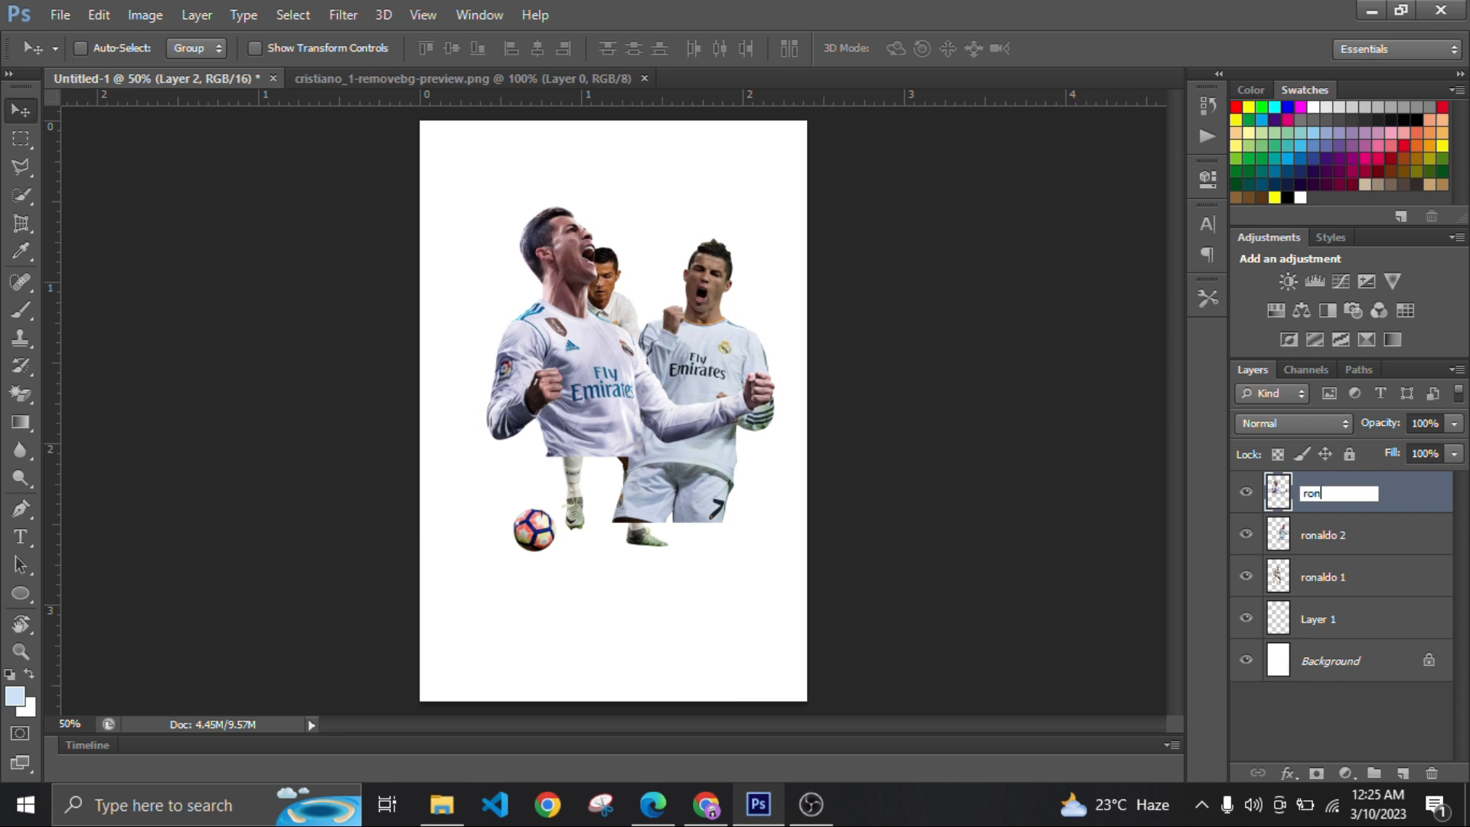
key(Return)
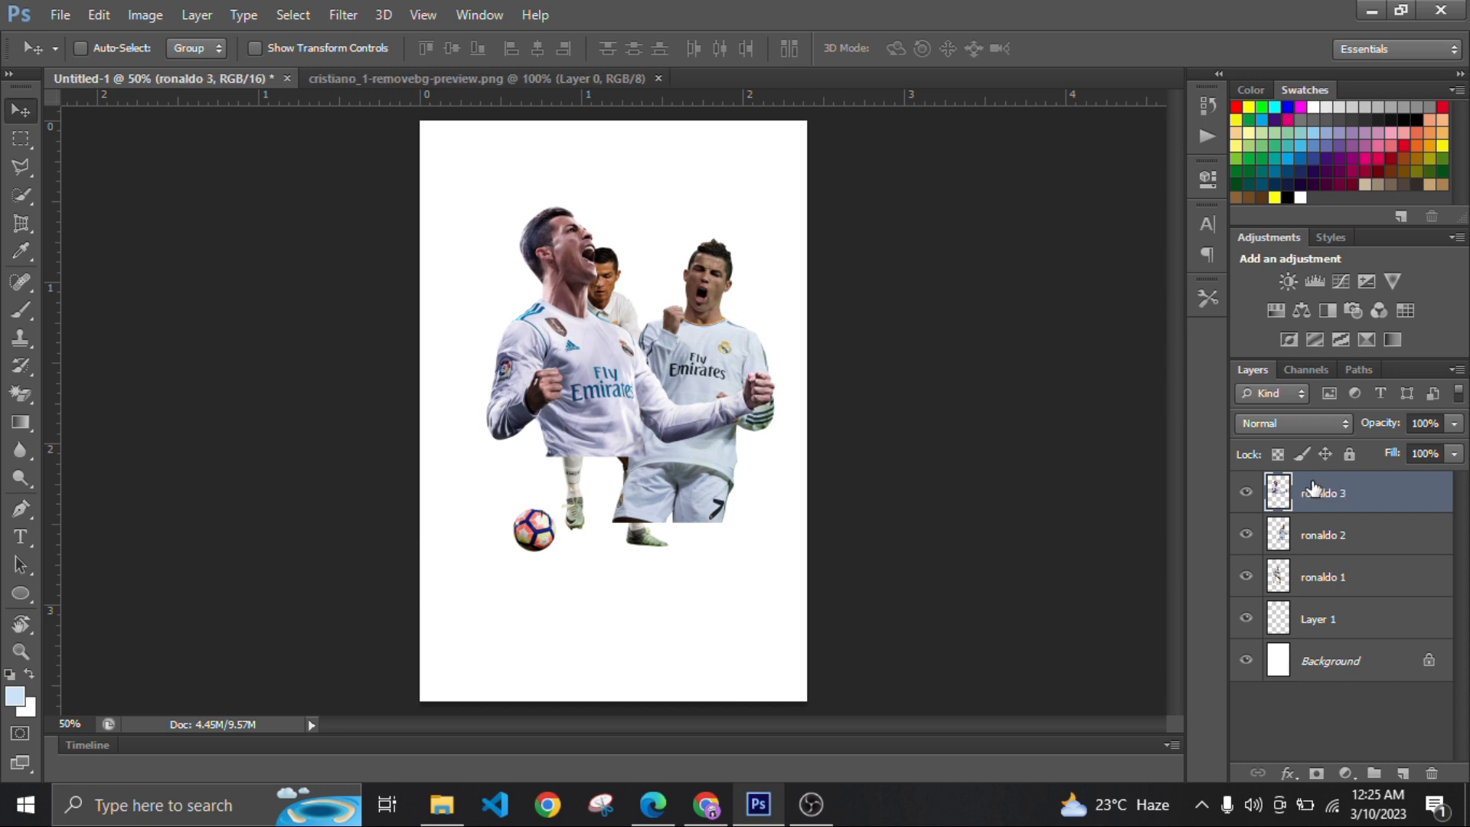
Step: Convert the ronaldo 3 layer to a smart object and enlarge it to about 135% width and 143% height, spanning the poster's width
right_click(1344, 498)
click(984, 223)
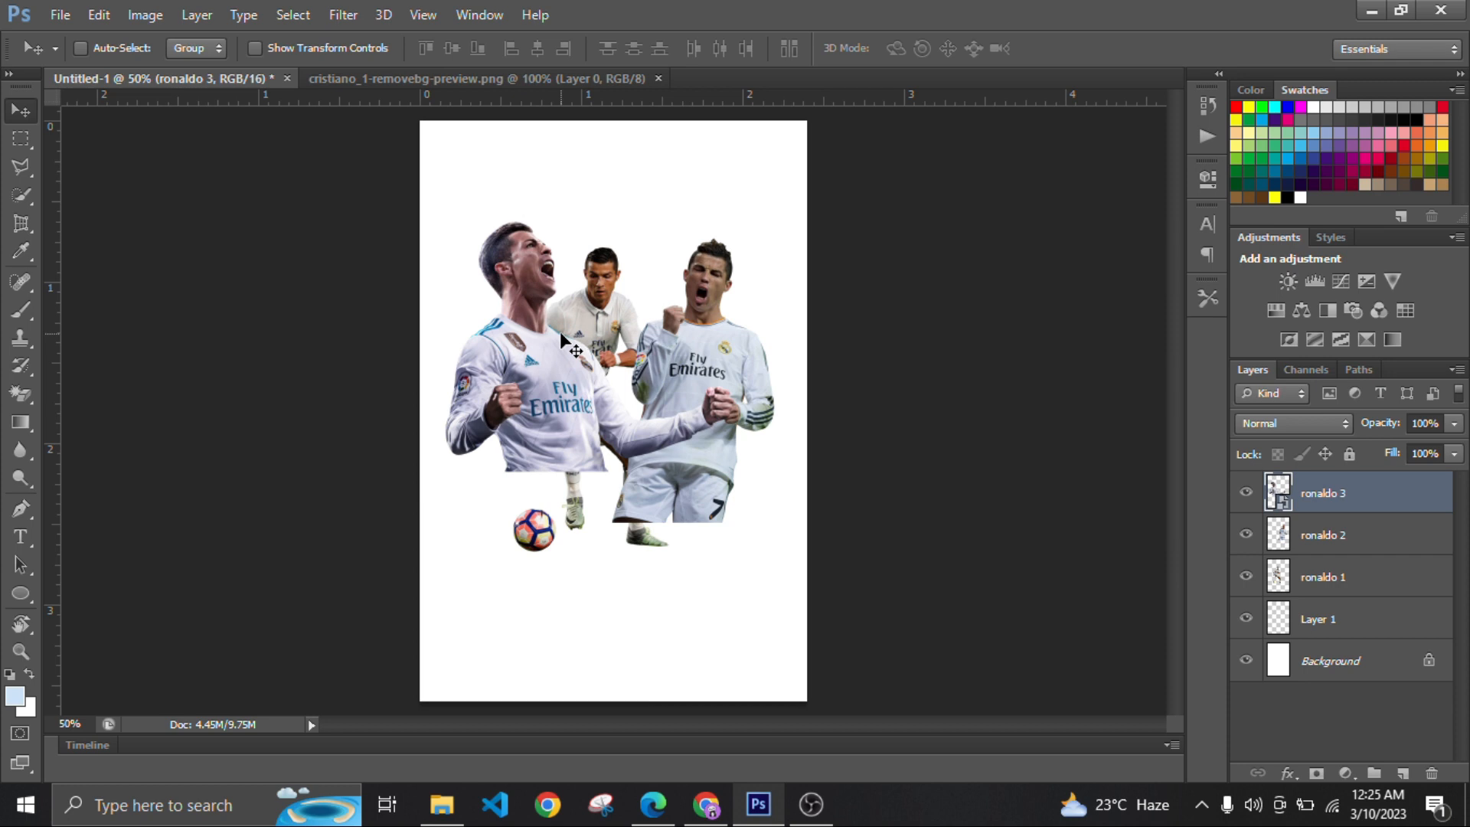
key(ctrl+t)
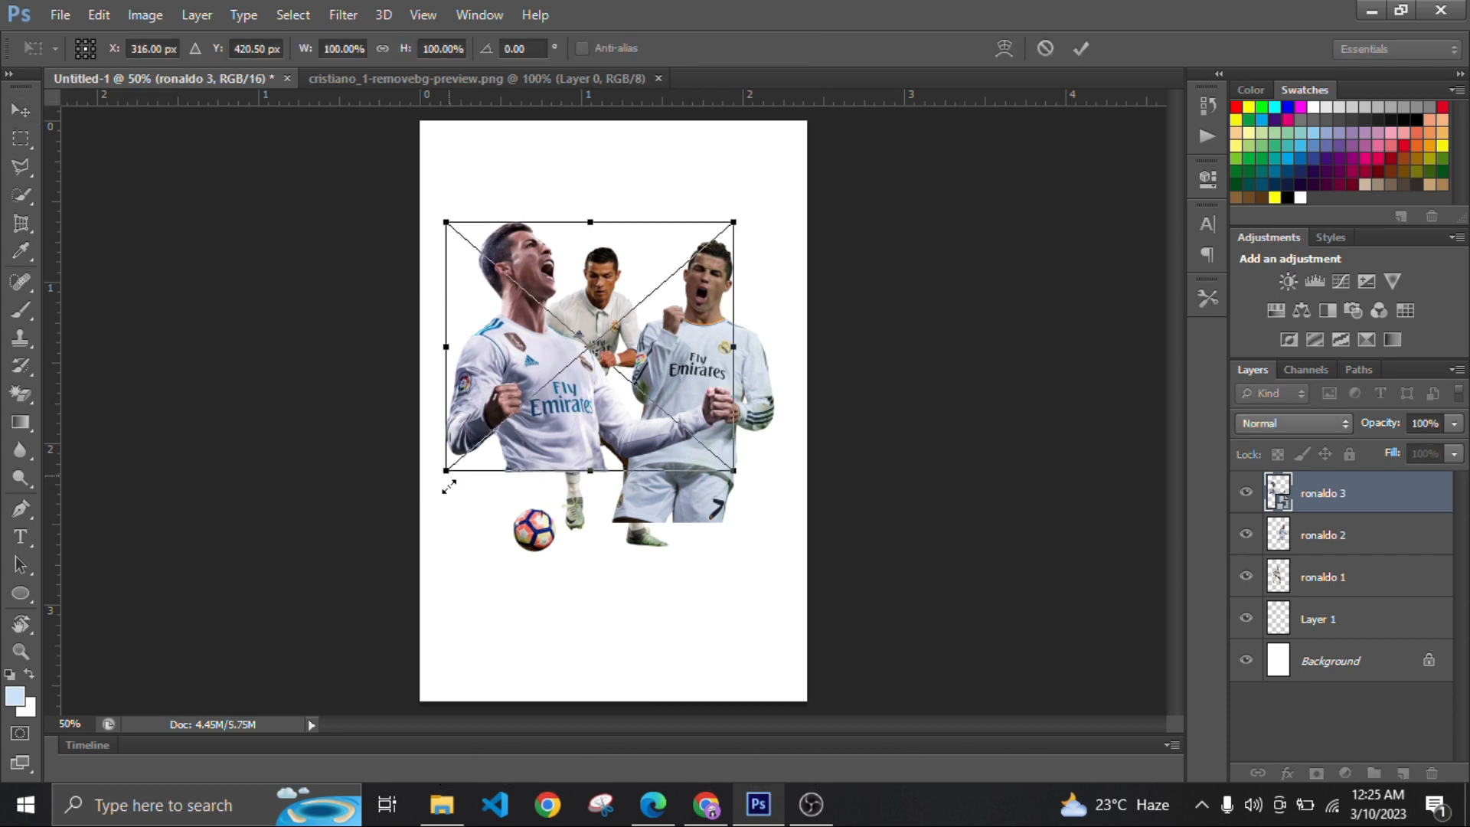
drag(444, 486, 363, 670)
drag(482, 502, 571, 429)
drag(830, 146, 806, 165)
drag(402, 349, 426, 353)
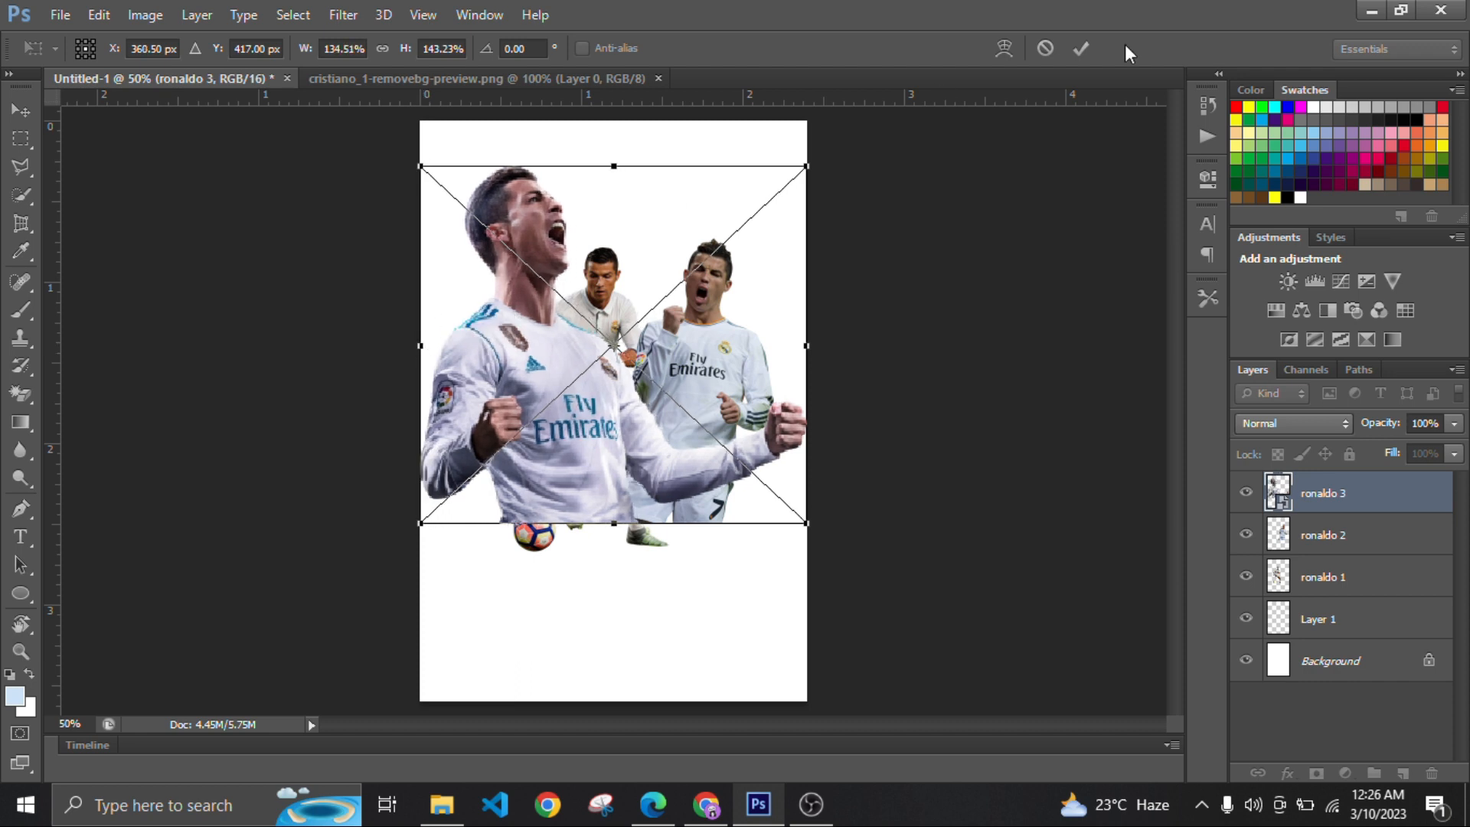
click(1080, 48)
Step: Convert the ronaldo 2 layer to a smart object, scale it to about 71% and place it above the large player's outstretched arm
click(1366, 534)
right_click(1366, 534)
click(965, 222)
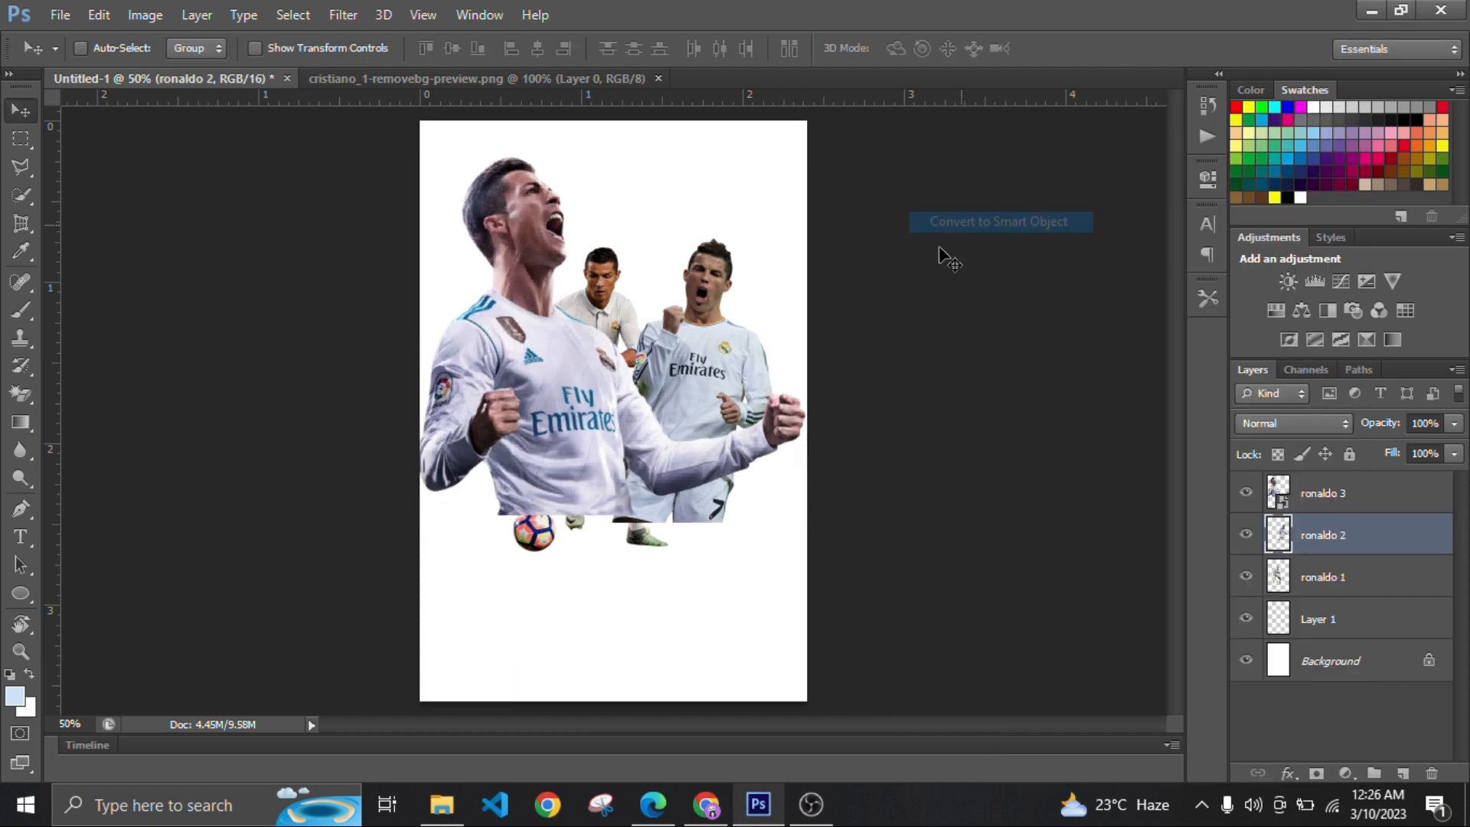
key(ctrl+t)
mouse_move(739, 354)
mouse_down()
mouse_move(754, 305)
mouse_move(742, 320)
mouse_move(757, 335)
mouse_up()
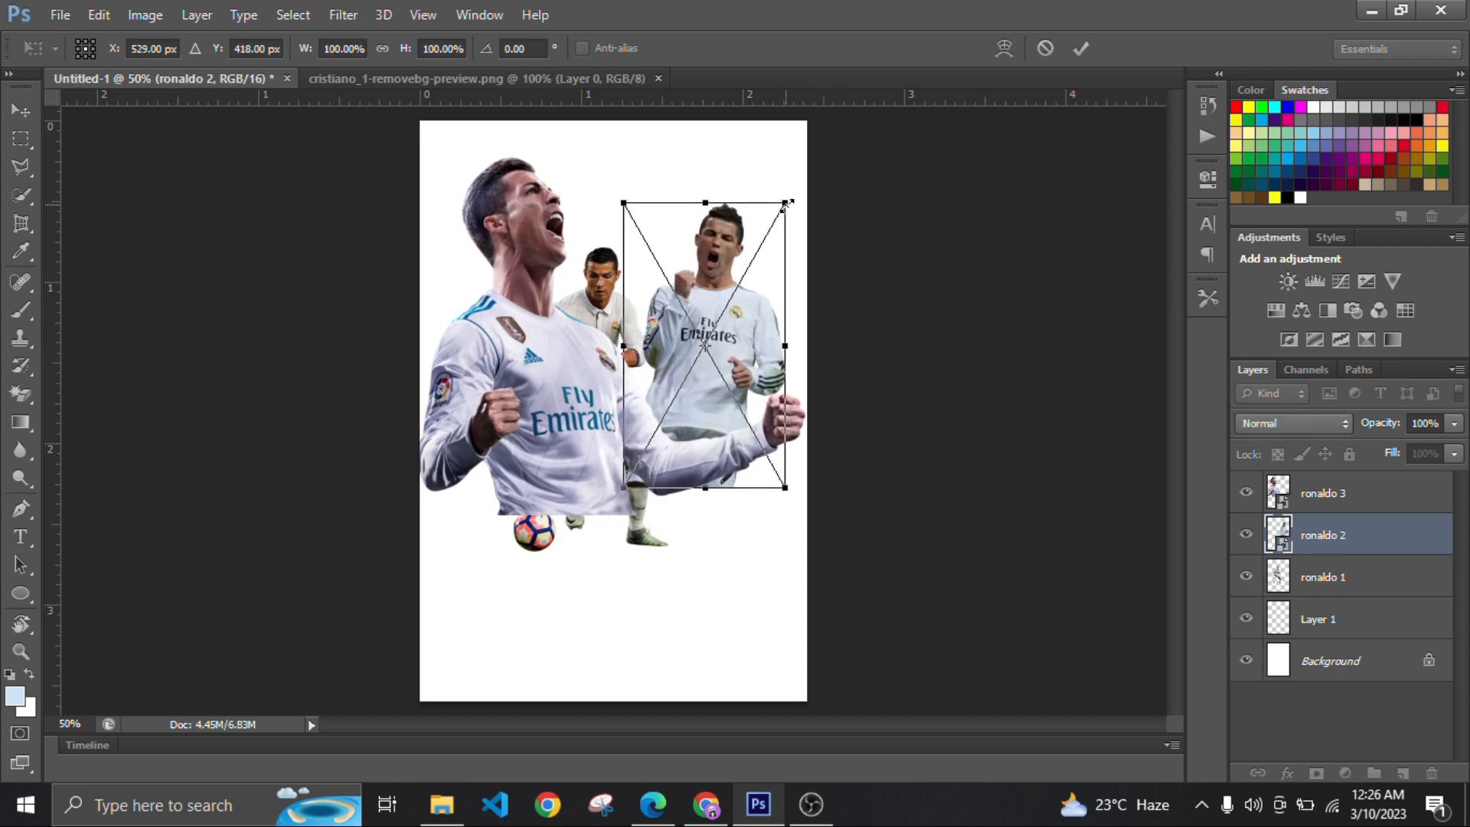
drag(788, 201, 739, 285)
drag(698, 386, 718, 346)
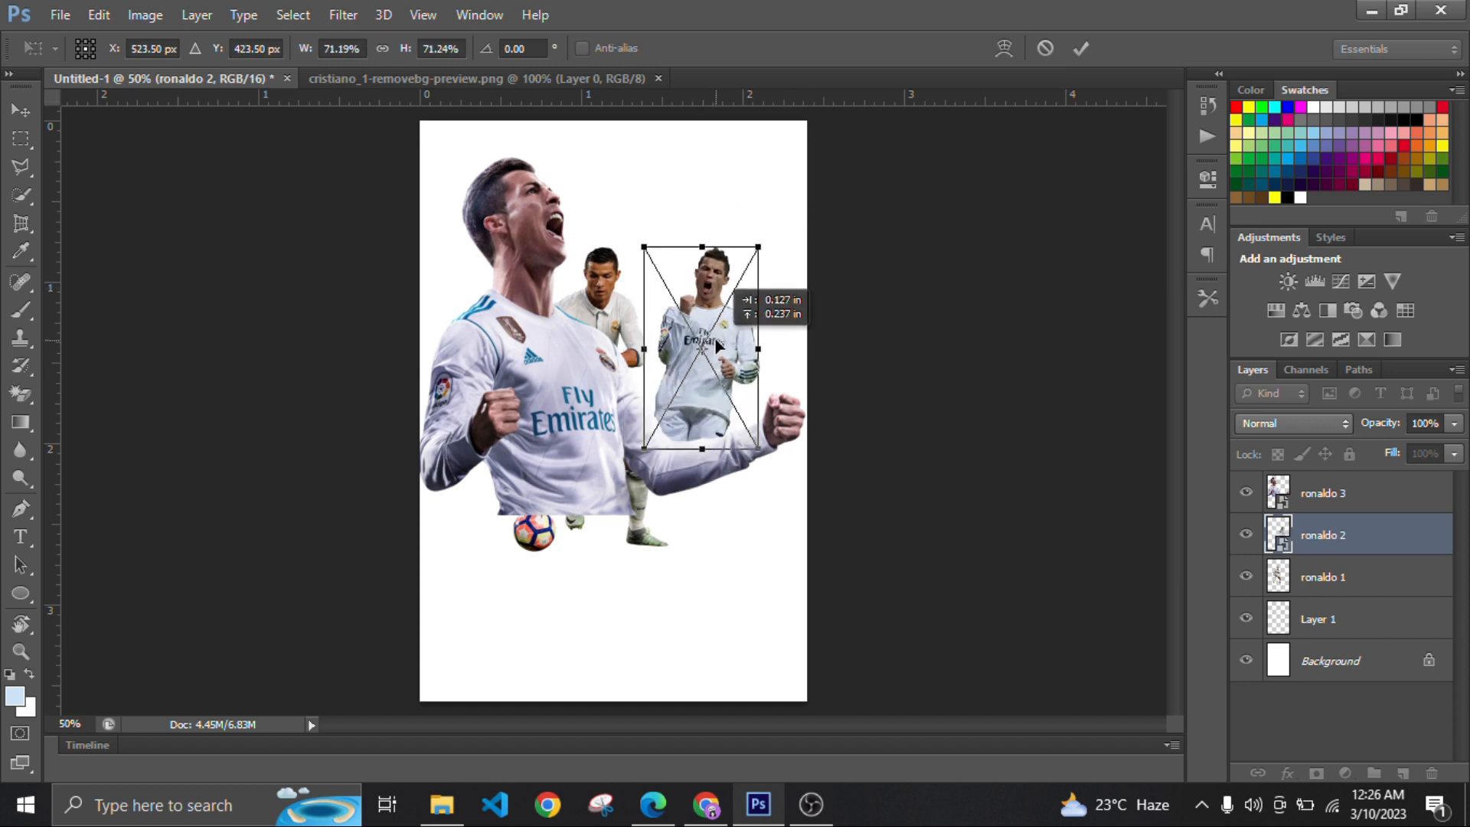
click(1080, 48)
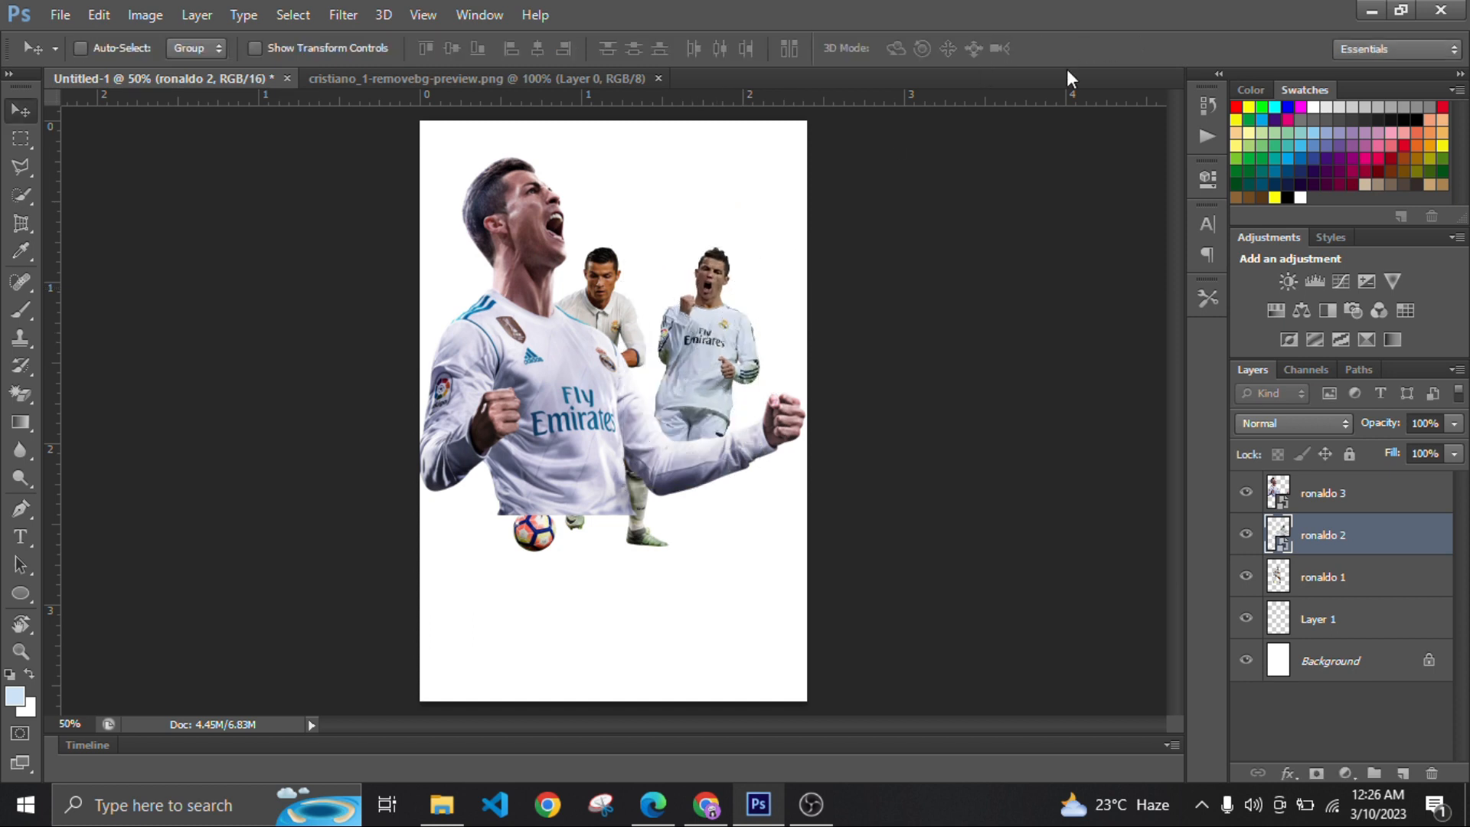
Step: Convert the ronaldo 1 layer to a smart object, scale it to about 45% and place it in the poster's lower area
click(1289, 578)
right_click(1290, 578)
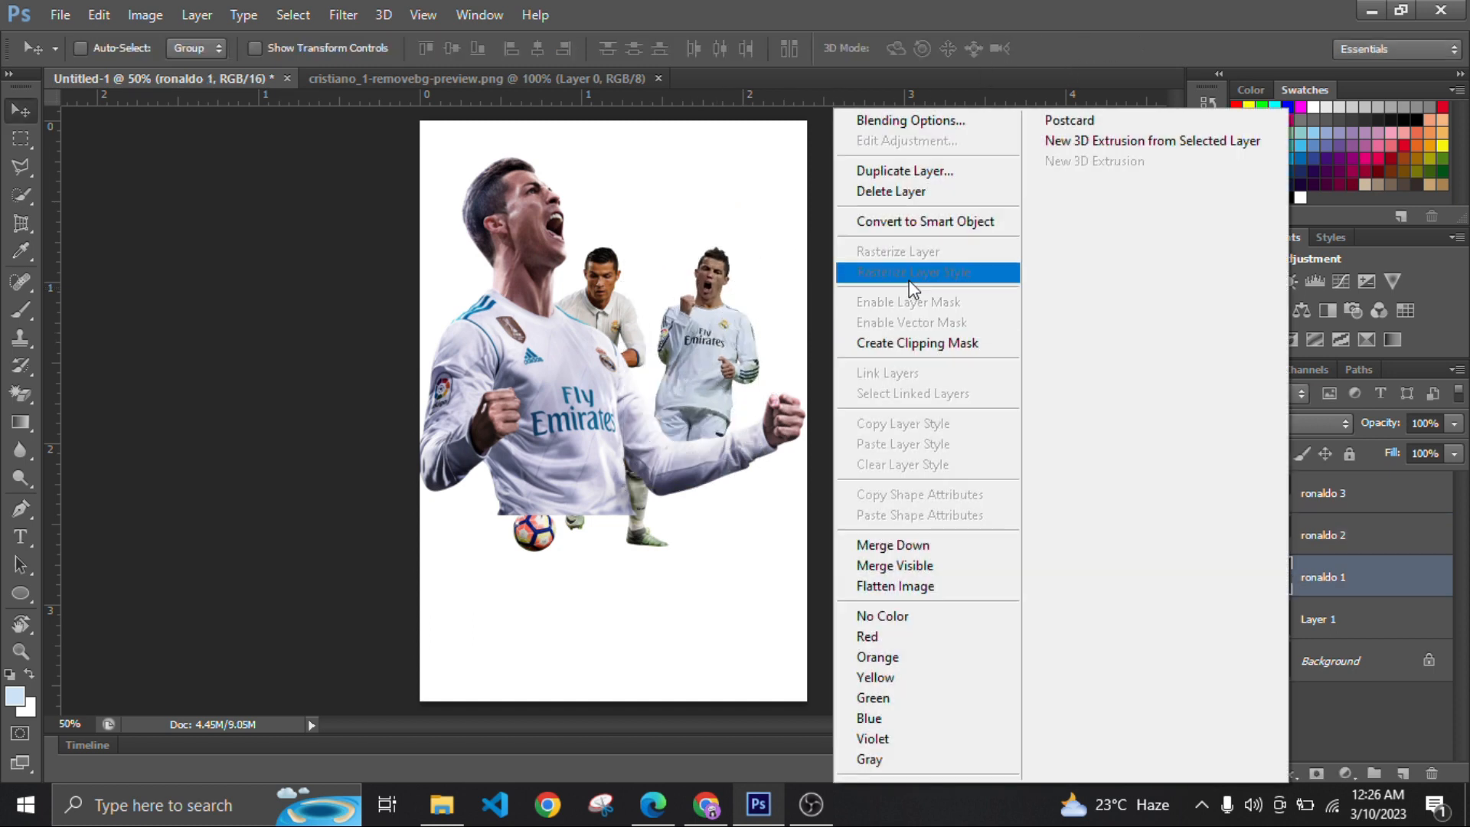
click(924, 221)
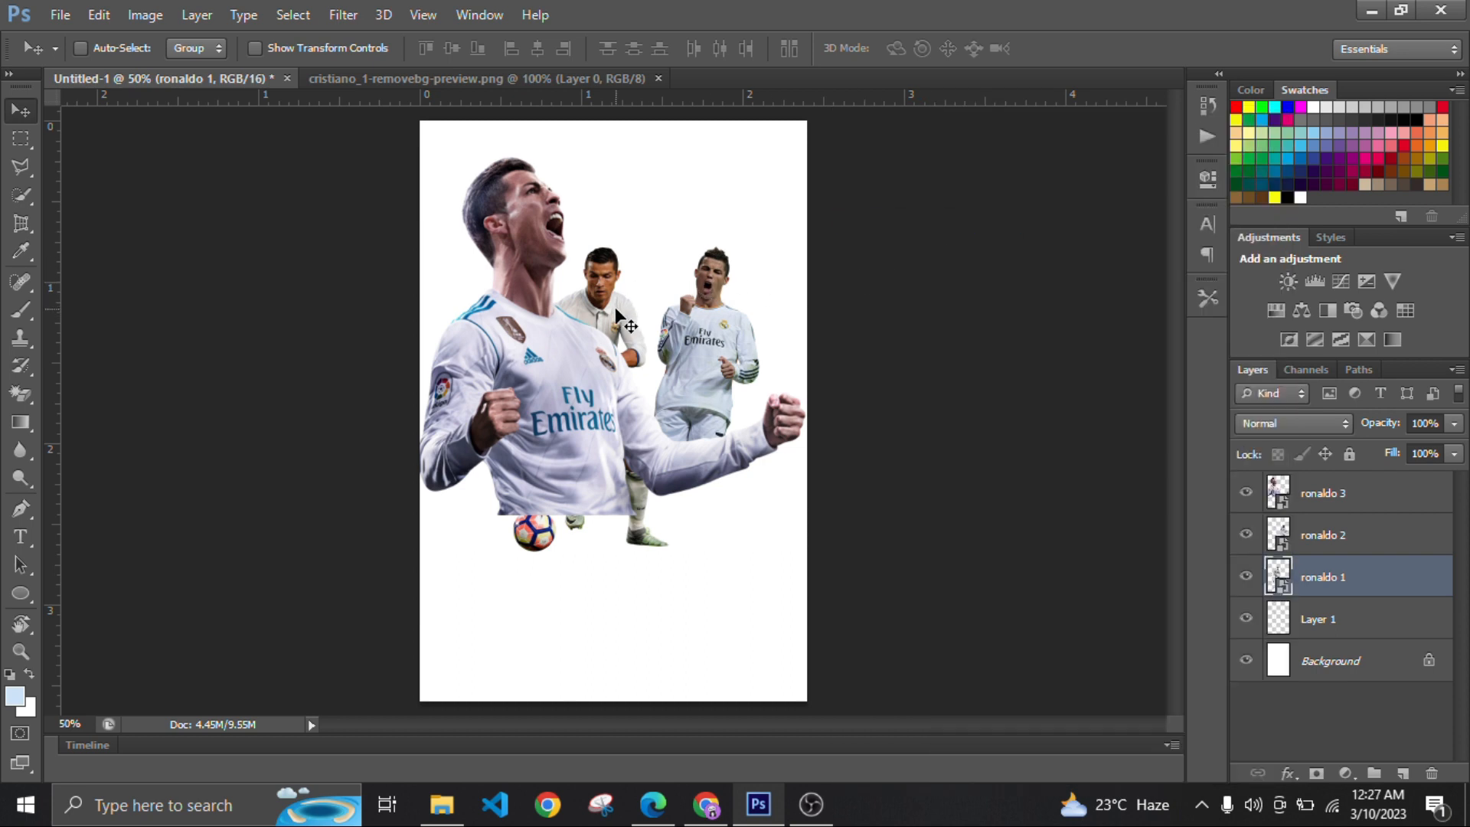
key(ctrl+t)
drag(614, 307, 625, 457)
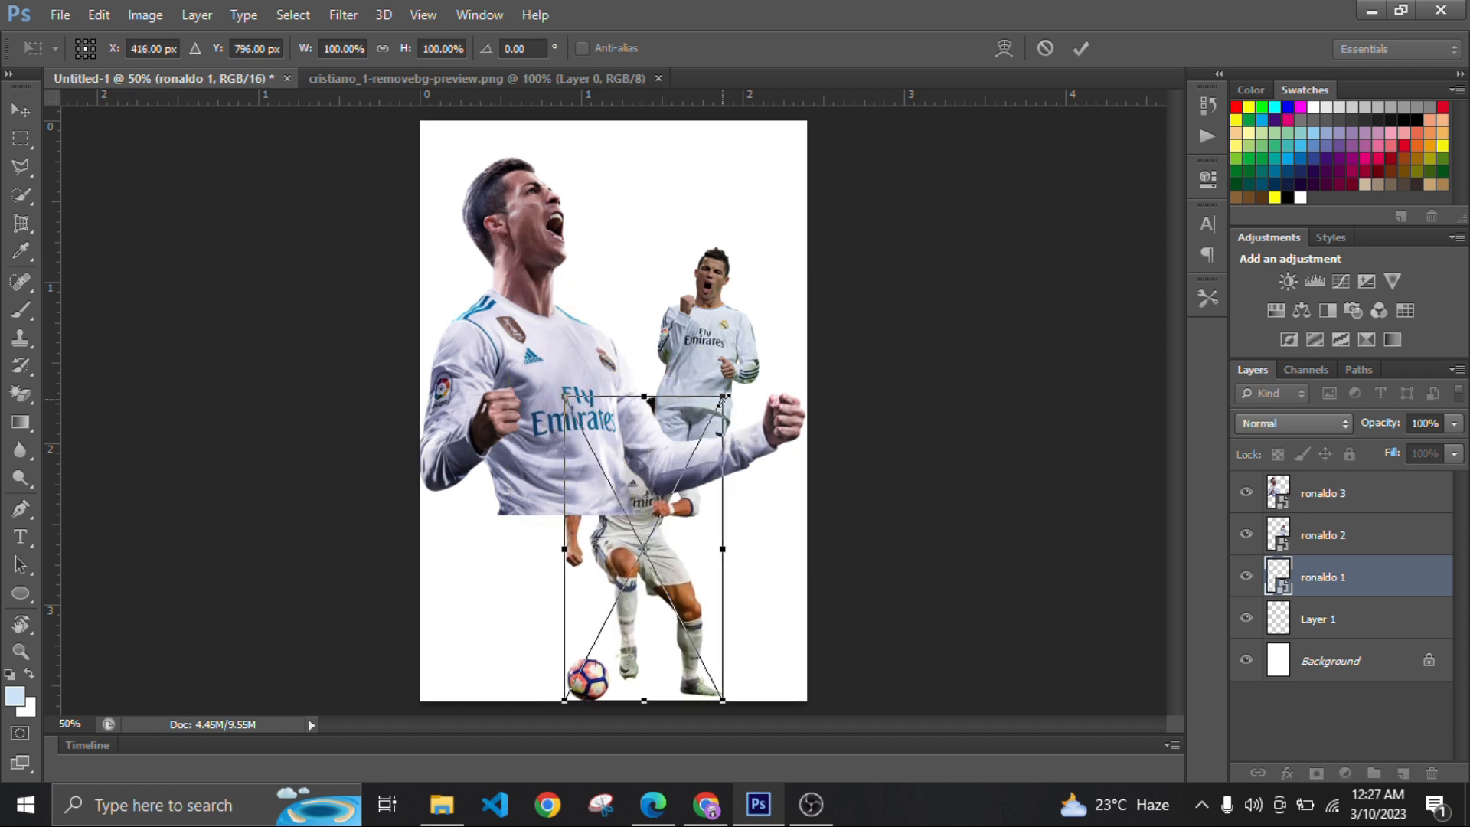
drag(722, 395, 708, 529)
click(1080, 48)
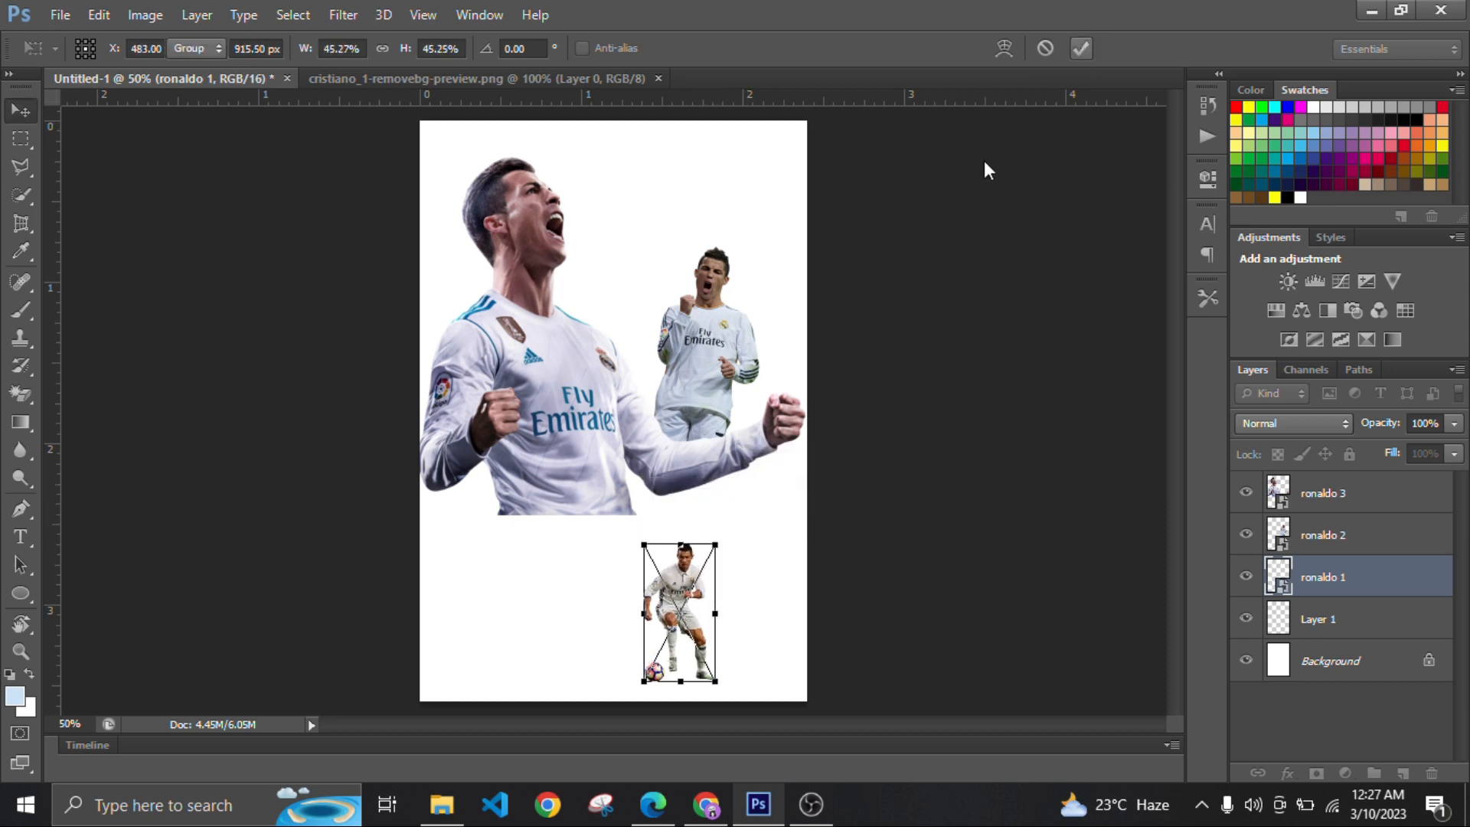
Step: Bring the ronaldo 1 layer to the top of the stack, enlarge it and position it in front of the large player's outstretched arm
drag(687, 604, 730, 491)
drag(1378, 580, 1388, 476)
drag(741, 529, 727, 499)
key(ctrl+t)
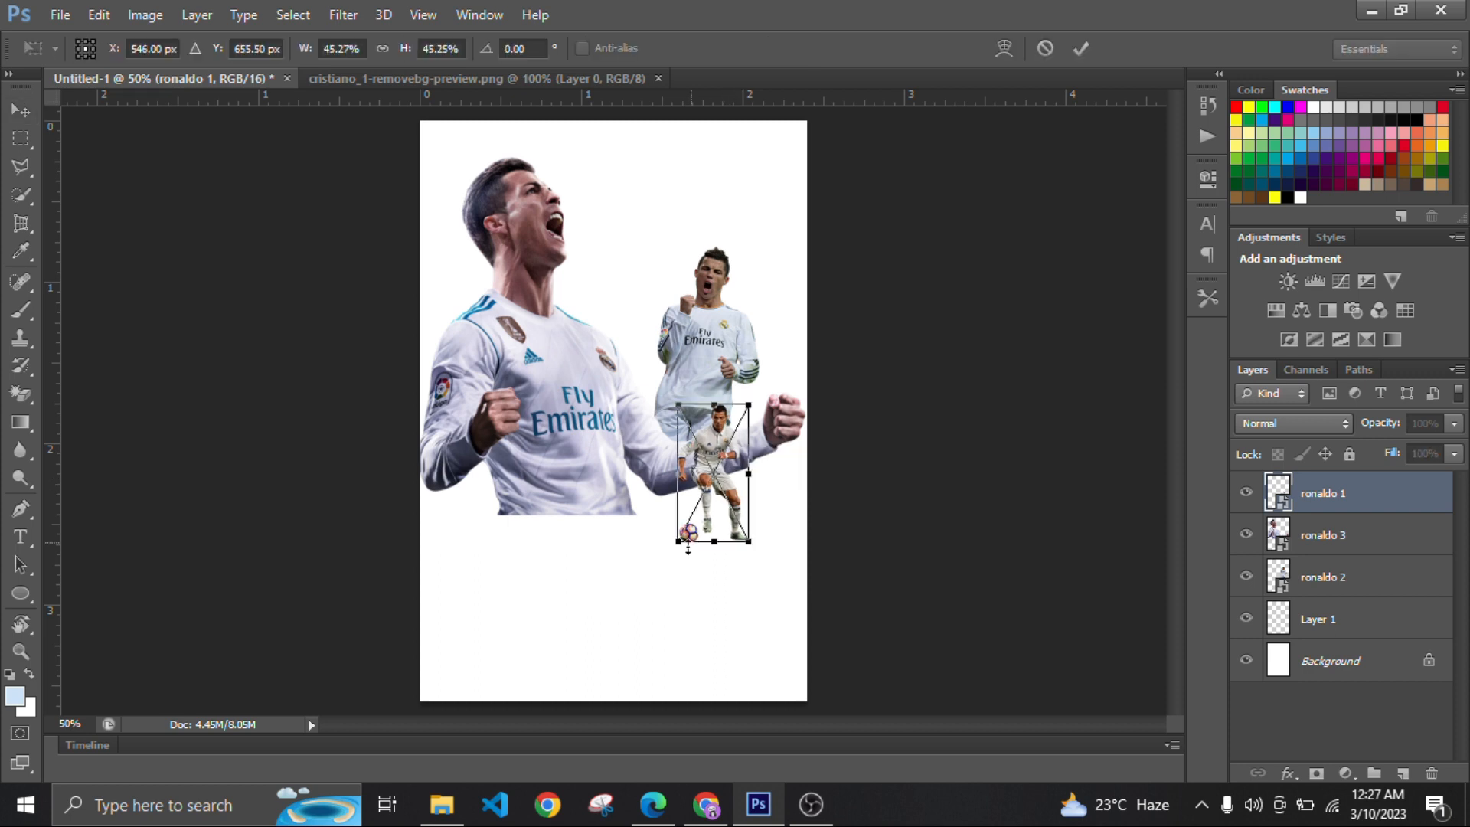
drag(747, 406, 803, 377)
drag(727, 433, 712, 433)
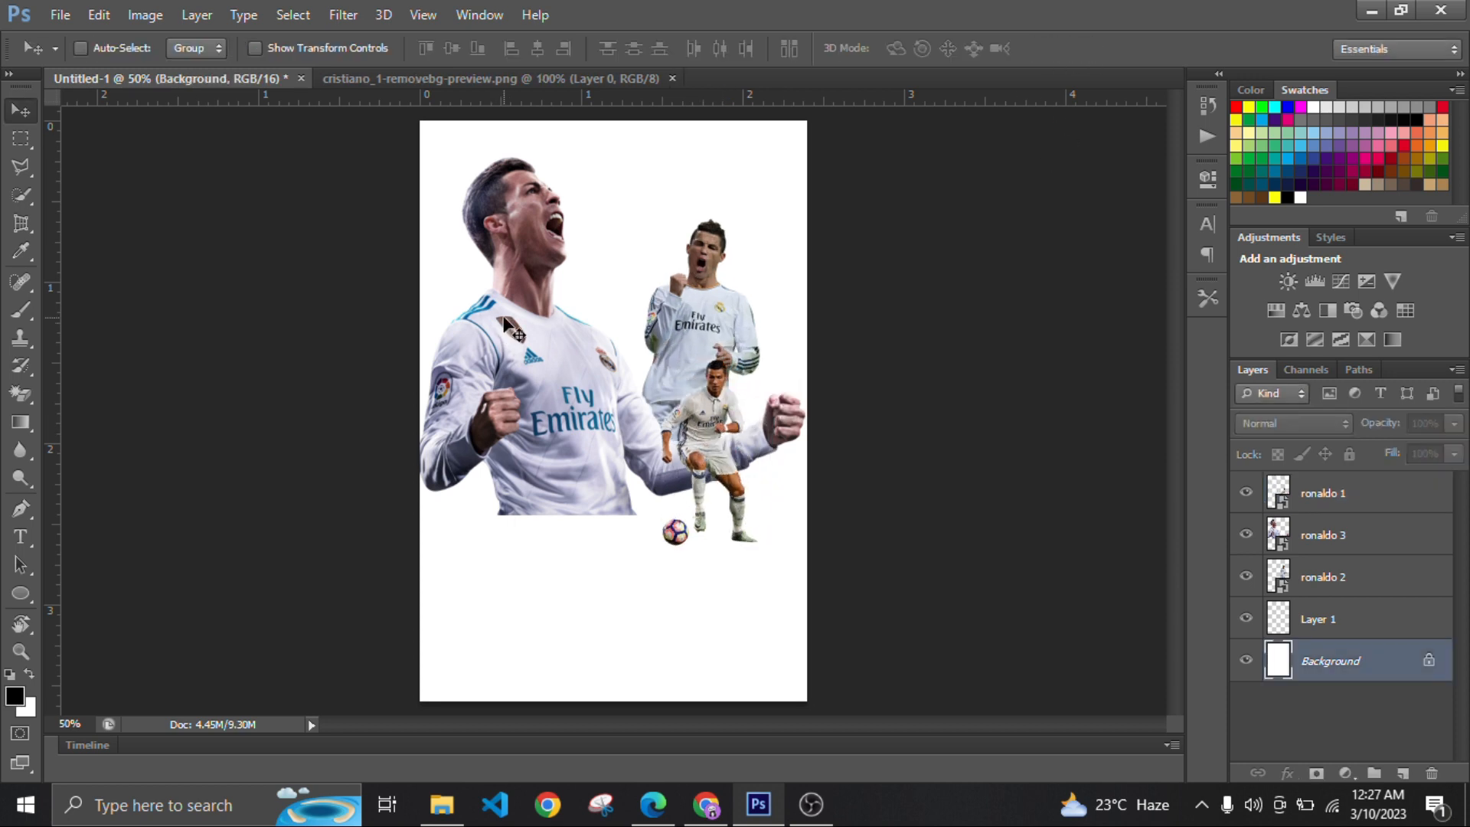
Step: Fill the Background layer with black and stamp white and cyan splatters behind the players on Layer 1 with a 900 px splatter brush
key(alt+BackSpace)
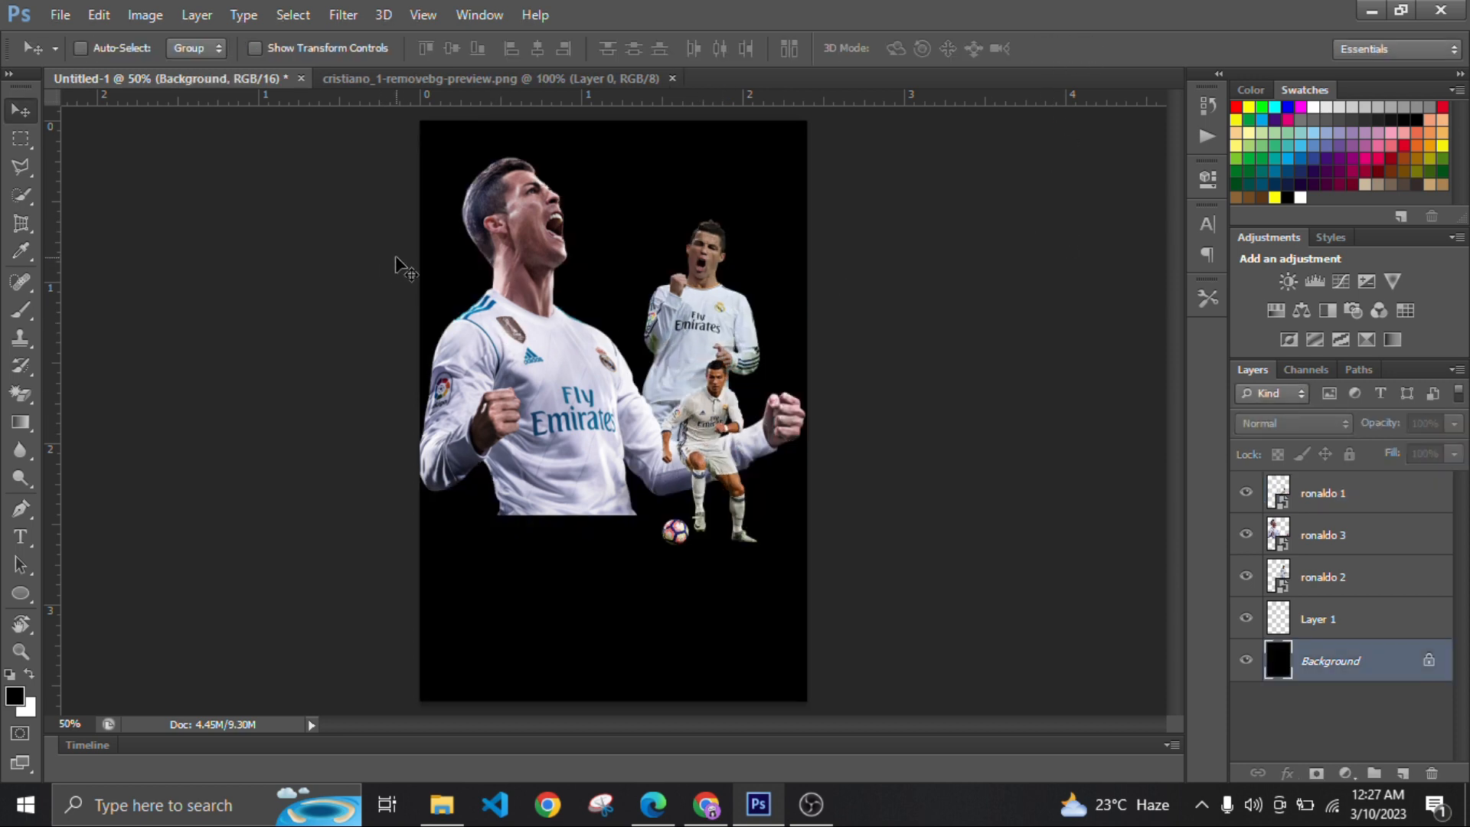
click(111, 49)
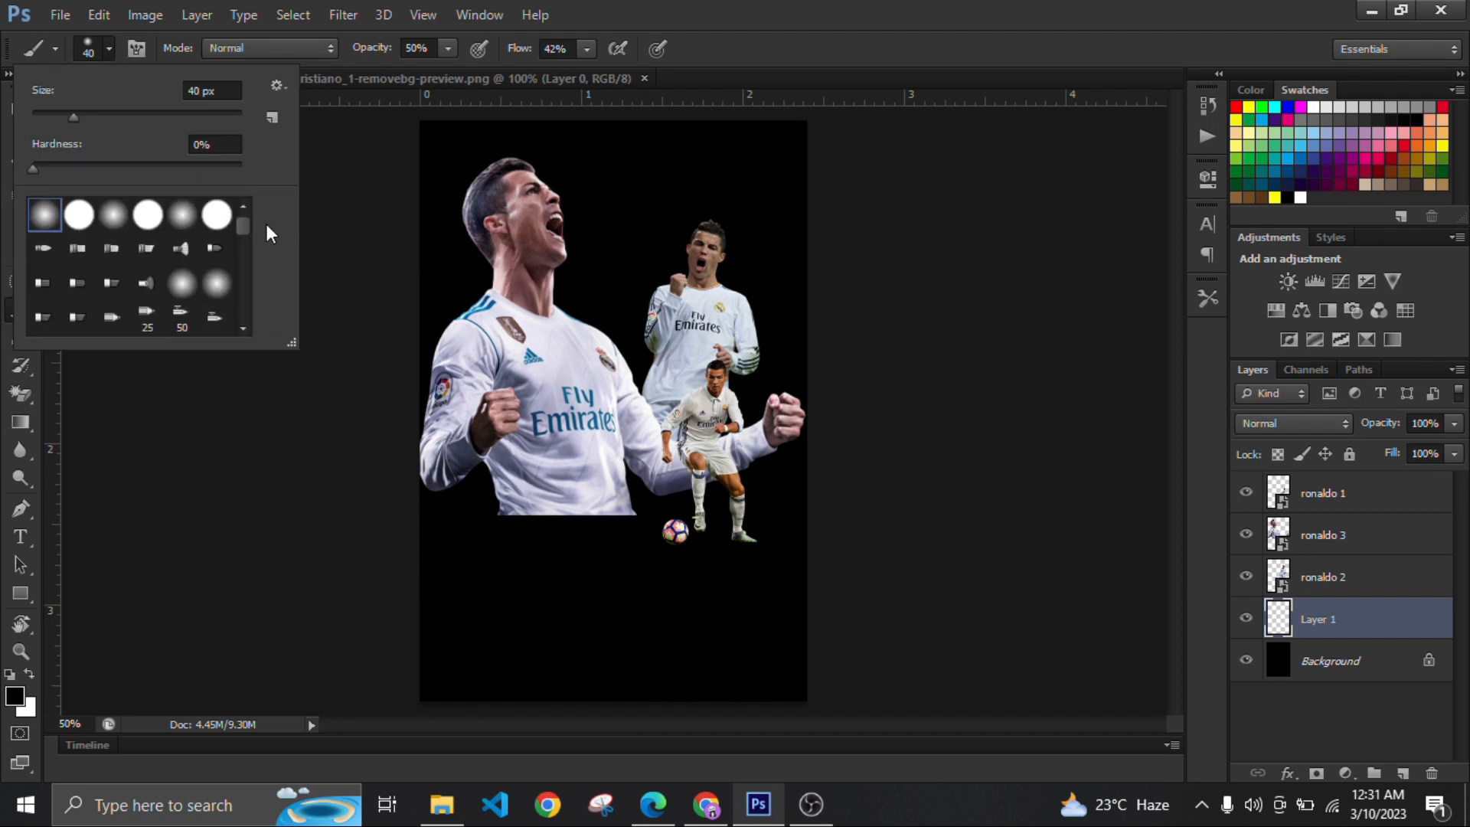
drag(243, 227, 246, 271)
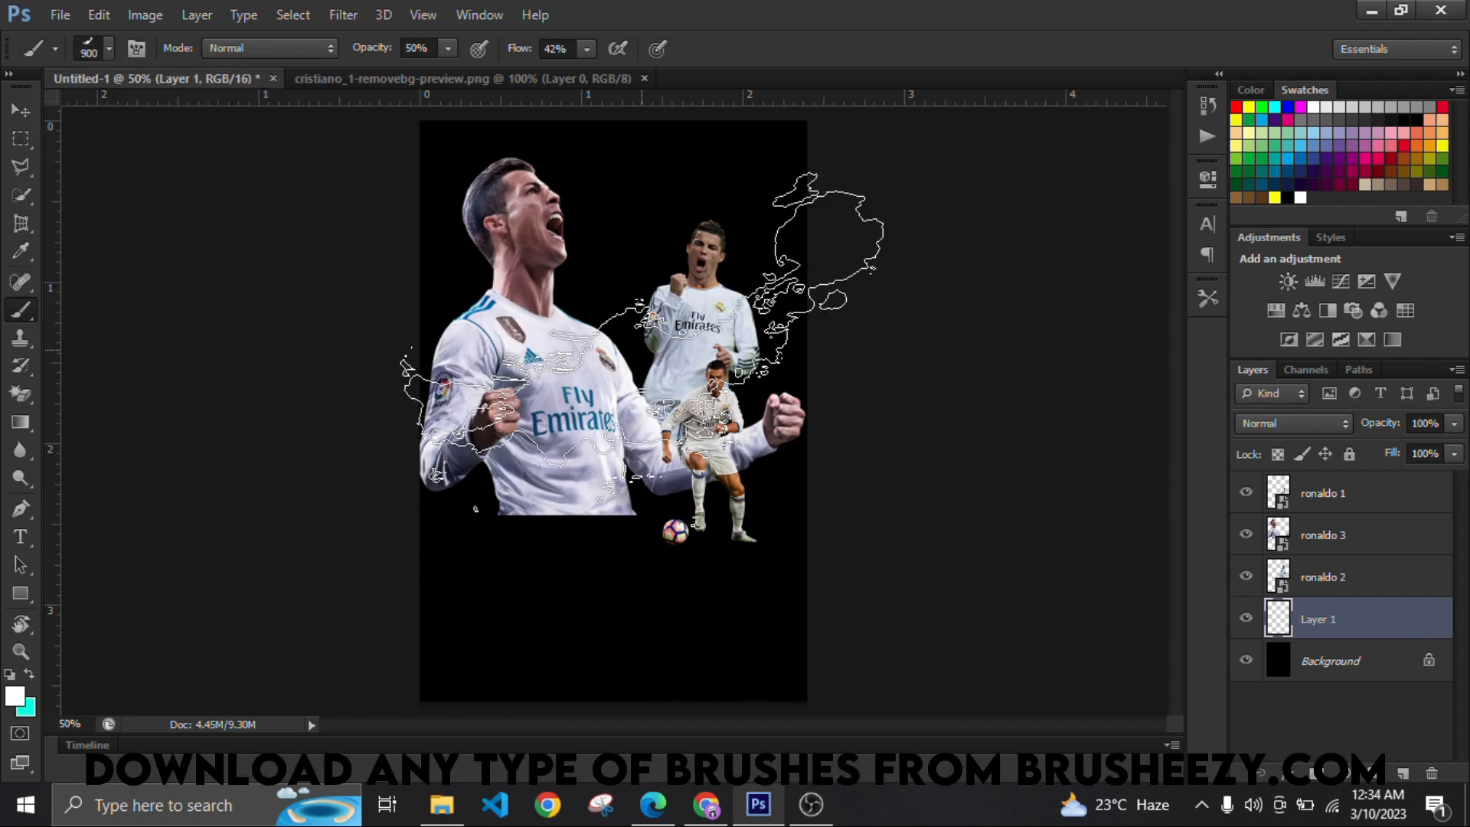
click(591, 301)
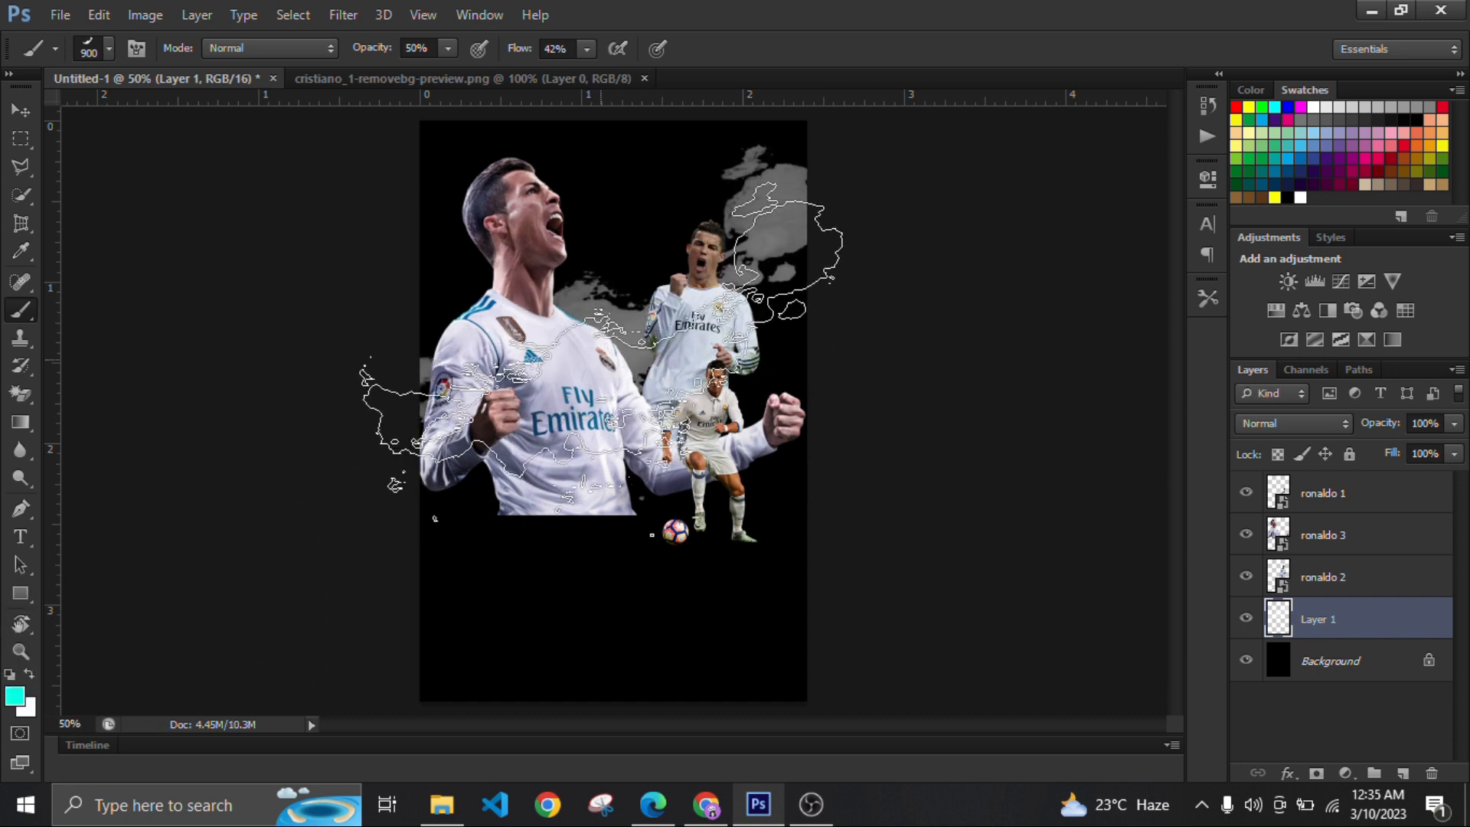
click(582, 390)
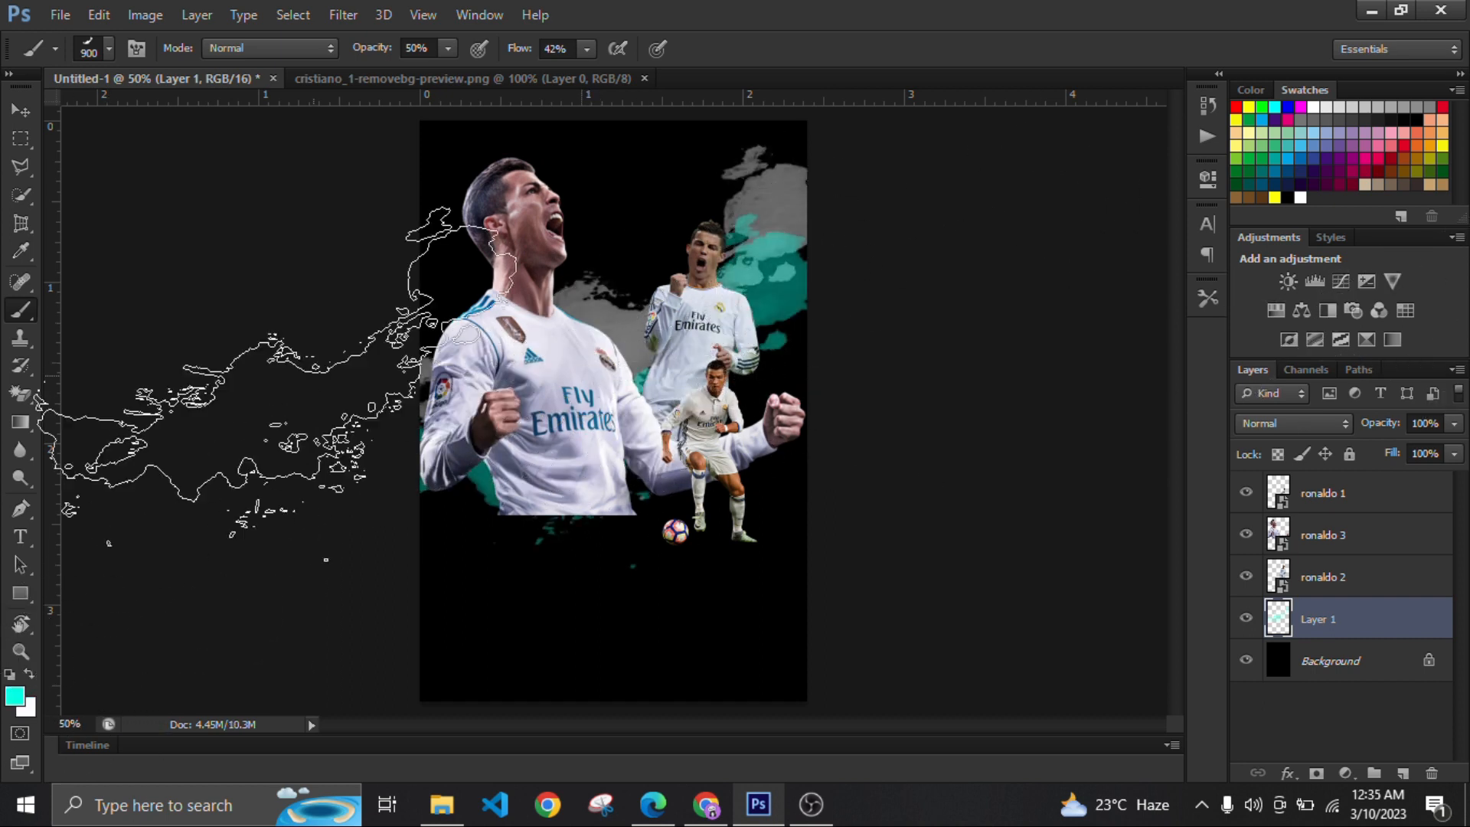
Step: Enlarge the splatter brush to 1300 px and stamp a white splatter across the lower poster and a cyan one across the upper part
click(28, 673)
key(bracketright)
key(bracketright)
key(bracketright)
key(bracketright)
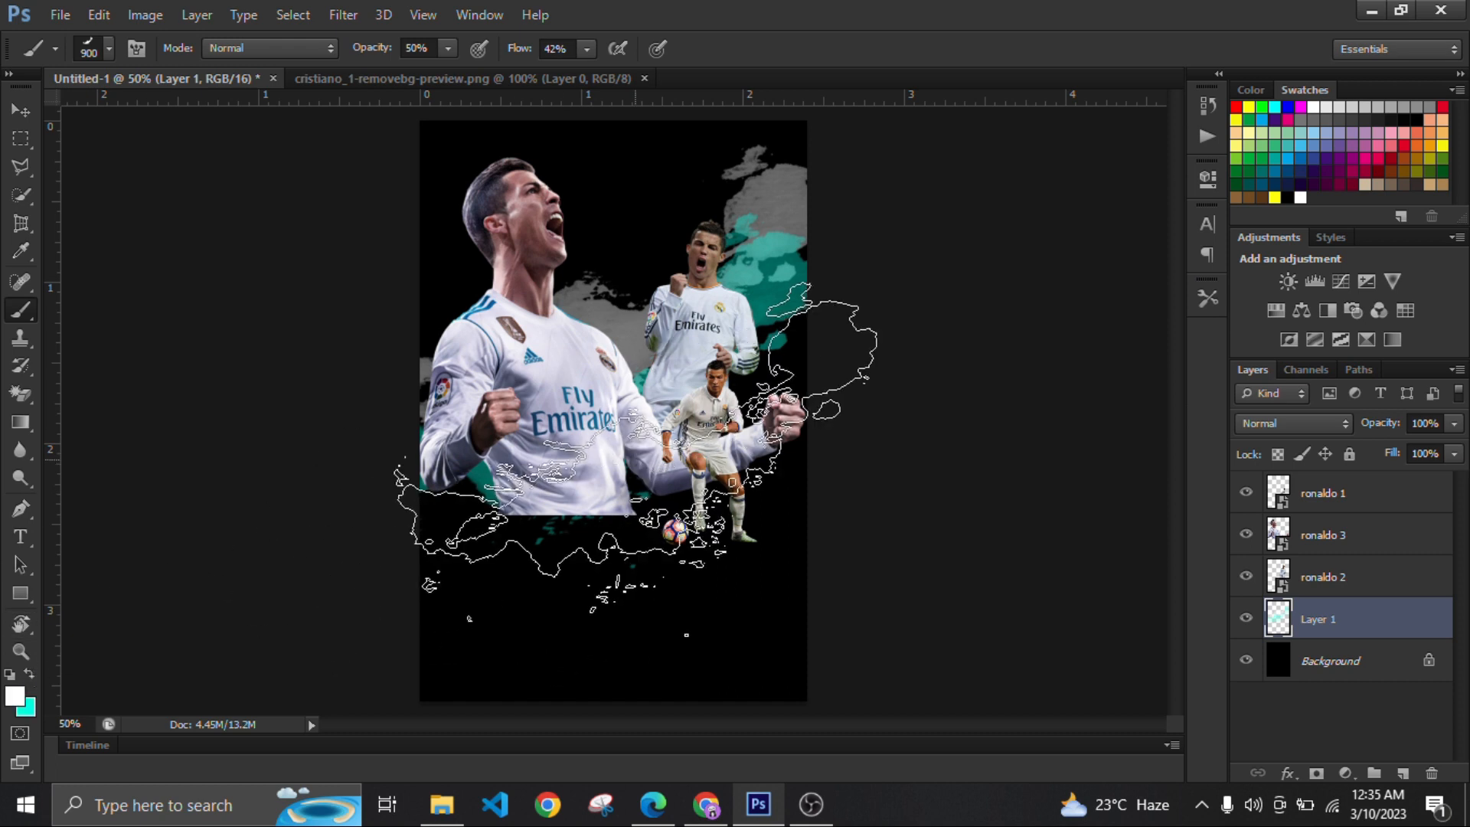
click(610, 444)
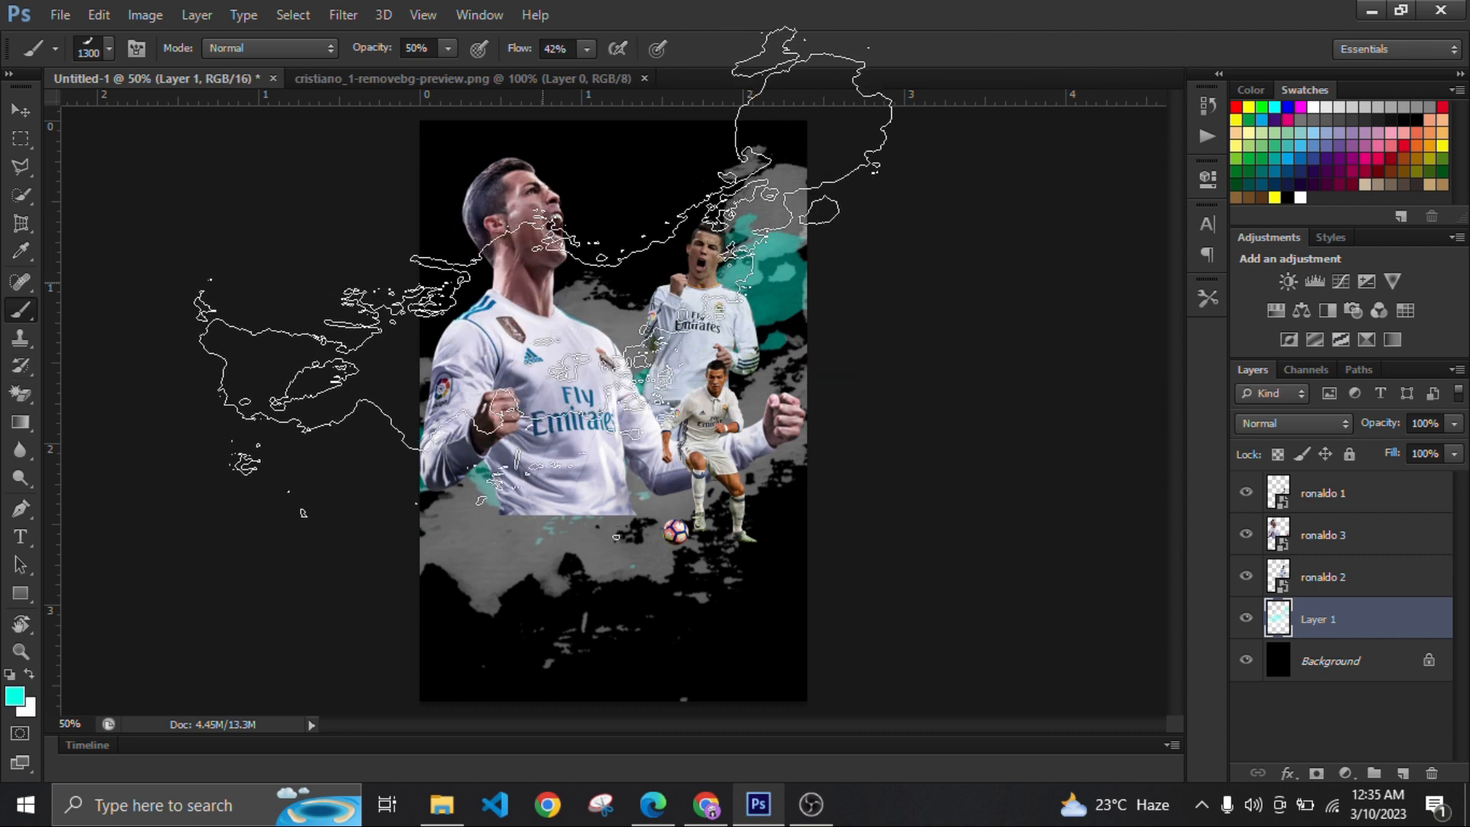
click(540, 268)
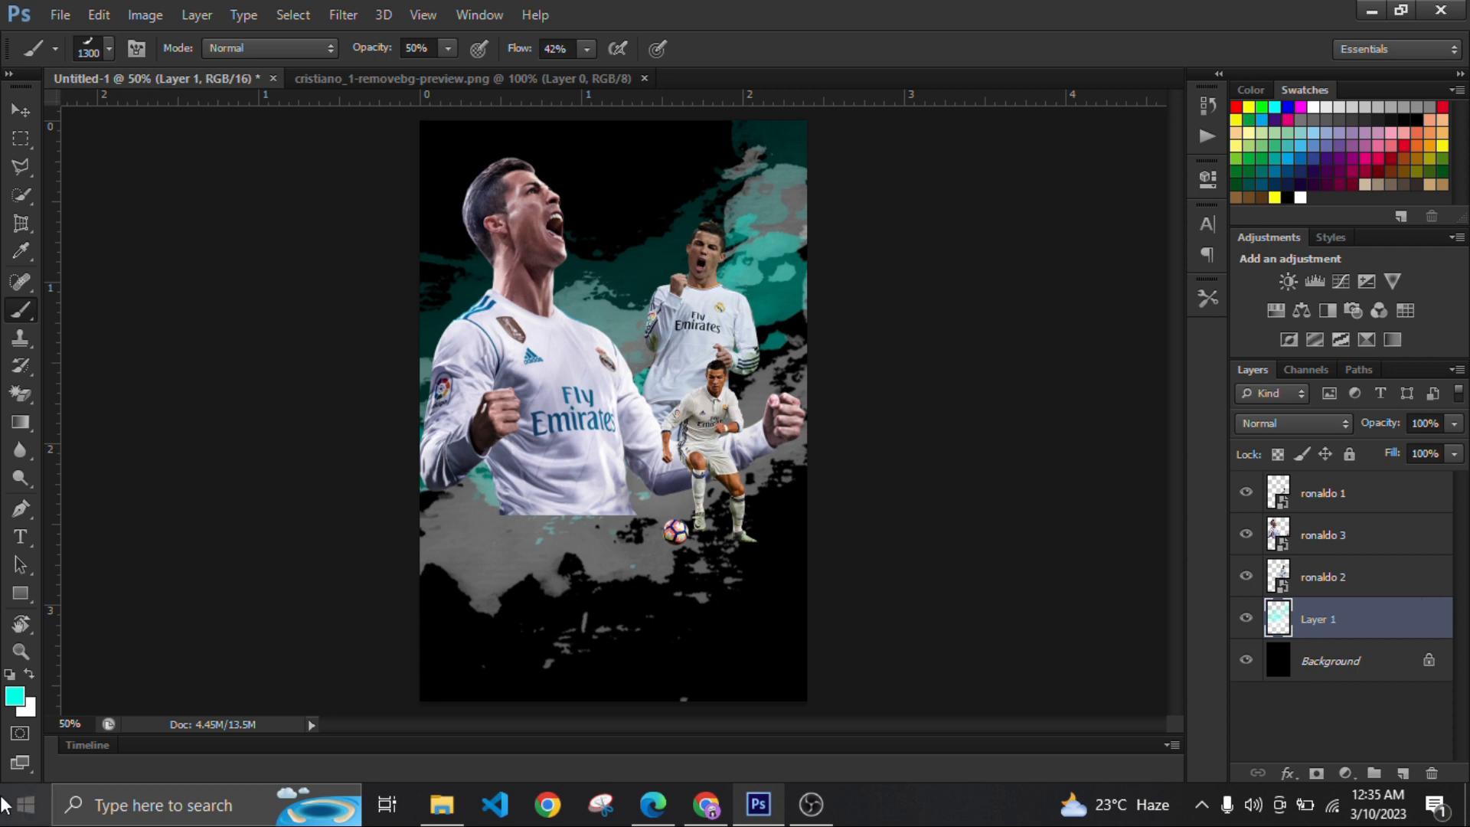
Step: Stamp a cyan splatter in the poster's lower-left area with the brush reduced to 1000 px, and undo the last extra stamp
key(bracketleft)
key(bracketleft)
key(bracketleft)
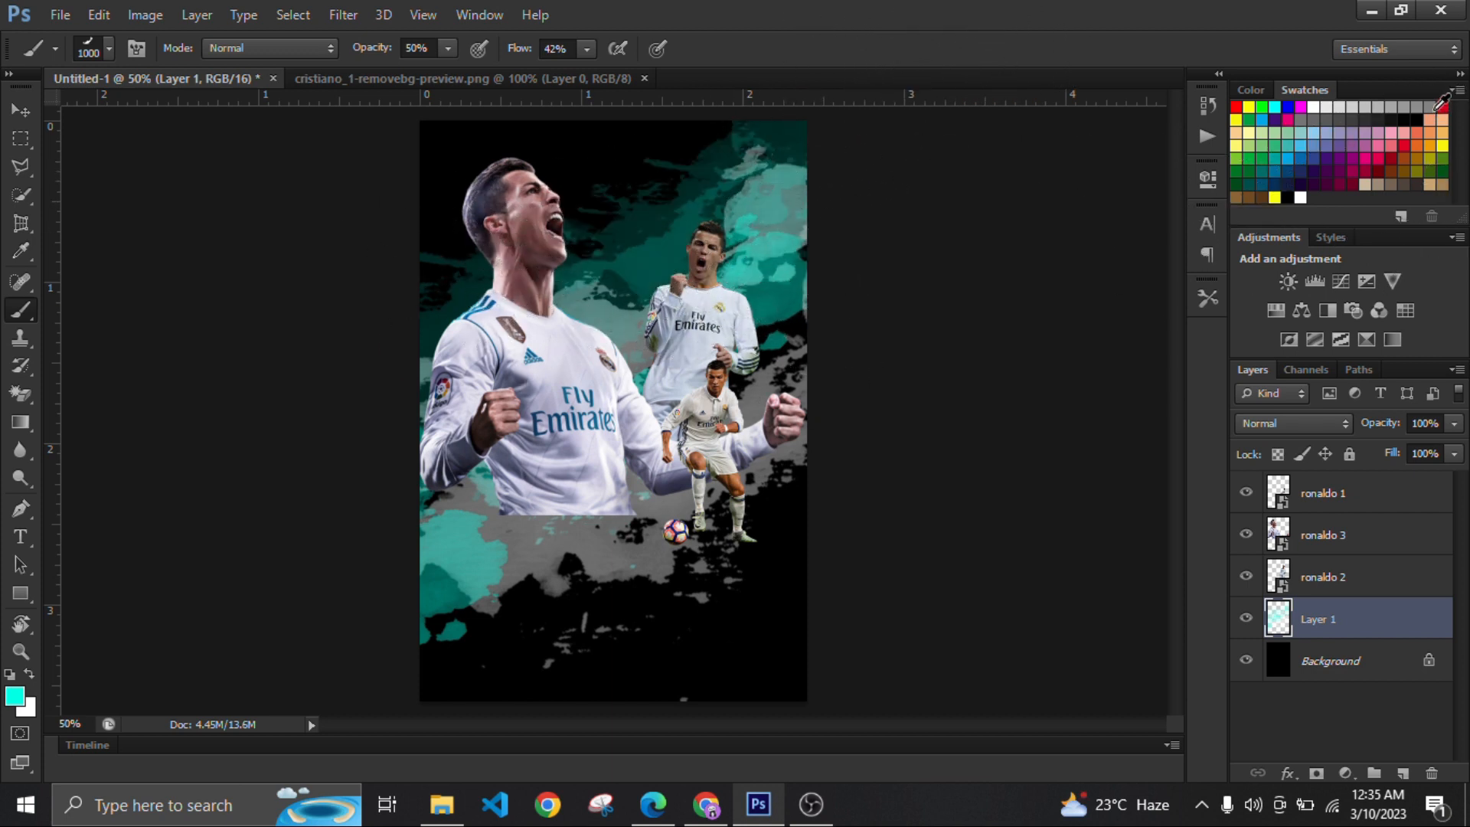
key(ctrl+z)
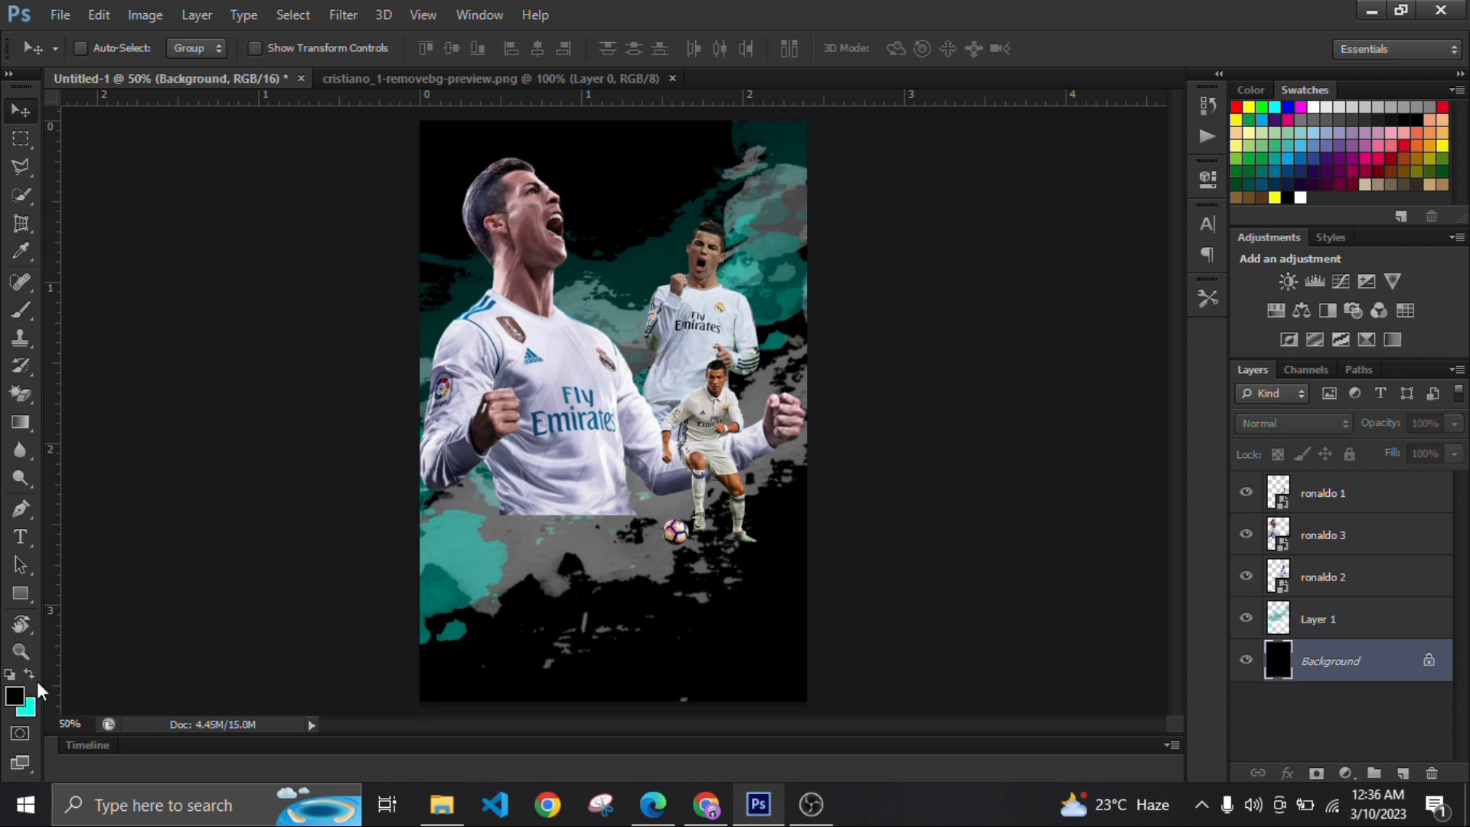
Step: Set the foreground colour to dark grey #121212 and fill the Background layer with it
click(15, 695)
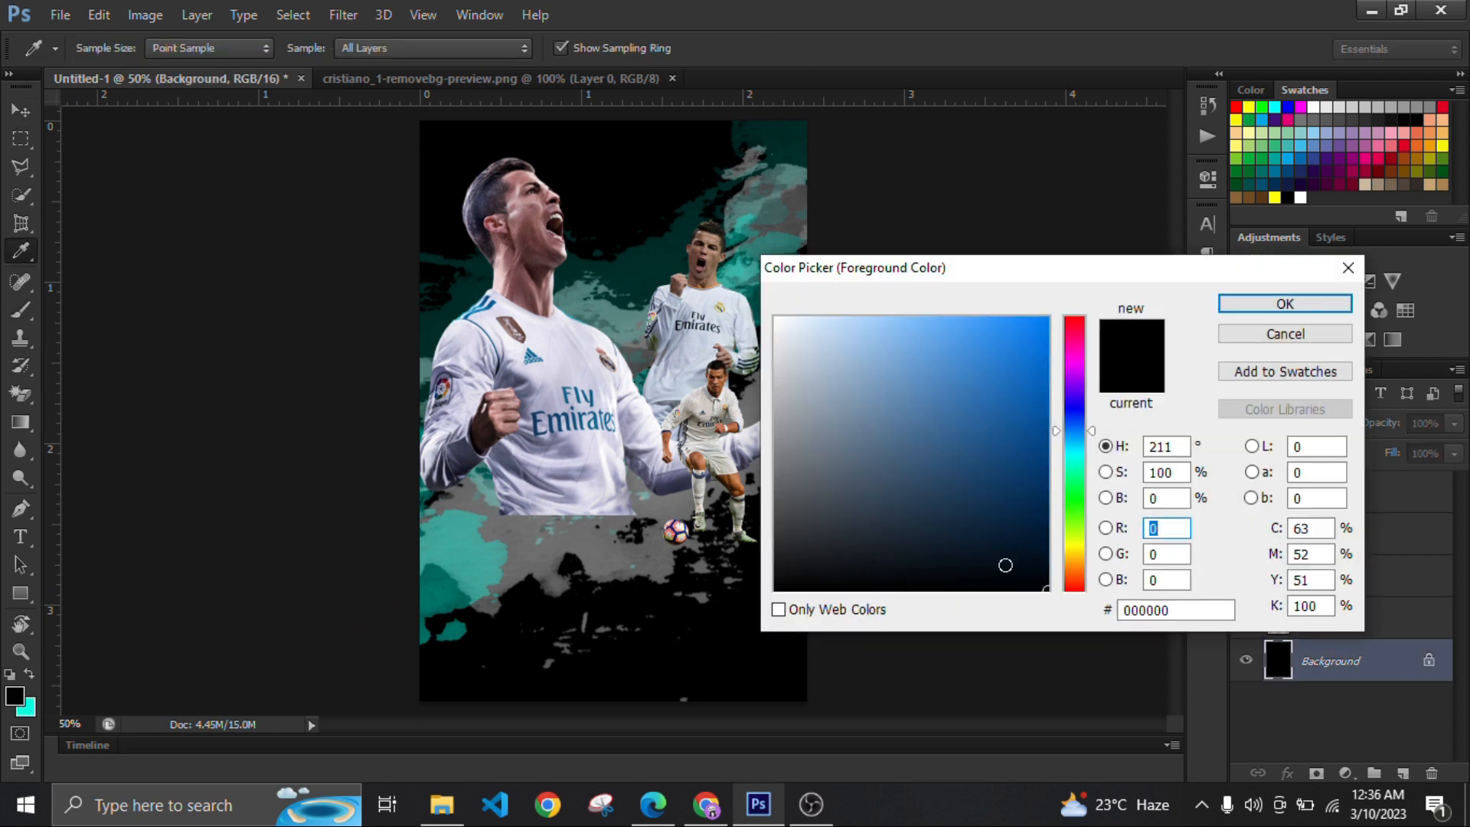
mouse_move(1043, 587)
mouse_down()
mouse_move(778, 558)
mouse_move(753, 571)
mouse_up()
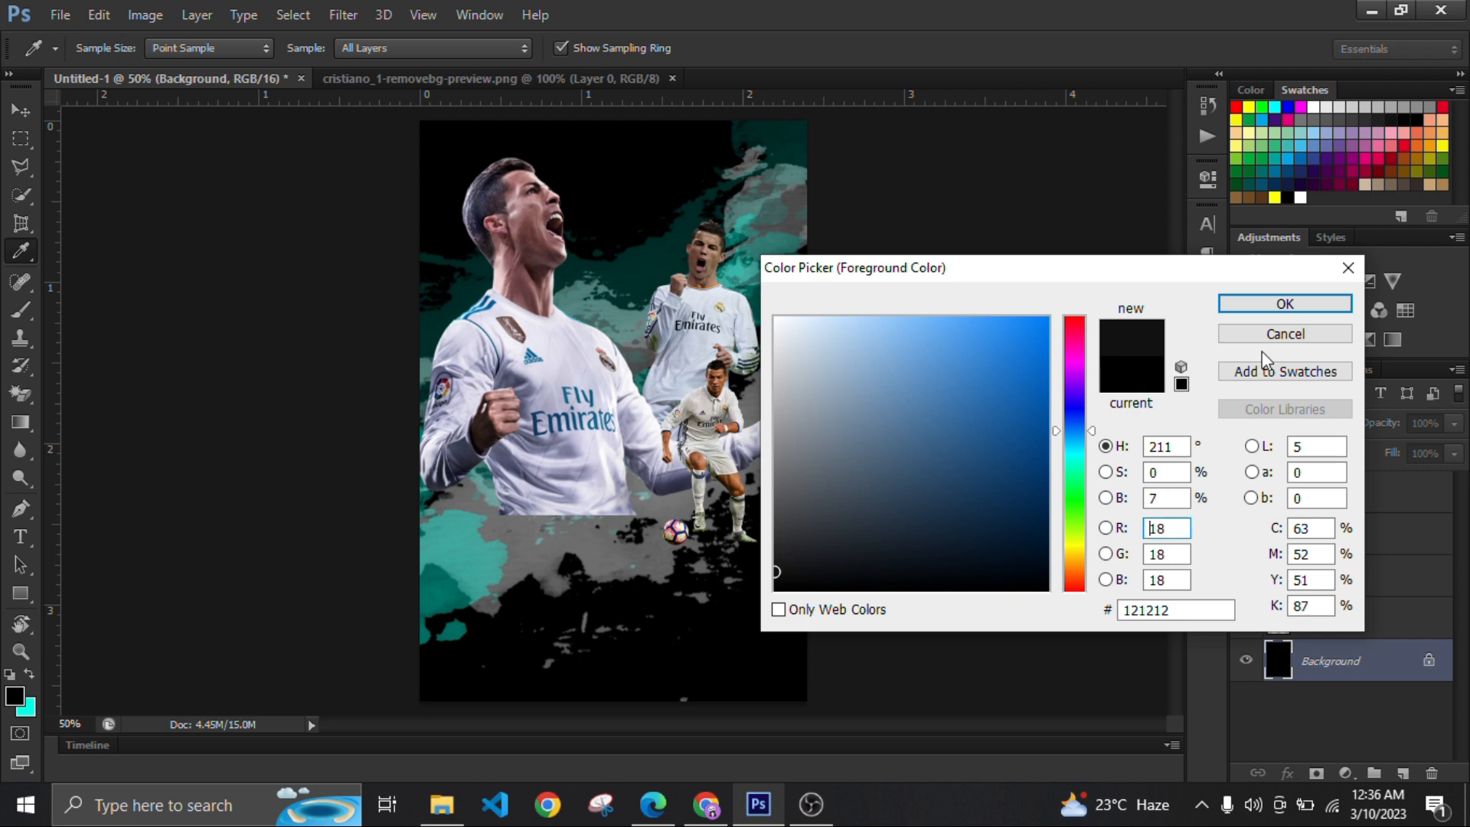
click(1225, 305)
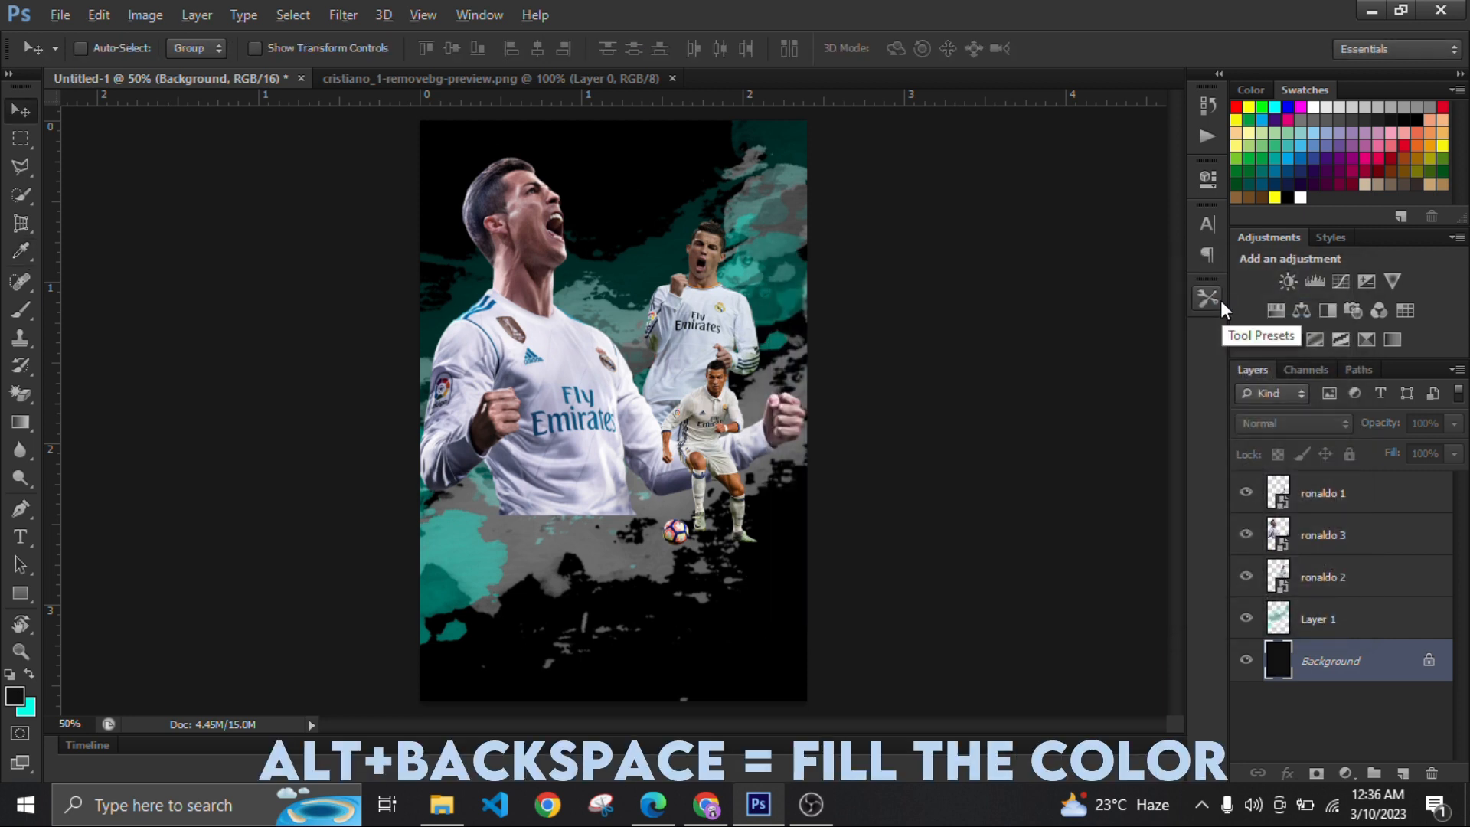
key(alt+BackSpace)
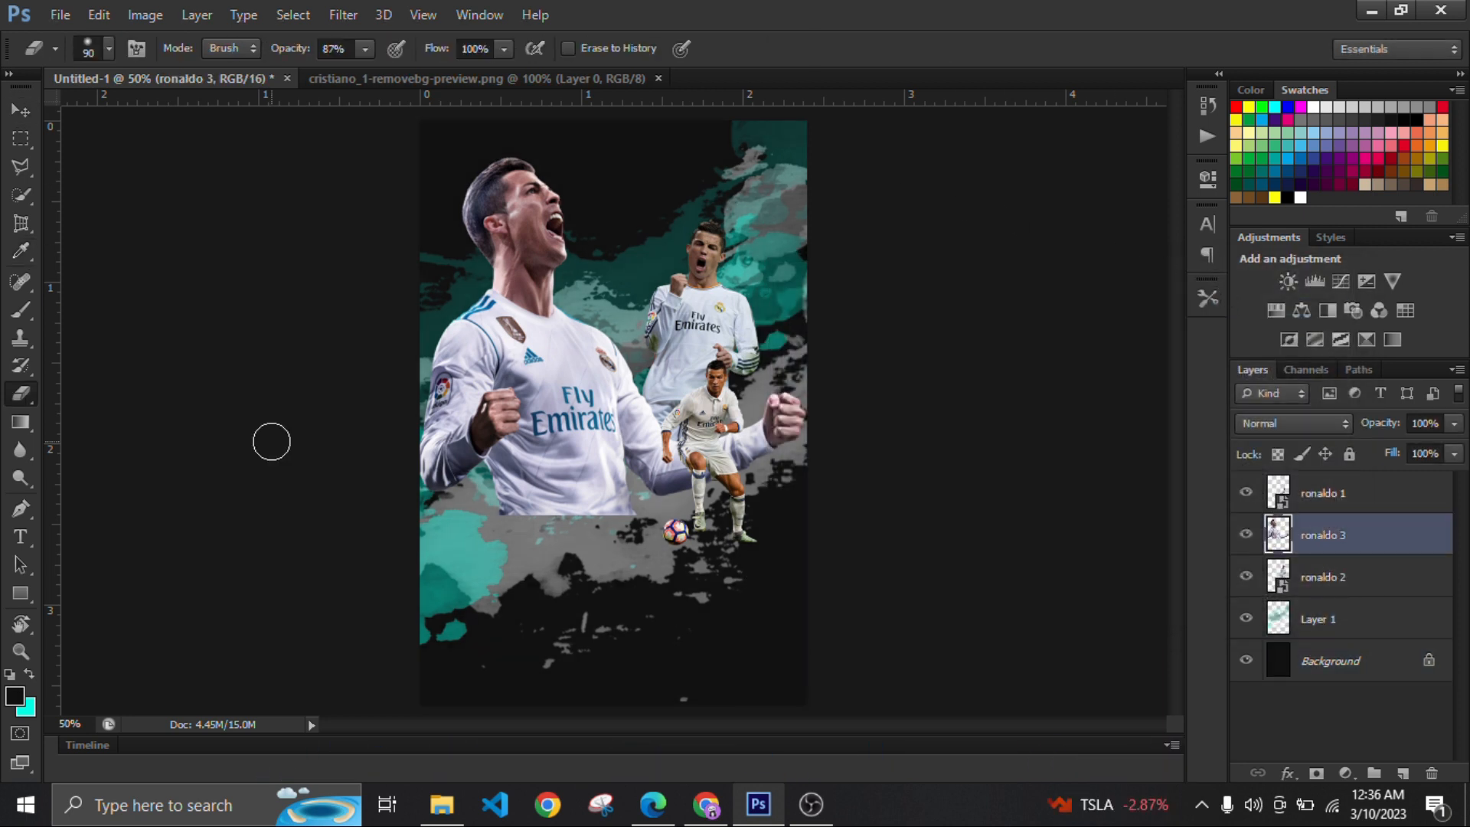
Step: Erase the hard lower edge of the large player's shirt on the ronaldo 3 layer with a soft 125 px eraser
key(bracketright)
key(bracketright)
key(ctrl+plus)
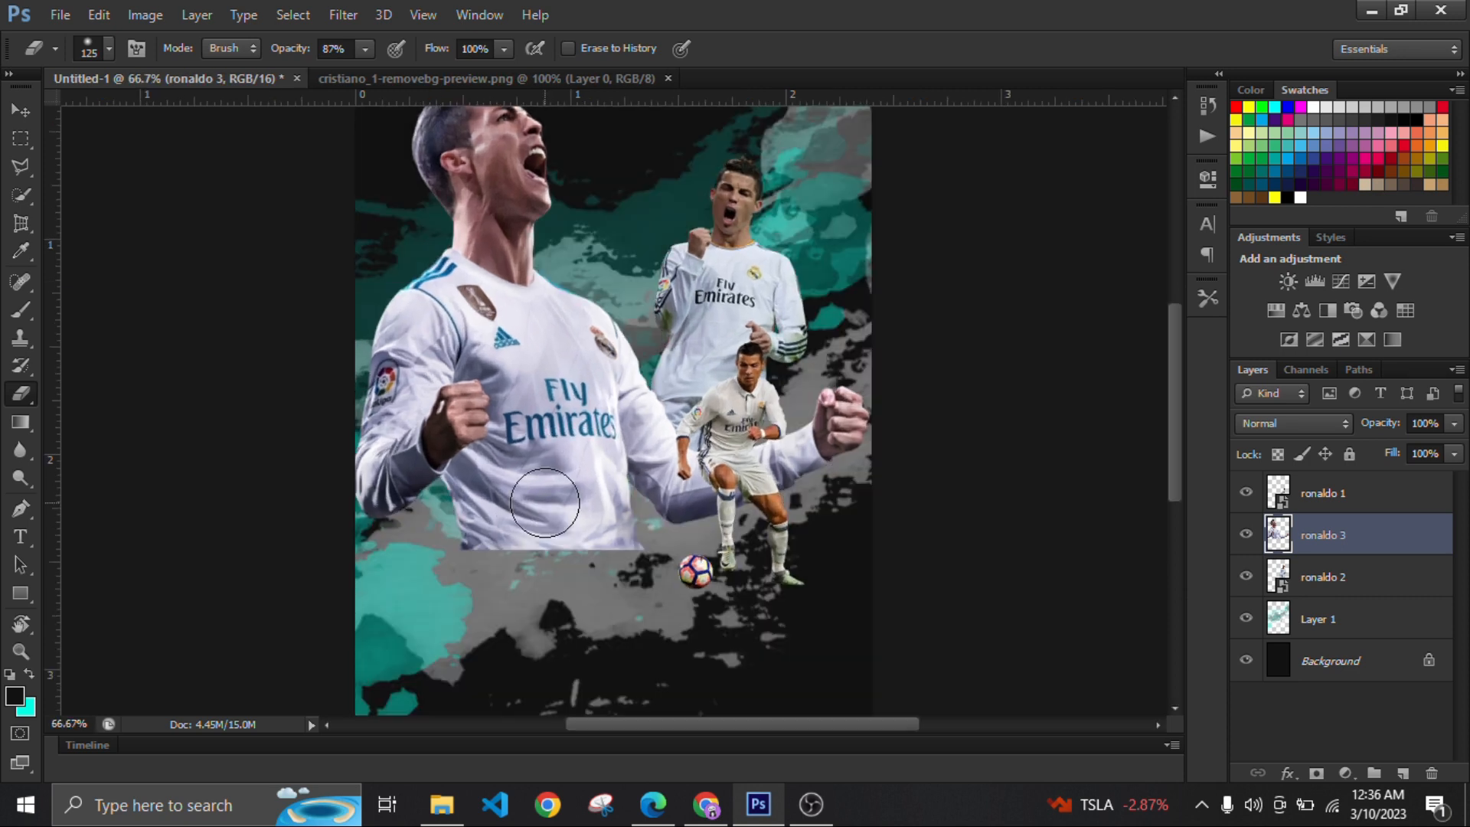
mouse_move(477, 562)
mouse_down()
mouse_move(652, 576)
mouse_move(444, 572)
mouse_move(591, 587)
mouse_move(644, 559)
mouse_move(518, 571)
mouse_move(607, 580)
mouse_move(480, 576)
mouse_move(636, 579)
mouse_up()
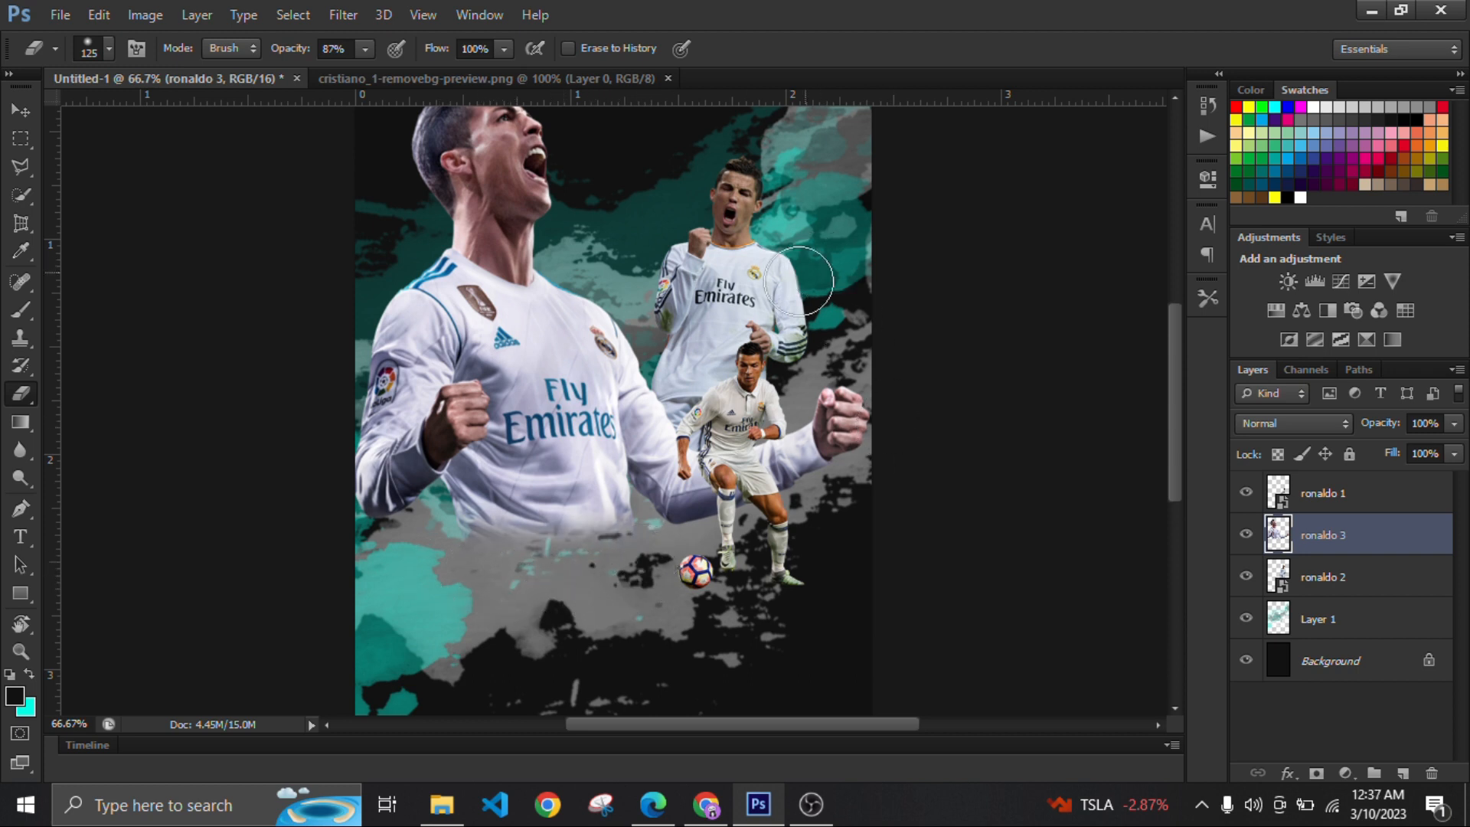
key(ctrl+minus)
key(v)
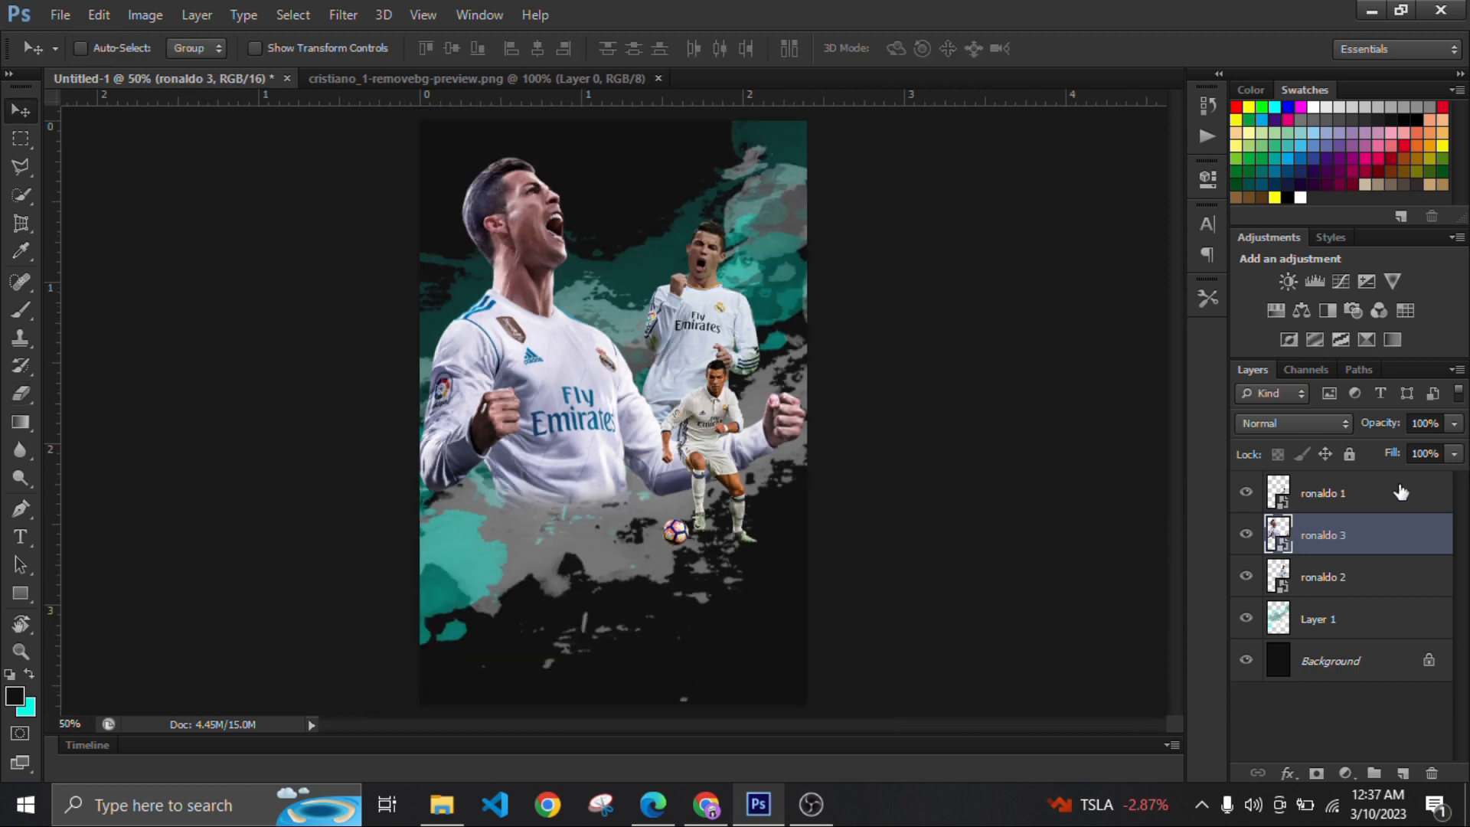
Step: Add a new empty layer above the ronaldo 1 layer
click(1394, 509)
click(1404, 773)
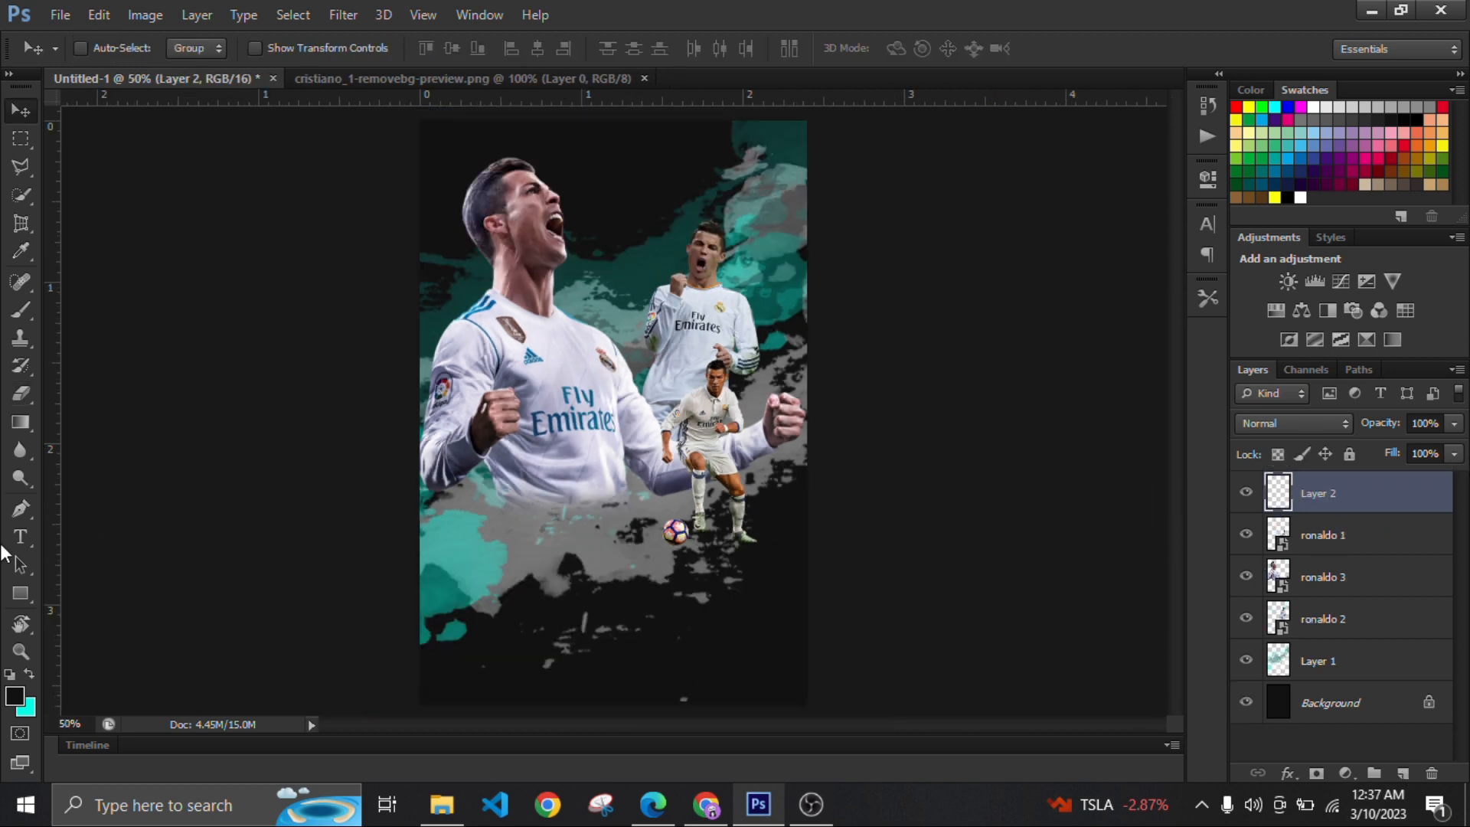
Step: Draw a small white 12 px circle without a stroke in the dark area beside the large player's head
click(22, 594)
right_click(22, 593)
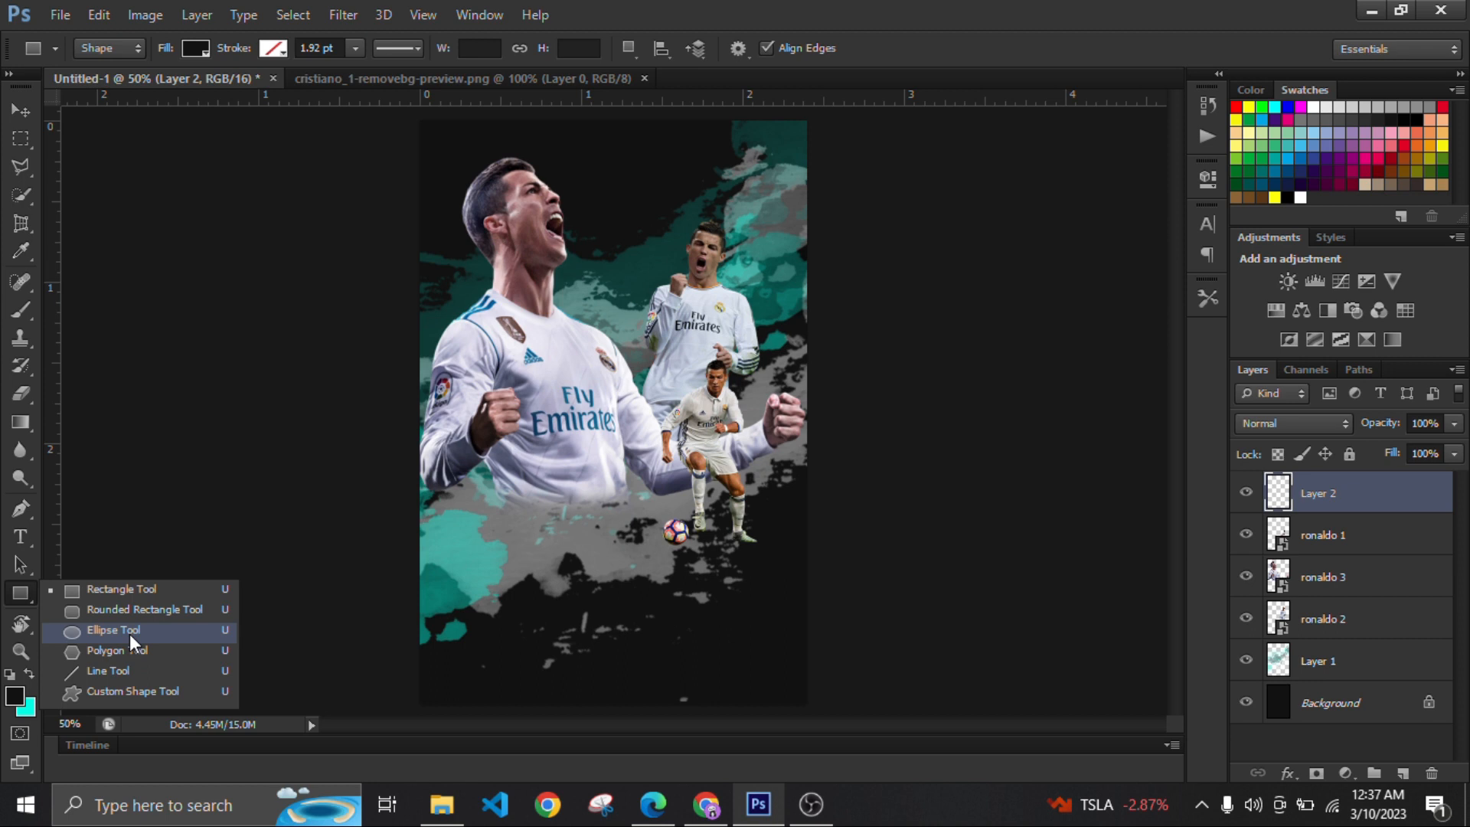
click(121, 632)
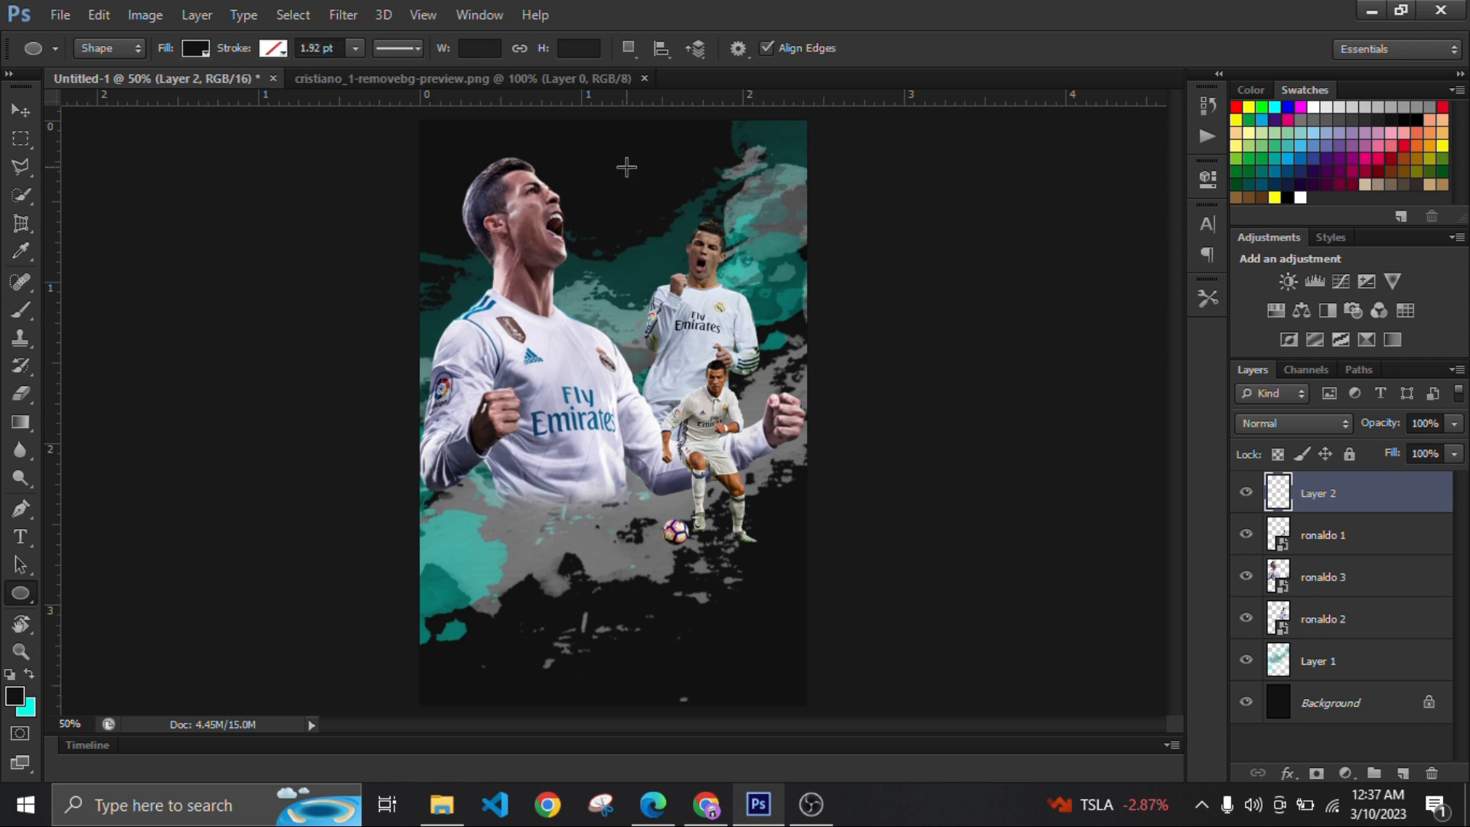
click(200, 46)
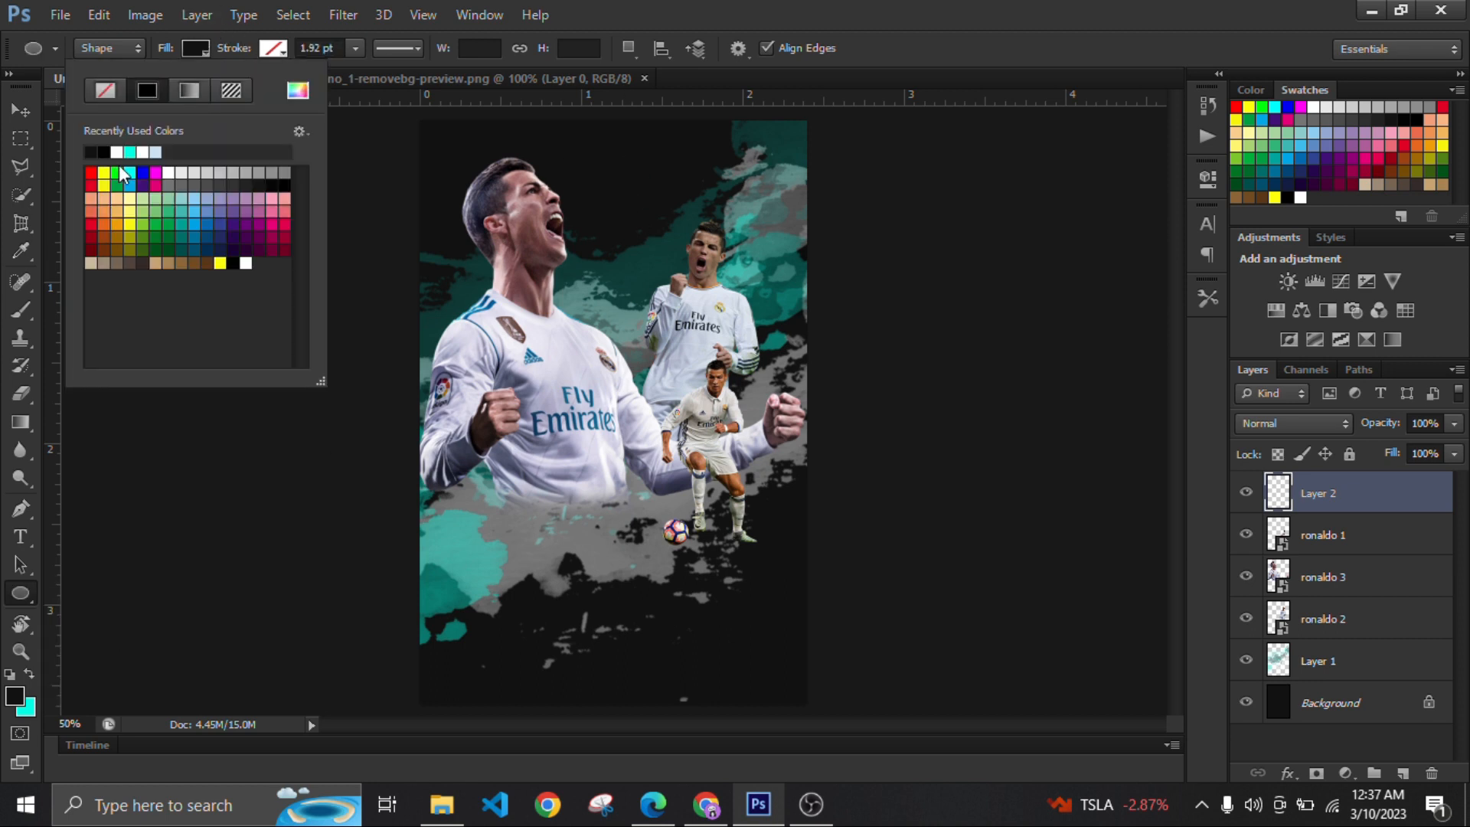
click(116, 151)
click(182, 49)
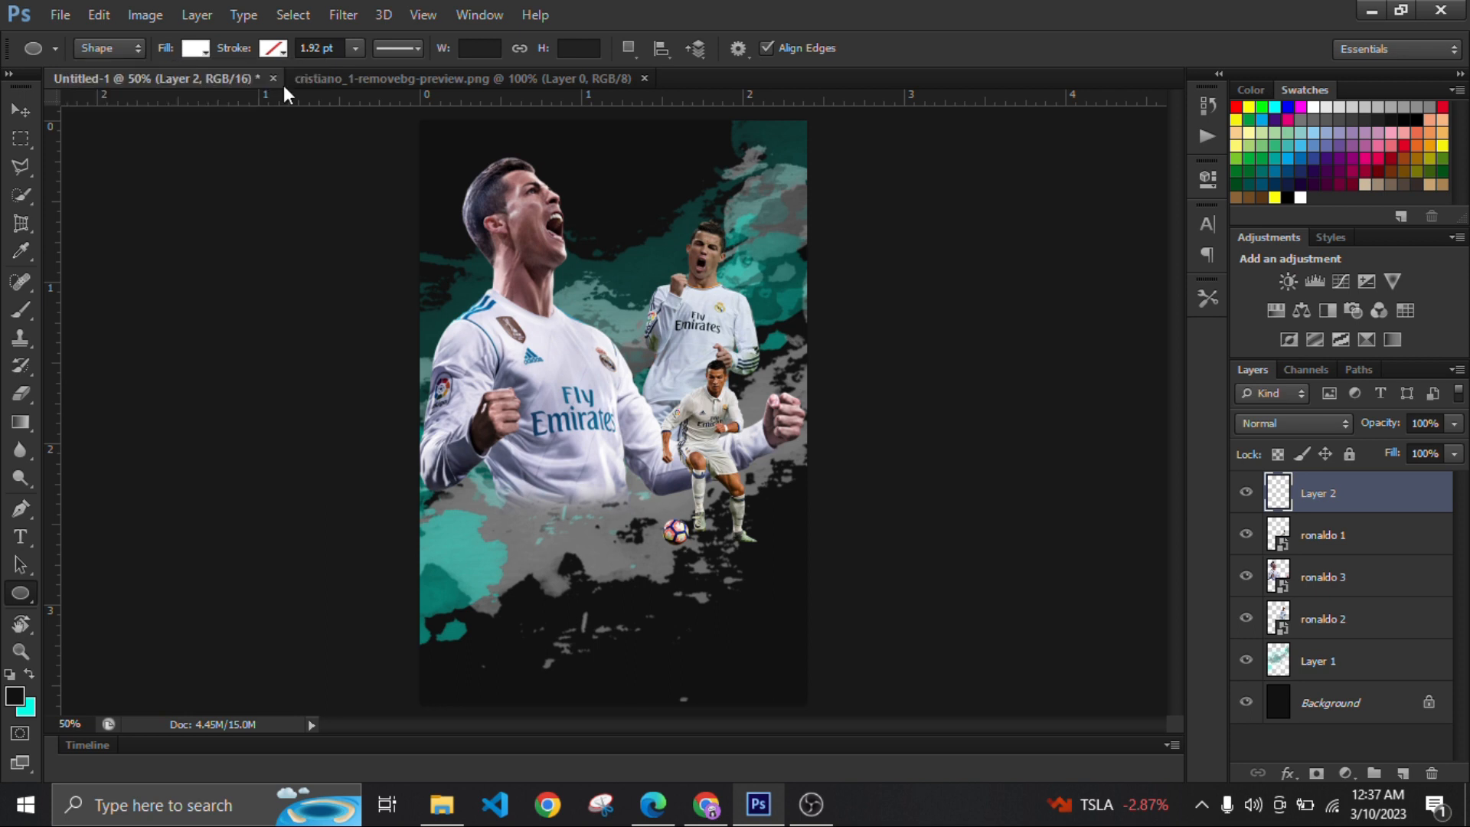
drag(603, 177, 601, 177)
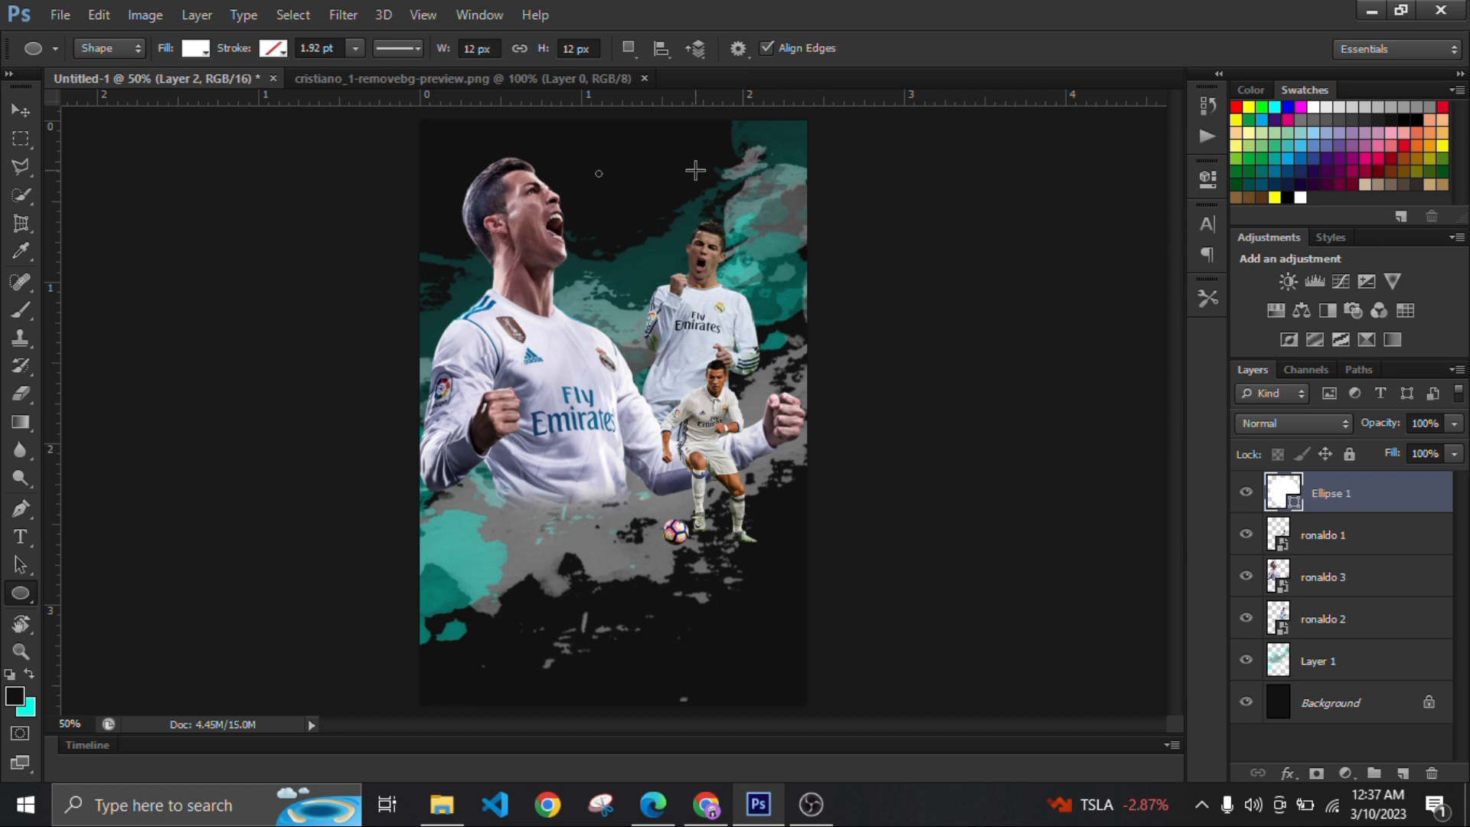
Step: Duplicate the white circle downwards to form an evenly spaced vertical column of four dots
key(ctrl+plus)
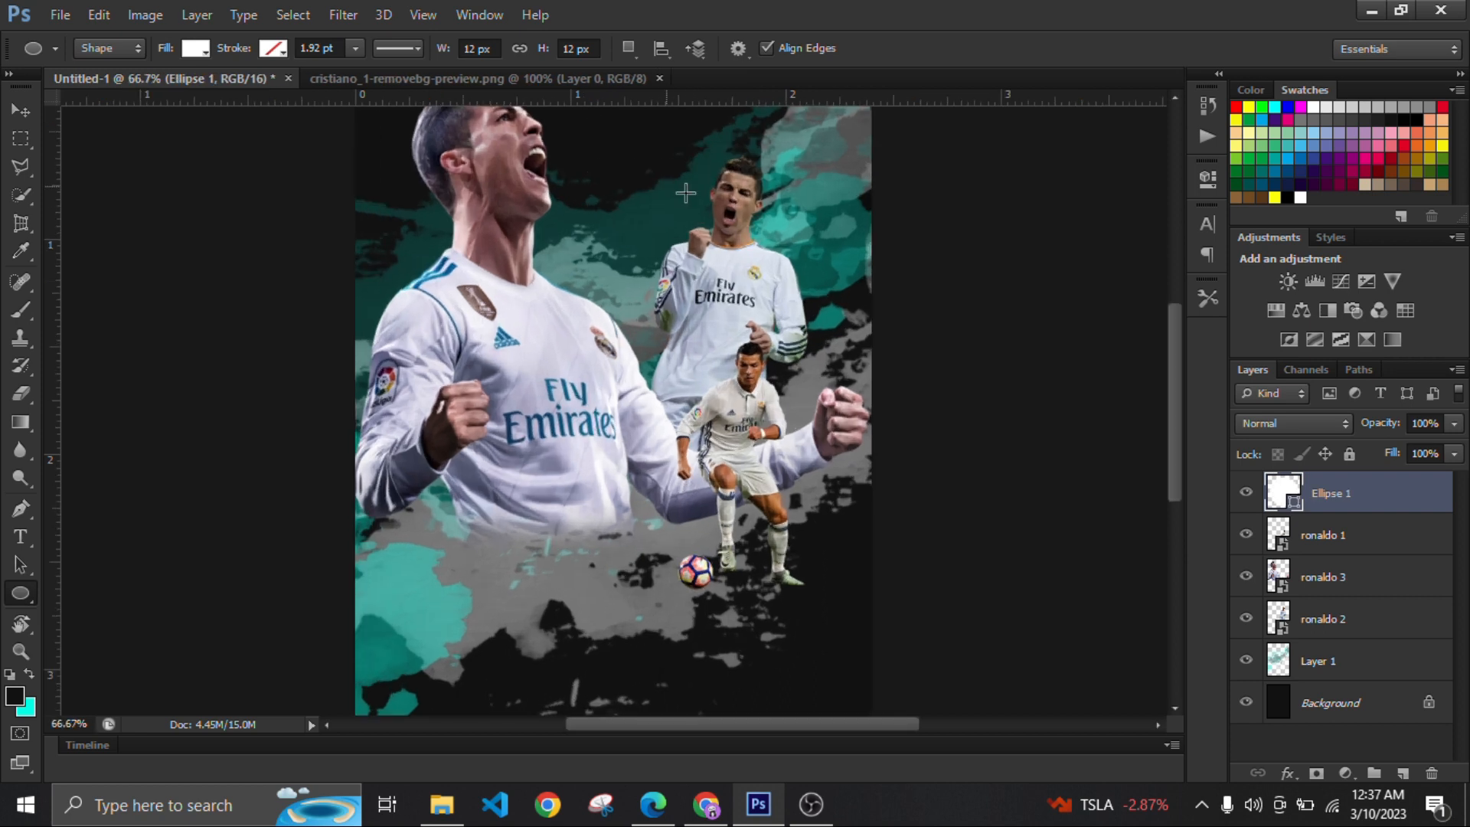
scroll(689, 344, up, 5)
key(v)
drag(580, 335, 582, 388)
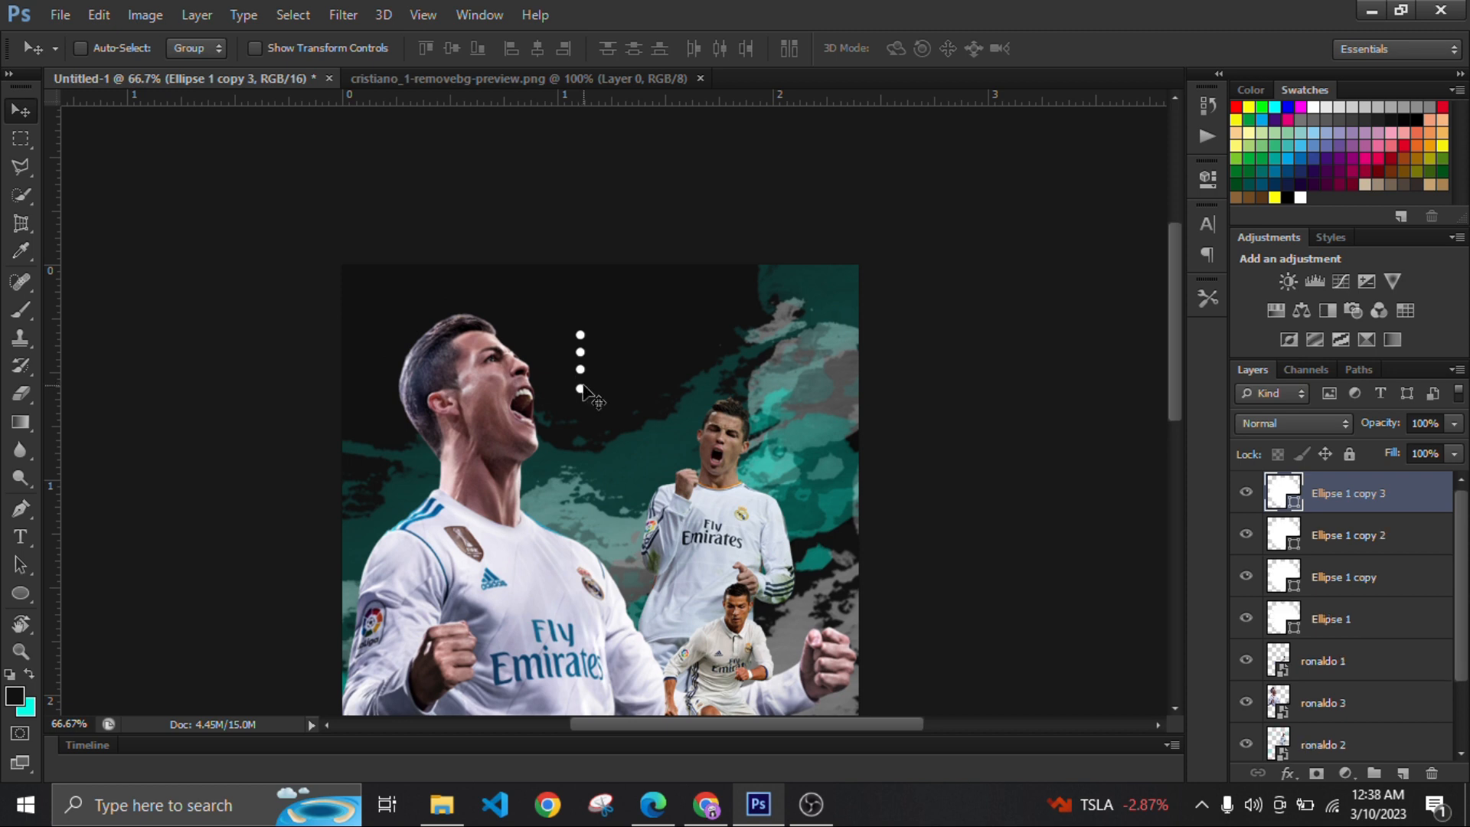
Step: Duplicate the four-dot column three times to the right to build an evenly spaced 4 by 4 dot grid
ctrl+click(1351, 543)
ctrl+click(1350, 582)
ctrl+click(1329, 625)
key(ctrl+j)
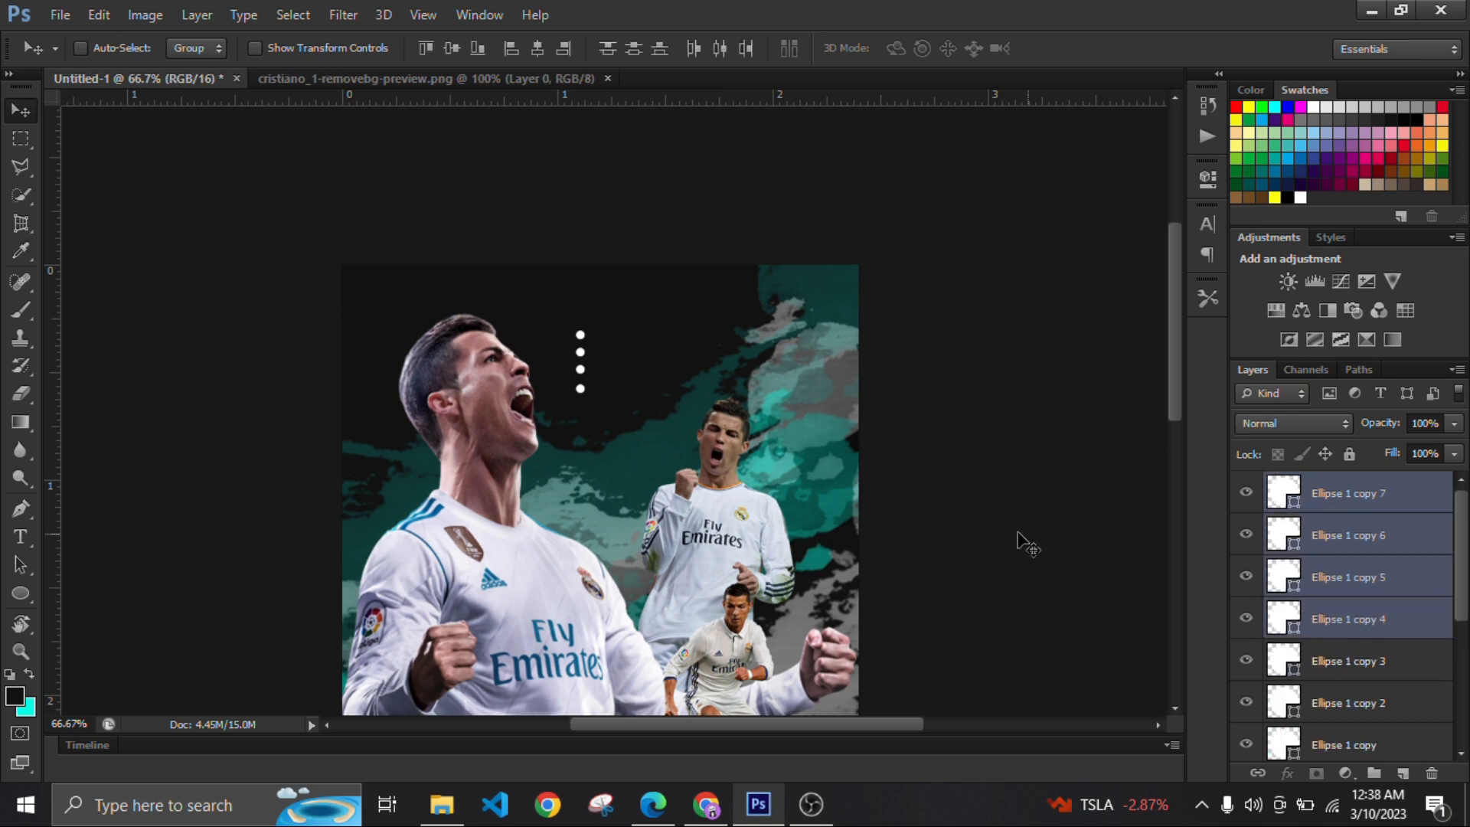
drag(597, 354, 600, 355)
drag(617, 356, 620, 358)
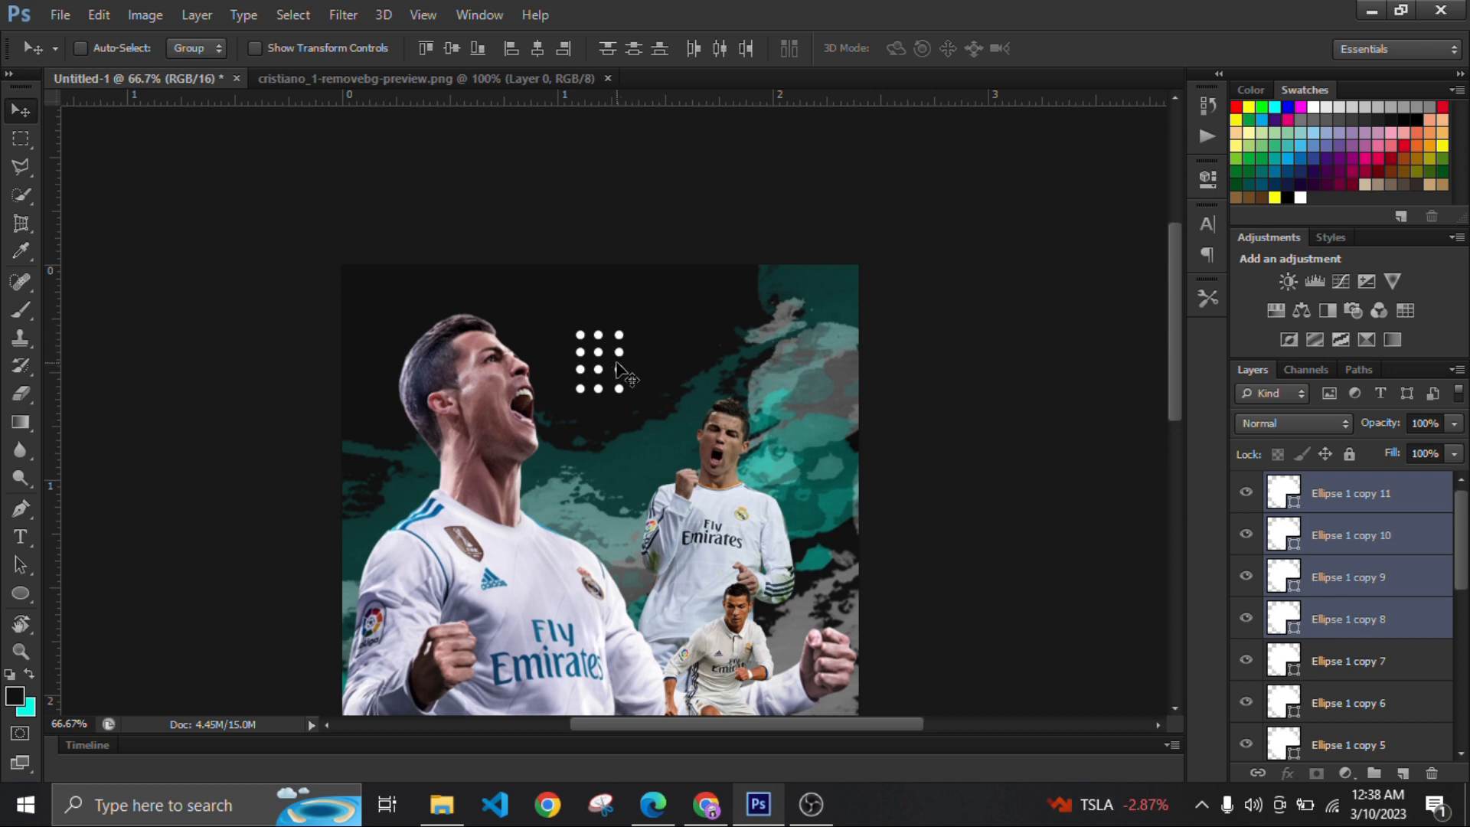
drag(629, 355, 639, 354)
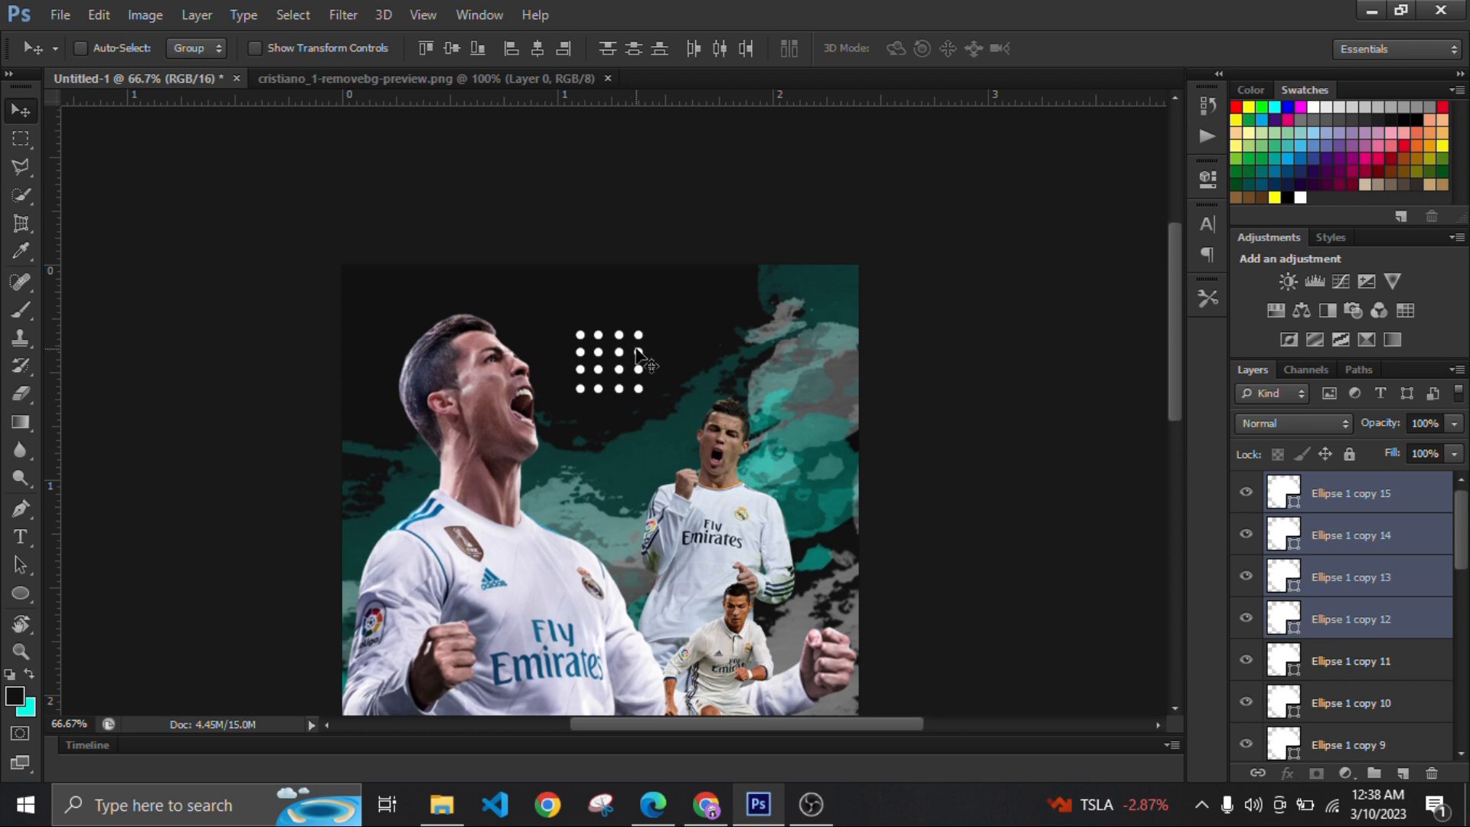
Step: Group the dots and duplicate the group, placing one grid in the poster's upper-right corner and the other over the lower-left cyan splatter
key(ctrl+g)
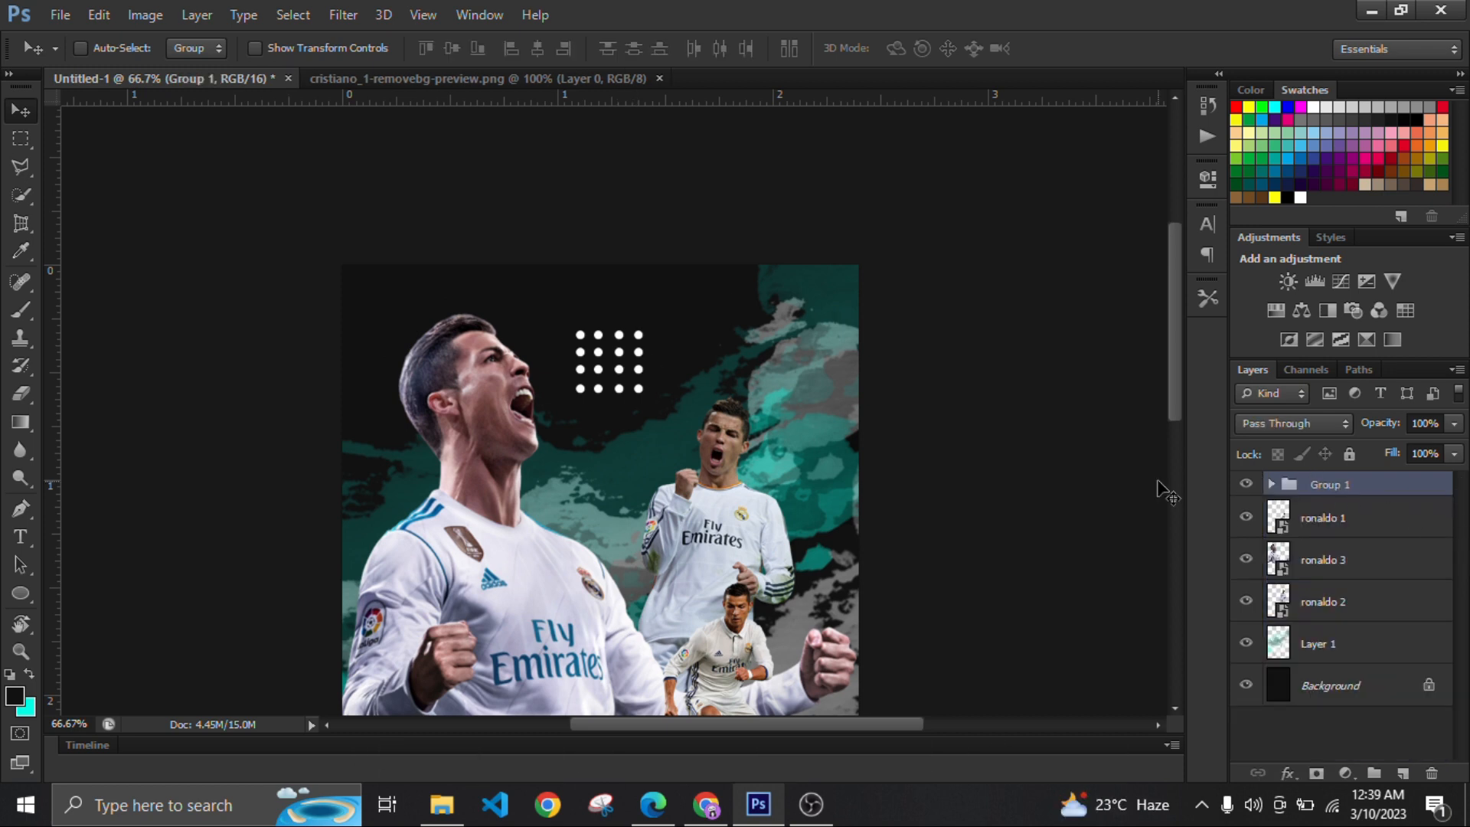
drag(705, 354, 821, 375)
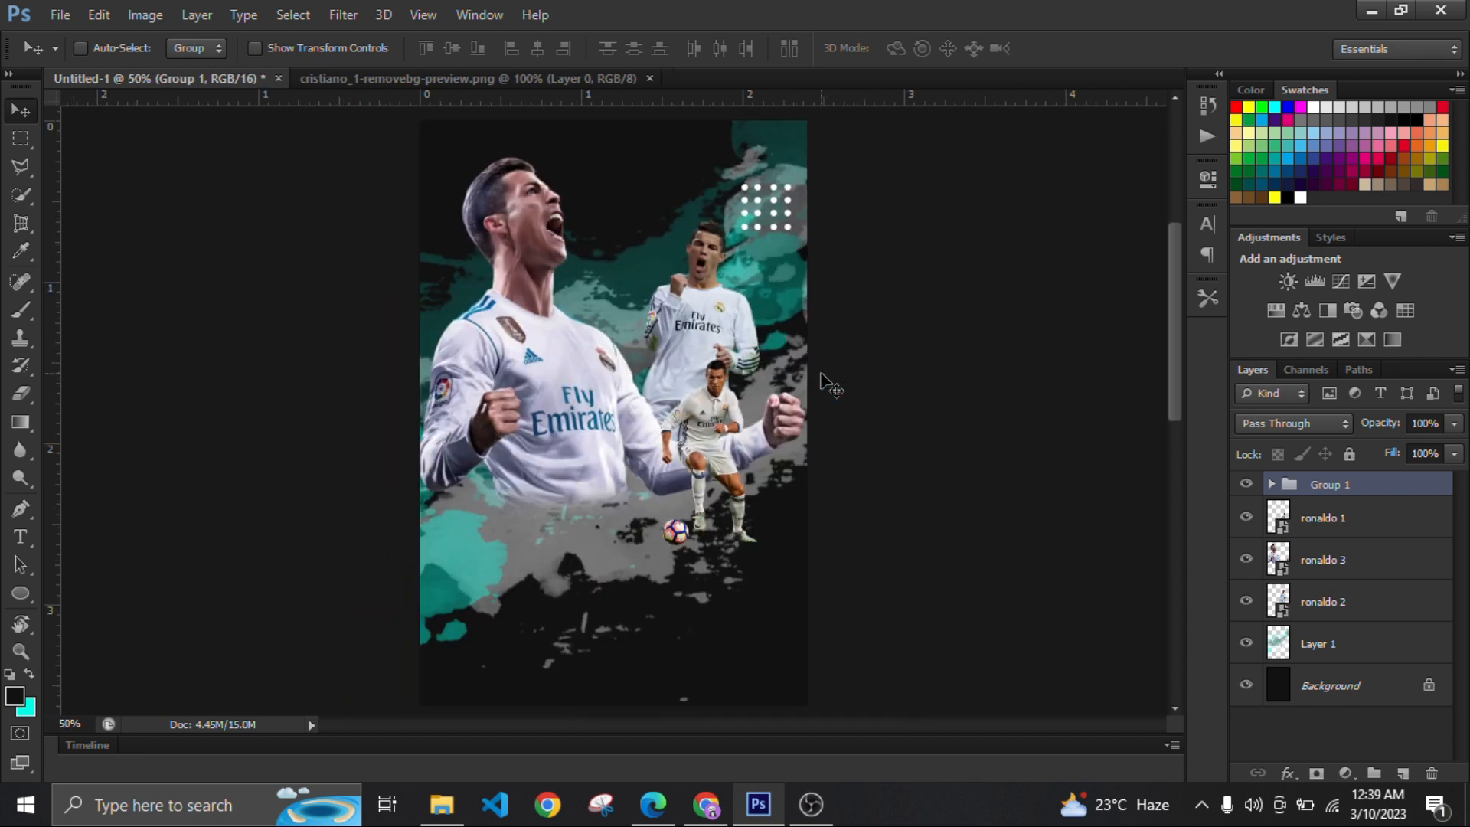
key(ctrl+minus)
drag(764, 207, 535, 613)
key(ctrl+t)
click(1080, 48)
key(ctrl+j)
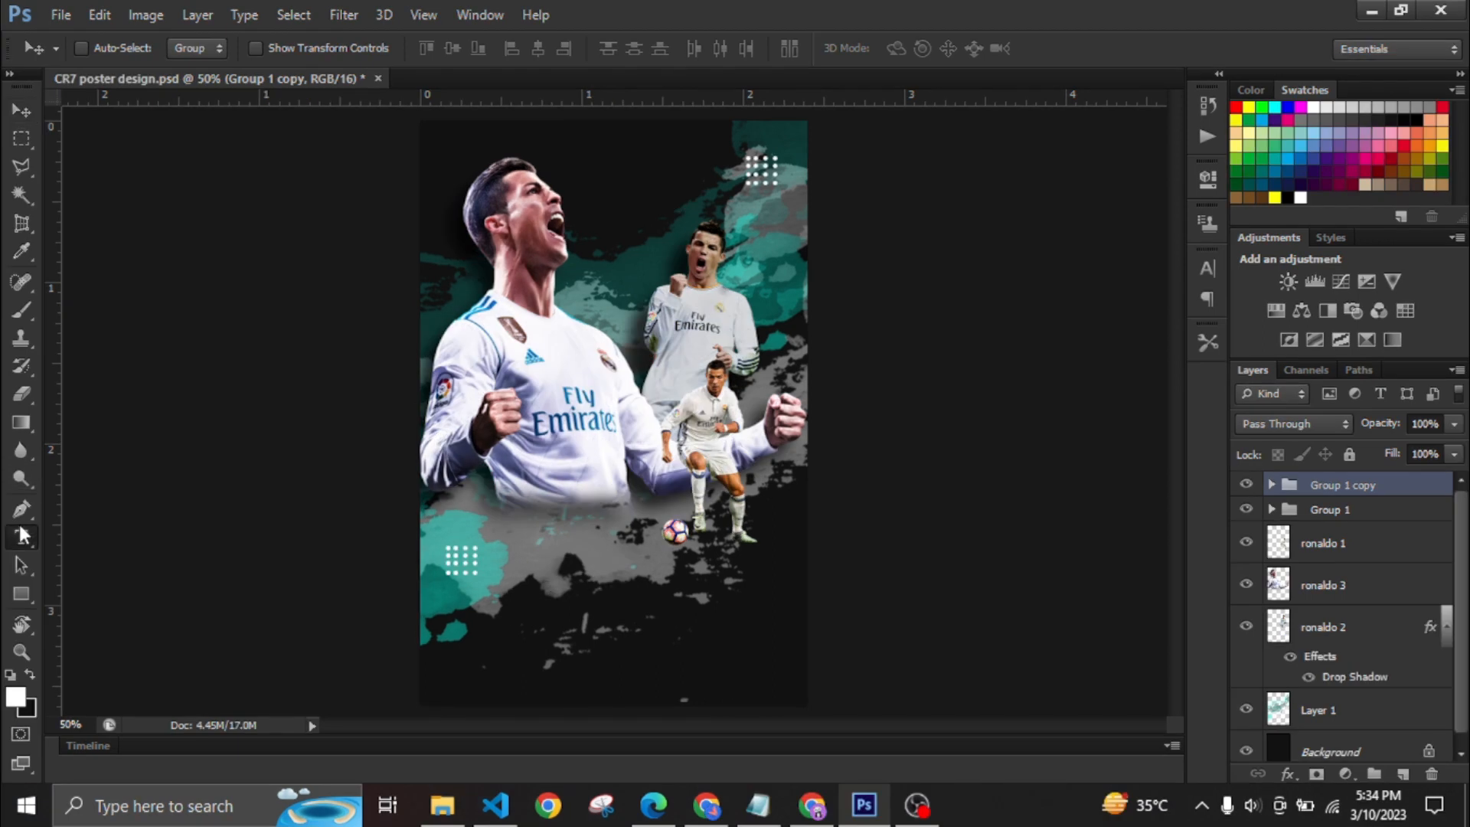
Step: Add the white text THE in Gobold at 7.15 pt and place it near the poster's upper edge, right of the large player's head
key(t)
click(549, 155)
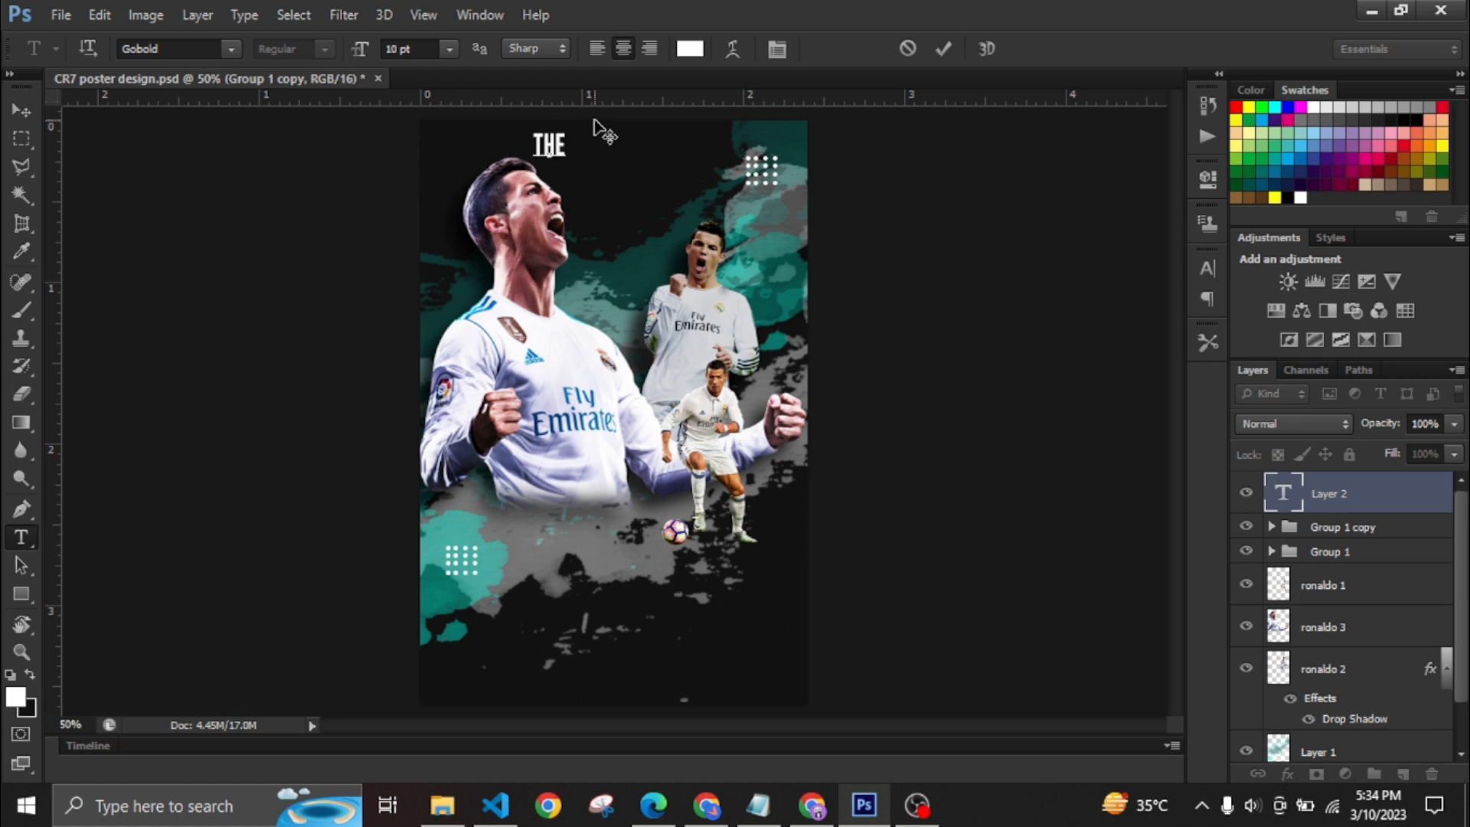
key(ctrl+Return)
click(398, 48)
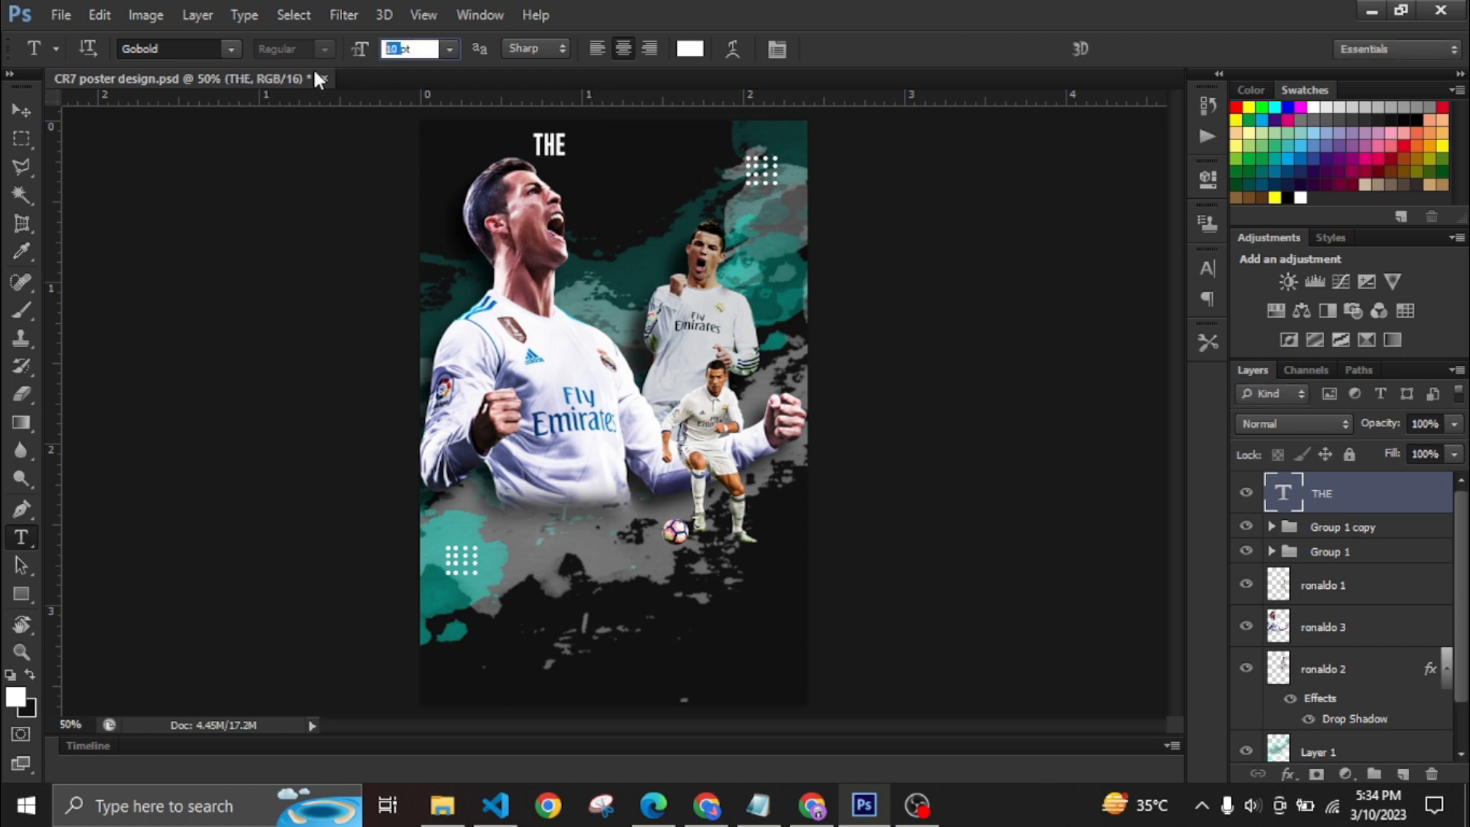
text(24)
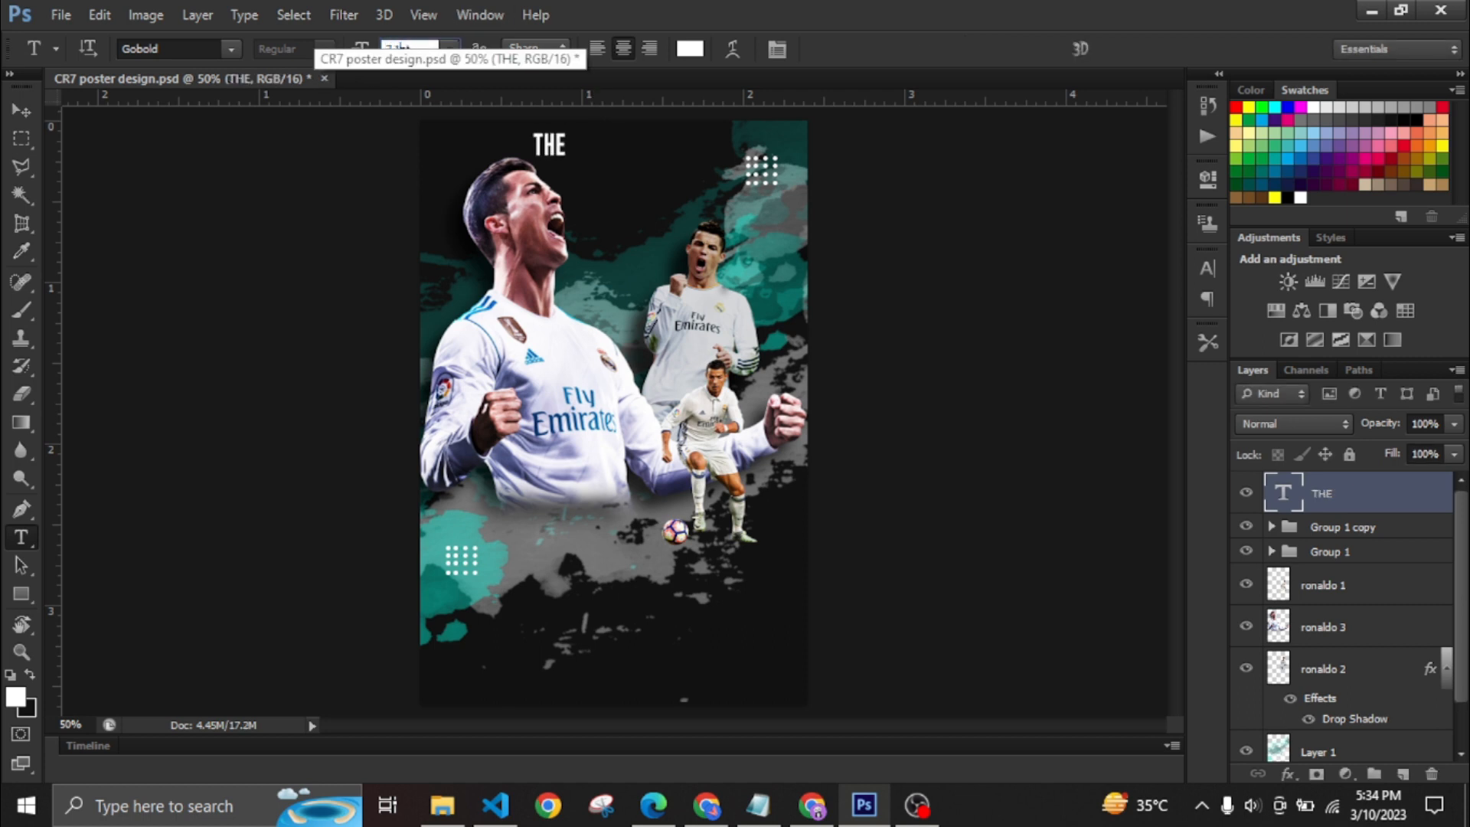
click(20, 109)
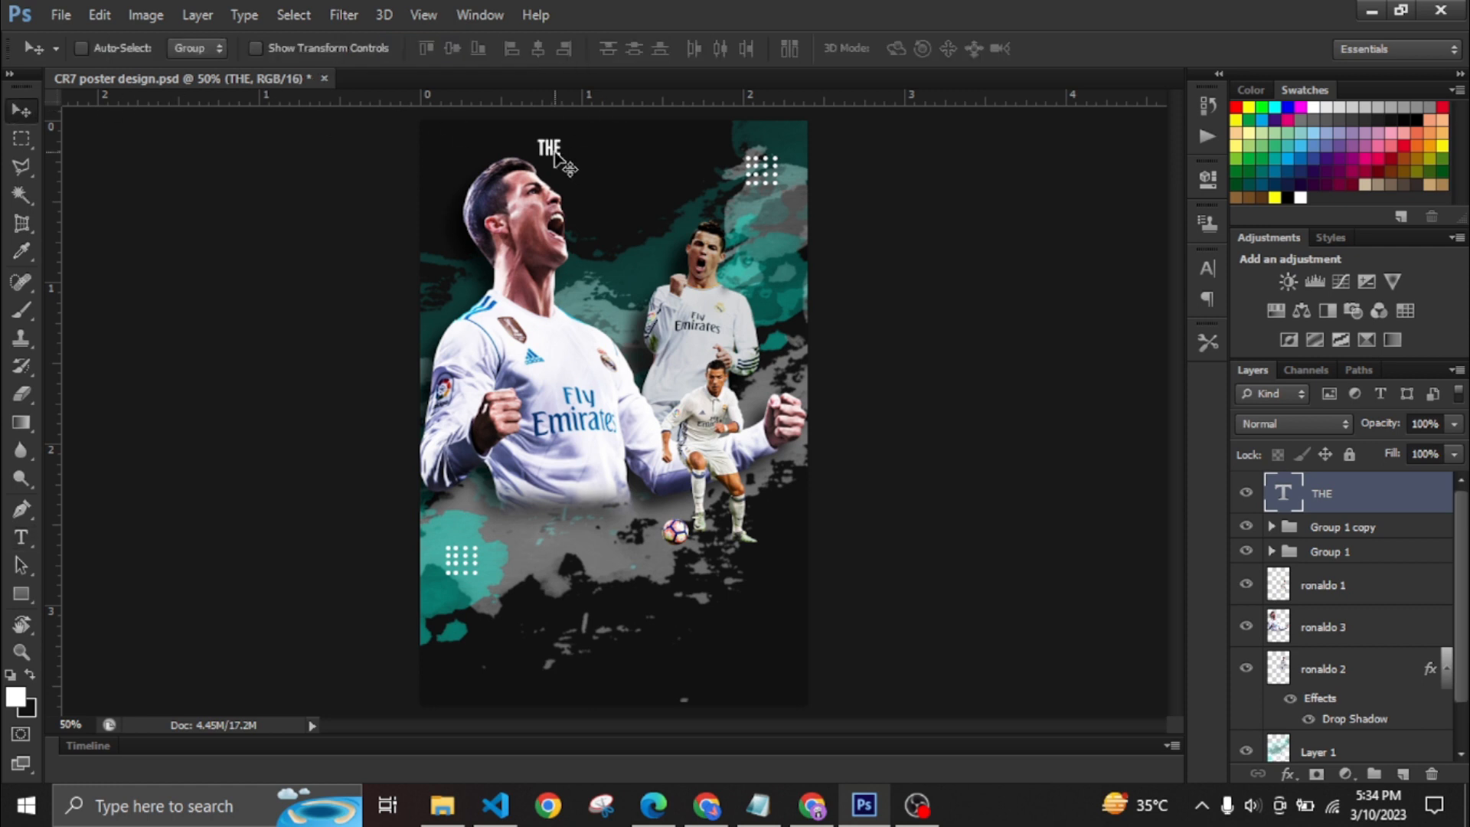
drag(550, 144, 604, 147)
Step: Add the text MAGICIAN in Gobold at 7.15 pt below the word THE
click(34, 539)
click(594, 198)
text(MAGICI)
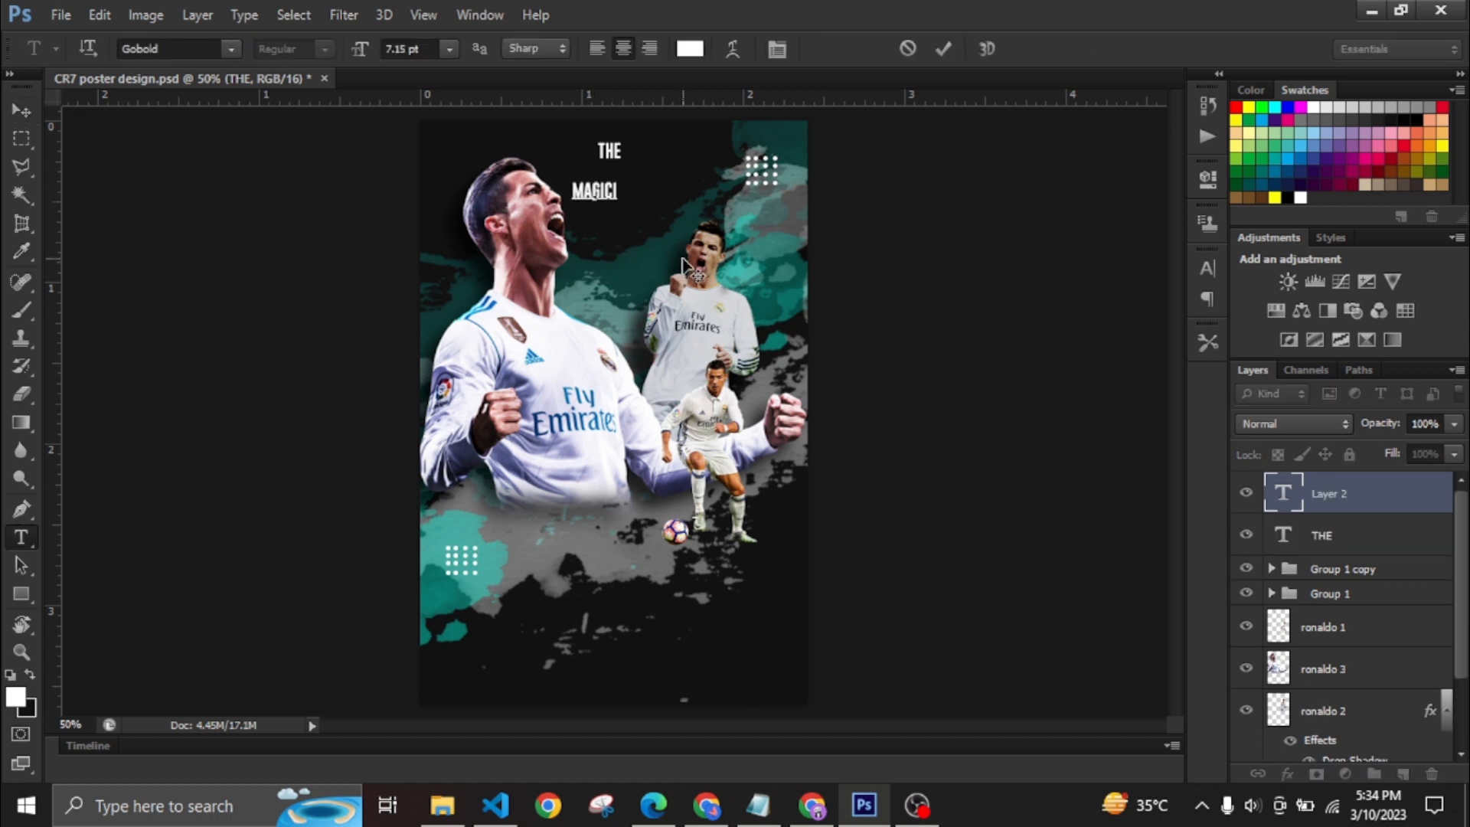
text(AN)
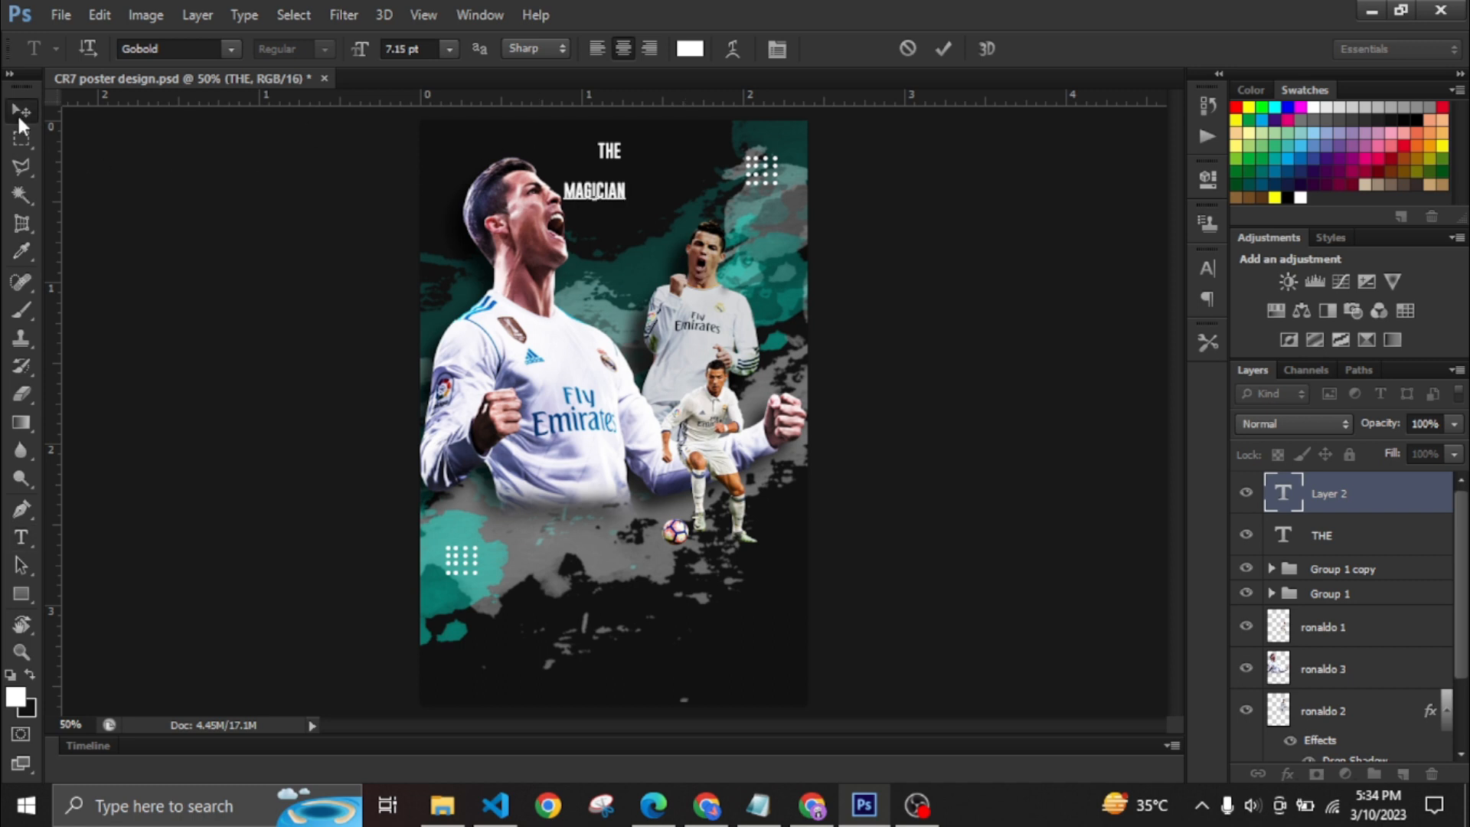
click(17, 112)
Step: Set the MAGICIAN text colour to turquoise #00e2cb, starting from a colour sampled in the cyan splatter
click(21, 537)
click(691, 48)
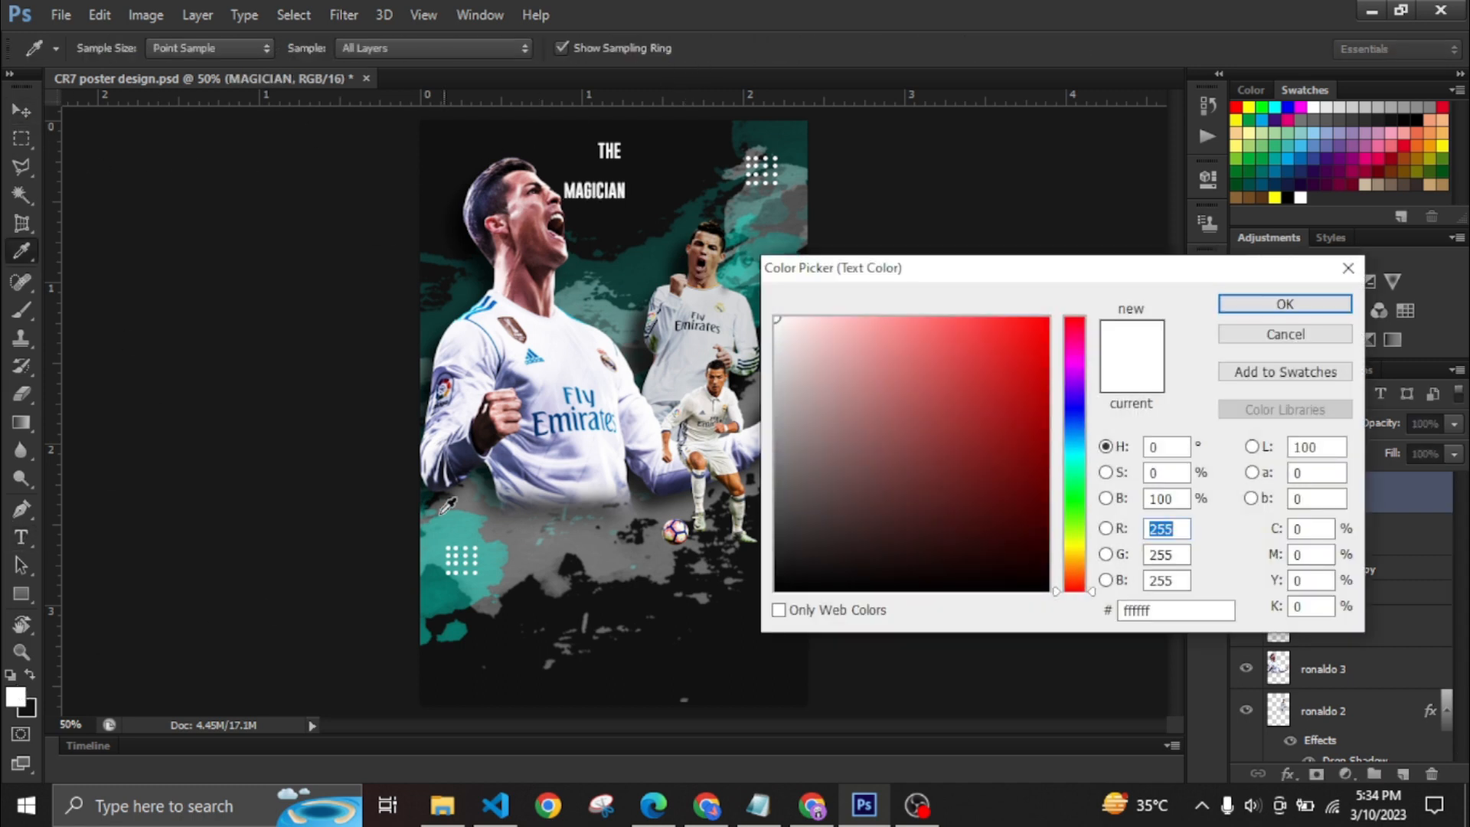
click(442, 532)
drag(1009, 383, 1072, 346)
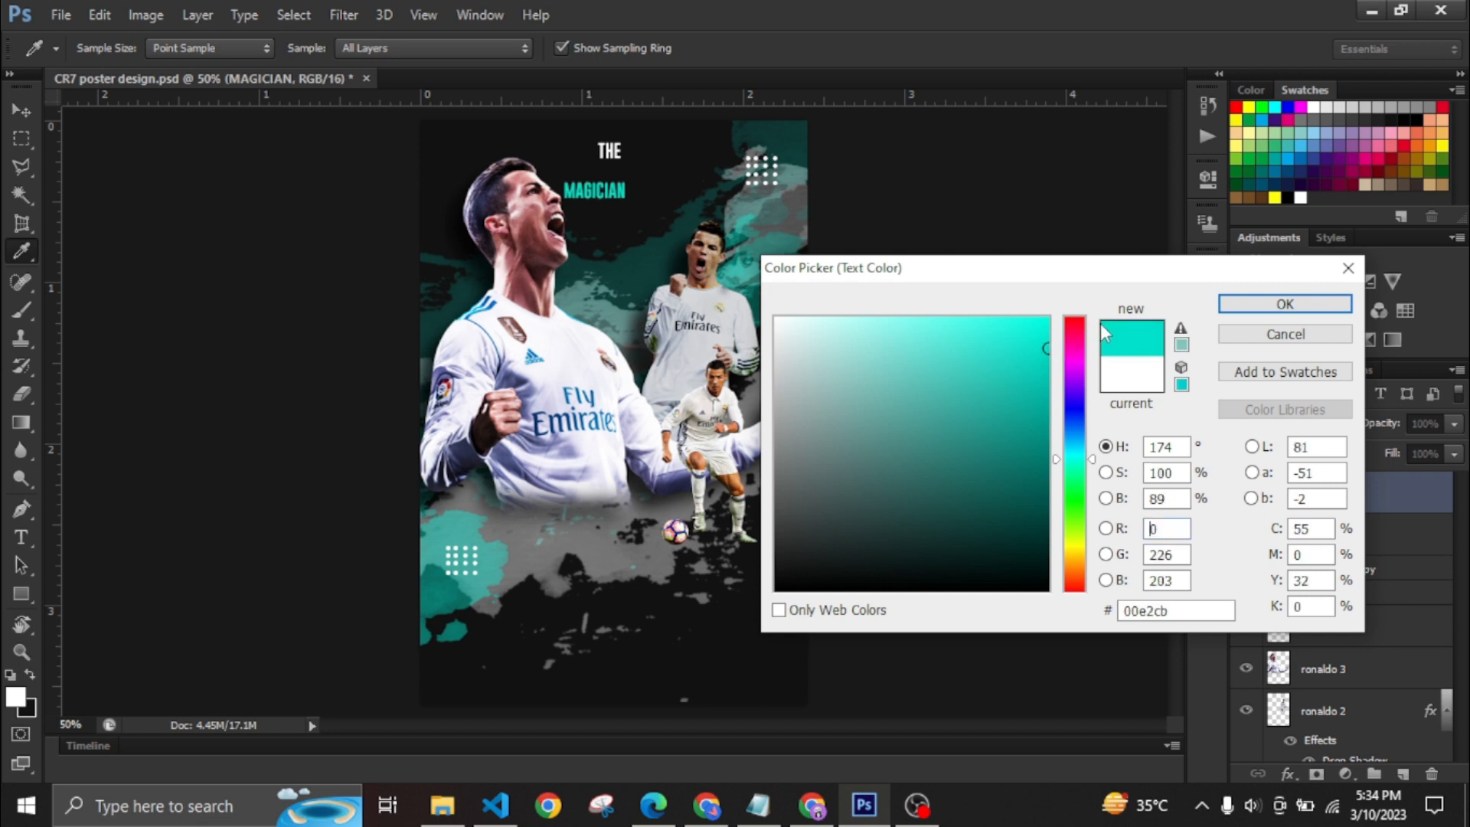
click(1234, 306)
Step: Nudge the MAGICIAN text to the right and slightly up so it sits beneath THE
click(10, 112)
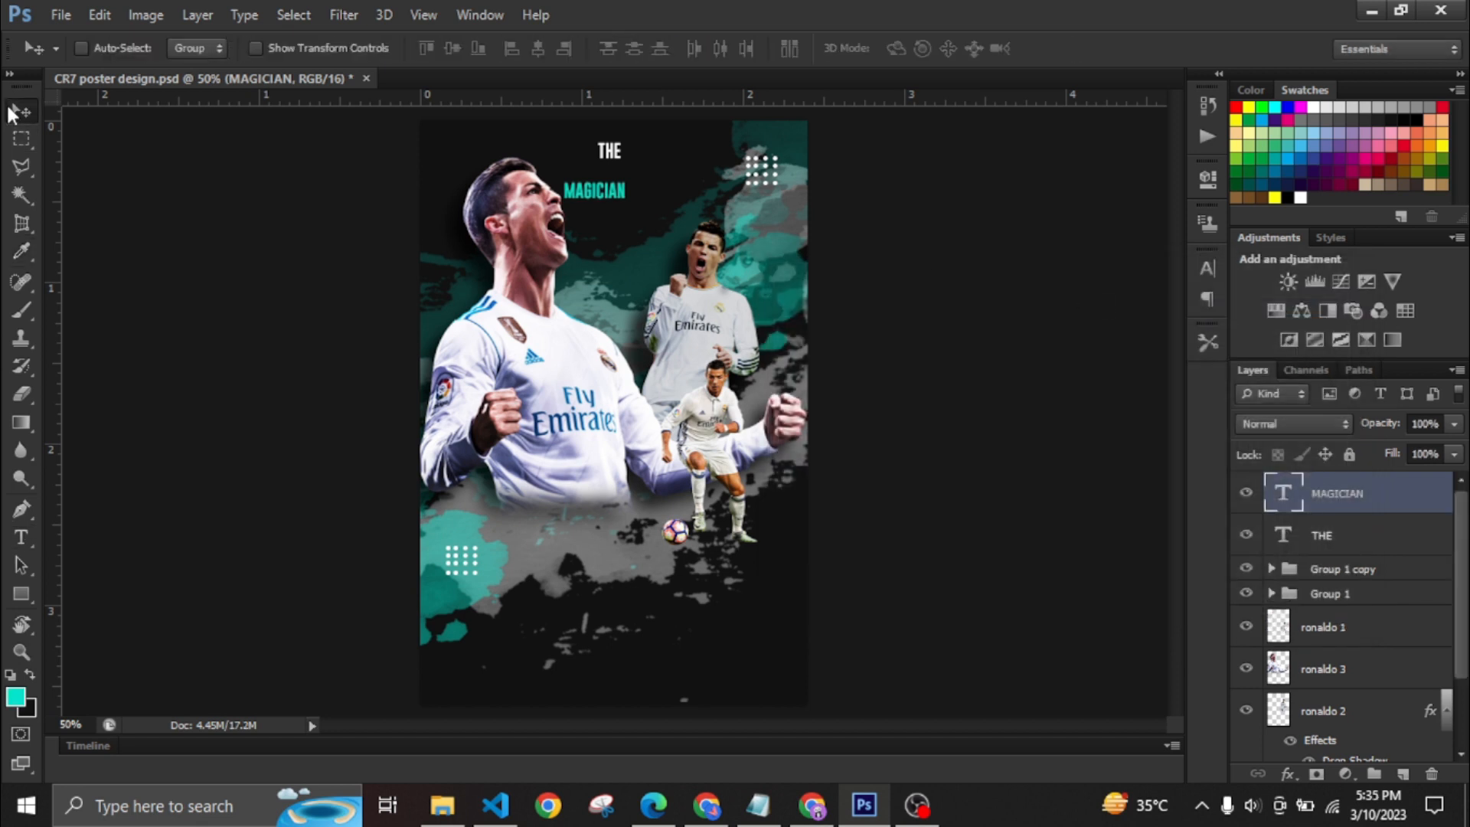
key(Right)
key(Right)
key(Right)
key(Right)
key(Right)
key(Right)
key(Right)
key(Right)
key(Right)
key(Right)
key(Right)
key(Right)
key(Right)
key(Right)
key(Right)
key(Right)
key(Right)
key(Right)
key(Right)
key(Right)
key(Up)
key(Up)
key(Up)
key(Up)
key(Up)
key(Up)
key(Up)
key(Up)
key(Up)
key(Up)
key(Up)
key(Up)
key(Up)
key(Up)
key(Up)
key(Up)
key(Up)
key(Up)
key(Up)
key(Up)
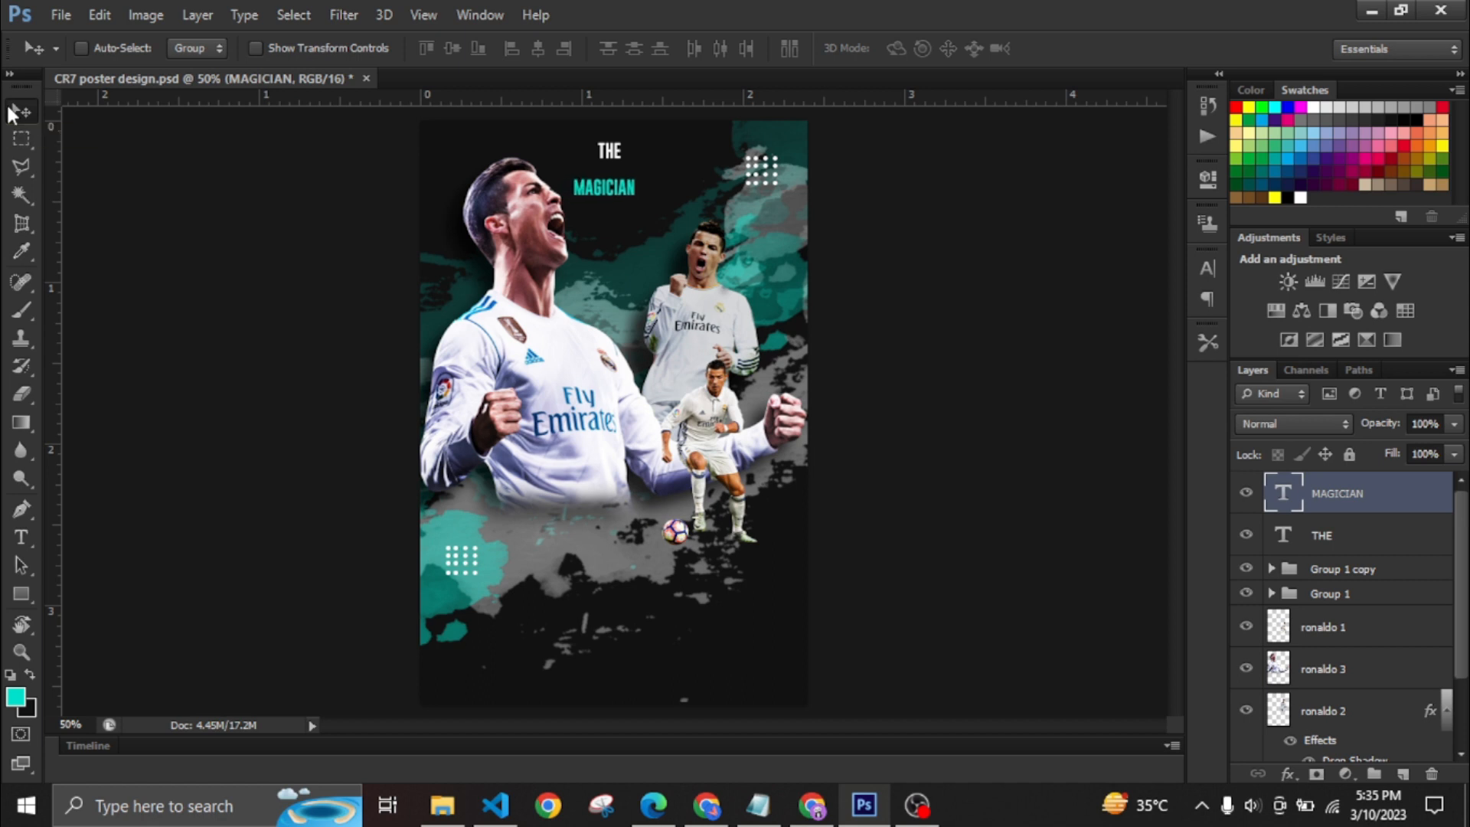
Step: Align the horizontal centres of THE and MAGICIAN, and nudge MAGICIAN up until it sits directly under THE
shift+click(1387, 535)
click(538, 49)
click(1359, 507)
key(Up)
key(Up)
key(Up)
key(Up)
key(Up)
key(Up)
key(Up)
key(Up)
key(Up)
key(Up)
key(Up)
key(Up)
key(Up)
key(Up)
key(Up)
key(Up)
key(Up)
key(Up)
key(Up)
key(Up)
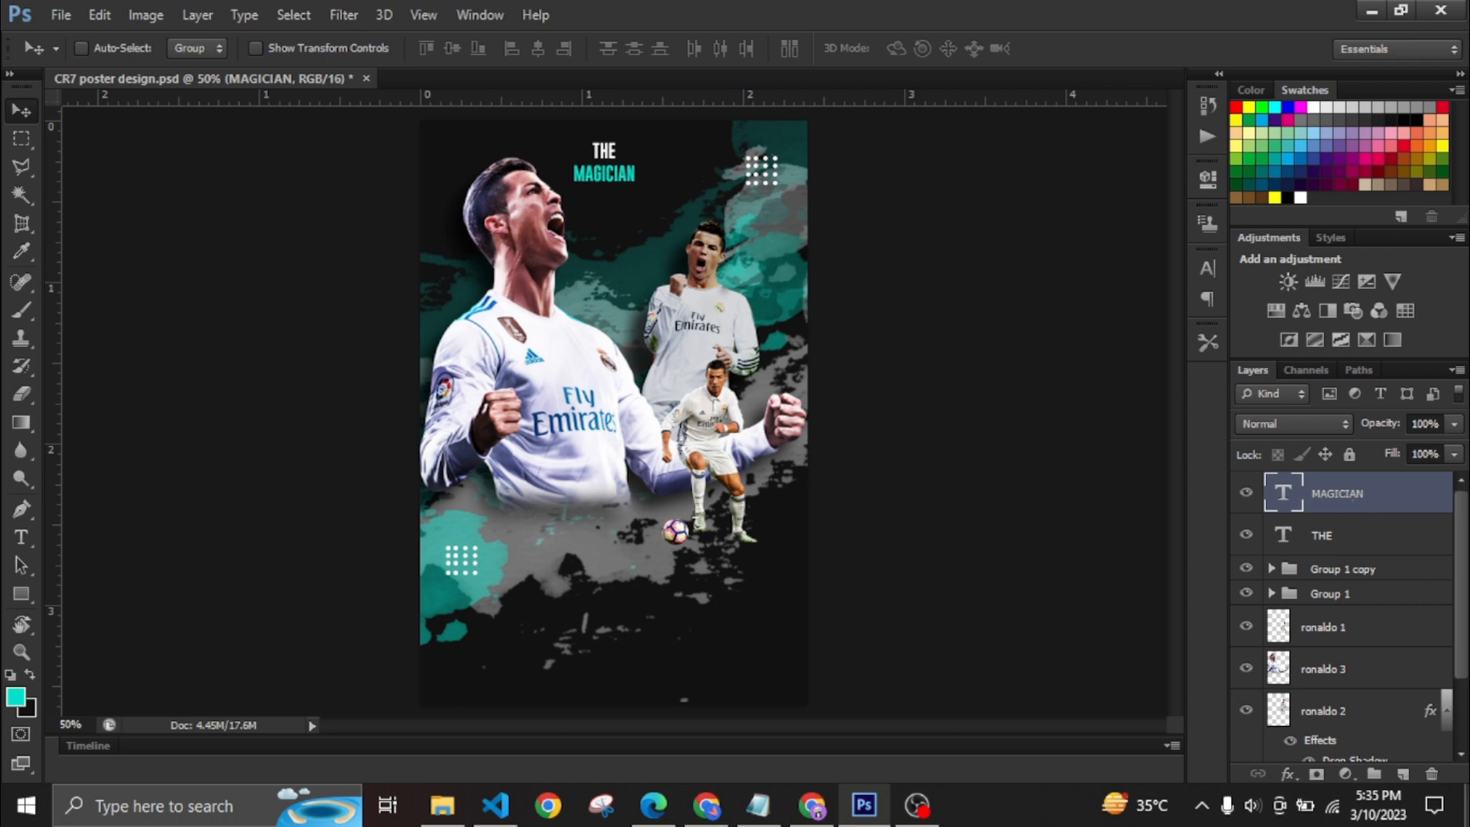
Step: Centre the THE and MAGICIAN text layers horizontally on the Background layer
shift+click(1346, 540)
scroll(1347, 551, down, 2)
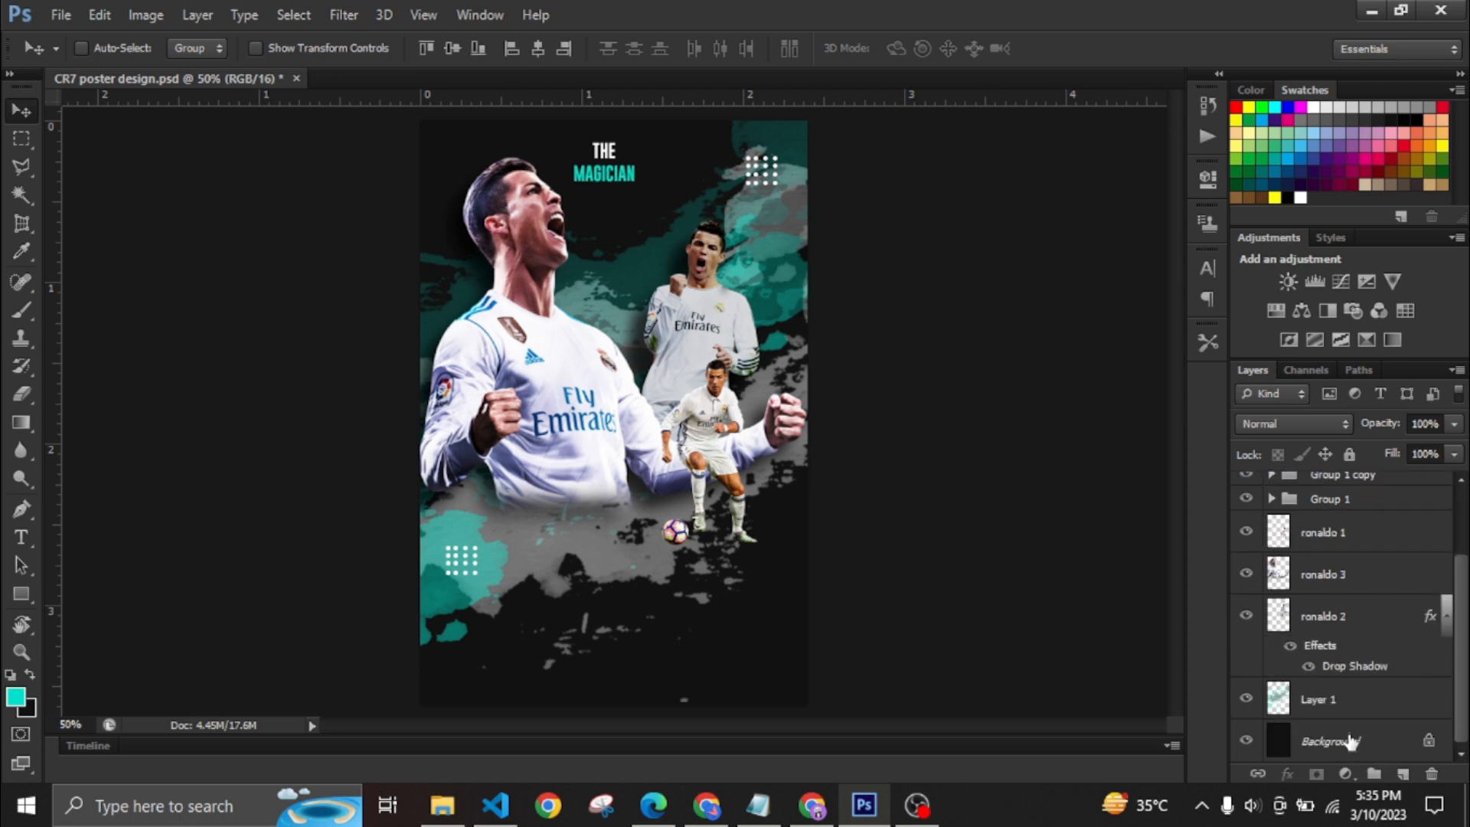
click(1349, 741)
click(539, 47)
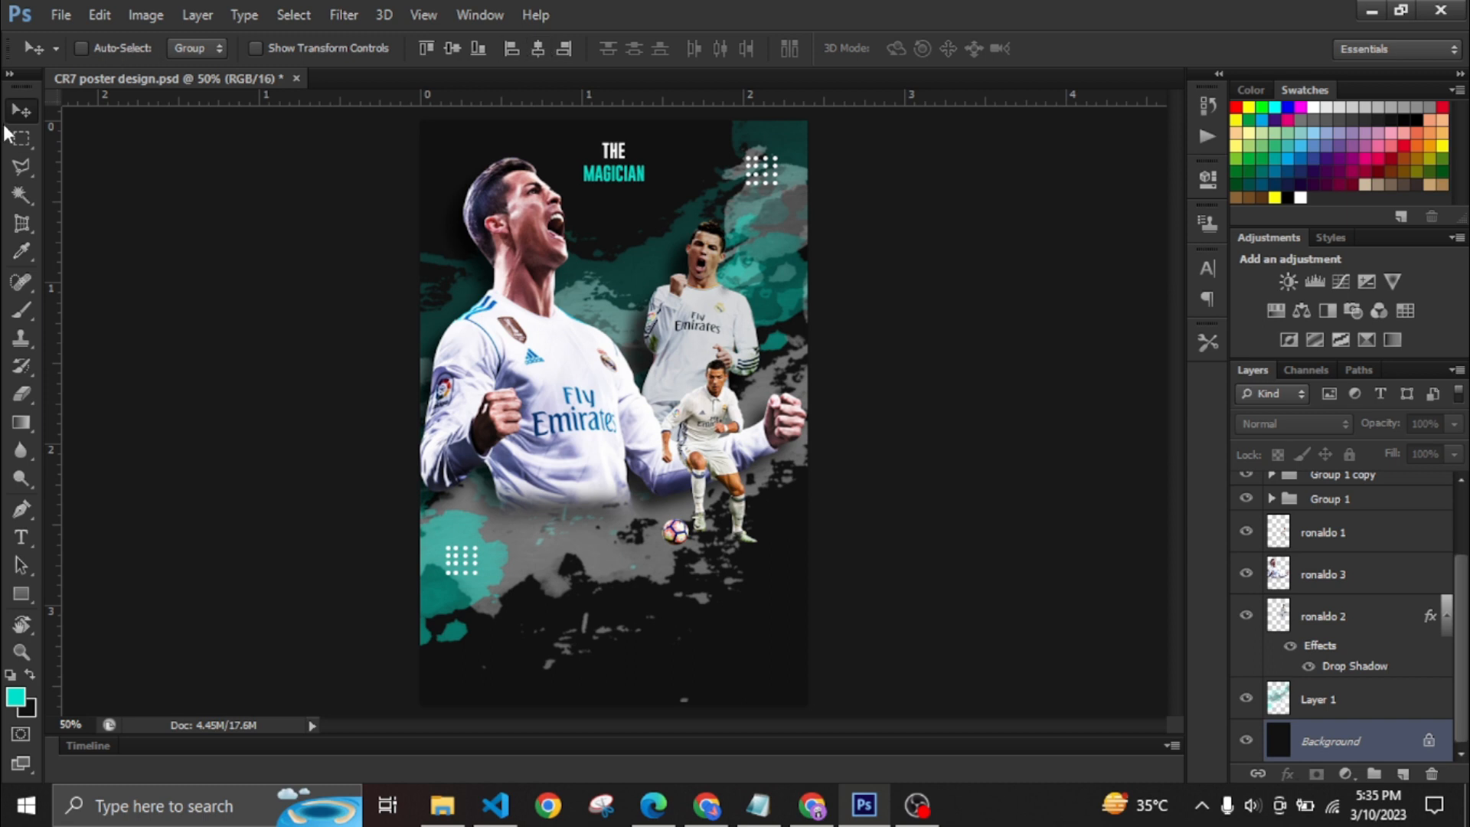
Step: Add the text CR7 on a new layer above MAGICIAN, over the large player's raised fist on the poster's left side
drag(1458, 628, 1458, 546)
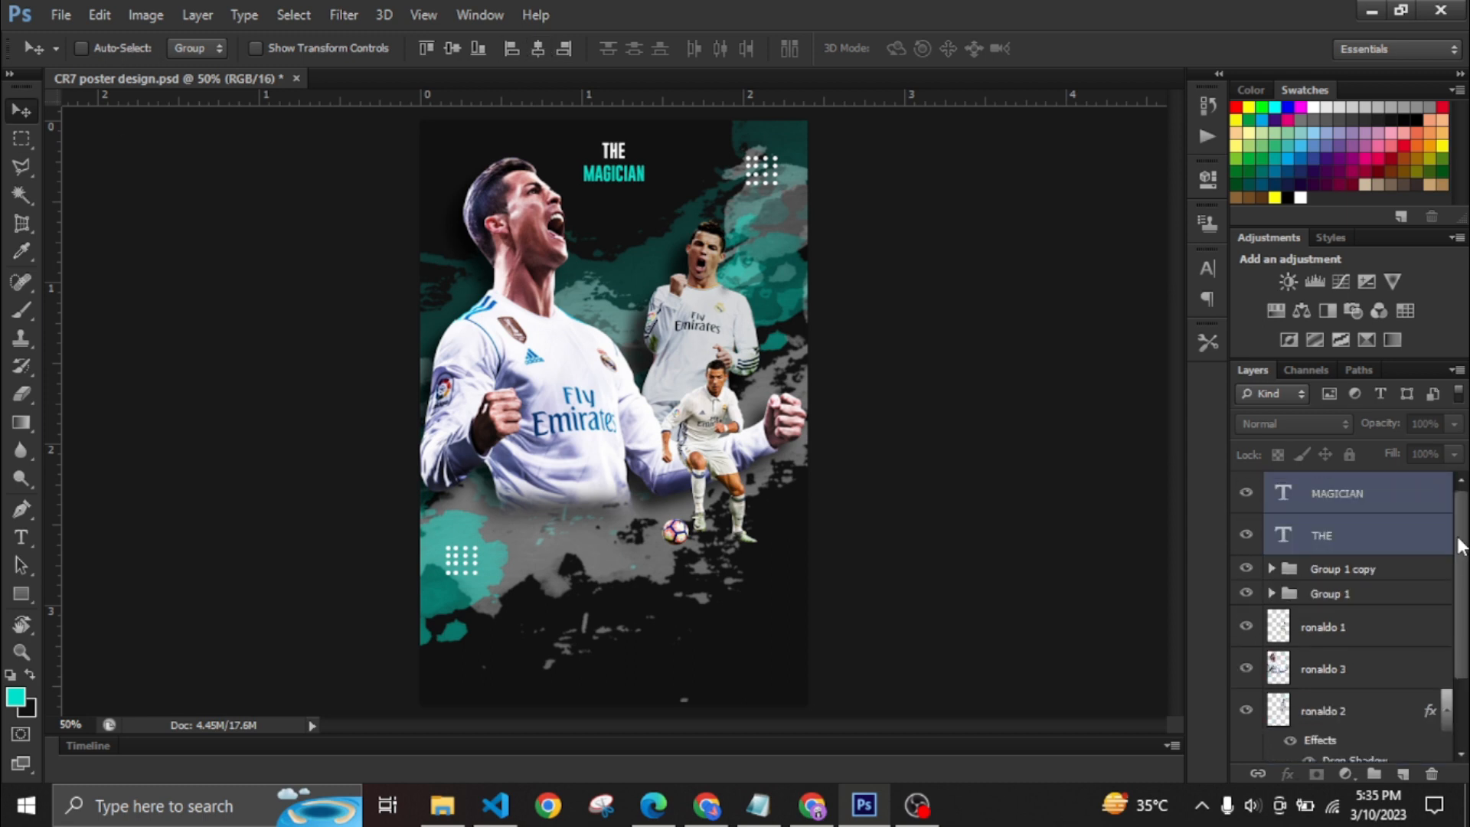
click(1376, 491)
key(t)
click(785, 424)
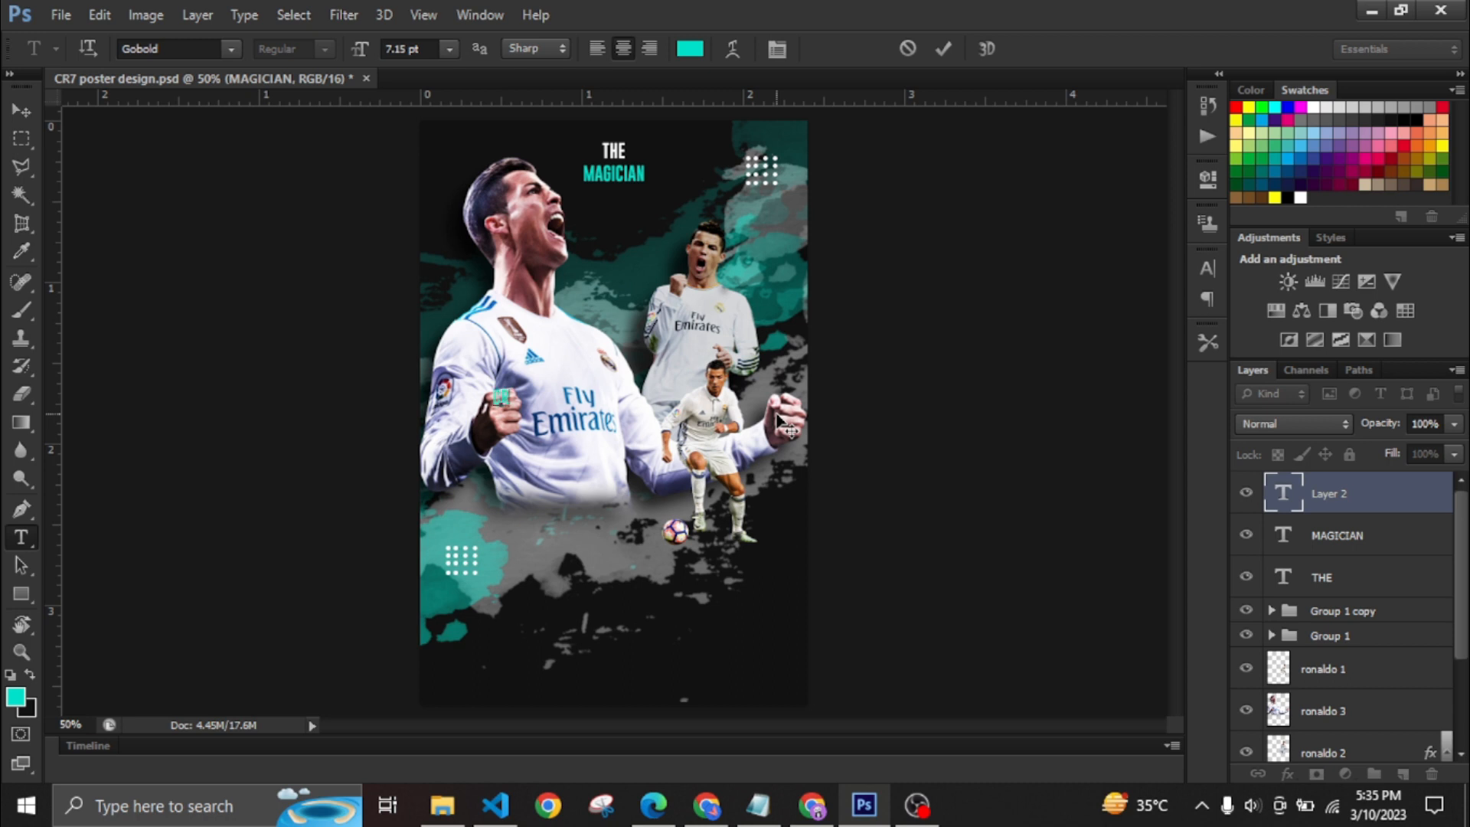
click(21, 111)
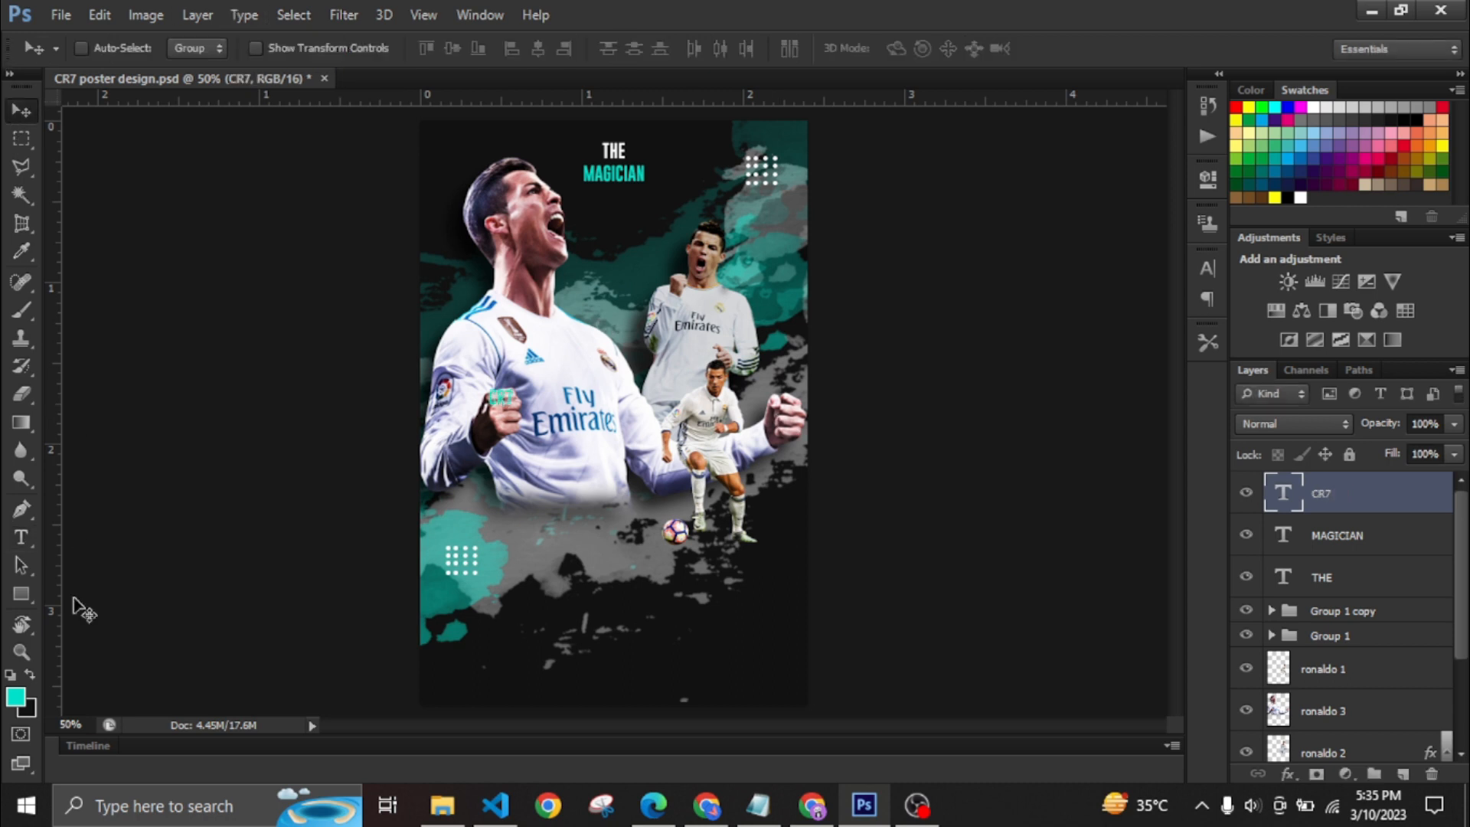
Step: Set the CR7 text colour to white #ffffff
click(21, 536)
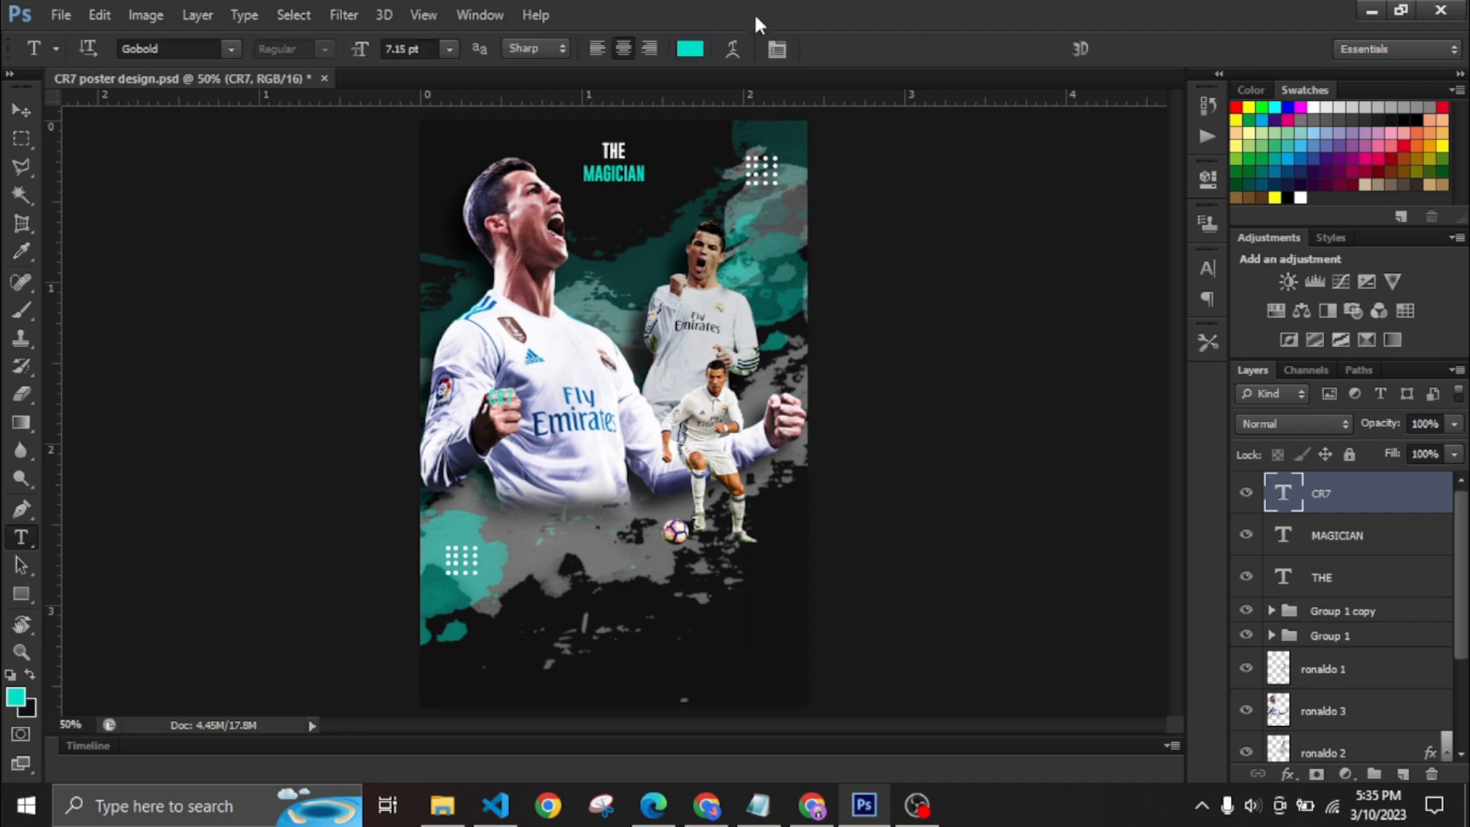
click(690, 48)
drag(916, 483, 650, 270)
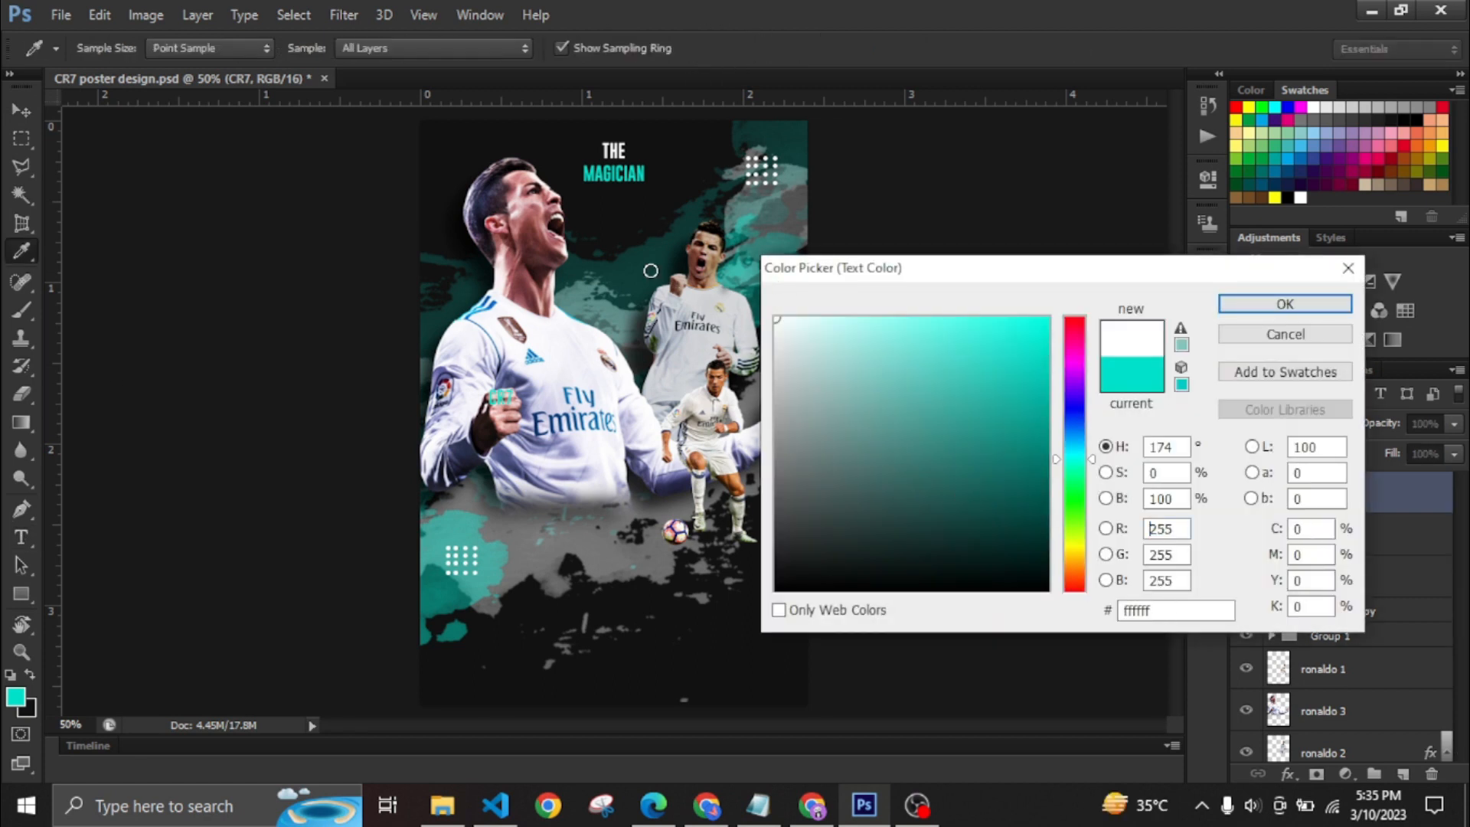
click(1285, 304)
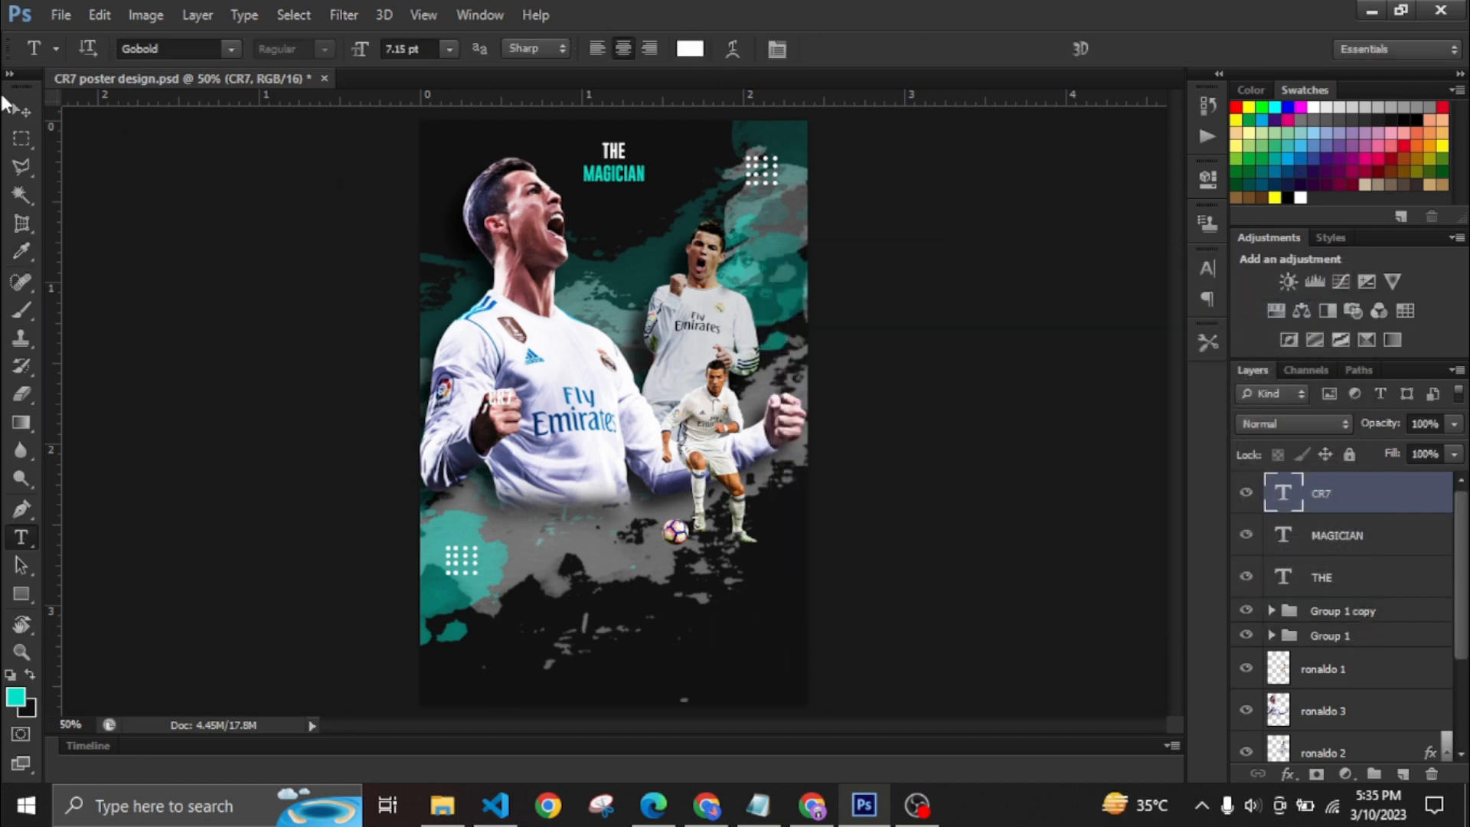
click(690, 49)
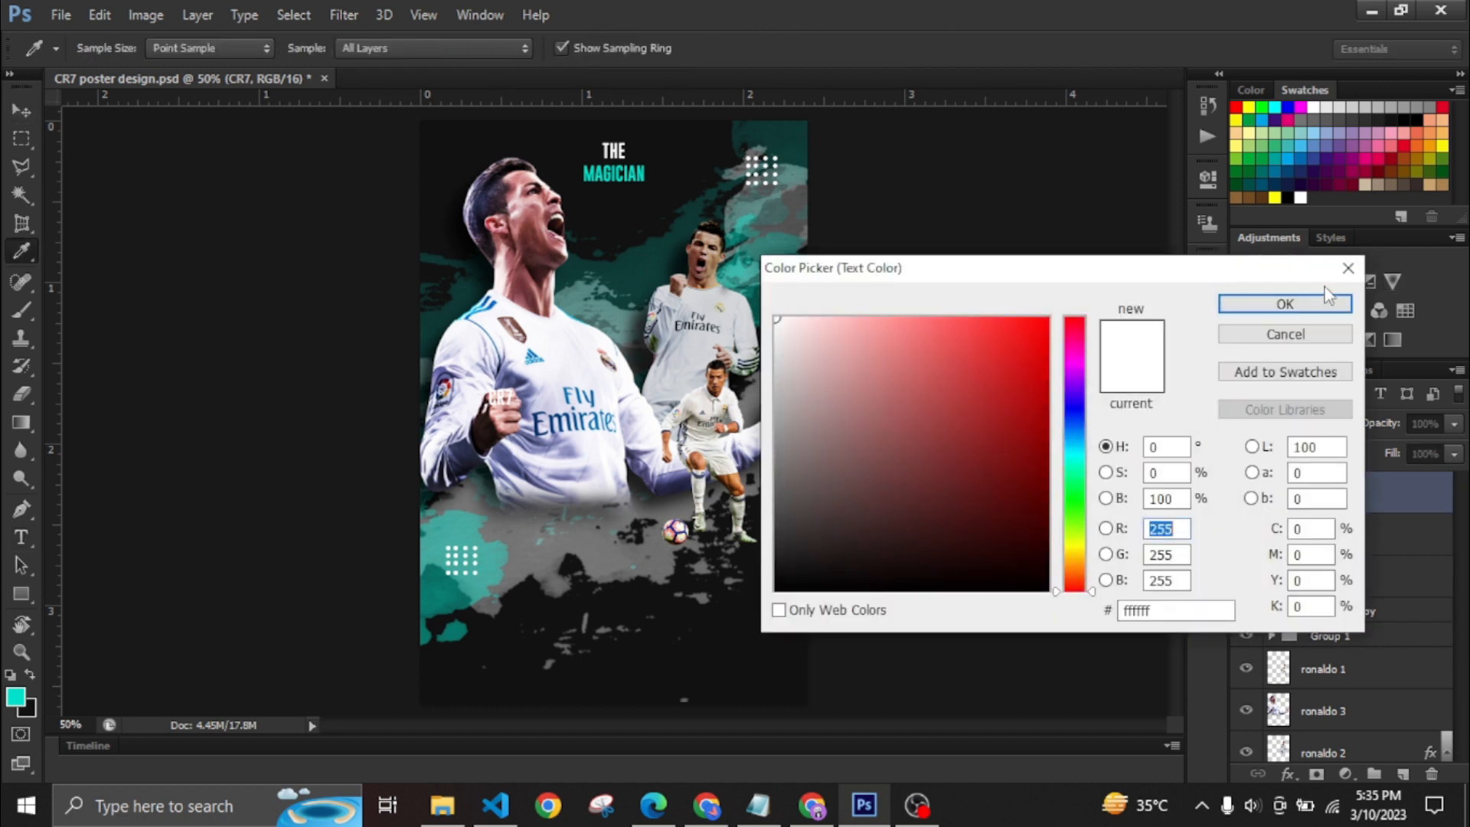
click(1301, 306)
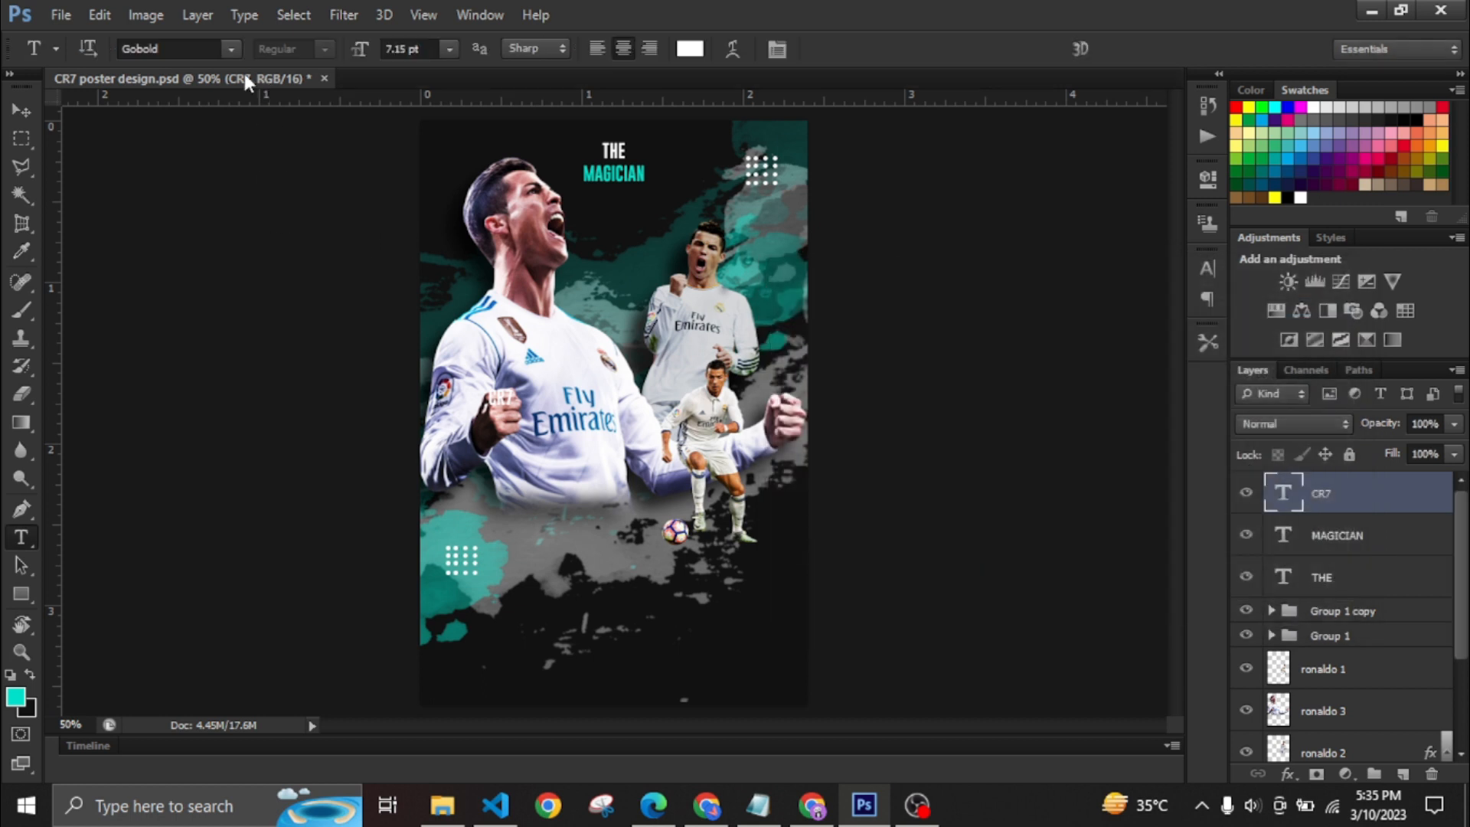
Step: Set the CR7 text's font size to 194 pt and move it over the middle of the poster
double_click(410, 48)
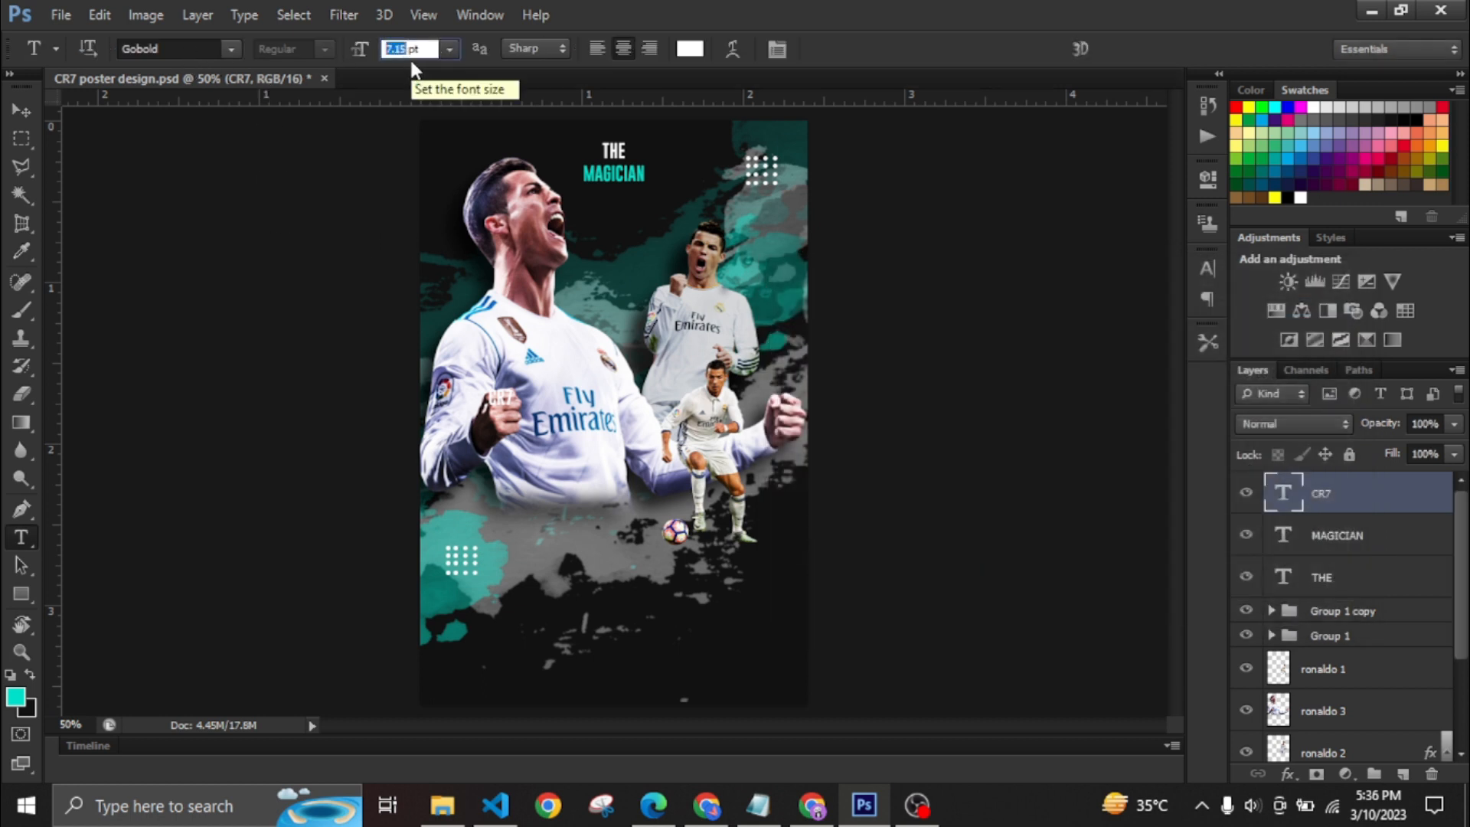
text(1)
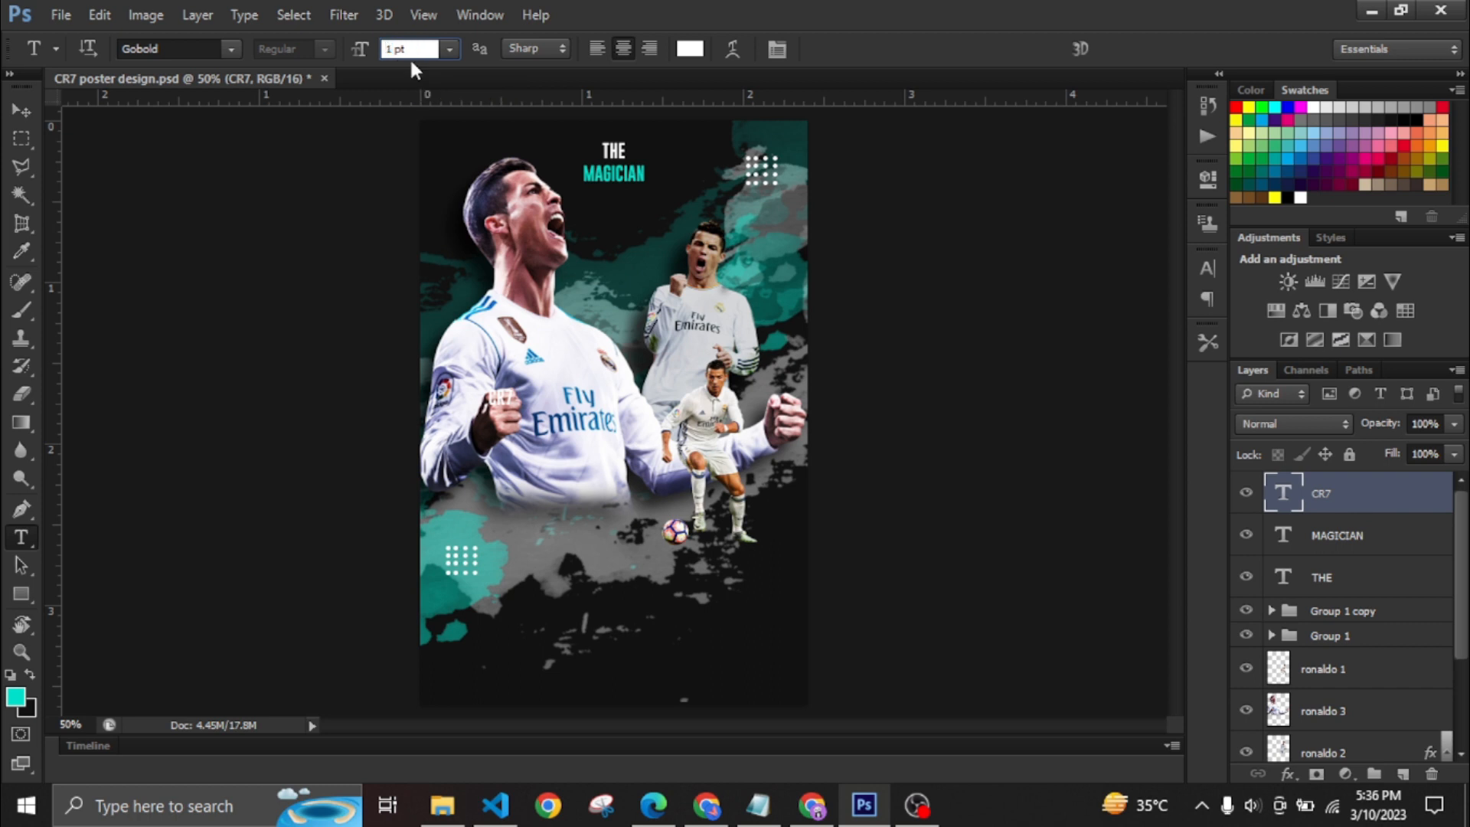
text(94)
key(Return)
click(21, 111)
drag(481, 205, 604, 423)
Step: Transform the CR7 text to about 51% width so it fits inside the poster, and shorten it slightly from the bottom
key(ctrl+t)
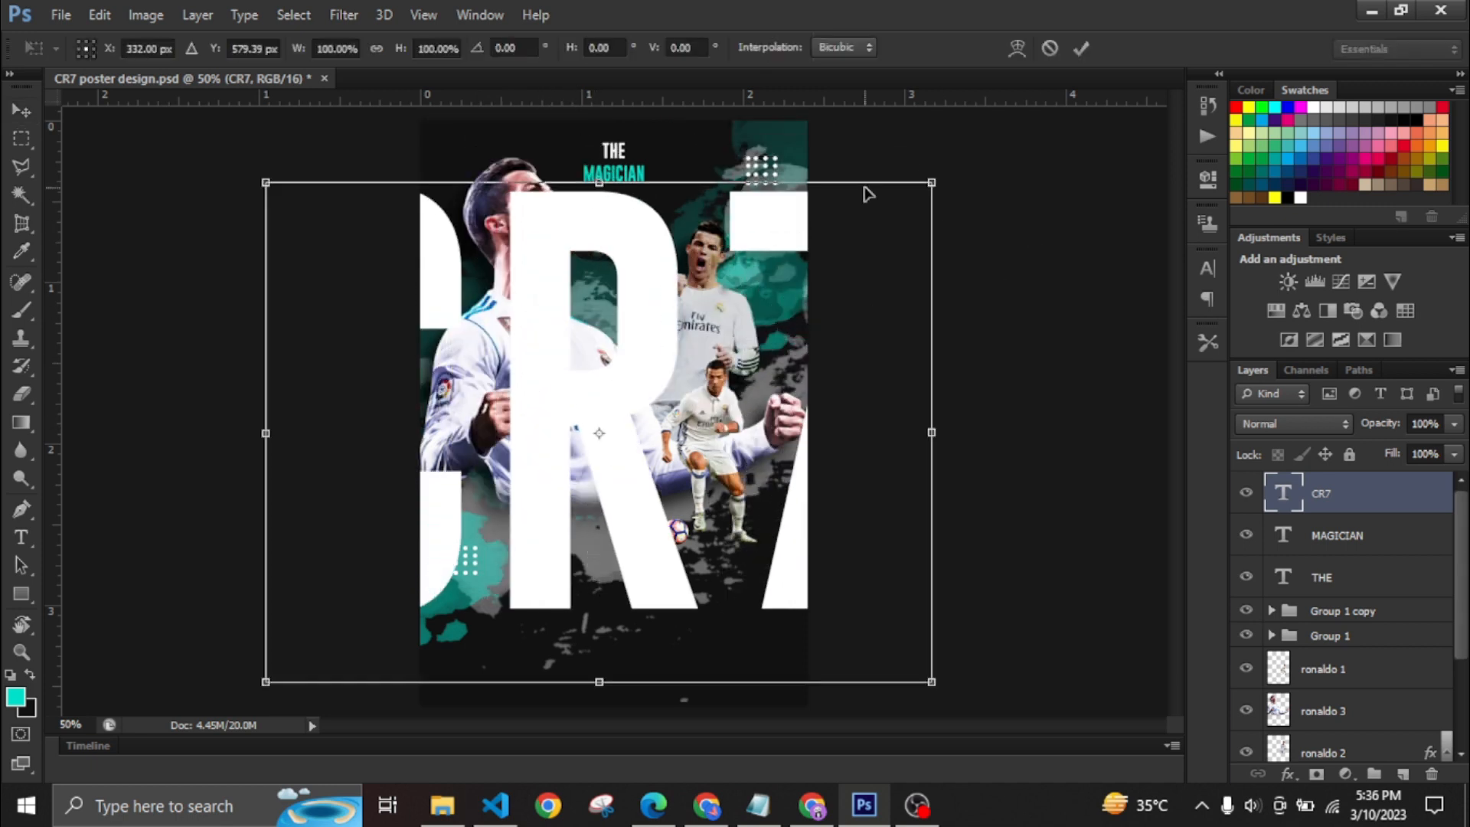
drag(933, 431, 776, 434)
drag(268, 437, 437, 436)
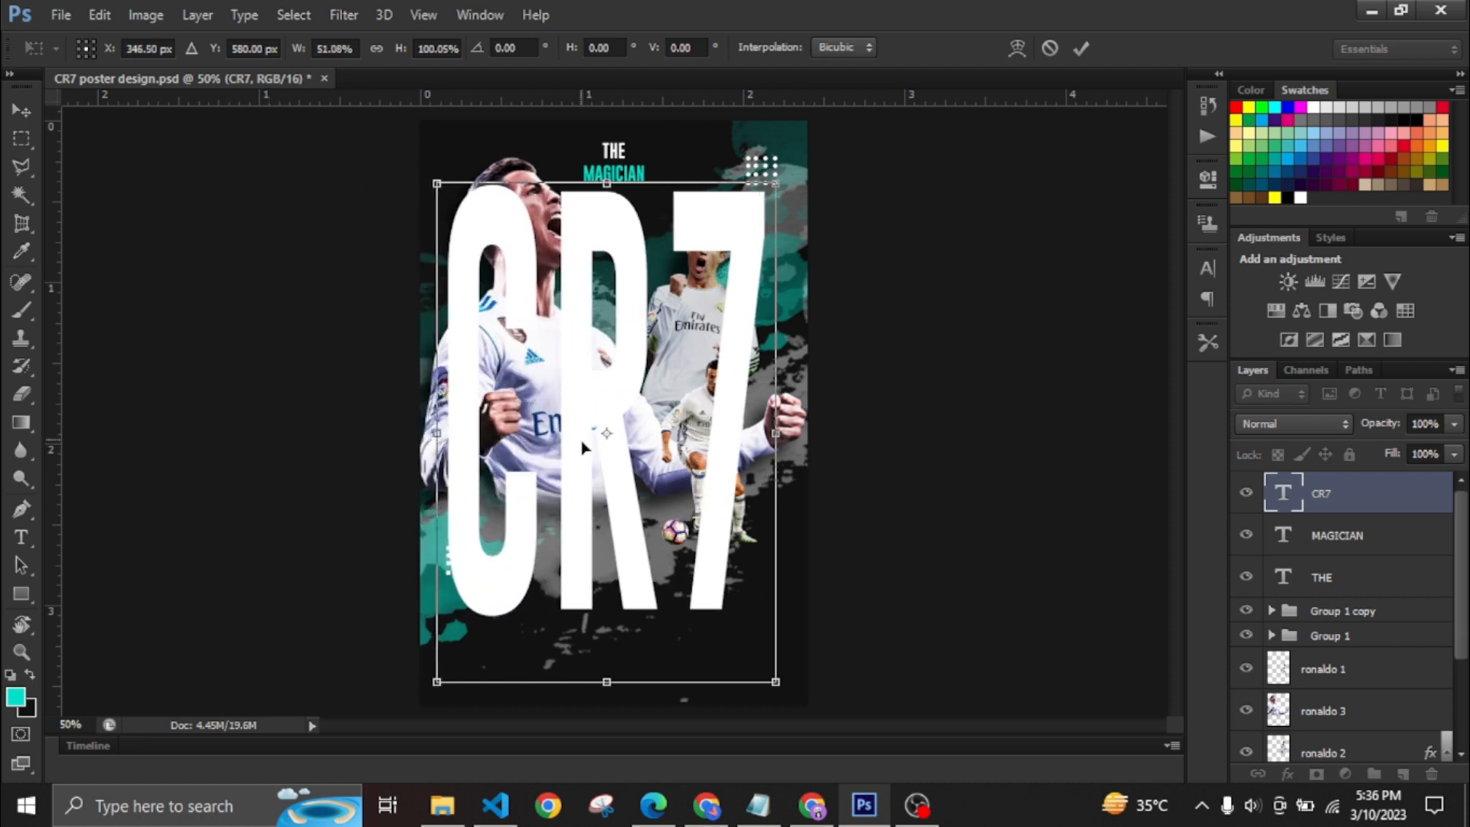
drag(595, 484, 594, 514)
drag(607, 700, 606, 651)
drag(620, 578, 620, 562)
click(1079, 51)
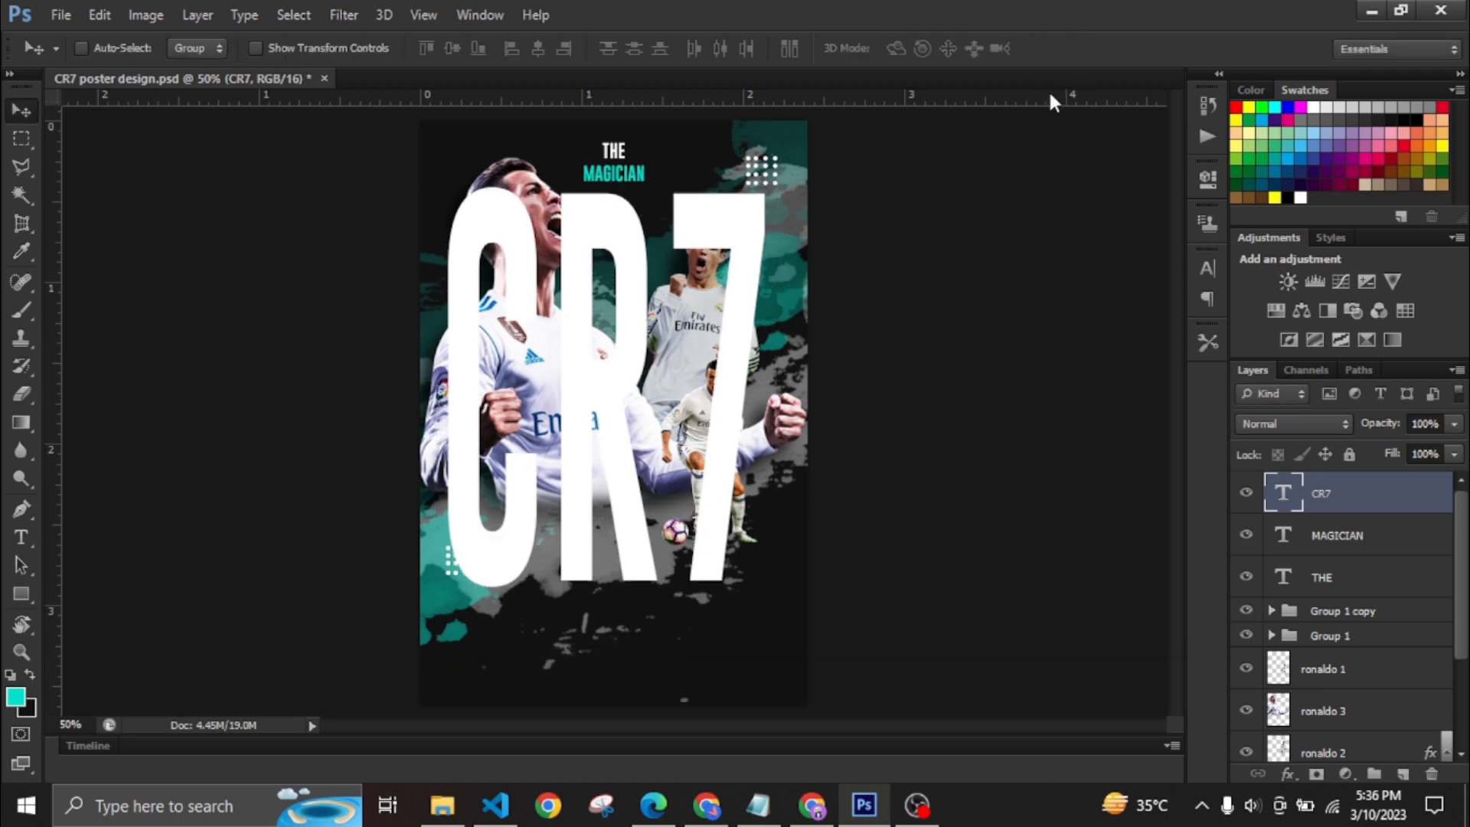
Step: Move the CR7 layer directly beneath ronaldo 2, and stretch the text to about 106% height and slightly wider towards the right
drag(1352, 499, 1439, 708)
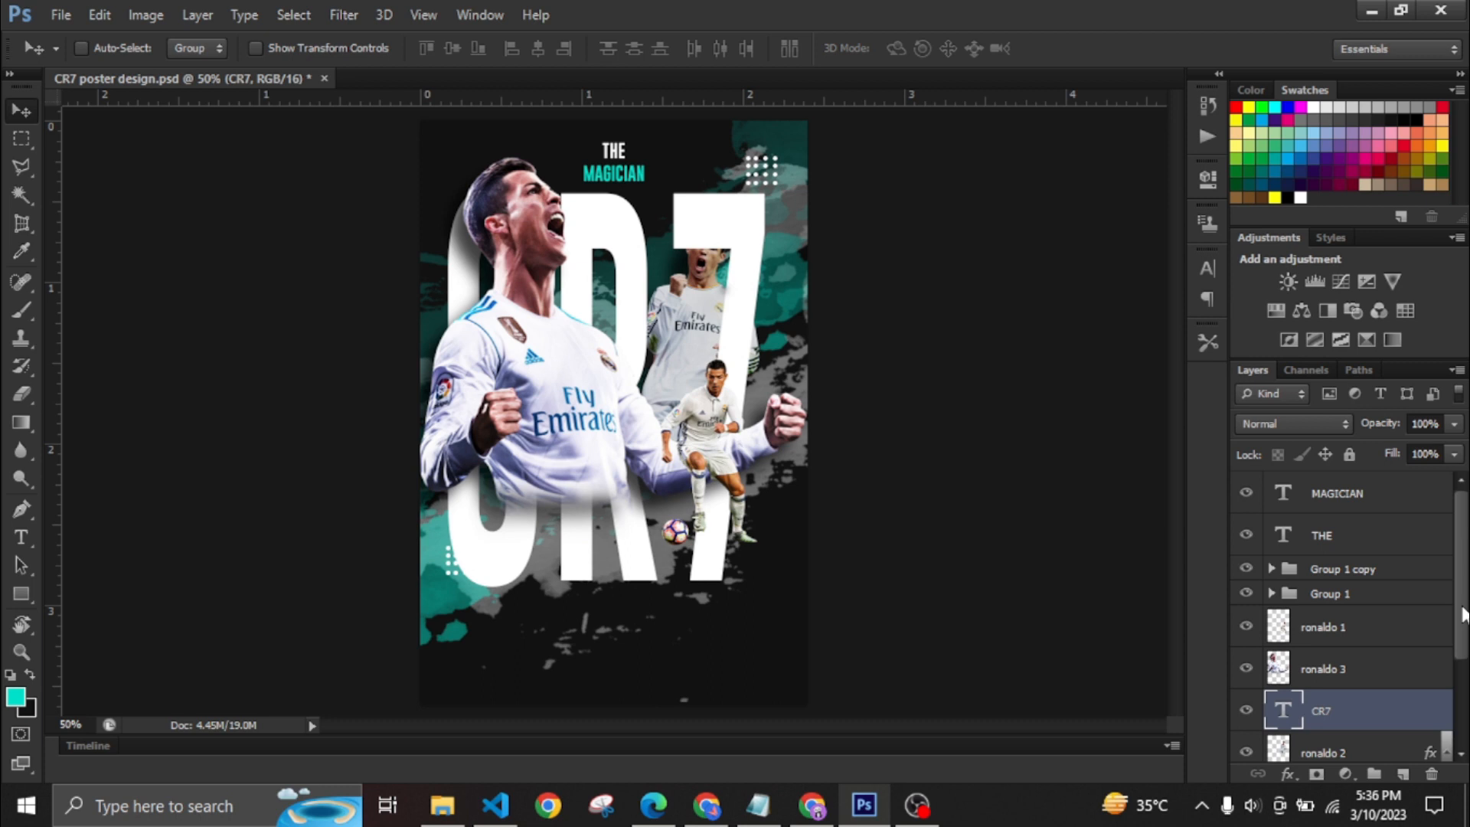
drag(1336, 587, 1378, 650)
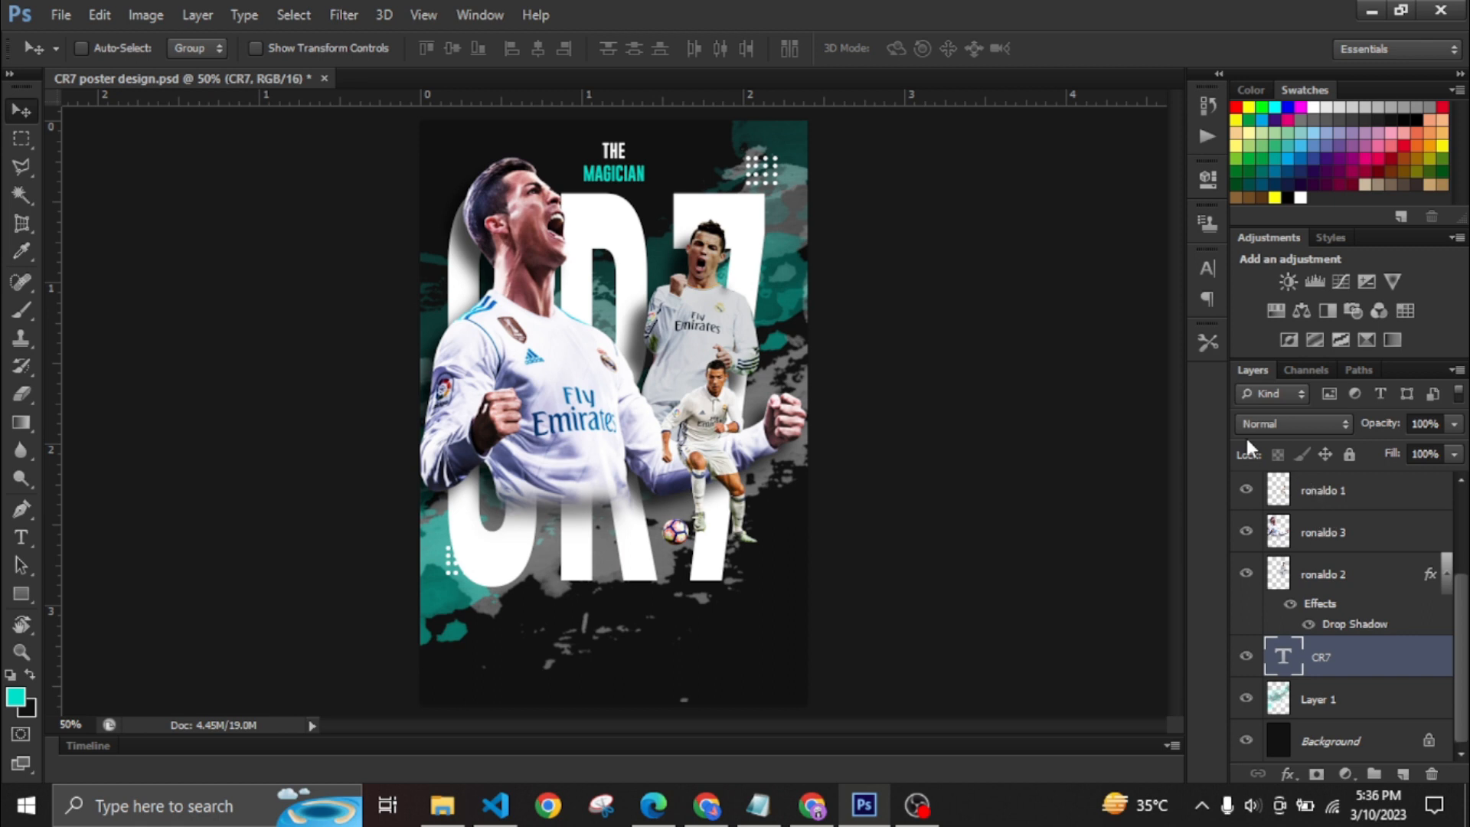
key(ctrl+t)
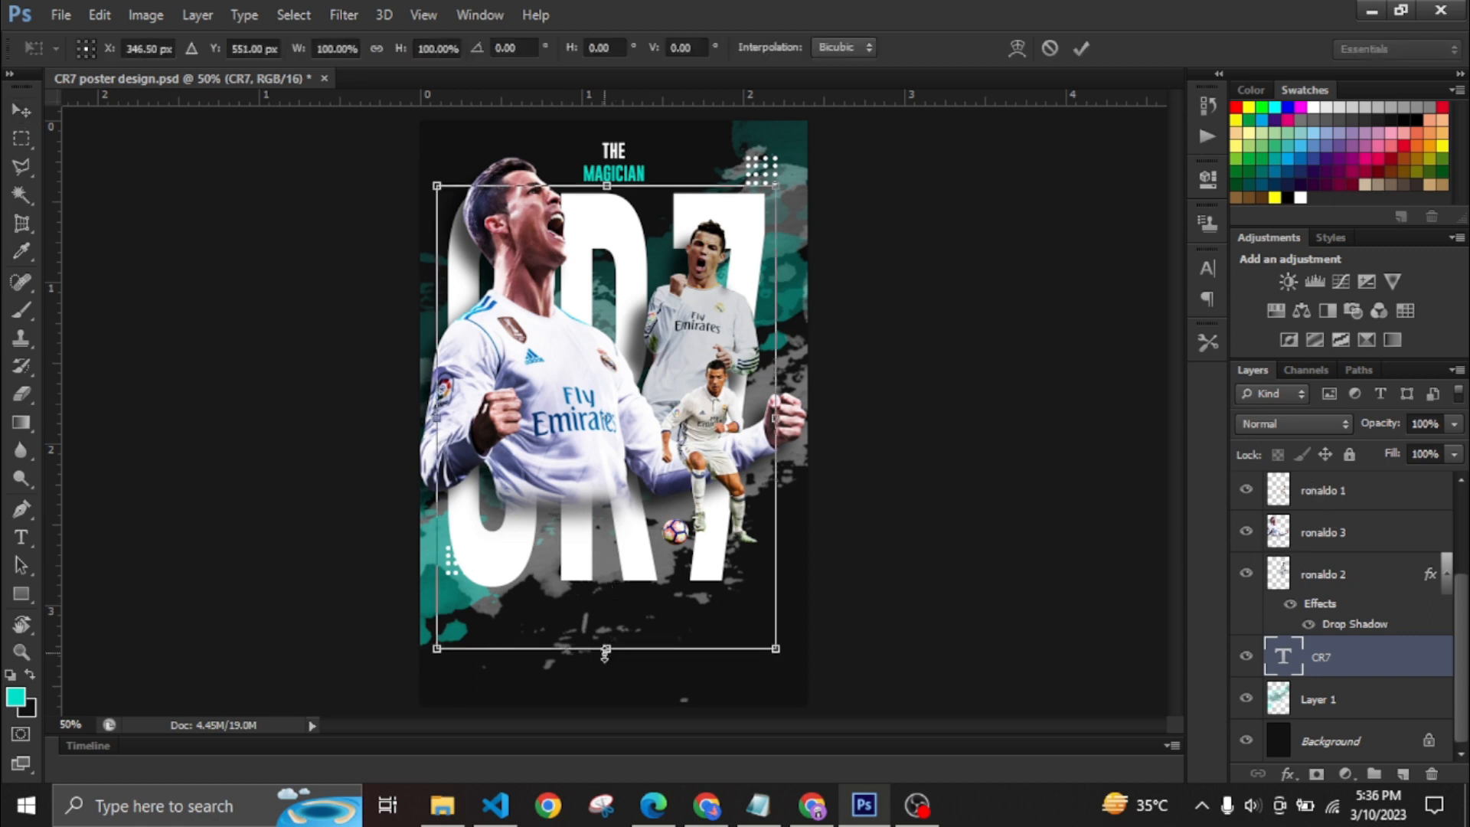
drag(606, 644, 610, 682)
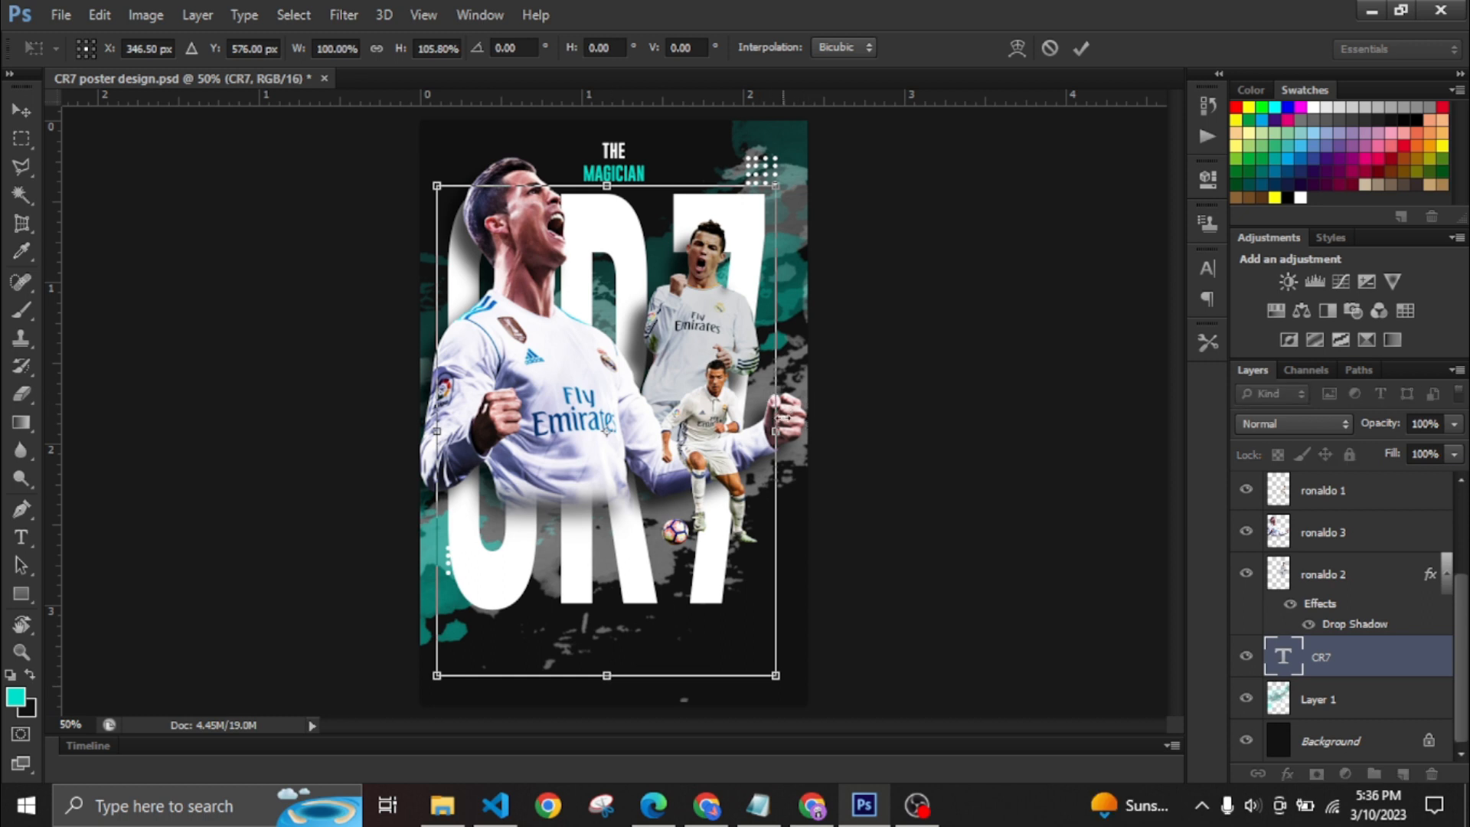
drag(775, 439, 793, 438)
click(1087, 46)
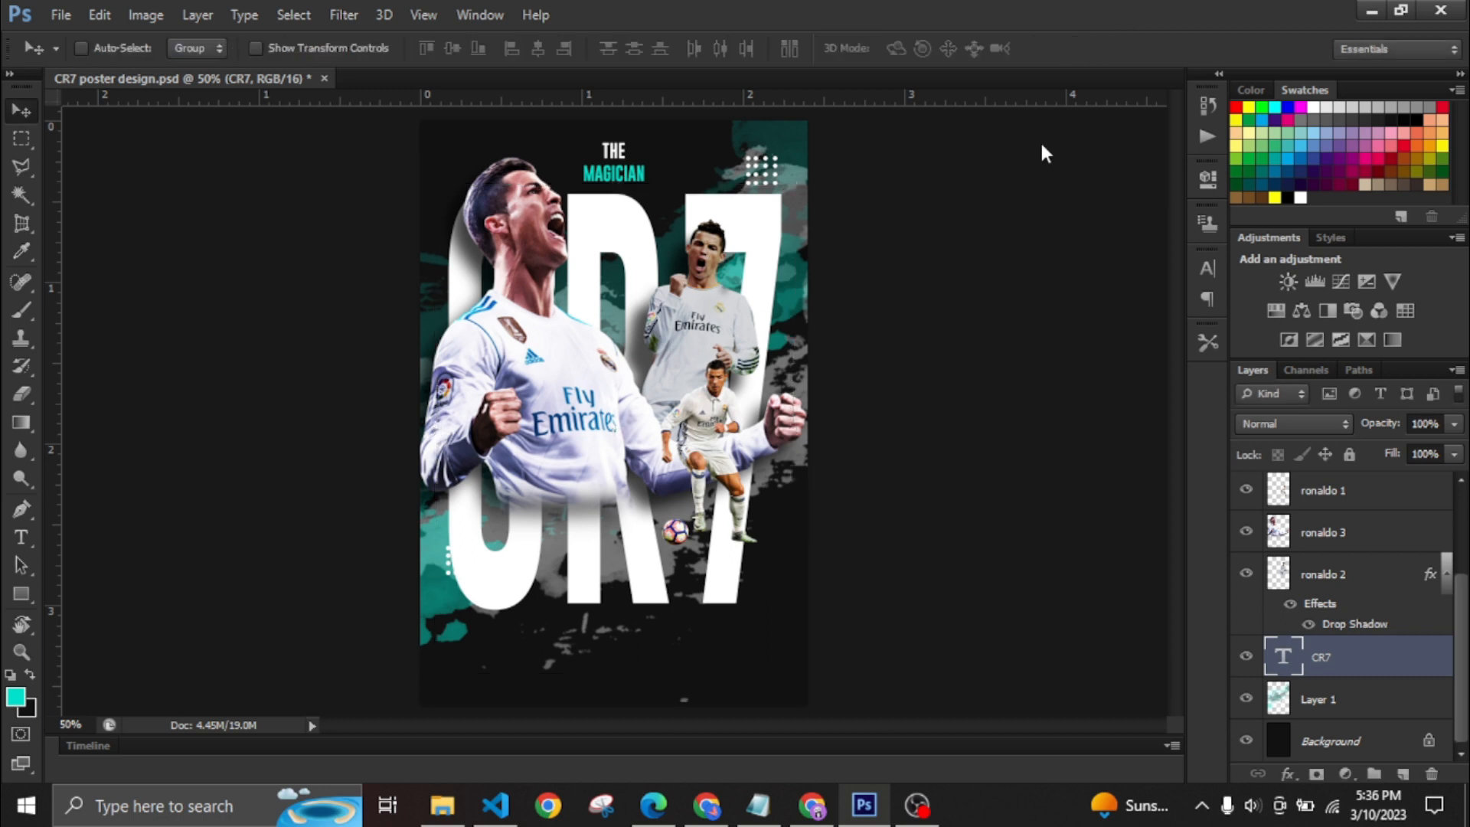
Step: Set the CR7 layer's opacity to 10%
drag(1452, 426, 1380, 443)
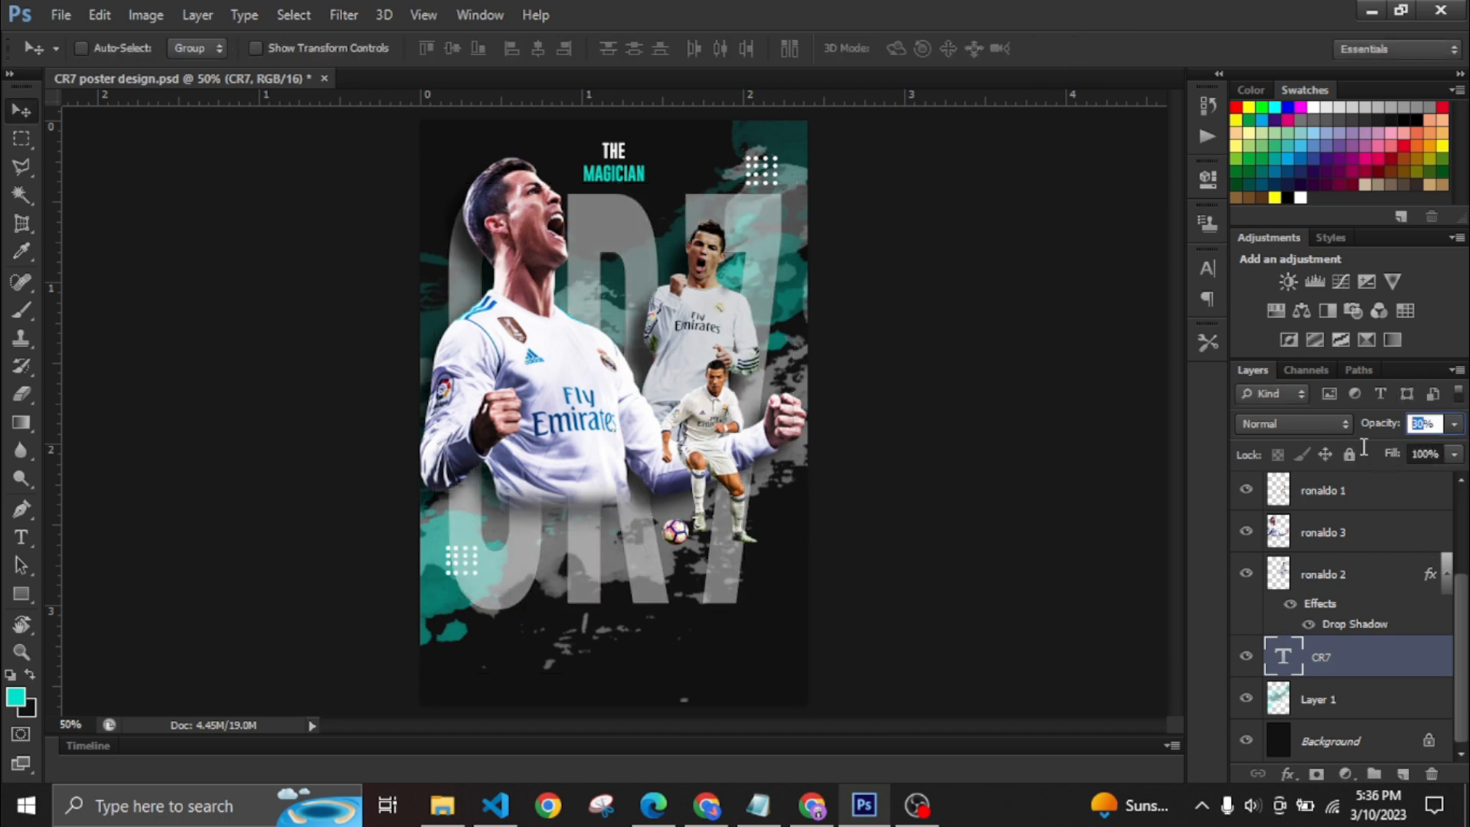
key(1)
key(Return)
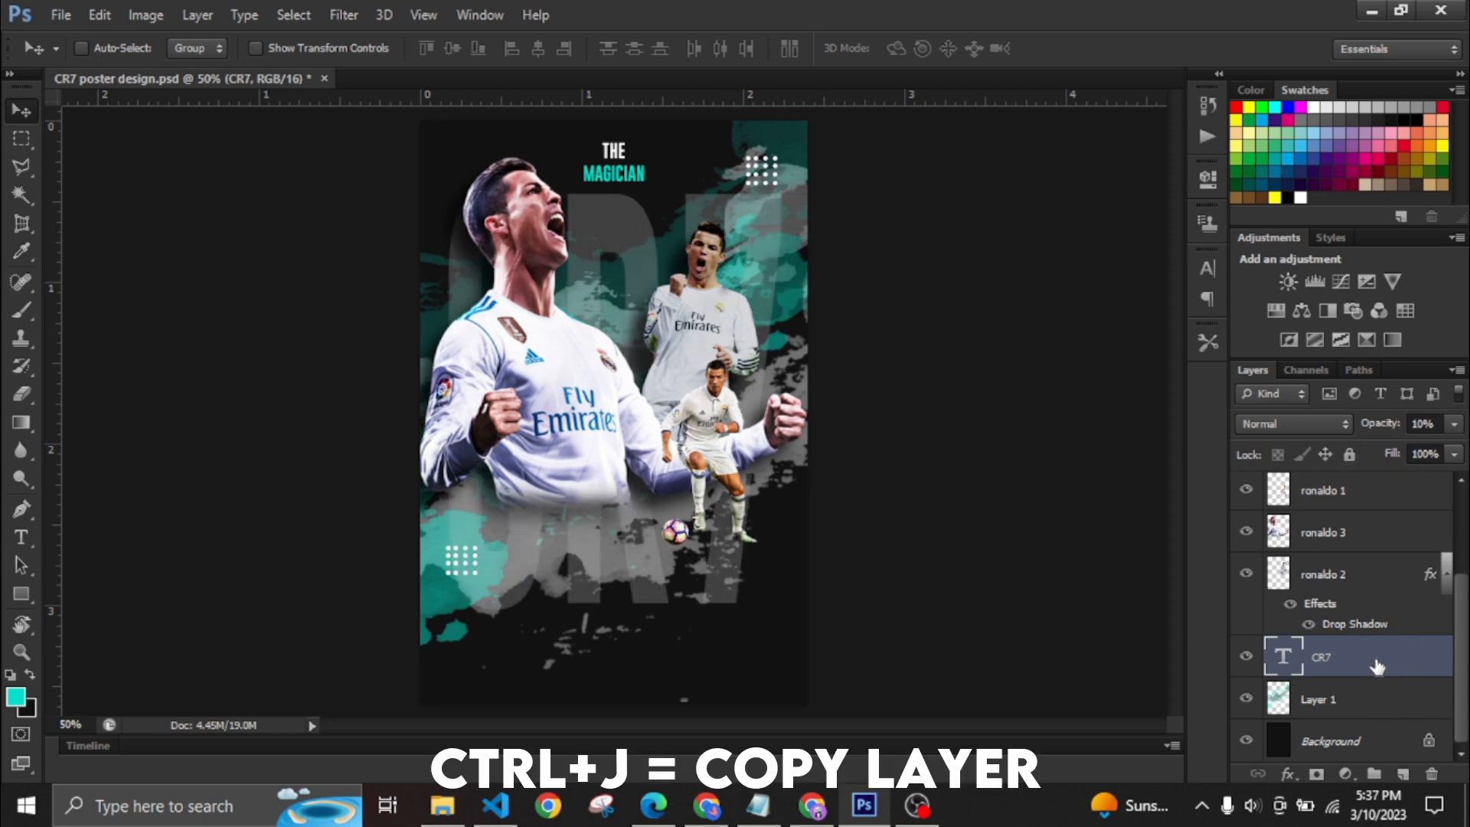
Step: Duplicate the CR7 layer and give the copy a 2 px black outside Stroke
key(ctrl+j)
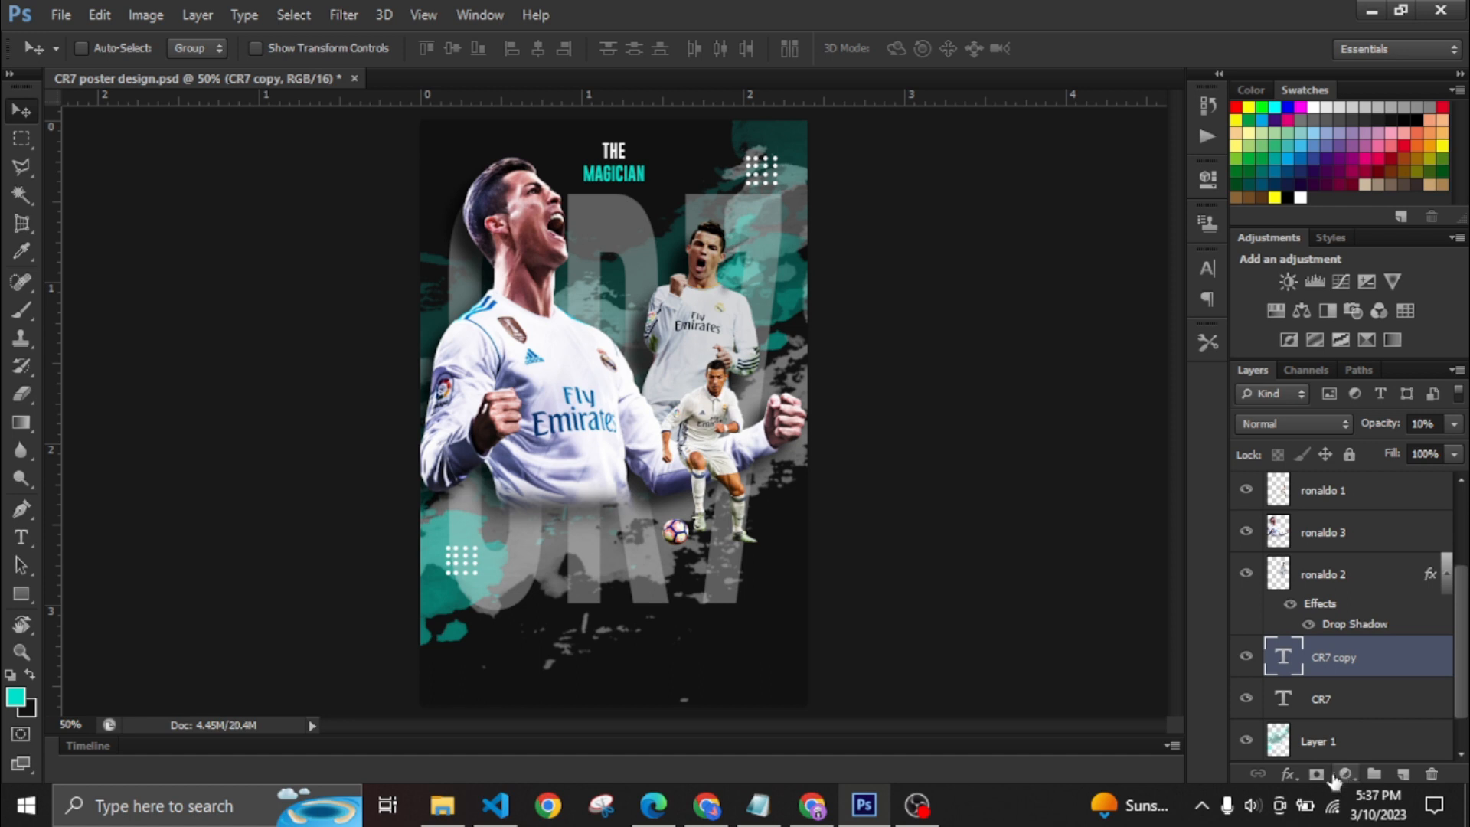
click(1288, 773)
key(Escape)
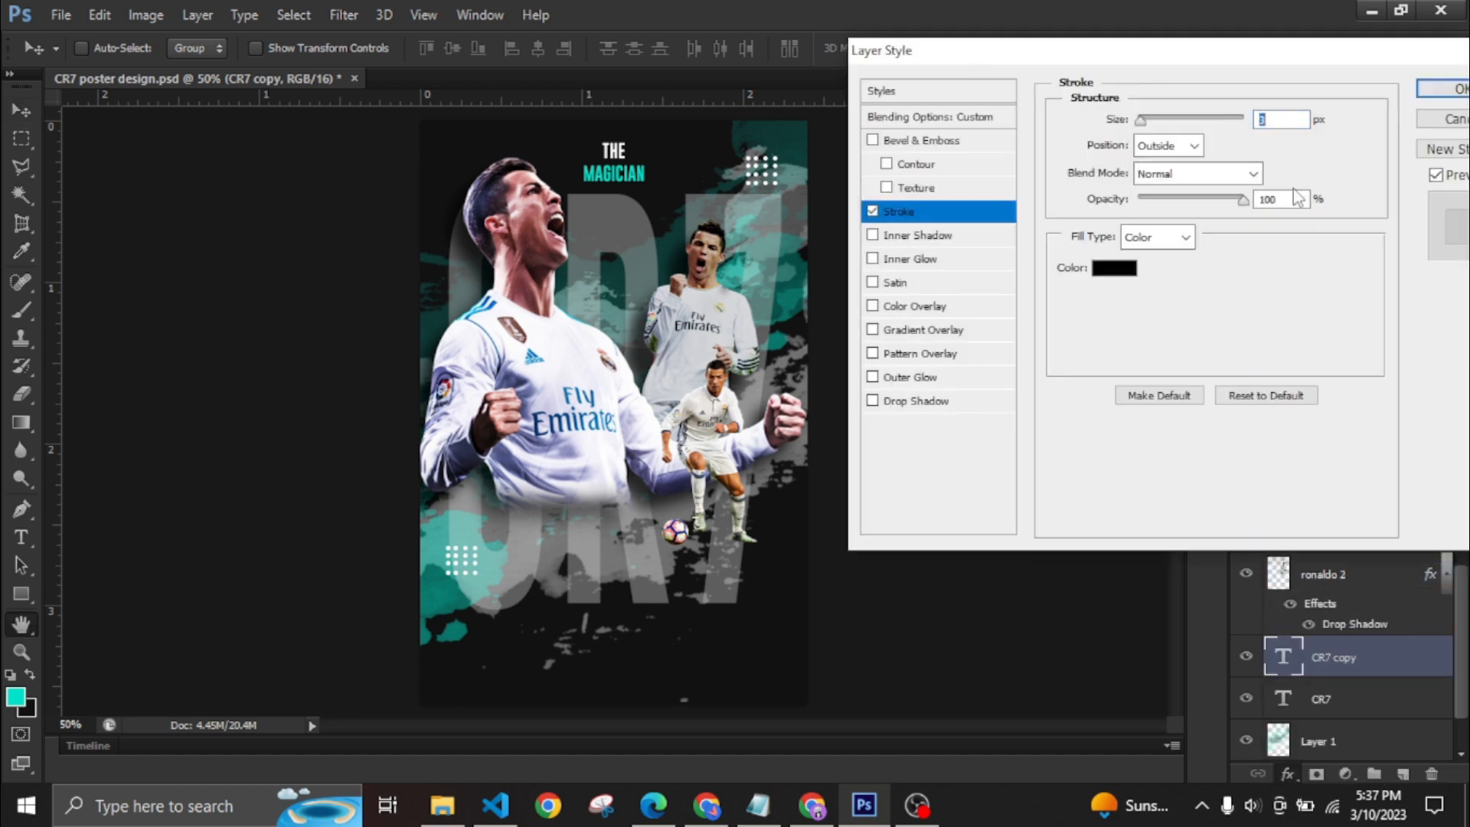
click(1445, 88)
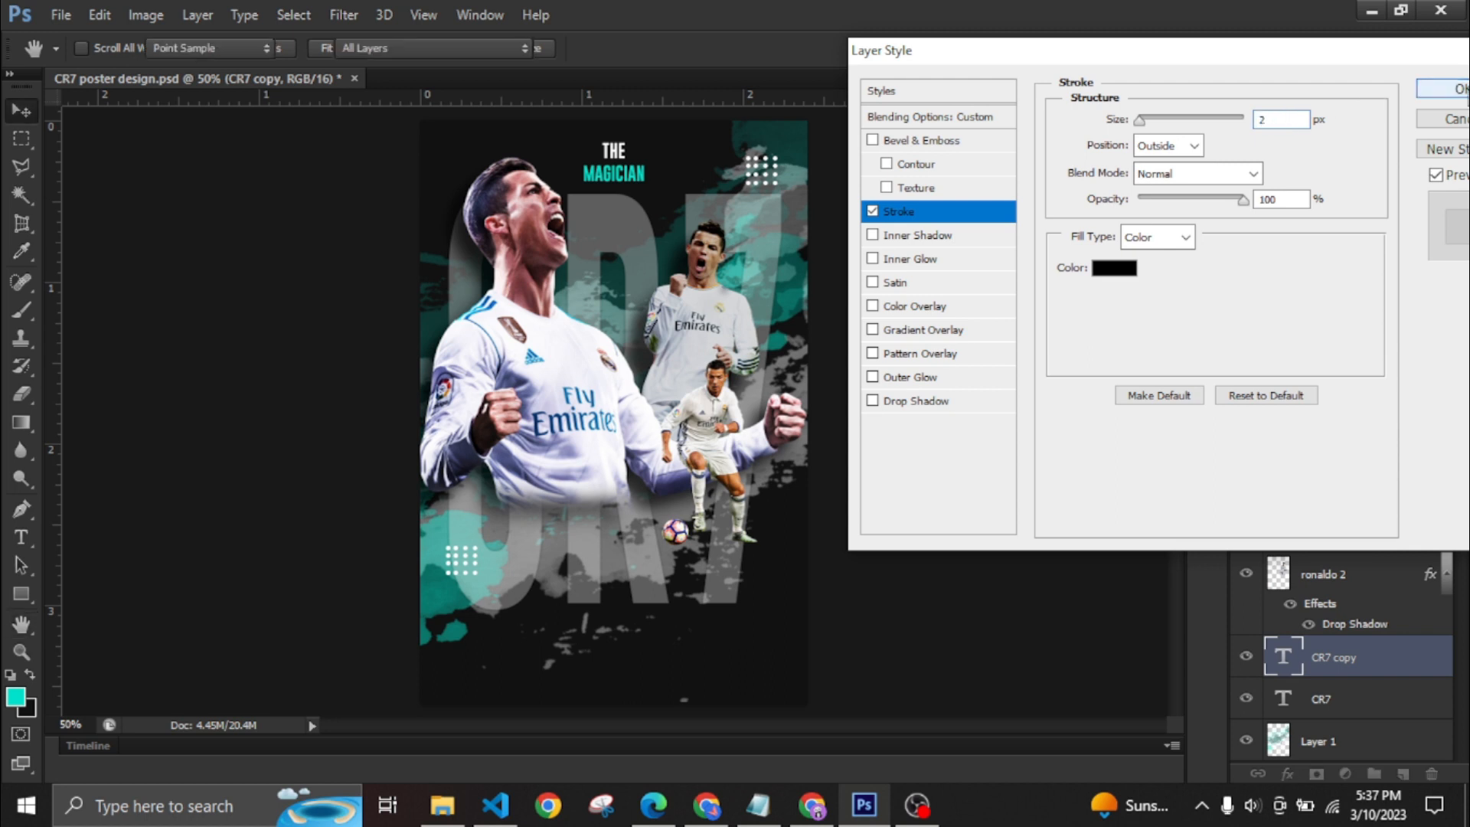
Step: Set the CR7 copy layer's opacity to 100% and its fill to 0%
click(1455, 424)
drag(1436, 446, 1465, 447)
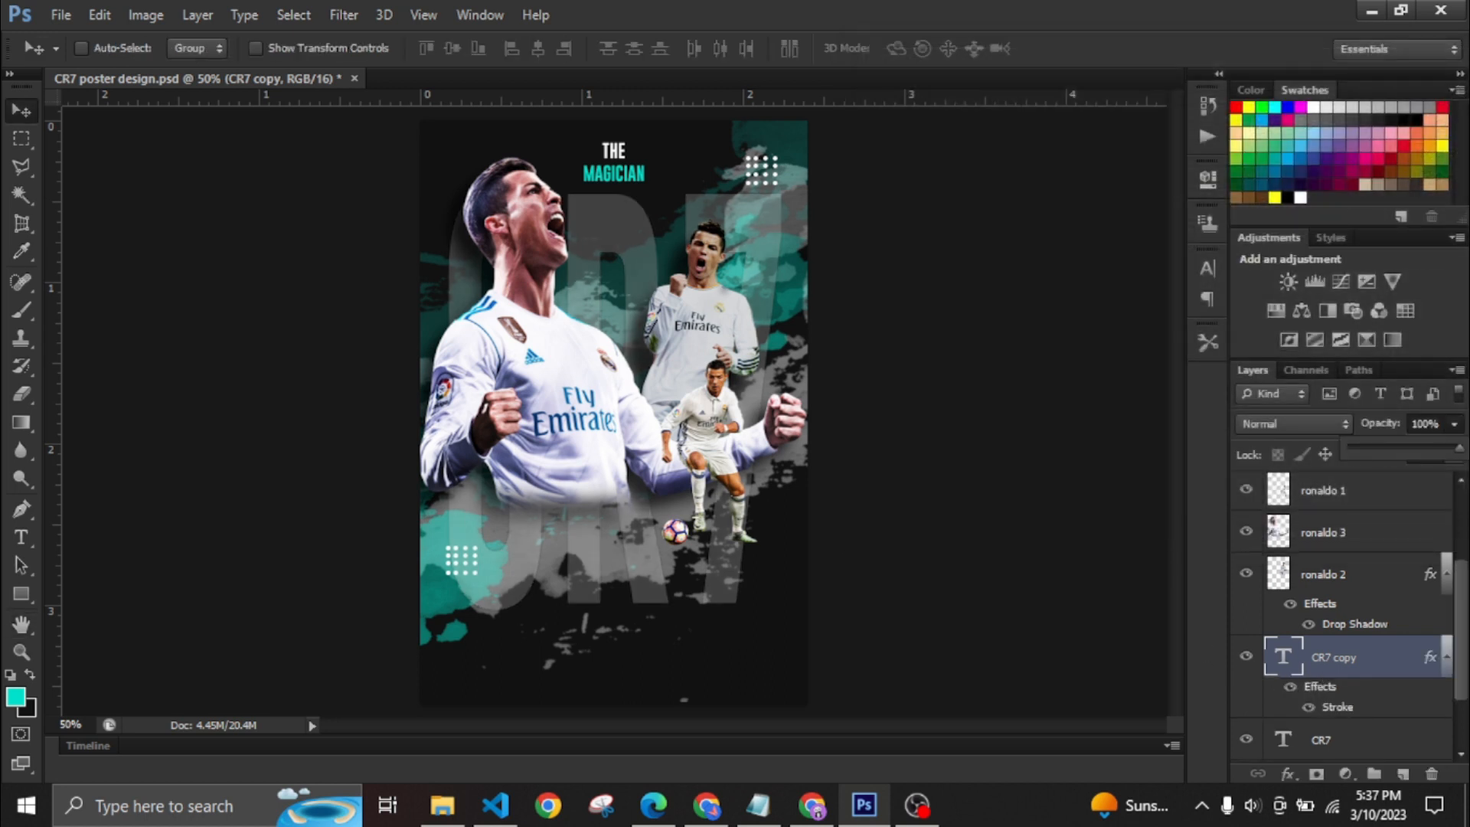
click(1457, 426)
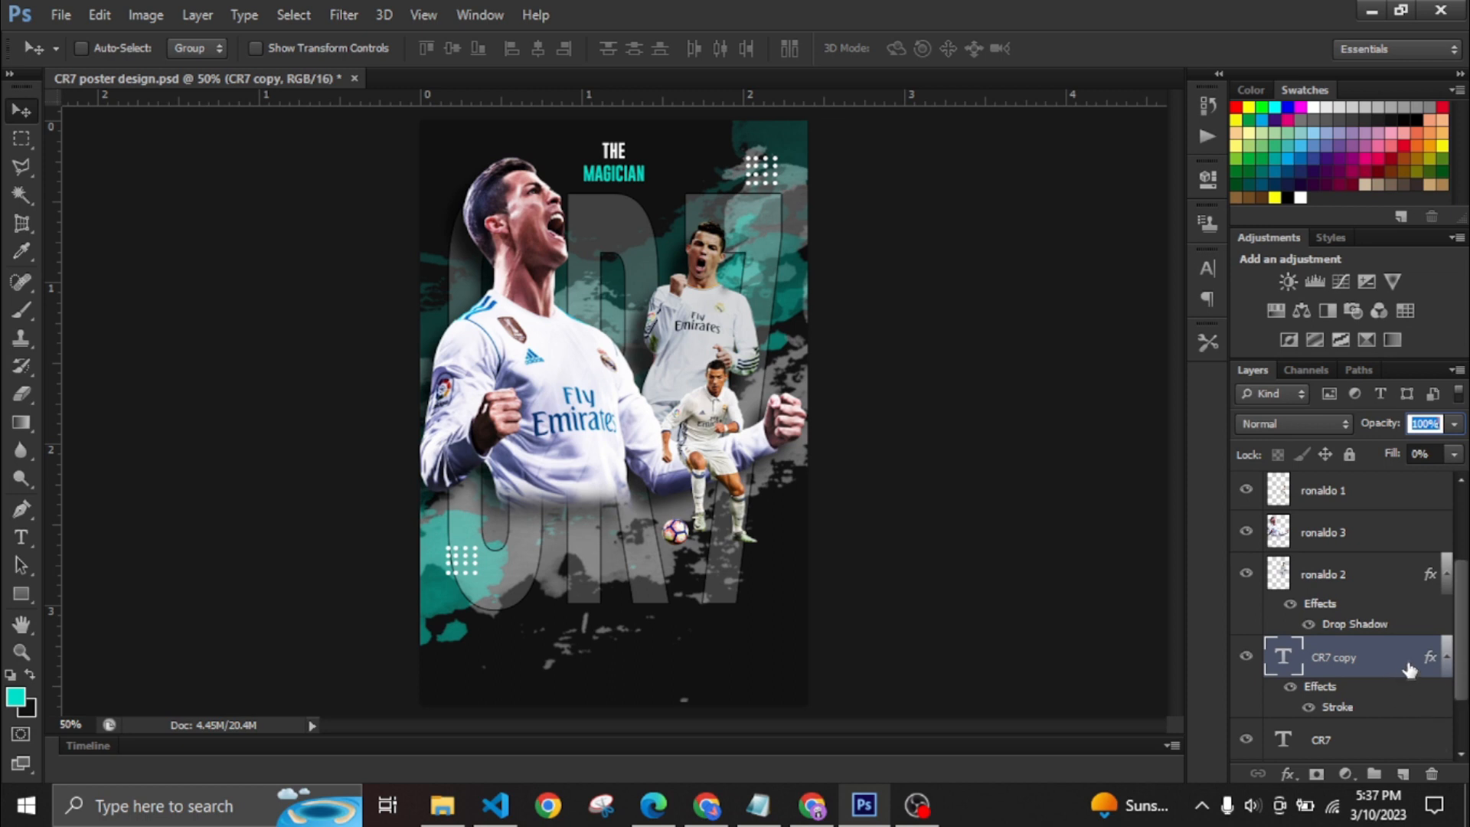
Step: Stretch both CR7 text layers together downwards to a height of about 2.83 in
scroll(1463, 646, down, 2)
shift+click(1336, 656)
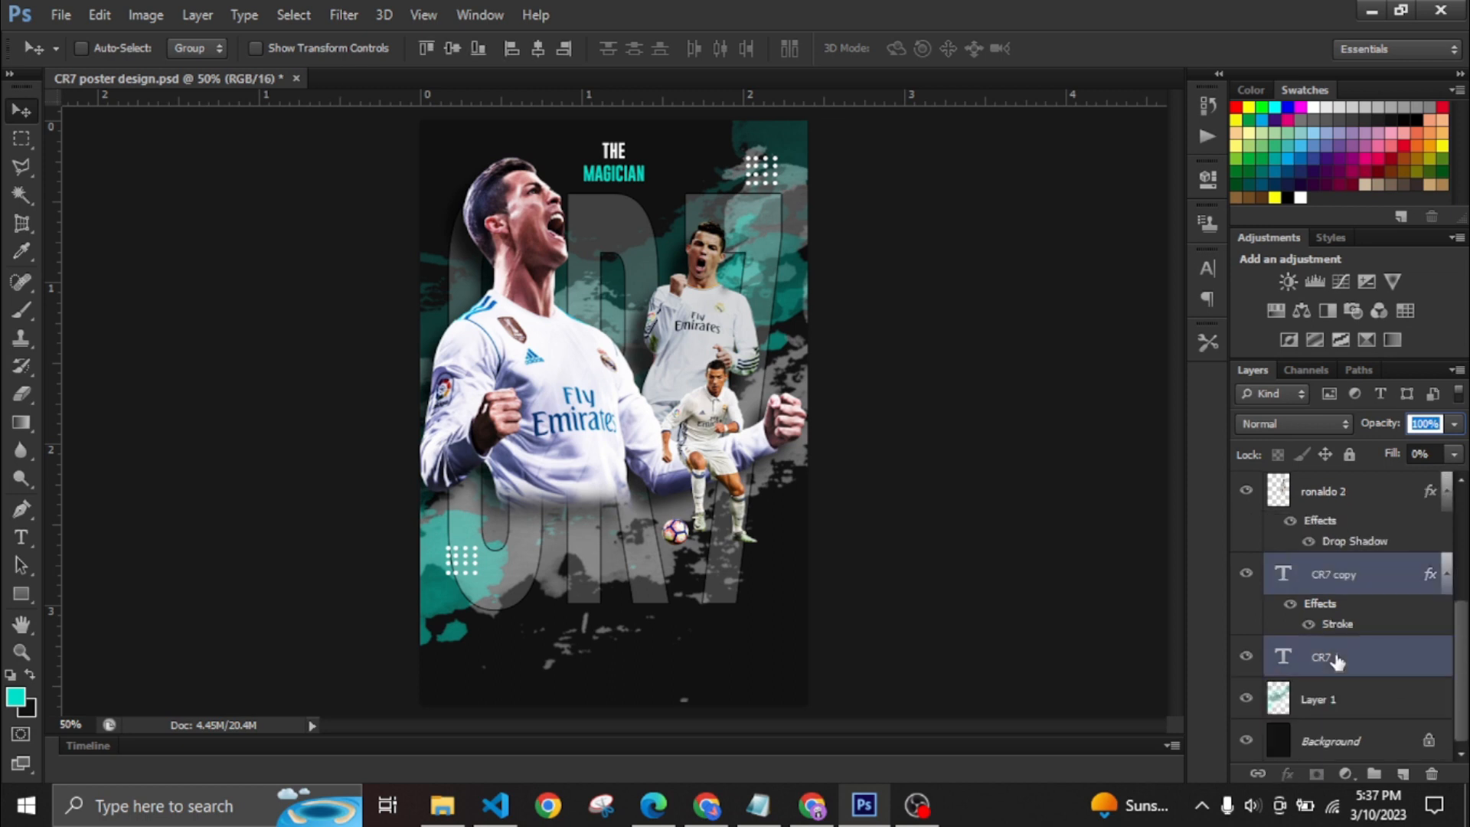
key(ctrl+t)
drag(623, 613, 625, 649)
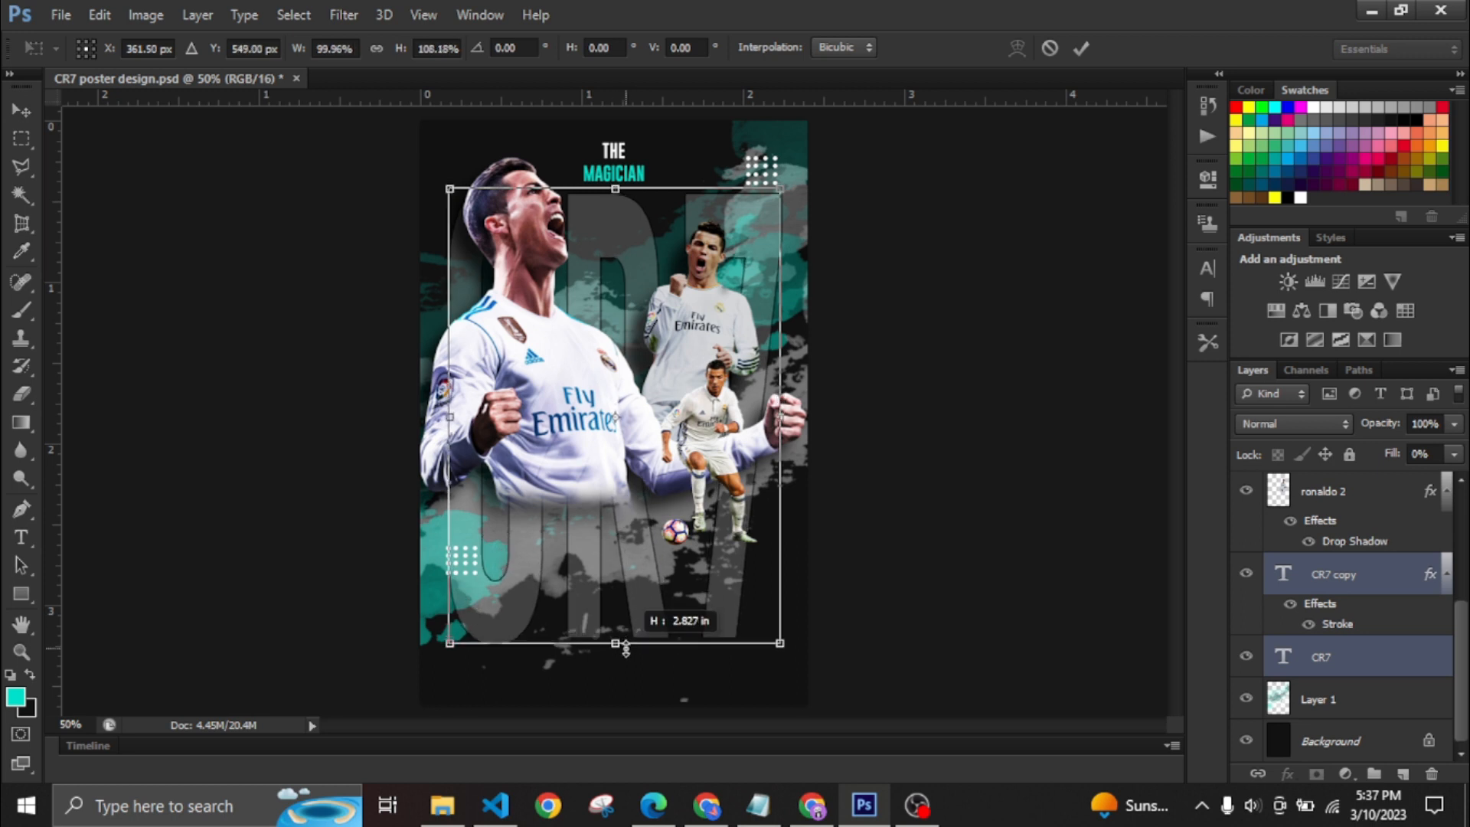
drag(625, 649, 626, 649)
click(1080, 49)
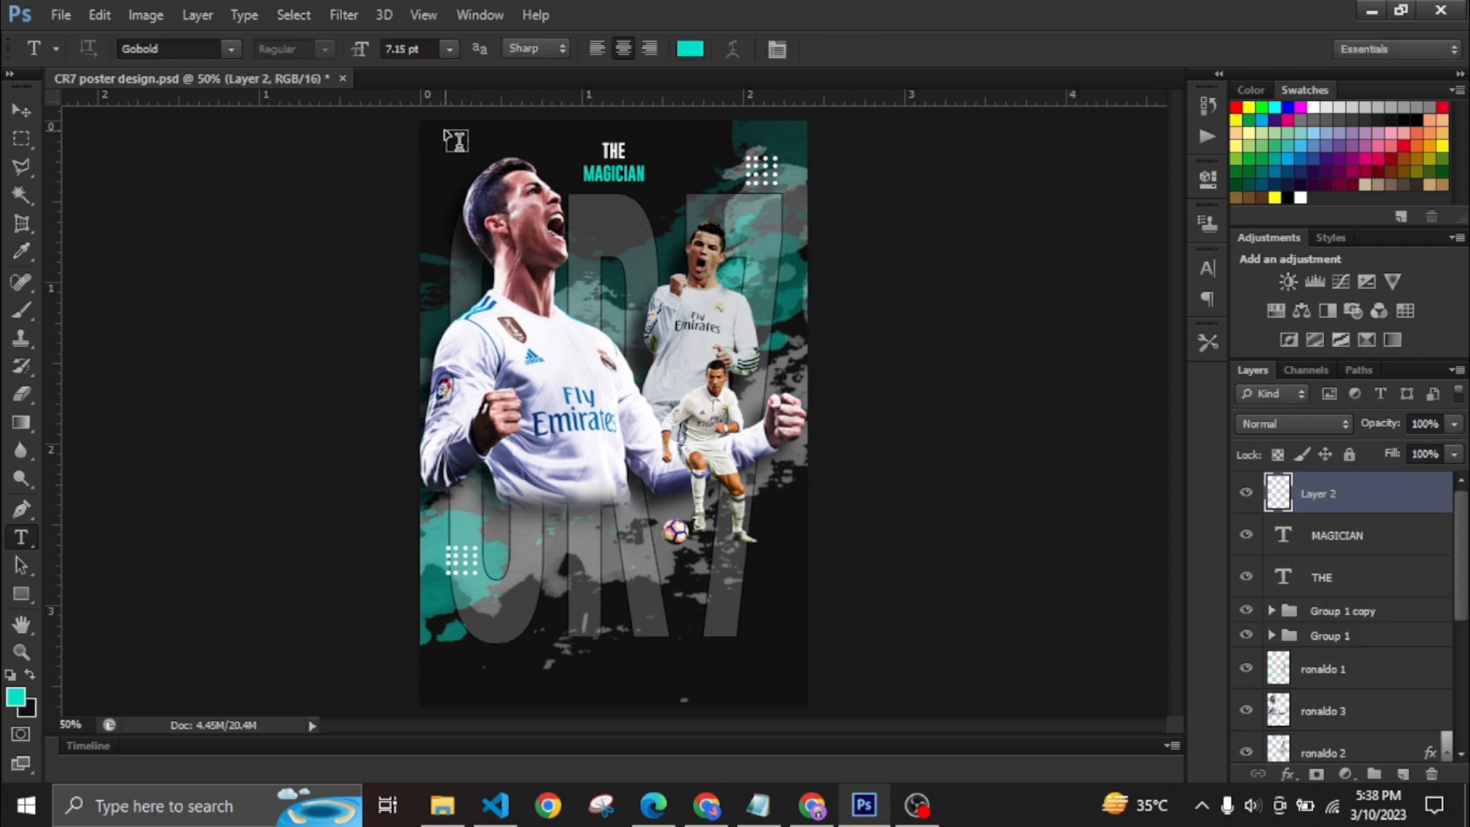
Step: Add the text CRISTIANO in cyan on a new layer and place it centred near the poster's lower edge
click(444, 126)
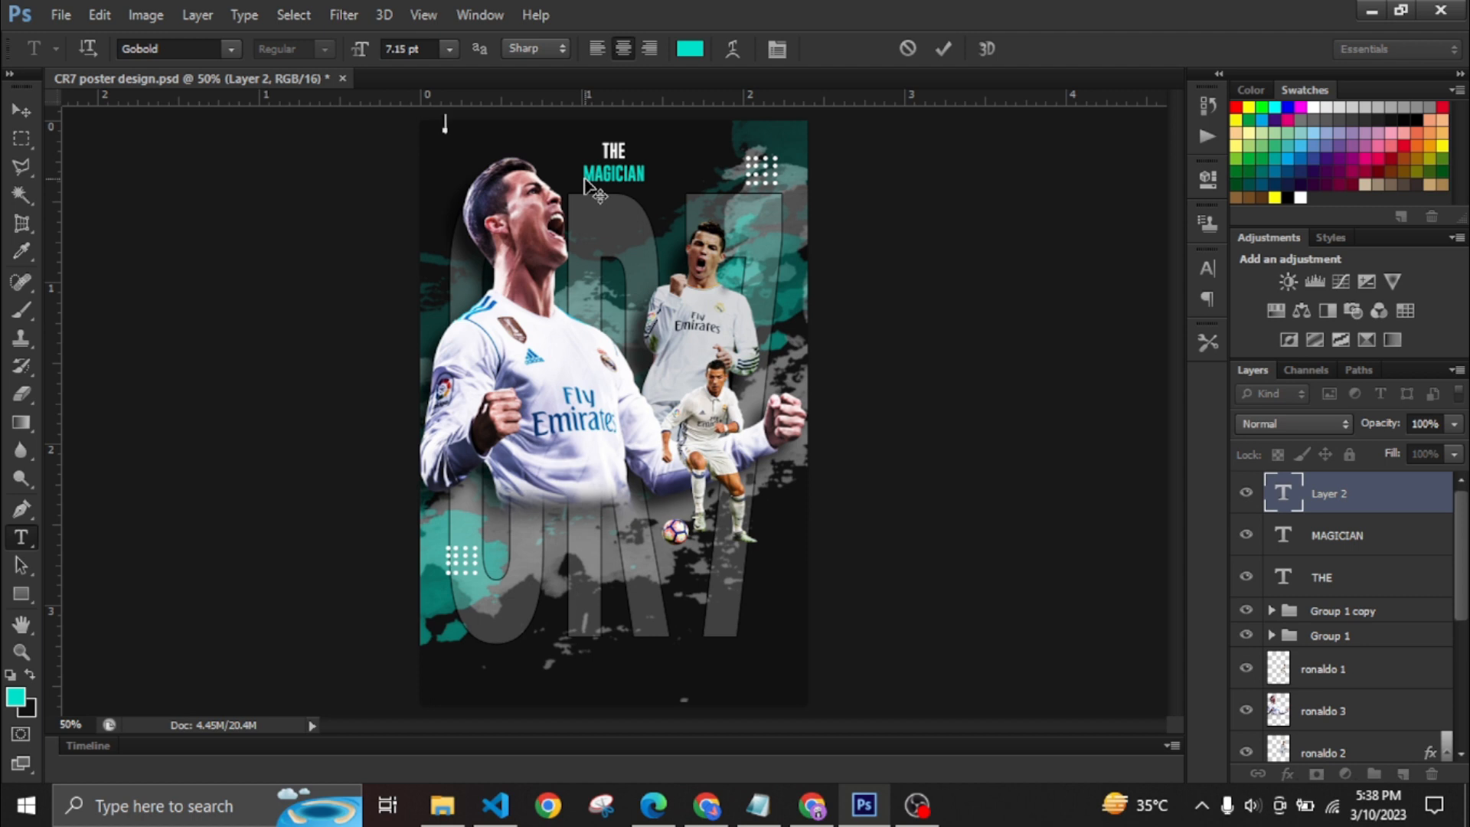
text(CRISTIANO)
click(22, 110)
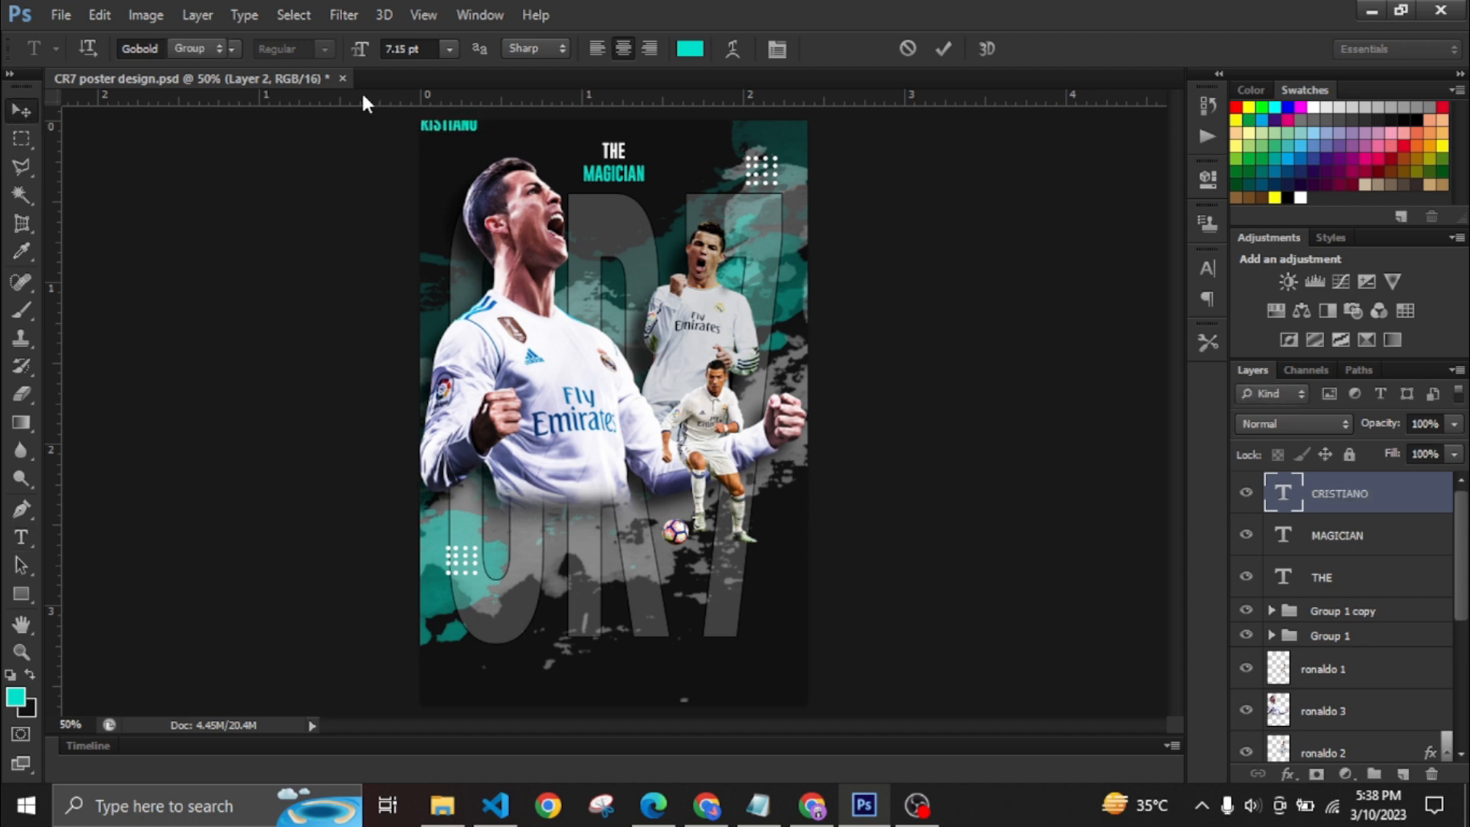
drag(457, 141, 631, 672)
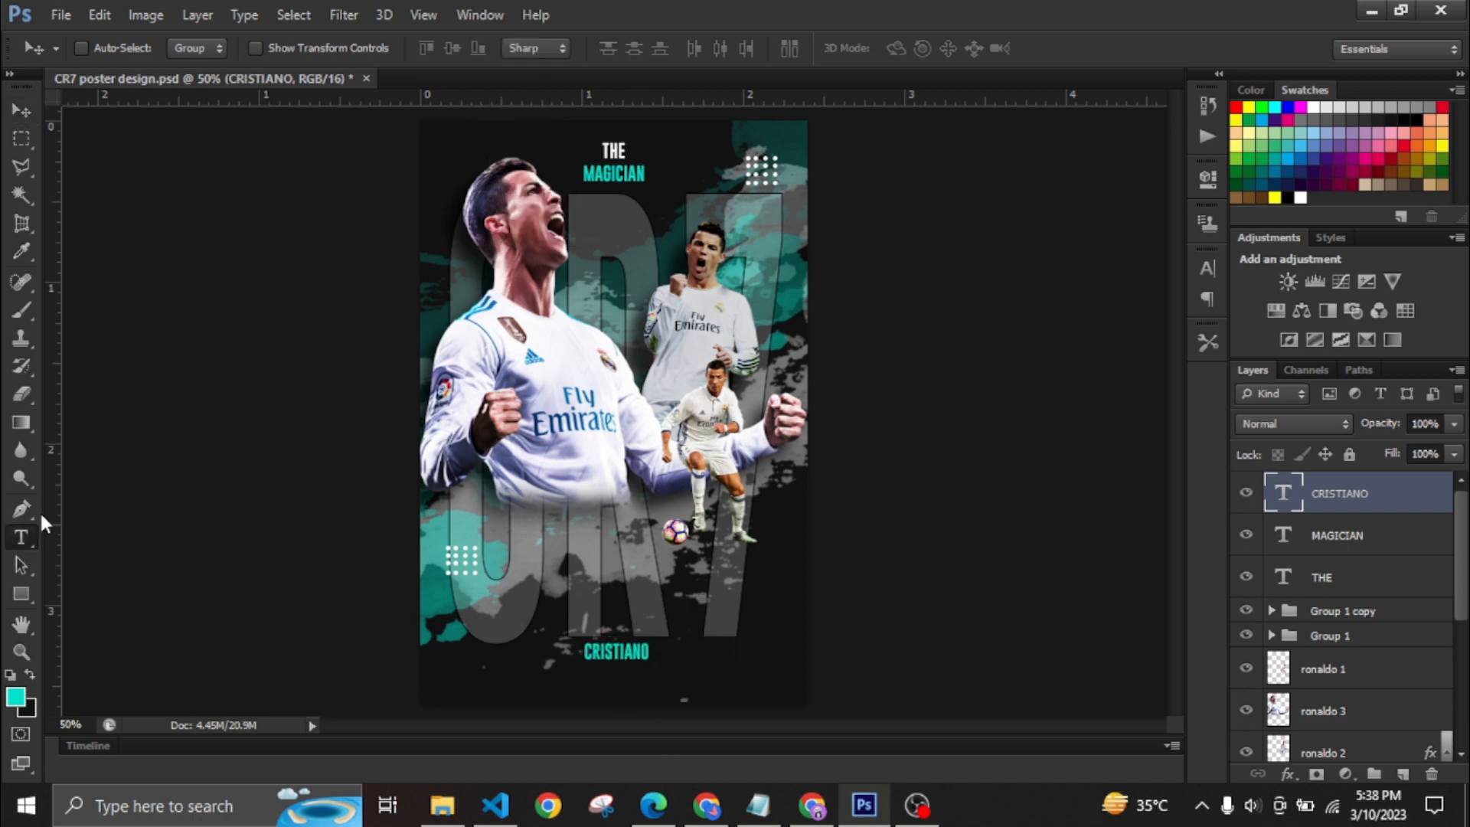
Step: Set the CRISTIANO text to the Gobold Hollow Bold font at 20 pt
click(21, 536)
click(231, 49)
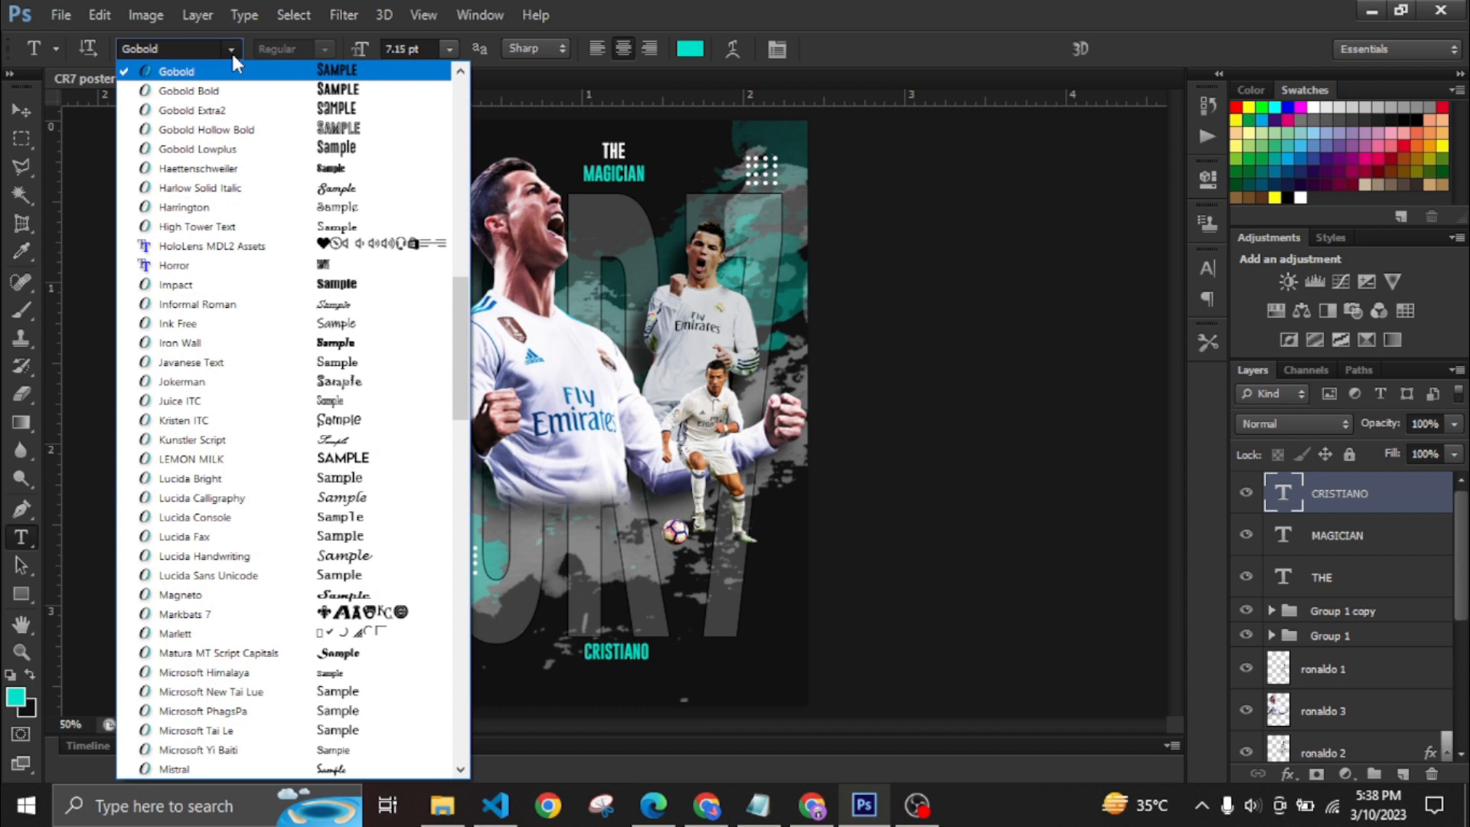
click(311, 128)
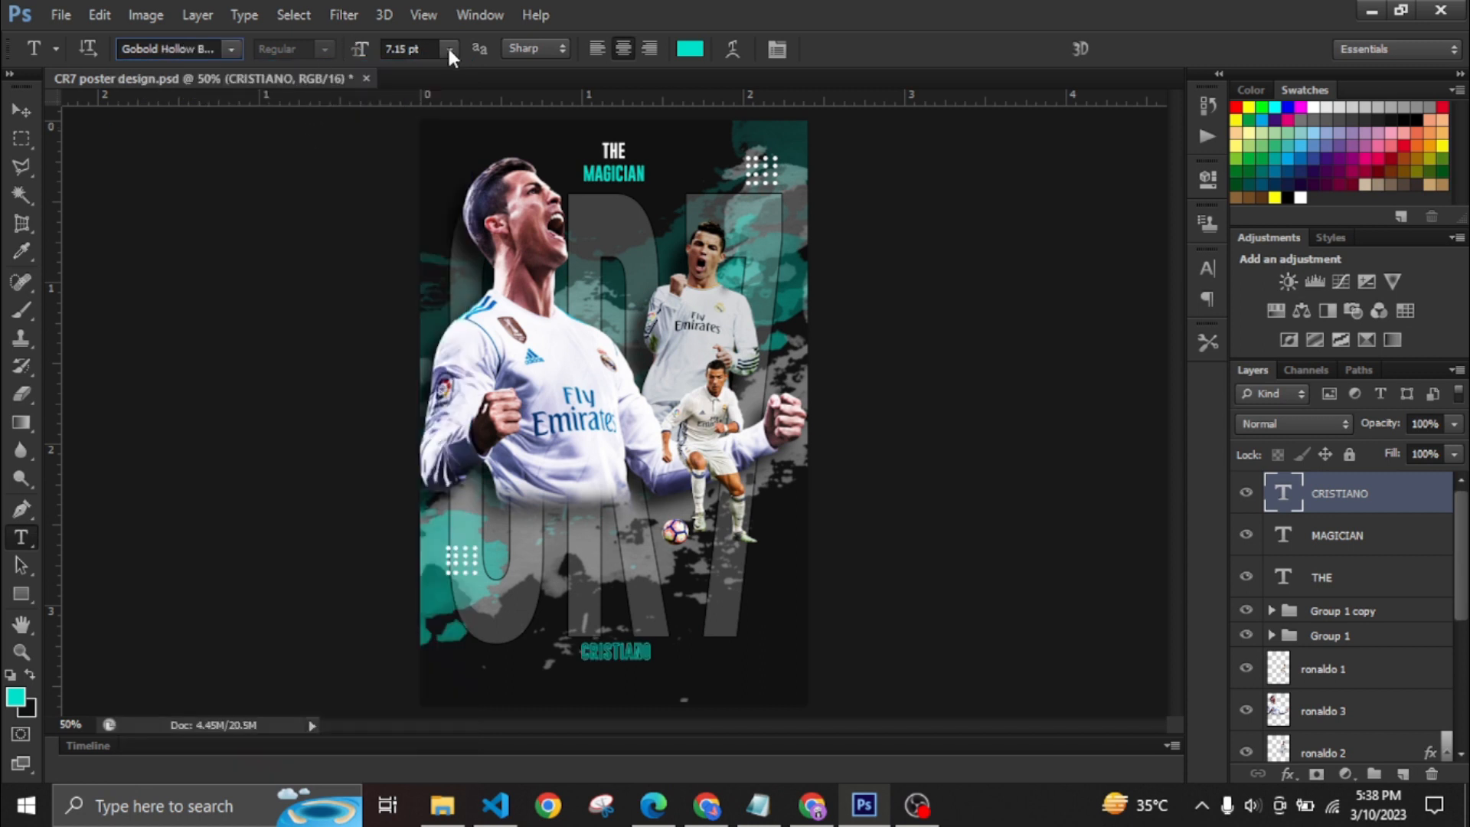
click(418, 52)
text(20)
key(Return)
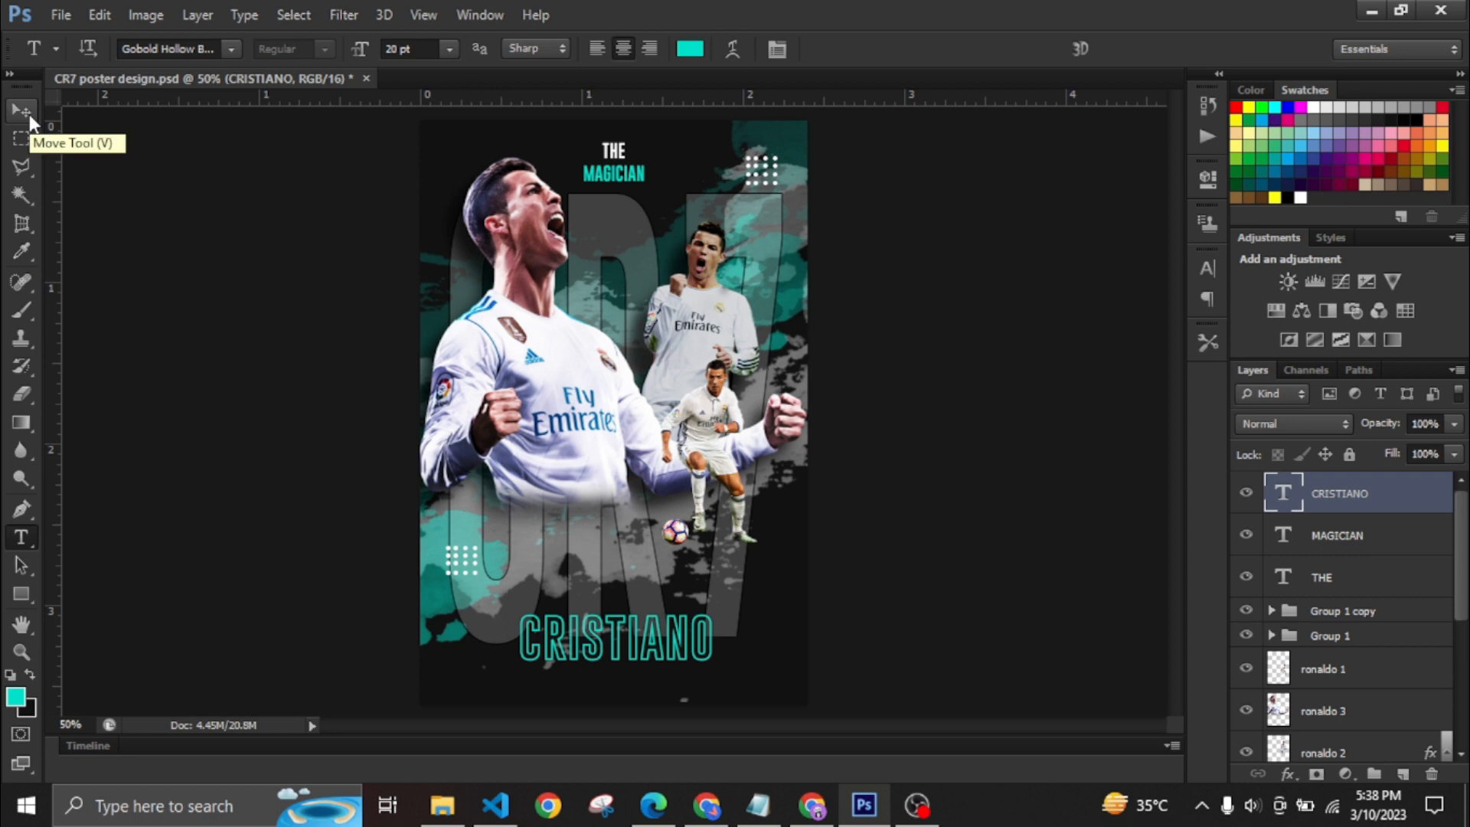
Step: Nudge the CRISTIANO text slightly left and up so it overlaps the bottom of the large CR7
click(29, 113)
key(Left)
key(Left)
key(Left)
key(Left)
key(Left)
key(Left)
key(Left)
key(Left)
key(Up)
key(Up)
key(Up)
key(Up)
key(Up)
key(Up)
key(Up)
key(Up)
key(Up)
key(Up)
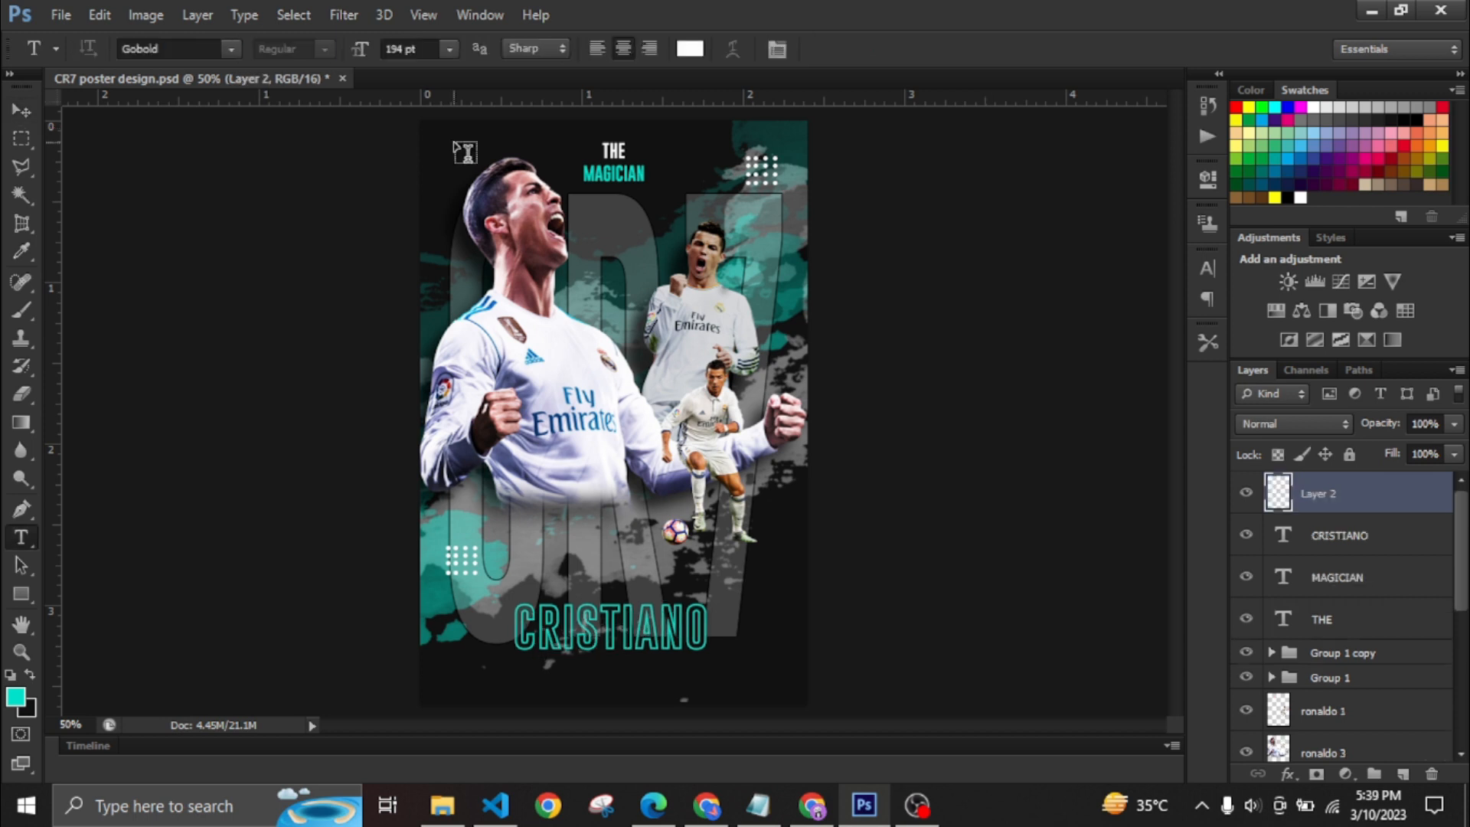
Step: Add the text RONALDO in white 6 pt Gobold on a new layer in the poster's upper-left corner
click(454, 147)
click(449, 49)
click(459, 119)
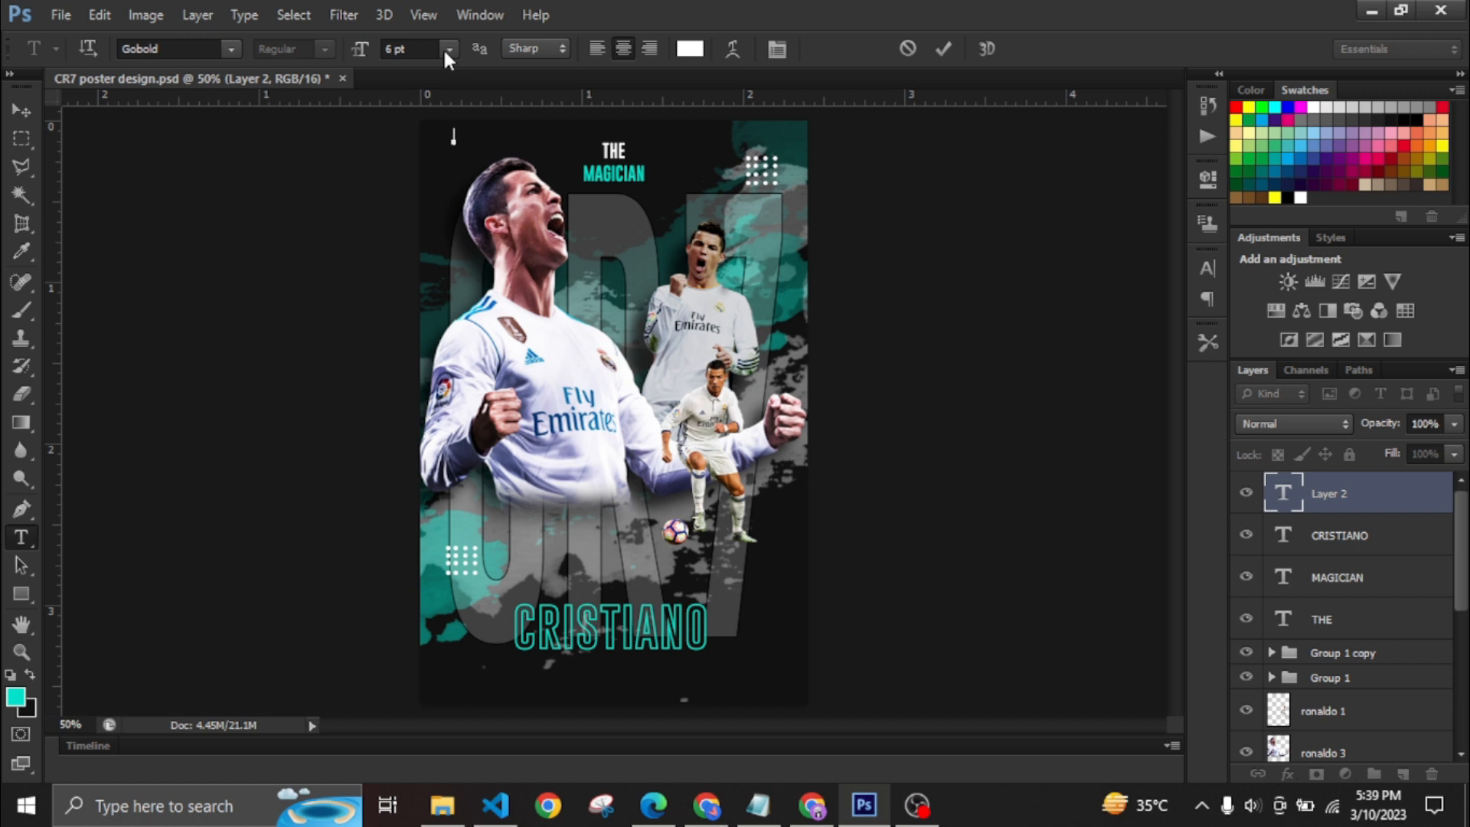
text(RONALDO)
click(25, 104)
Step: Set the RONALDO text's font size to 14 pt and move it directly below CRISTIANO
click(22, 537)
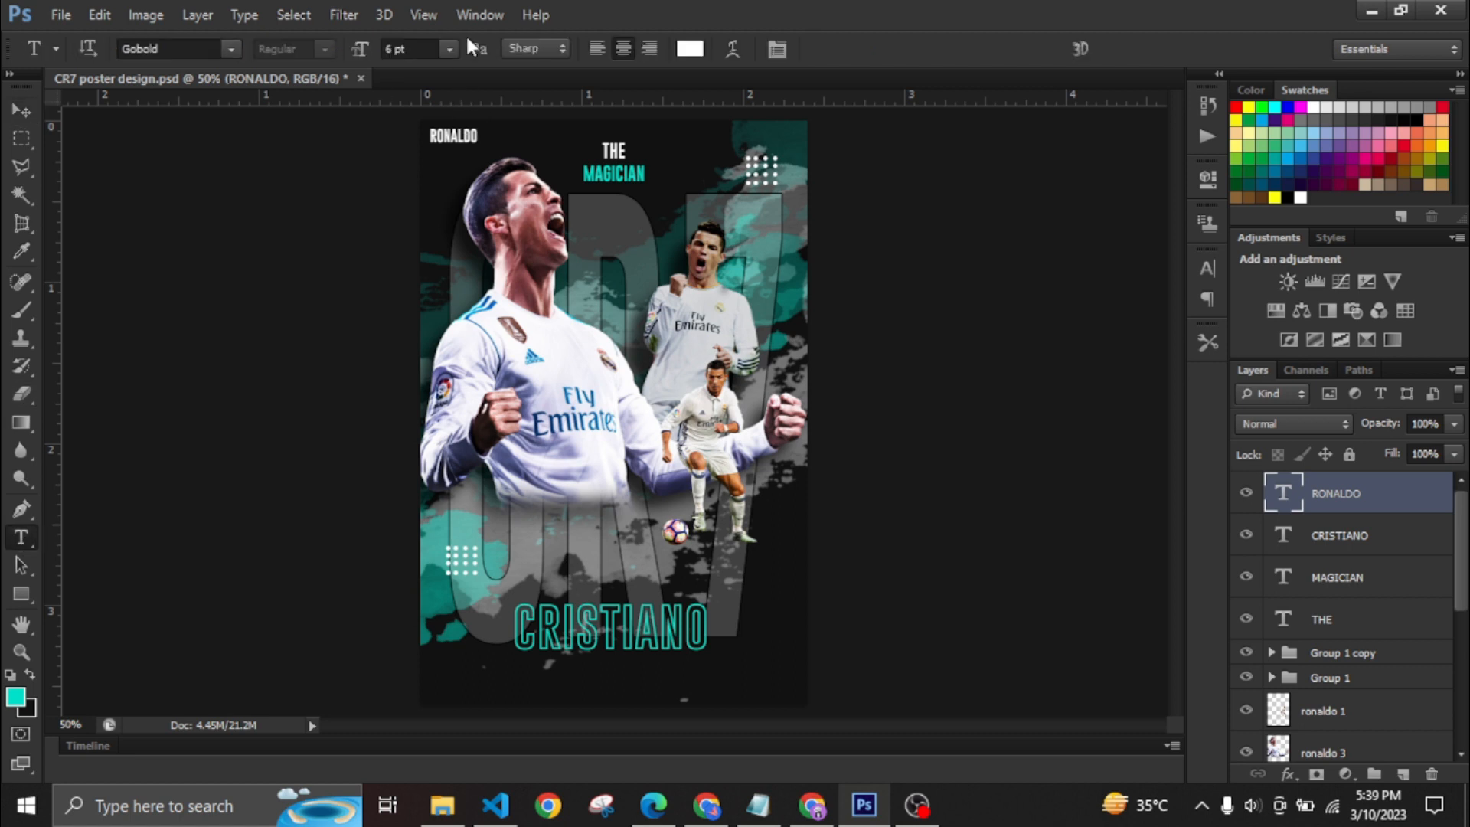
click(391, 49)
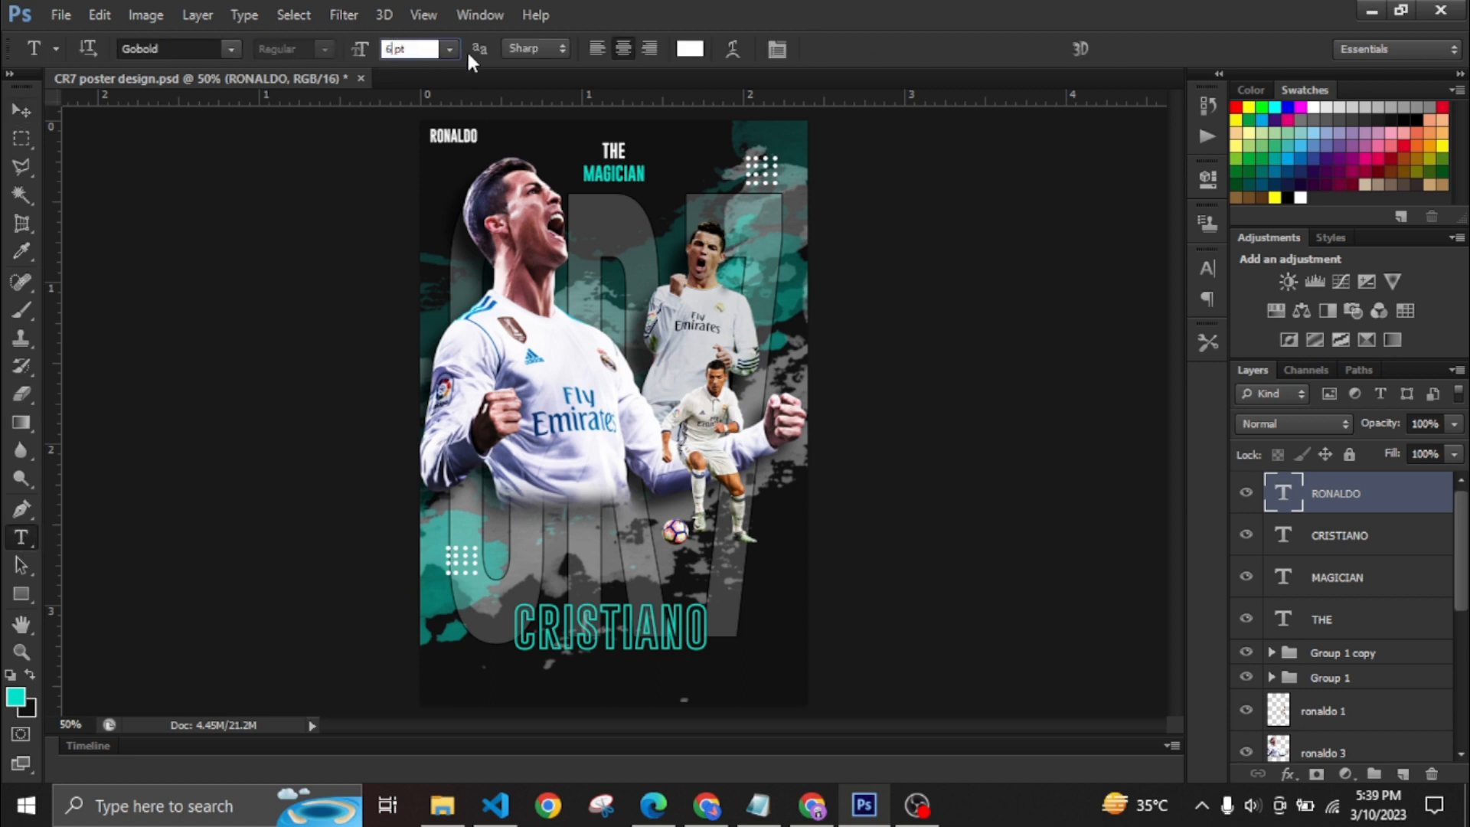
text(14)
key(Return)
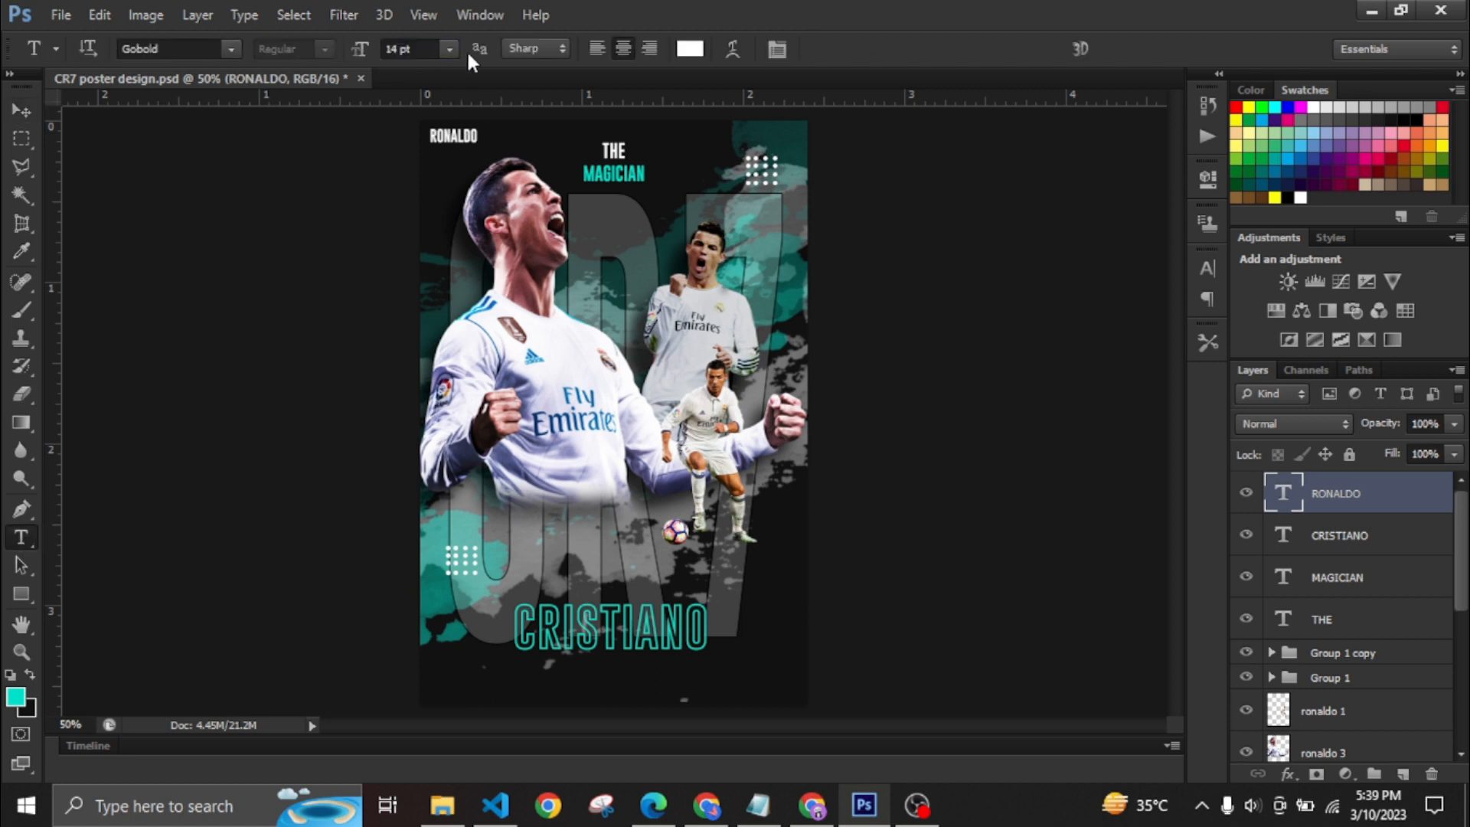
key(v)
drag(456, 142, 617, 686)
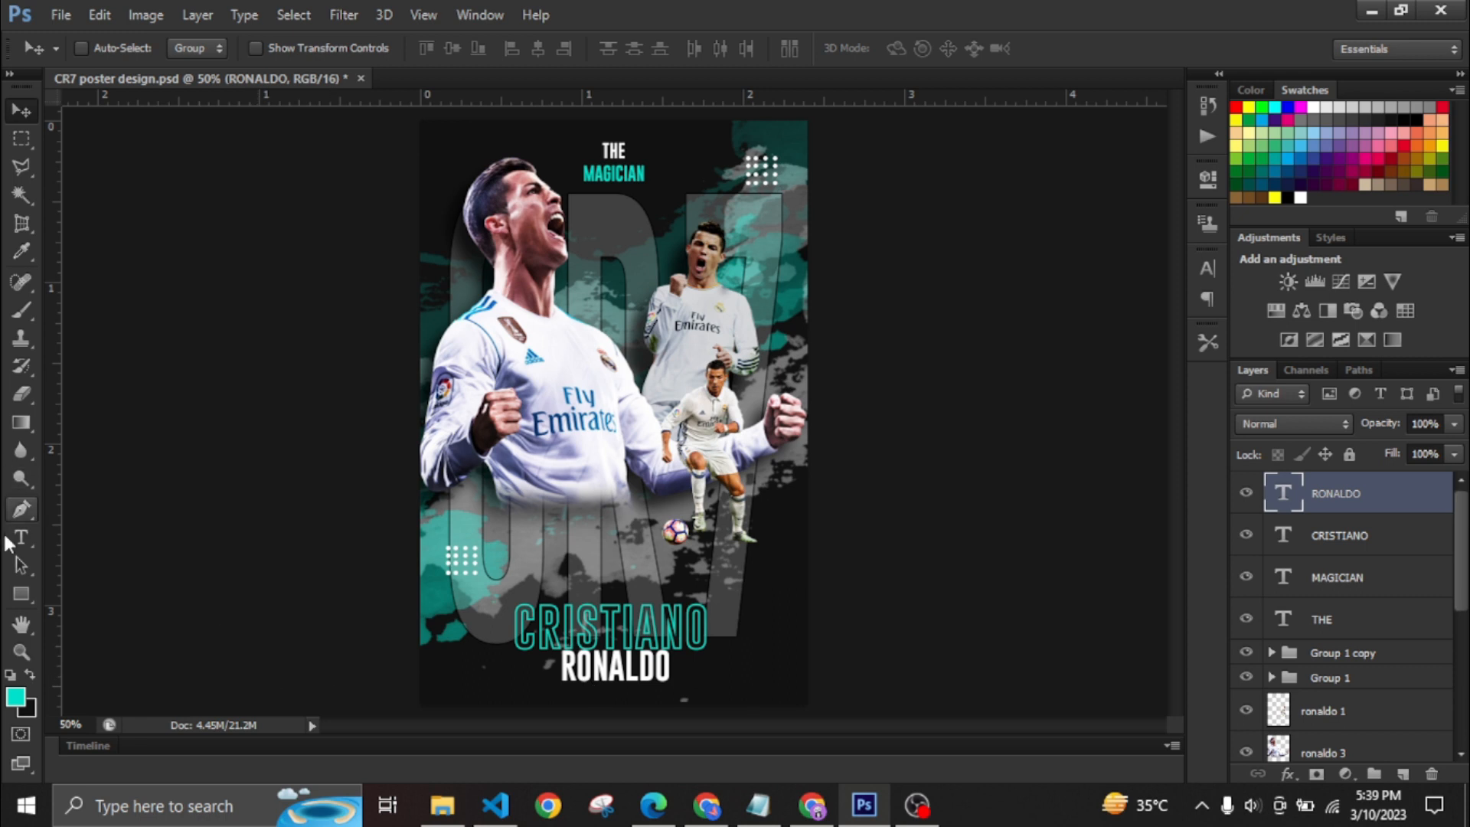
Step: Nudge the RONALDO text slightly down and left beneath CRISTIANO
key(Down)
key(Down)
key(Down)
key(Left)
key(Left)
key(Left)
key(Left)
key(Up)
key(Down)
Step: Set the RONALDO text's font size to 12 pt and nudge it left to centre it under CRISTIANO
click(20, 538)
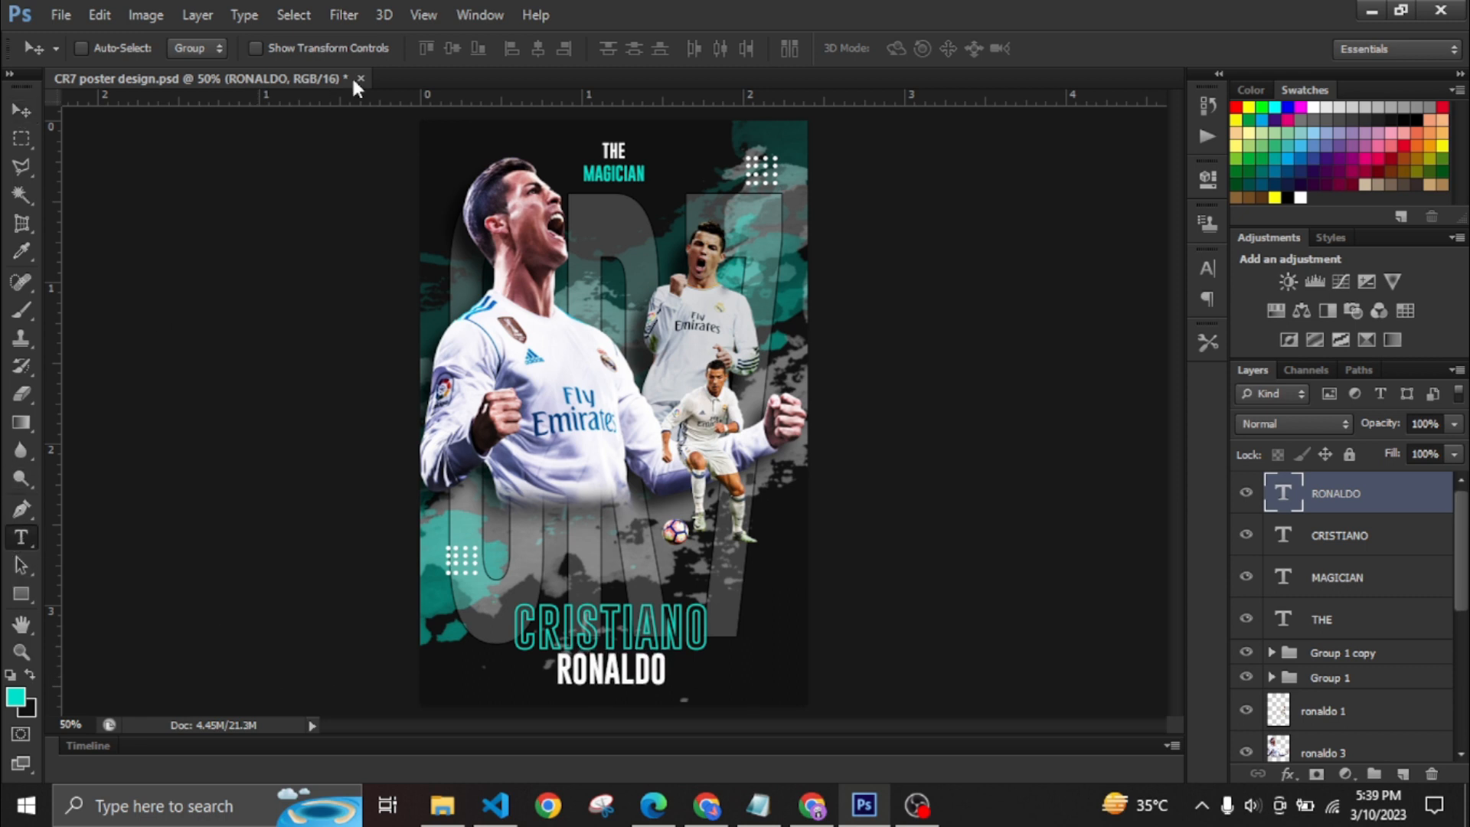
drag(402, 52, 356, 52)
key(Return)
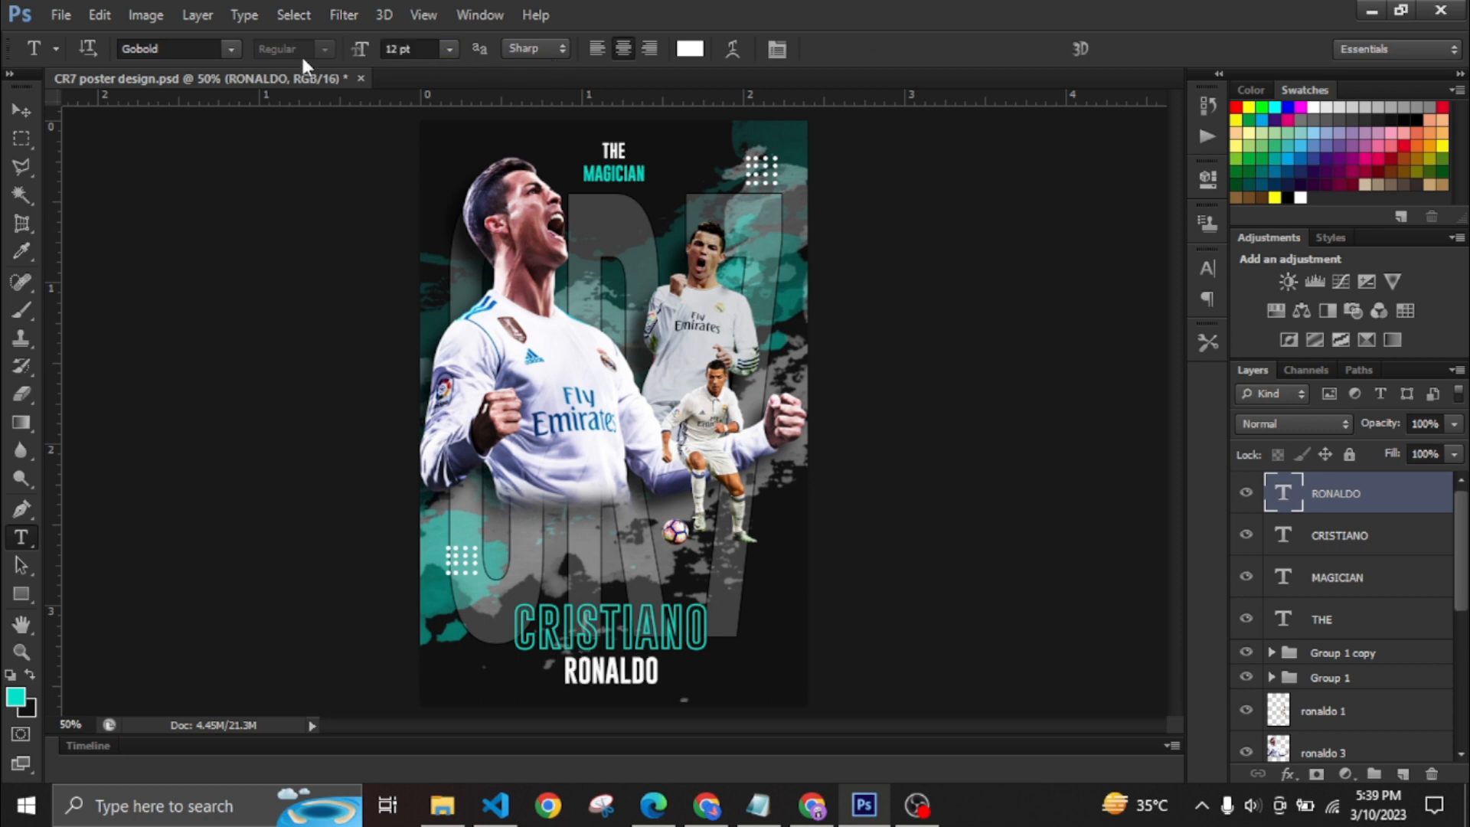
click(19, 110)
key(Left)
key(Left)
key(Left)
key(Left)
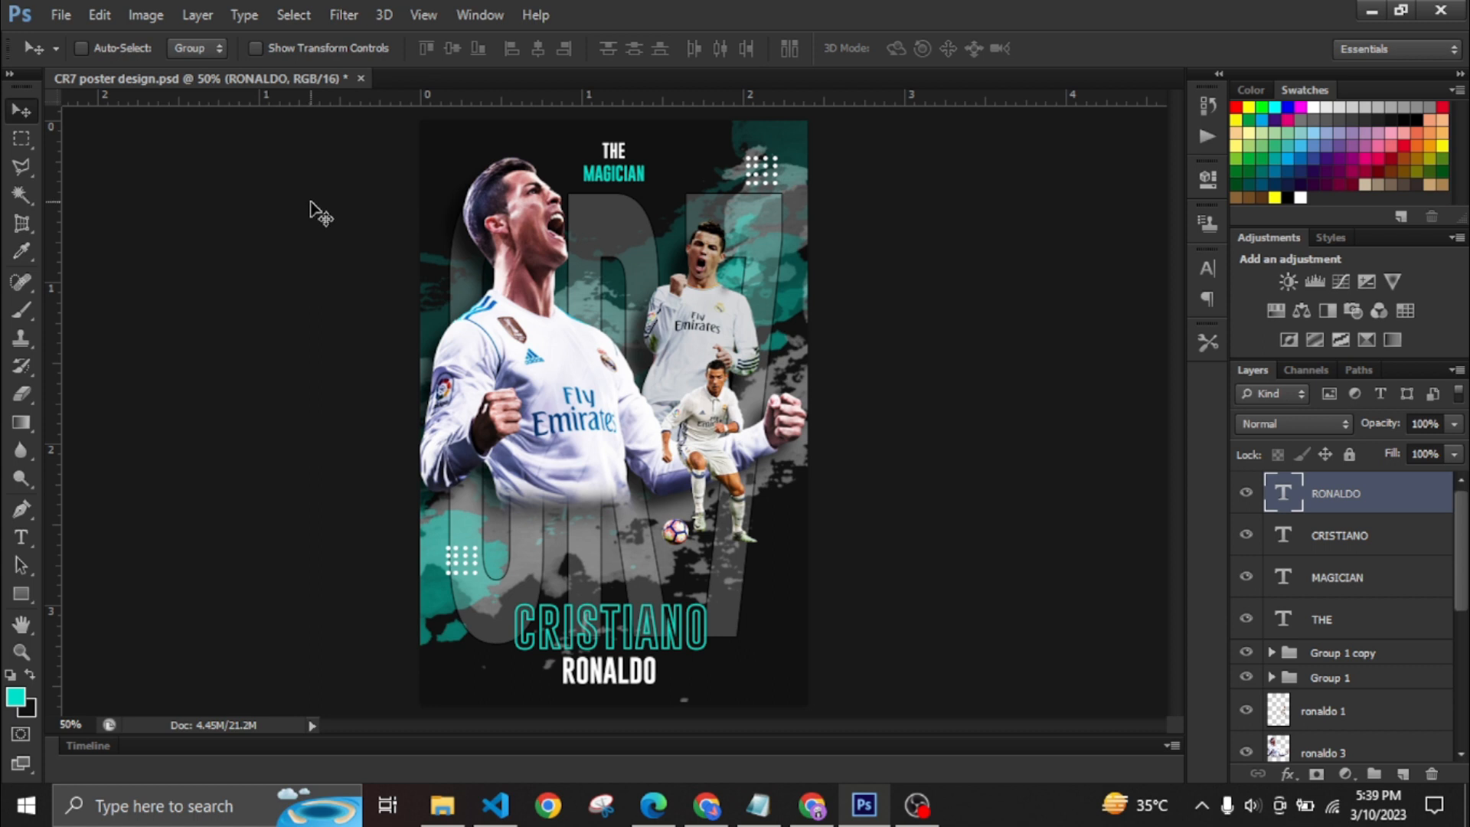
Step: Widen the RONALDO text's tracking in stages through 200, 350, 420 and 550 to 580, matching CRISTIANO's width
key(t)
click(775, 49)
drag(1132, 339, 1007, 359)
text(200)
key(Return)
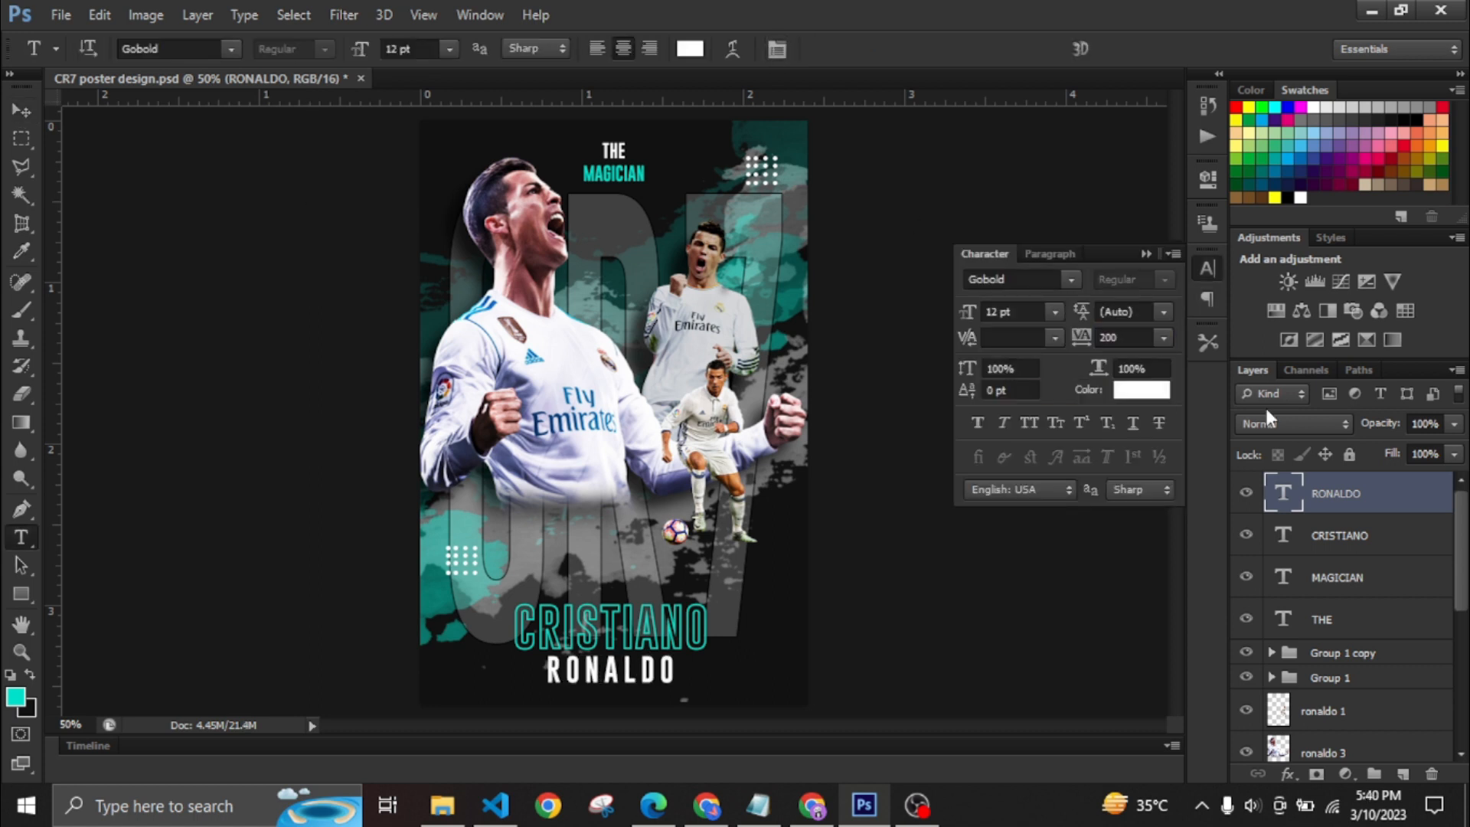
text(3)
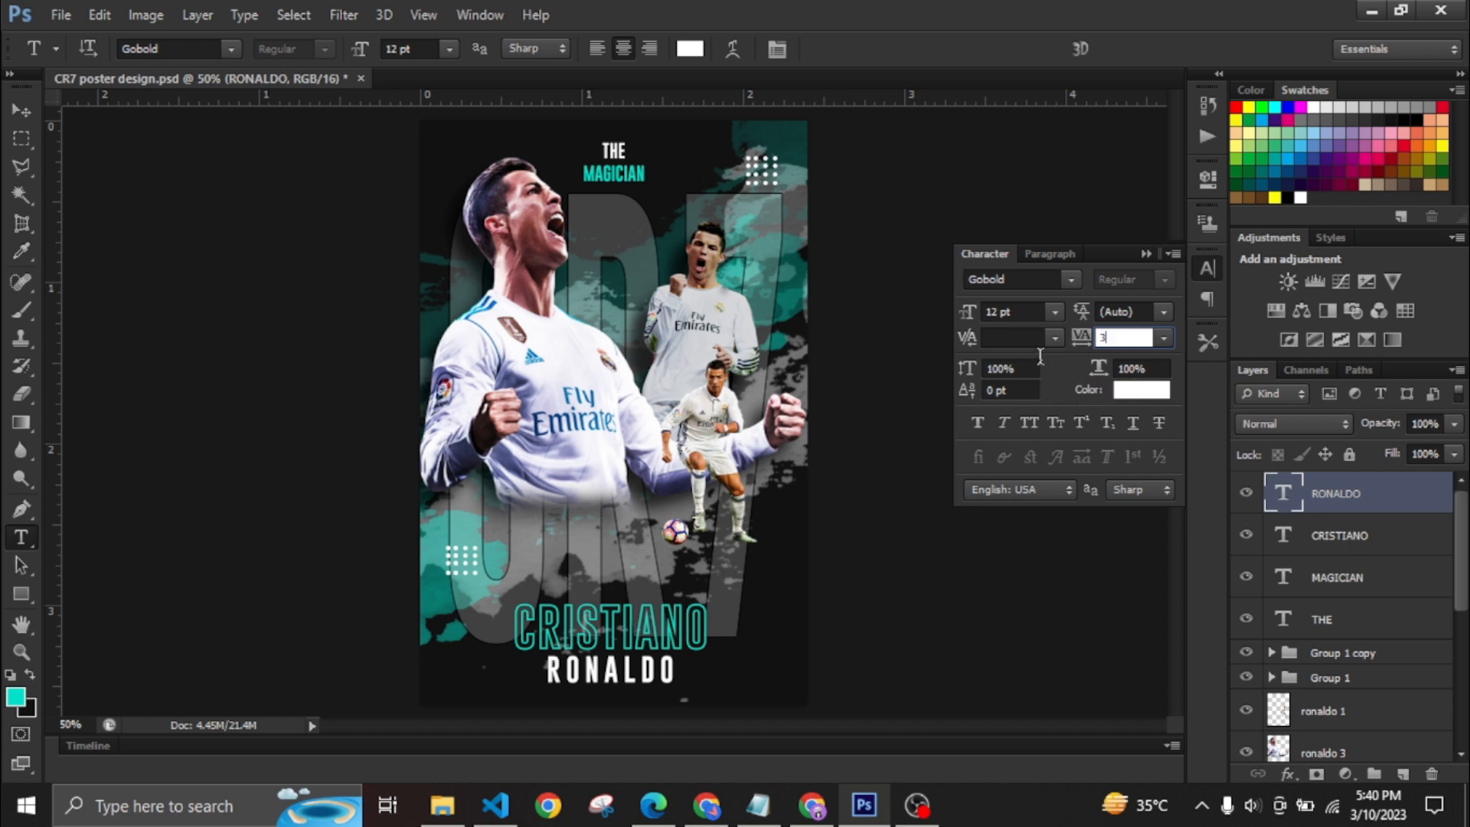
text(50)
key(Return)
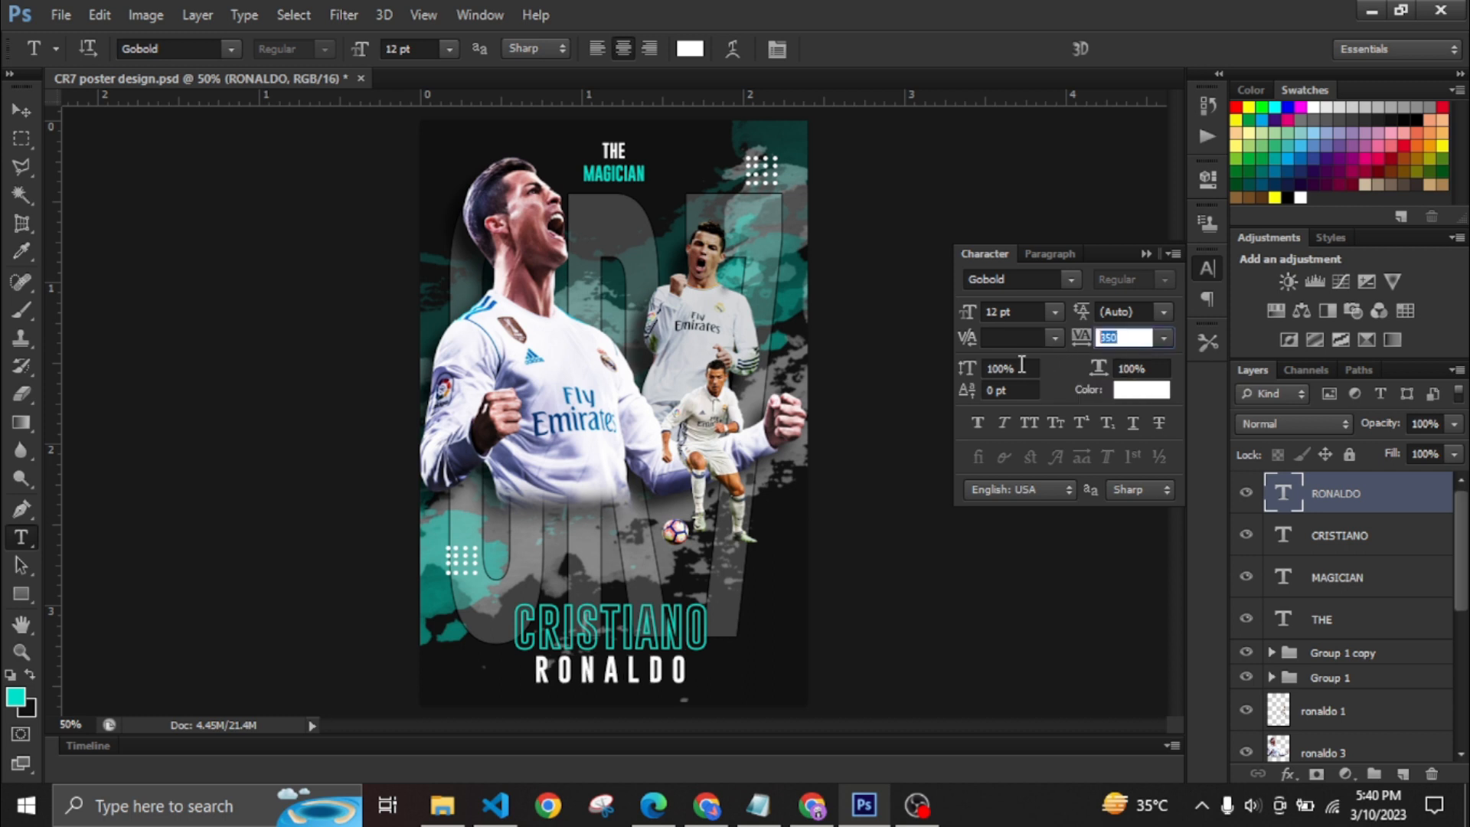
text(420)
key(Return)
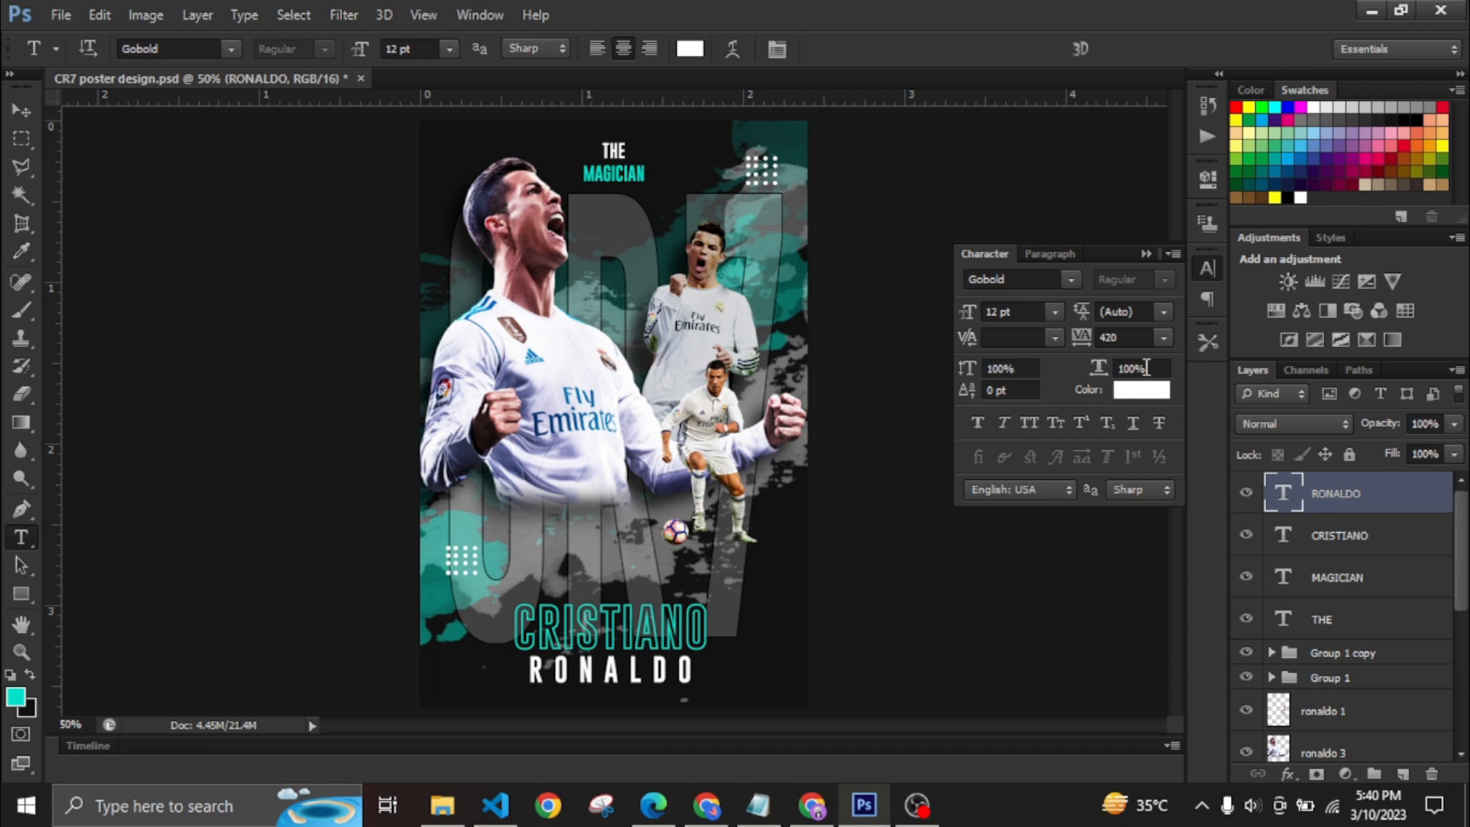
text(550)
key(Return)
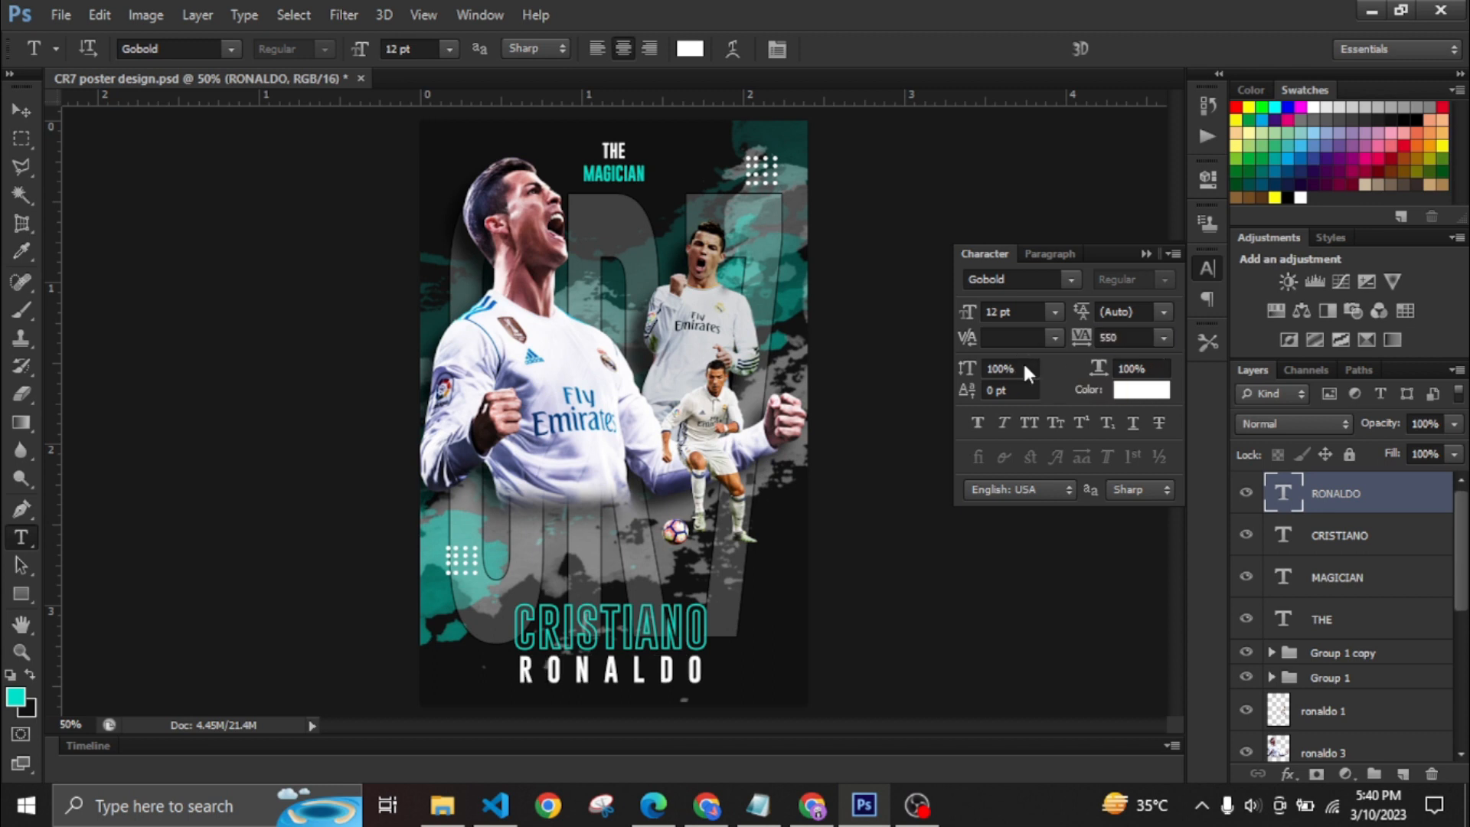
text(580)
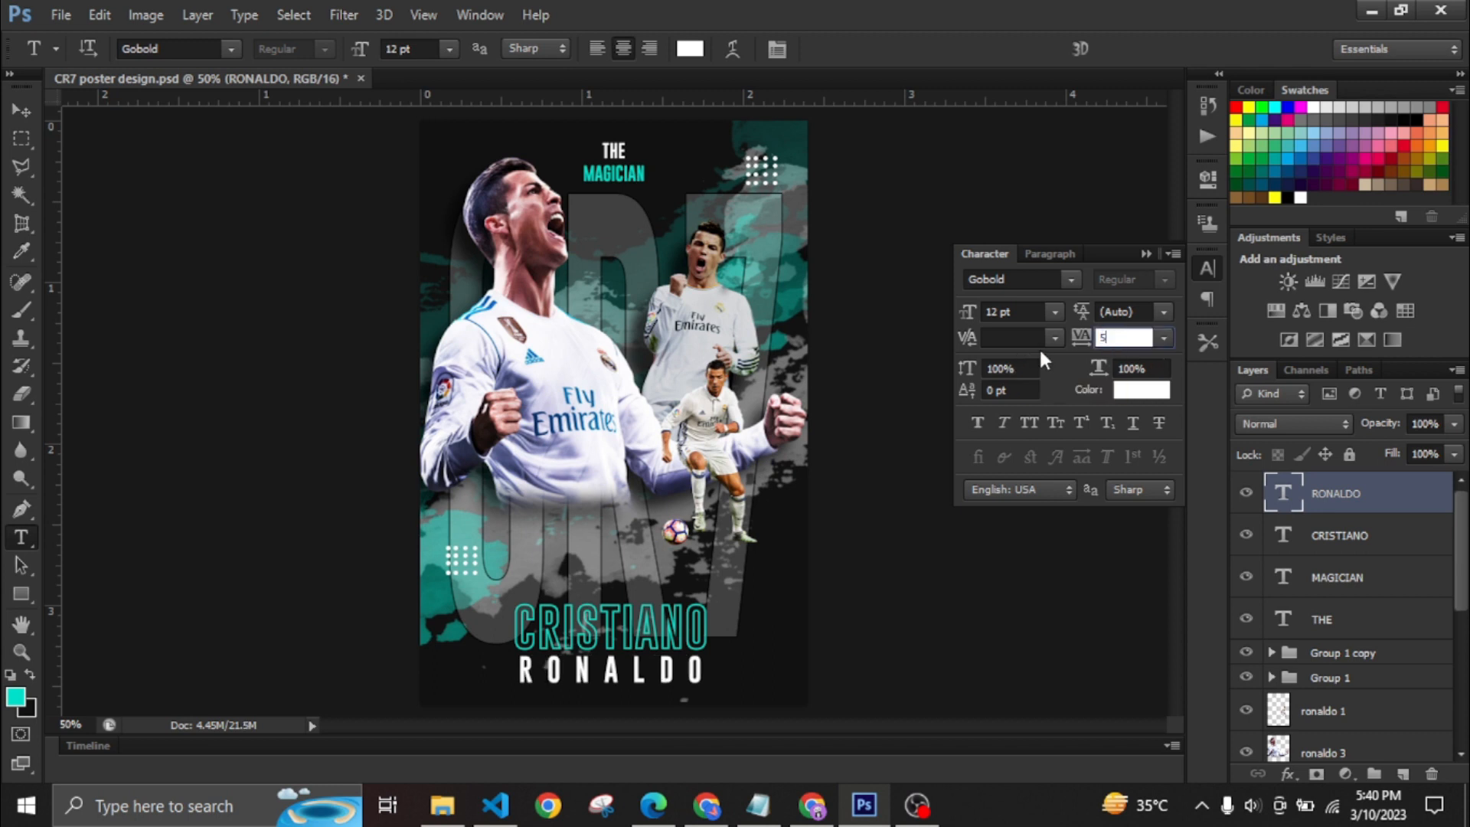
key(Return)
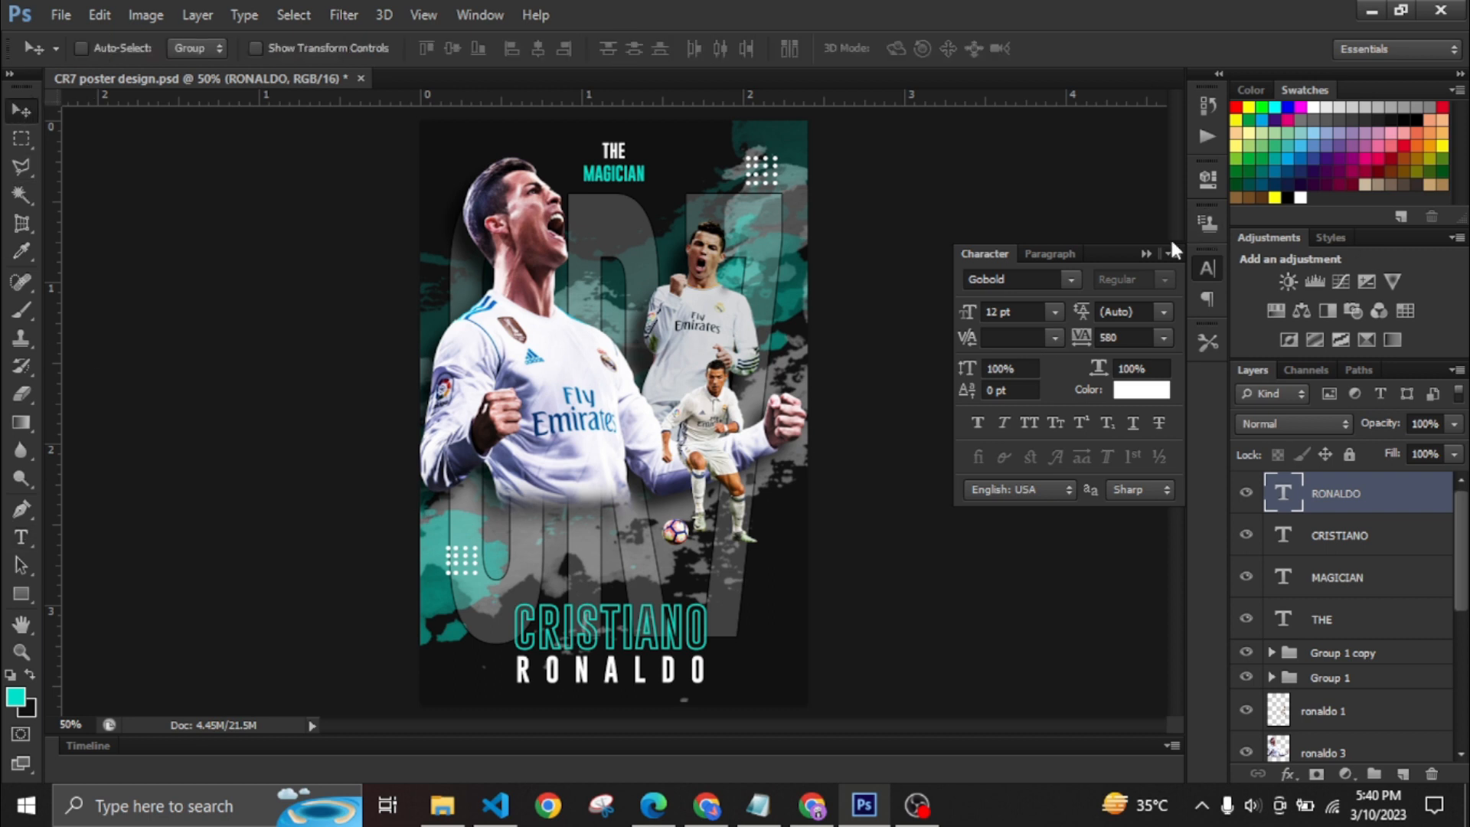
Step: Free Transform the RONALDO text to flatten it to about 78% of its height beneath CRISTIANO
click(1146, 253)
click(22, 536)
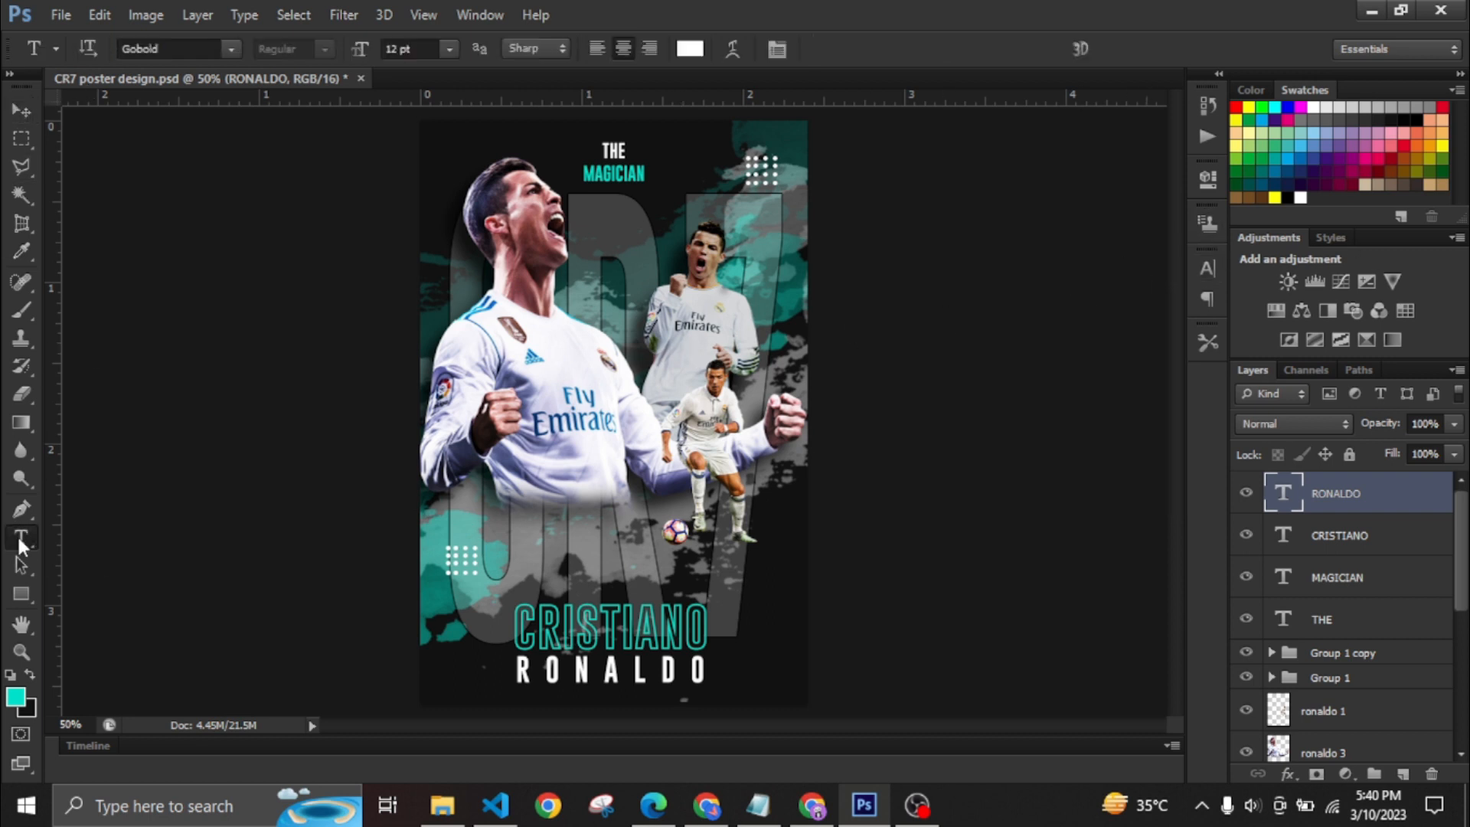
key(ctrl+t)
drag(618, 693, 618, 684)
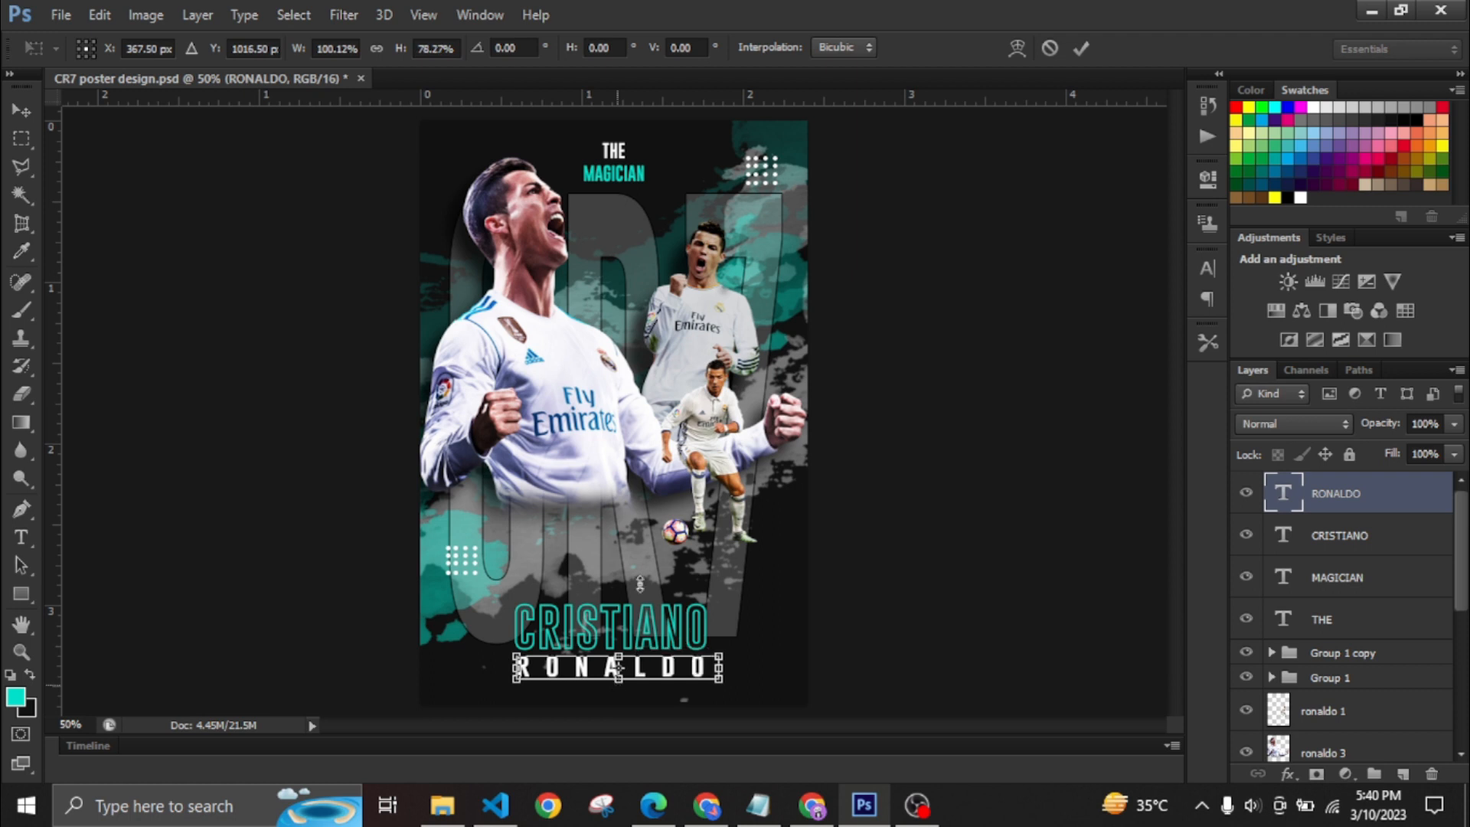
click(1081, 48)
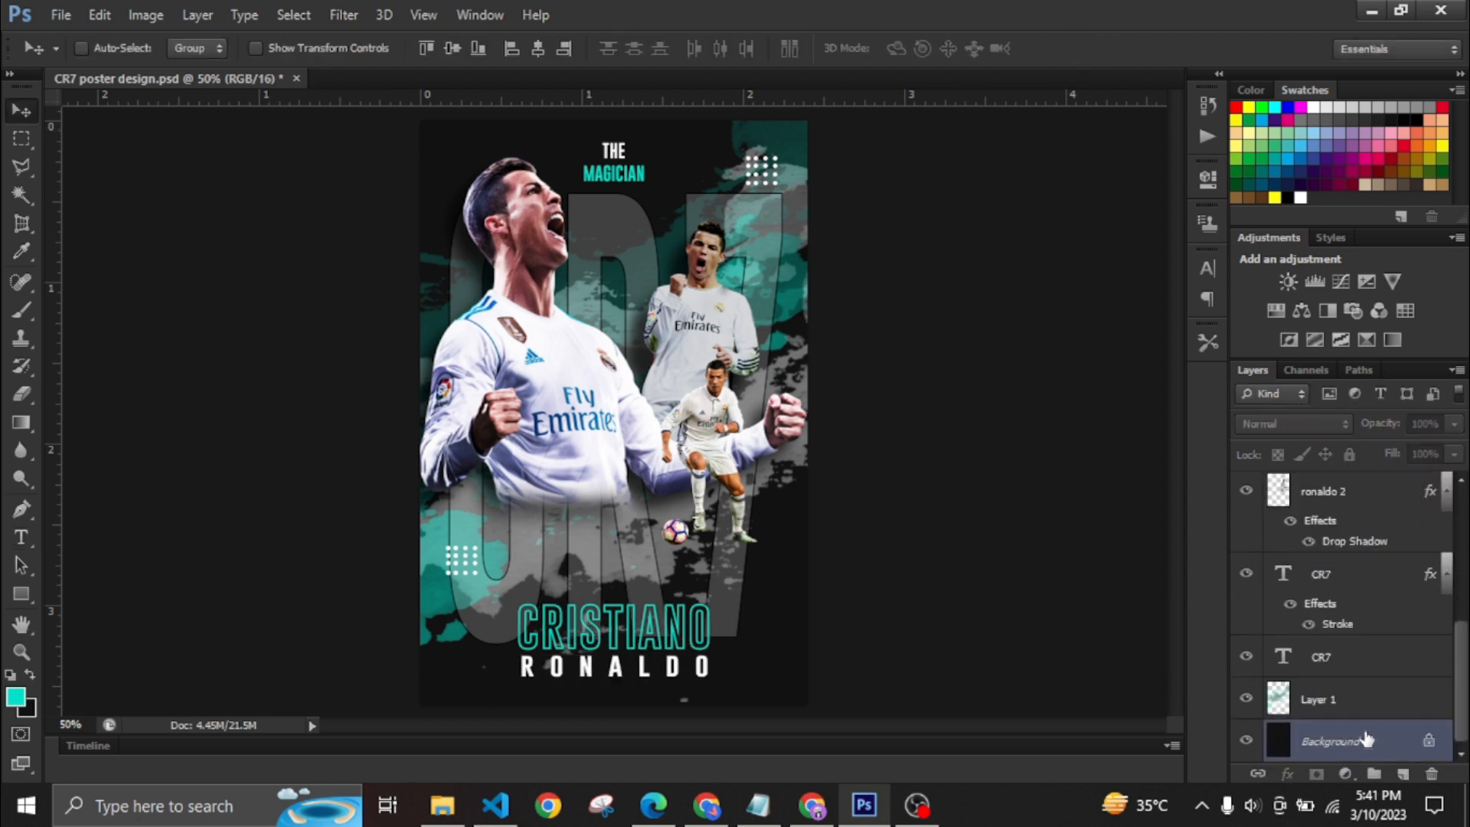
Step: Select the CRISTIANO and RONALDO text layers and move both up from the poster's lower edge
ctrl+click(1366, 737)
drag(1461, 663, 1446, 334)
key(Up)
key(Up)
key(shift+Up)
key(shift+Up)
key(shift+Up)
key(shift+Up)
key(shift+Up)
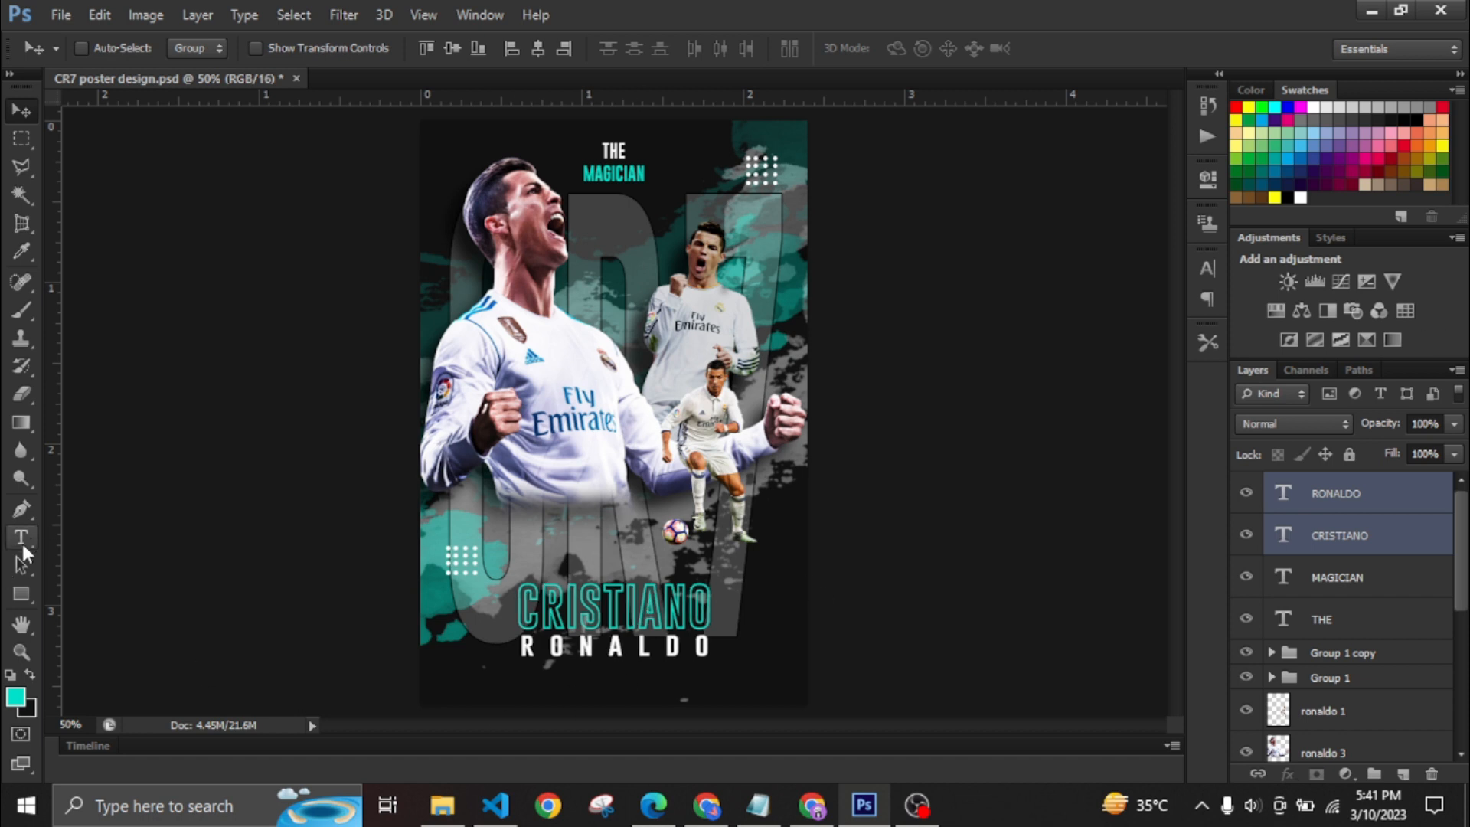
Step: On a new layer, outline a block with a slanted lower edge in the poster's upper-left corner using the Polygonal Lasso and fill it with teal
click(1442, 501)
click(1402, 773)
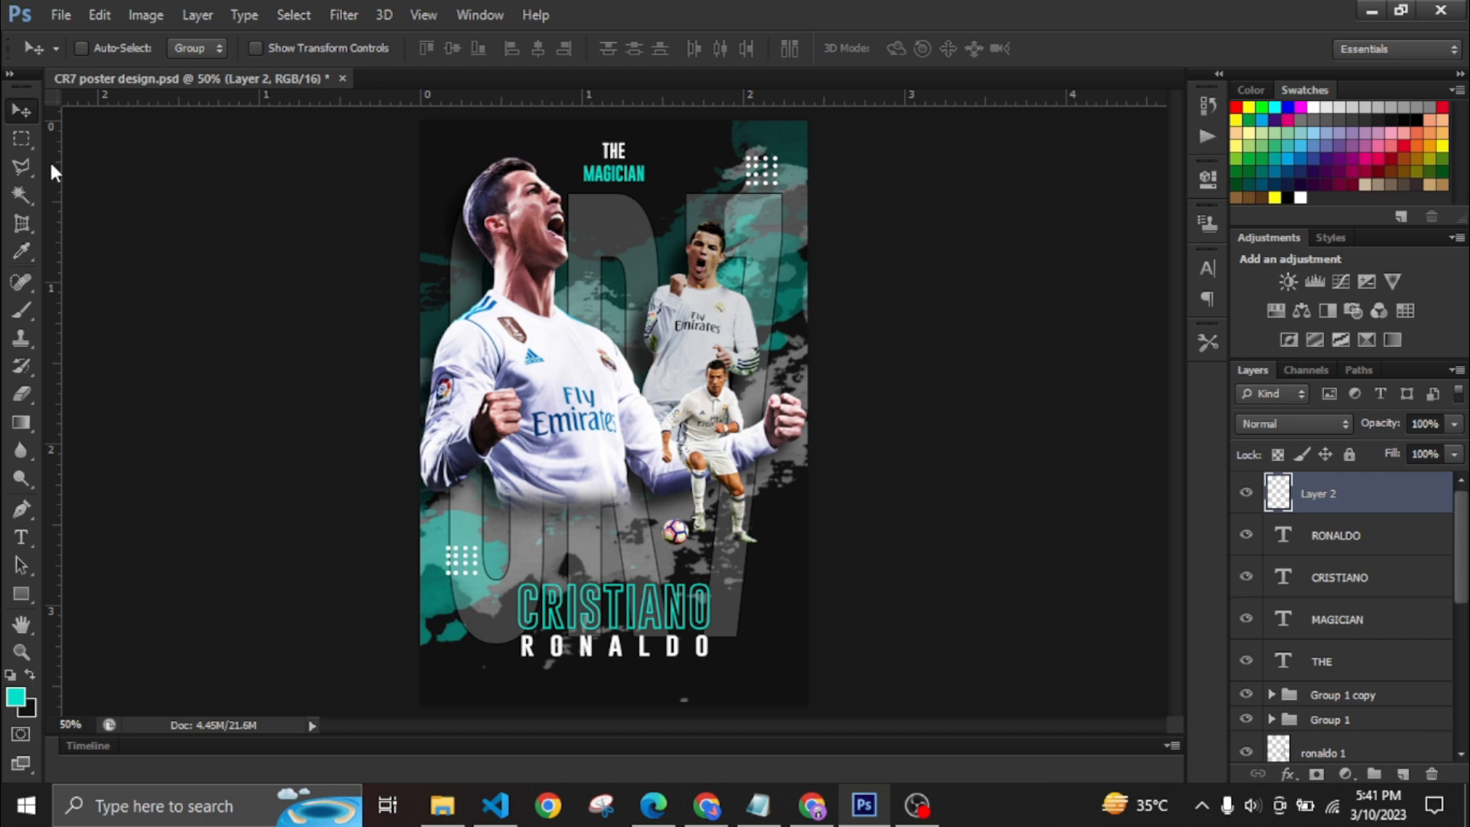
click(21, 165)
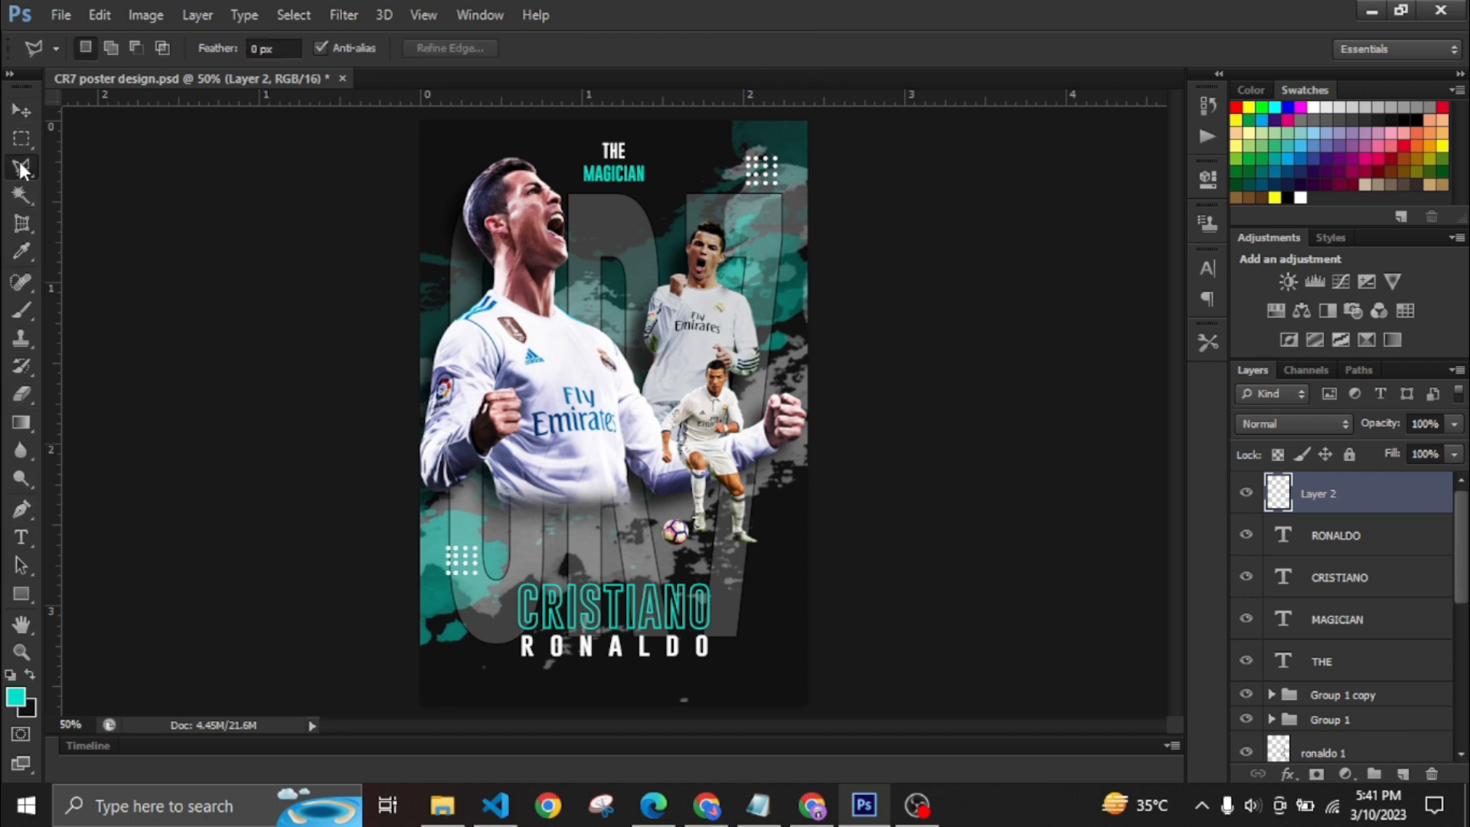
click(490, 113)
click(489, 154)
click(437, 205)
click(436, 111)
click(490, 111)
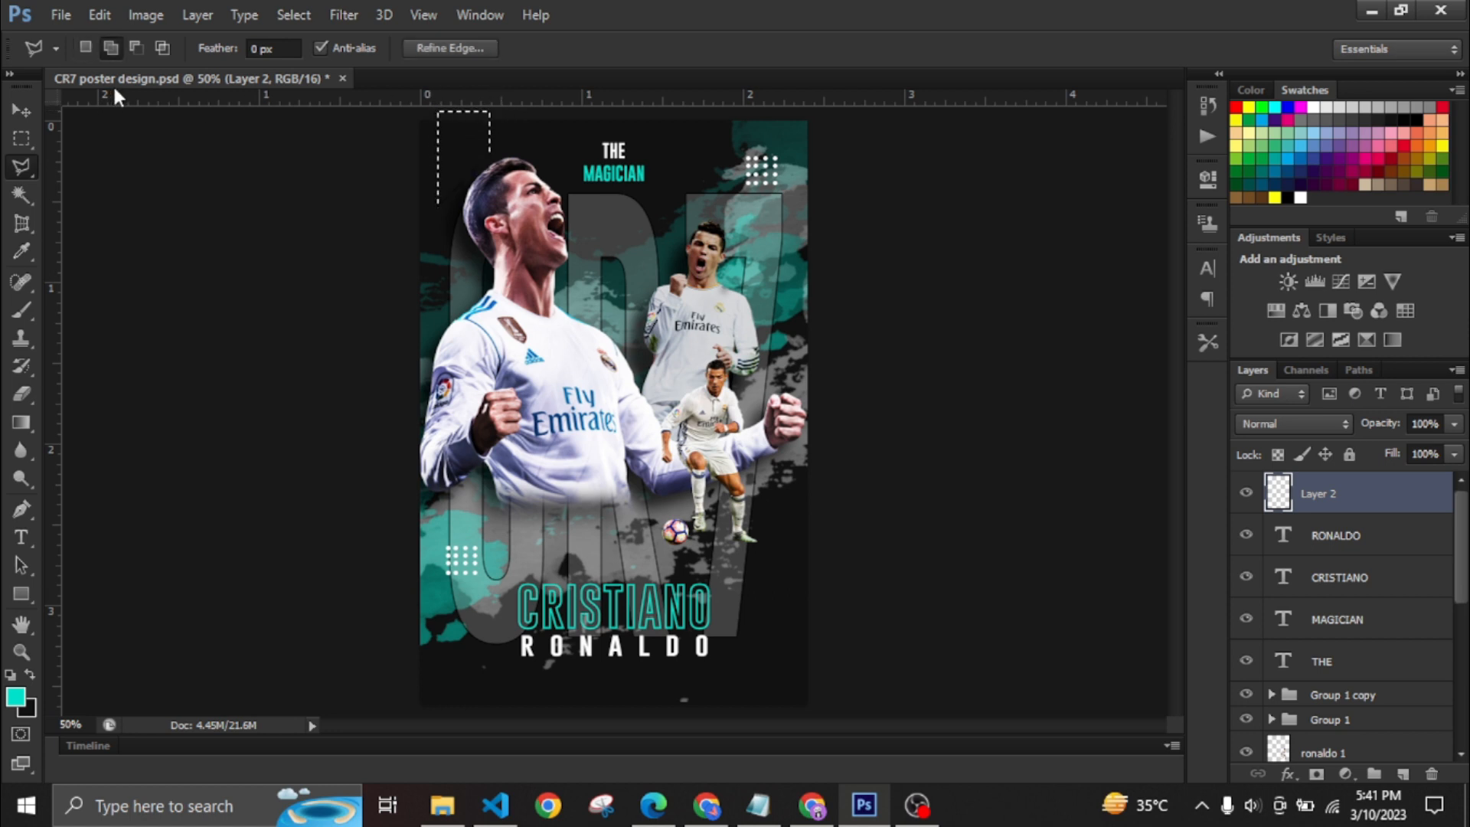
key(alt+BackSpace)
key(ctrl+d)
Step: Nudge the teal slanted block left until it sits close to the poster's left edge
click(17, 112)
key(Left)
key(Left)
key(Left)
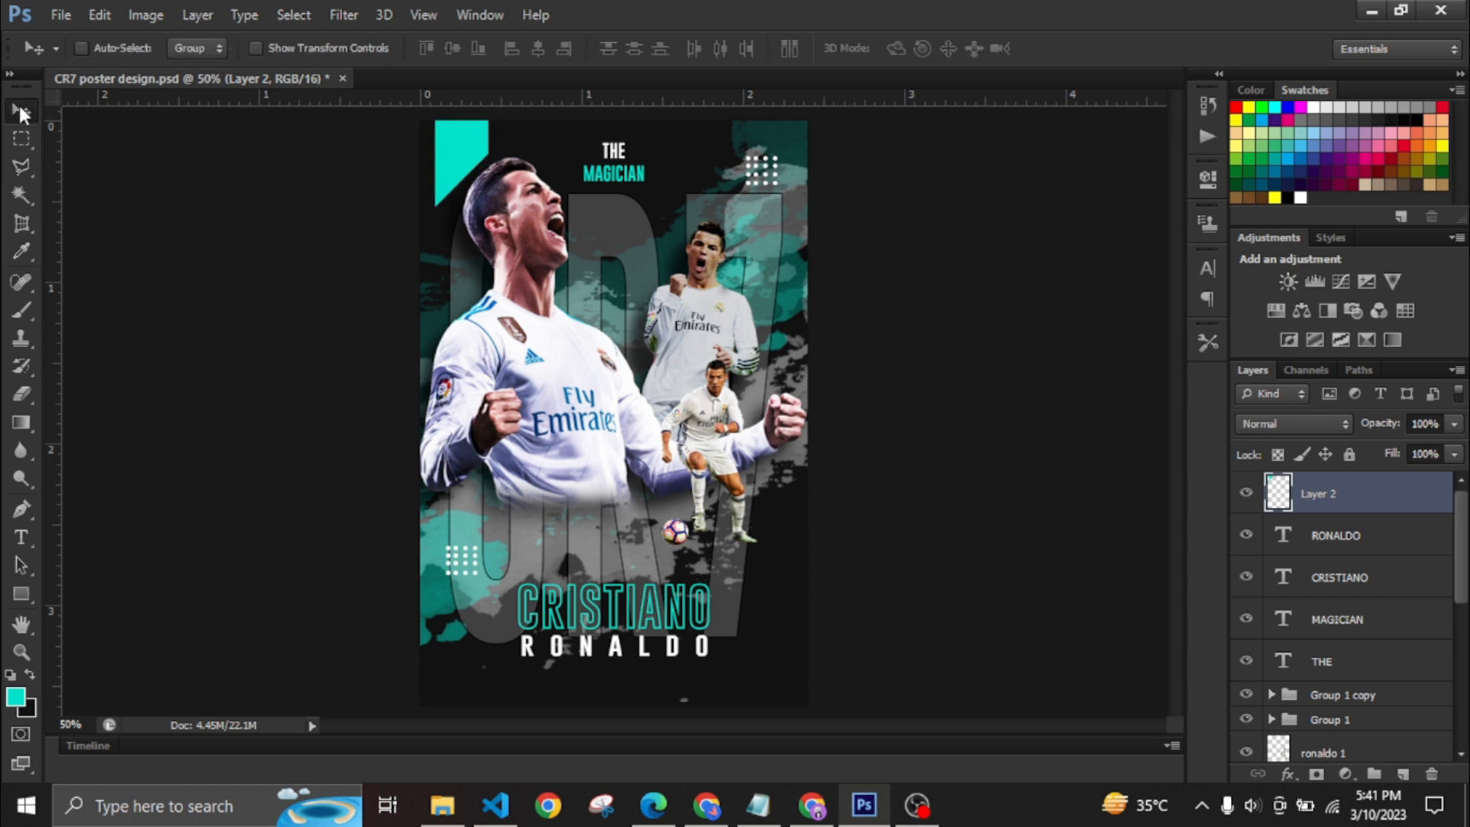
key(Left)
key(Left)
key(Left)
key(Left)
key(Left)
key(Left)
key(Left)
key(Left)
key(Left)
key(Left)
key(Left)
key(Left)
key(Left)
key(Left)
key(Left)
key(Left)
key(Left)
key(Left)
key(Left)
key(Left)
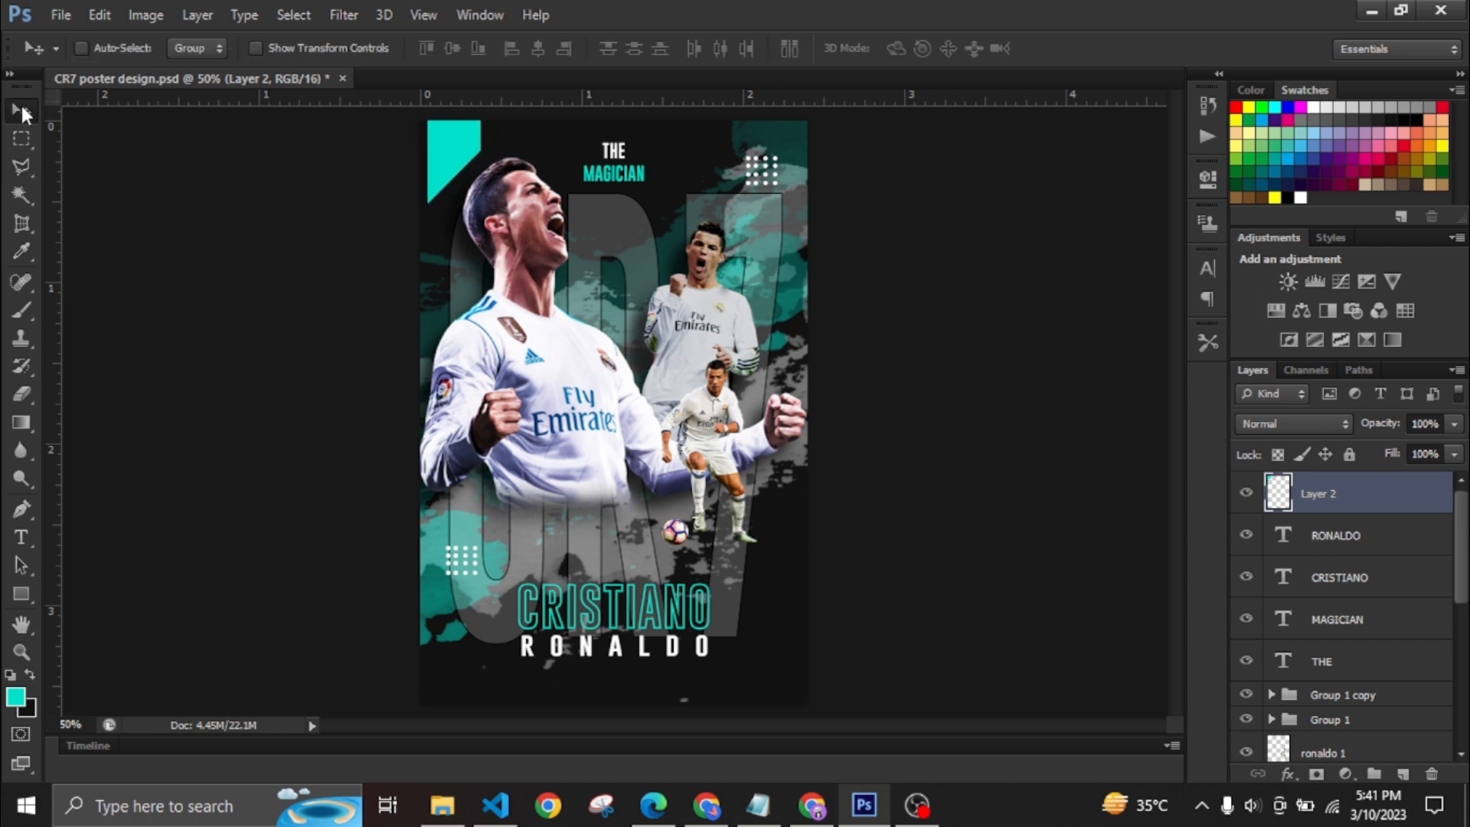
key(Left)
key(Left)
key(Right)
key(Right)
key(Right)
Step: Duplicate the teal block and place the copy to its right, leaving only its lower tip inside the poster's upper edge
key(ctrl+j)
key(Down)
key(Down)
key(Down)
key(Down)
key(Down)
key(Down)
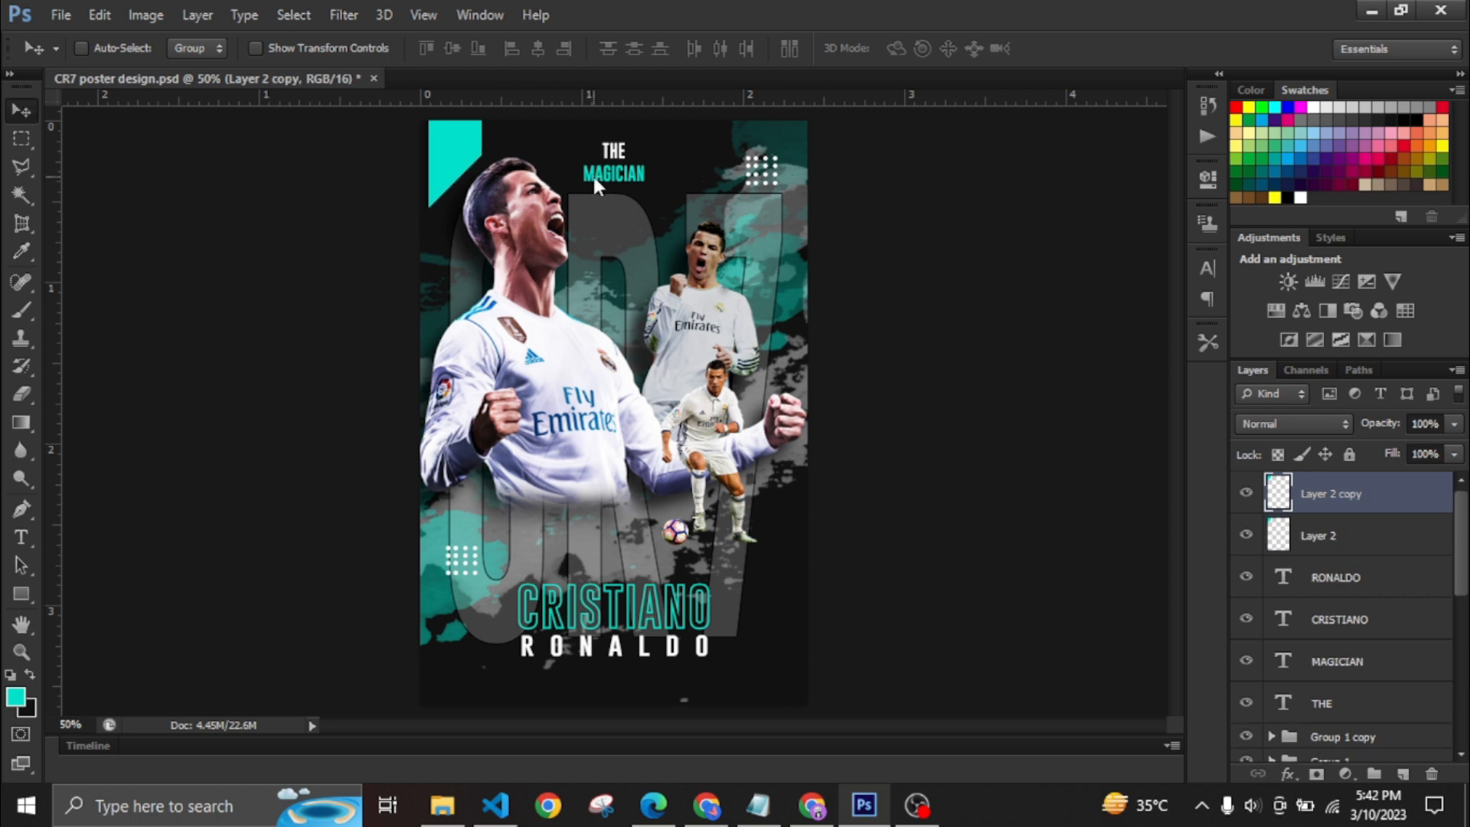
drag(446, 148, 534, 156)
Step: Duplicate both teal corner shapes together, move the copies to the poster's lower-right corner and rotate them 180°
key(alt+shift+bracketleft)
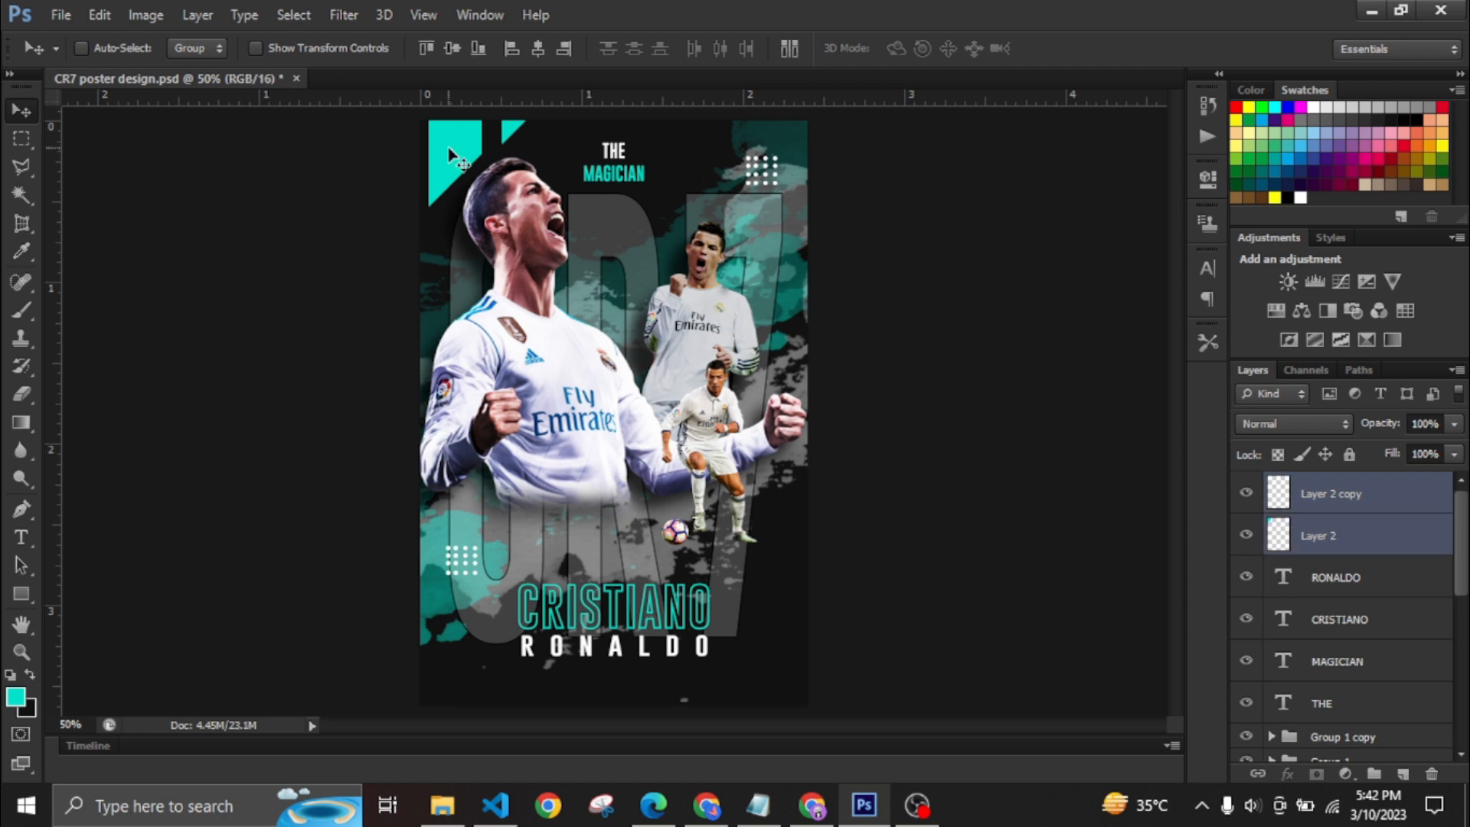
key(ctrl+j)
drag(458, 157, 754, 777)
key(ctrl+t)
drag(841, 648, 392, 617)
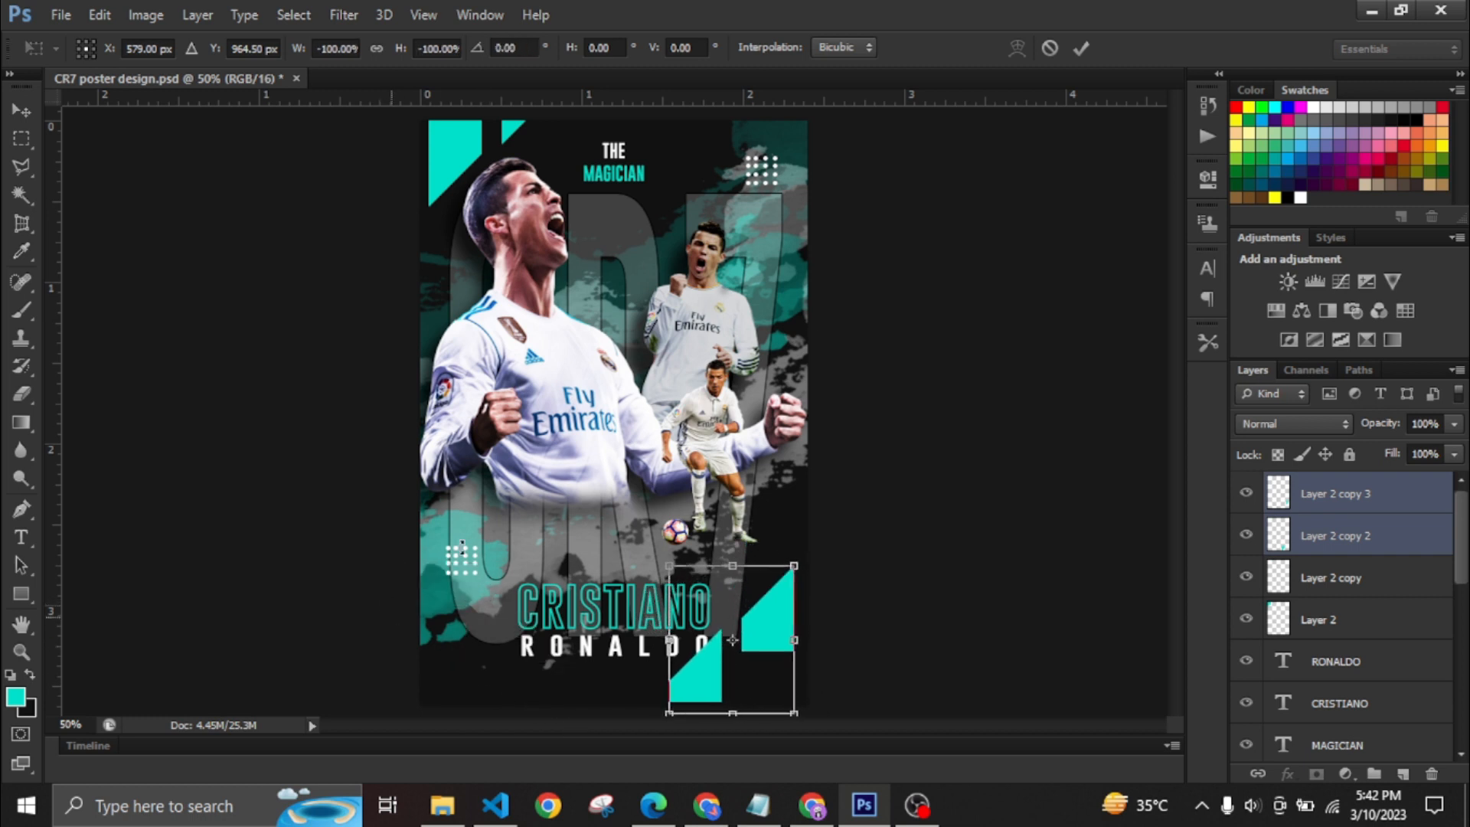
click(1080, 46)
Step: Move the two rotated teal shapes down until they meet the poster's lower edge
key(shift+Down)
key(shift+Down)
key(shift+Down)
key(shift+Down)
key(shift+Down)
key(shift+Down)
key(shift+Down)
key(shift+Down)
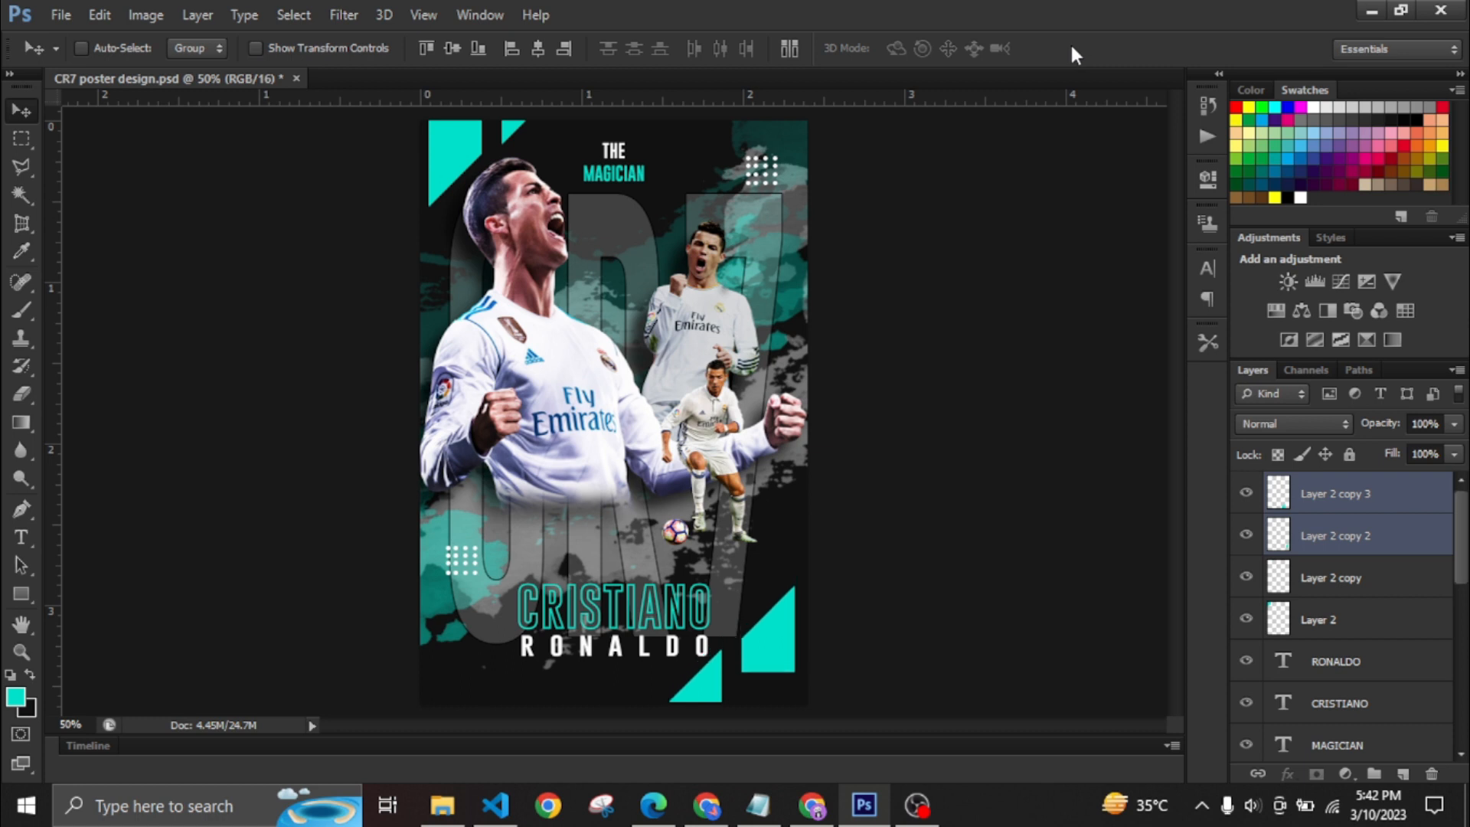
key(shift+Down)
key(shift+Down)
key(shift+Down)
key(shift+Down)
key(shift+Down)
key(shift+Down)
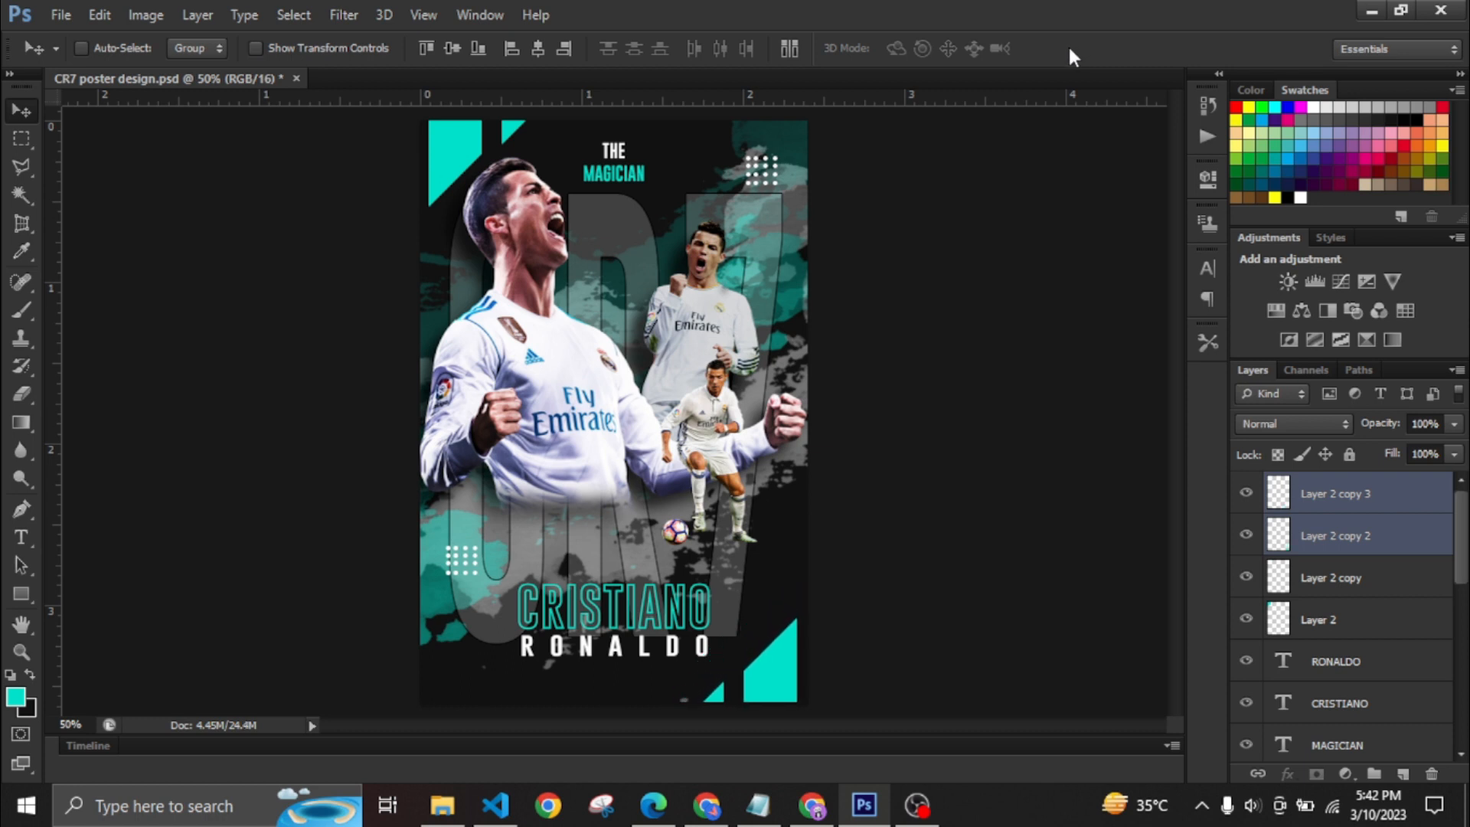
Step: Shade the edges of the large lower-right teal block with a black 125 px brush at 50% opacity and 42% flow
click(23, 311)
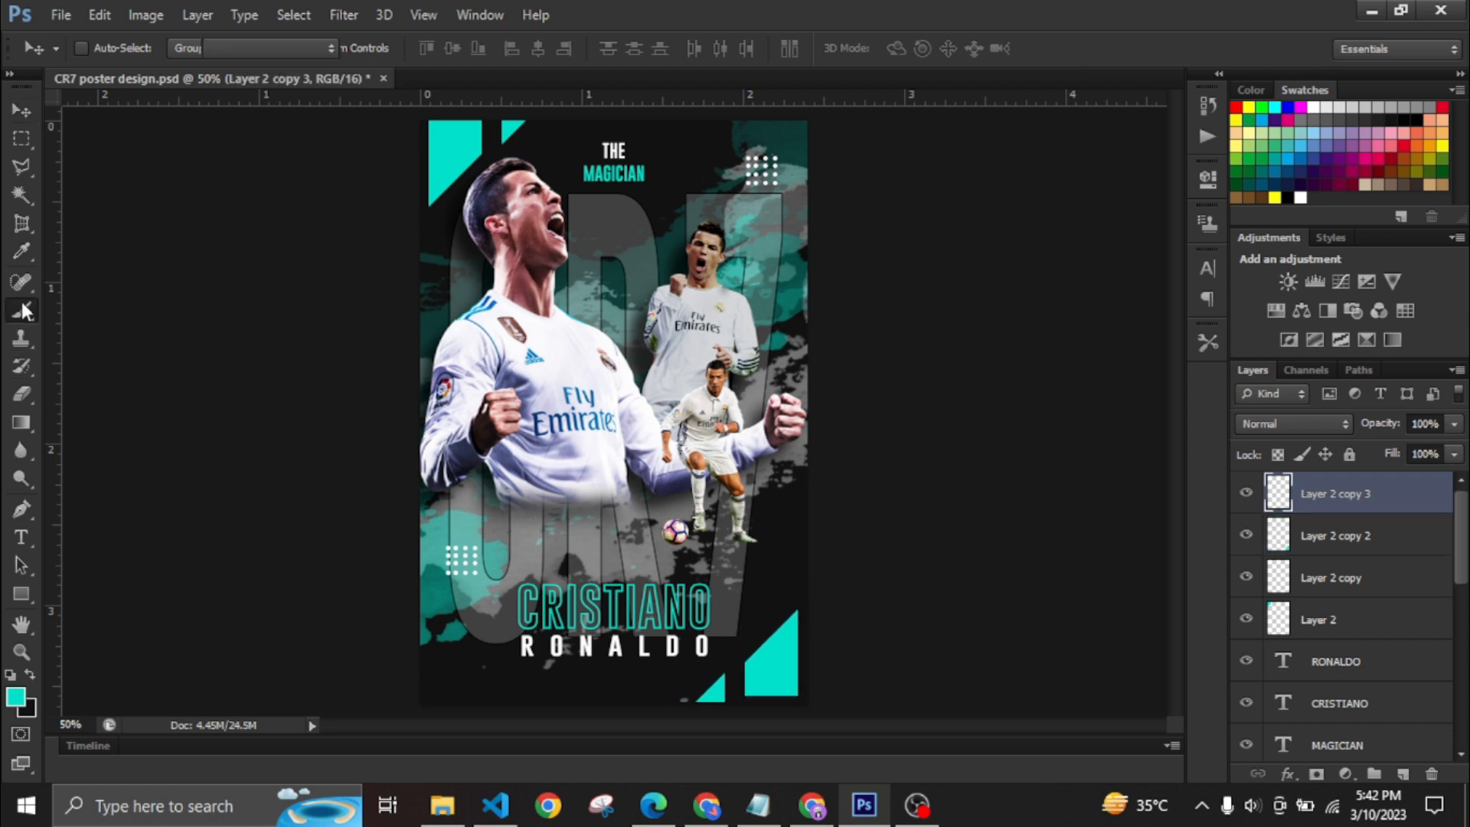
click(29, 674)
key(bracketright)
key(bracketright)
key(bracketright)
key(bracketright)
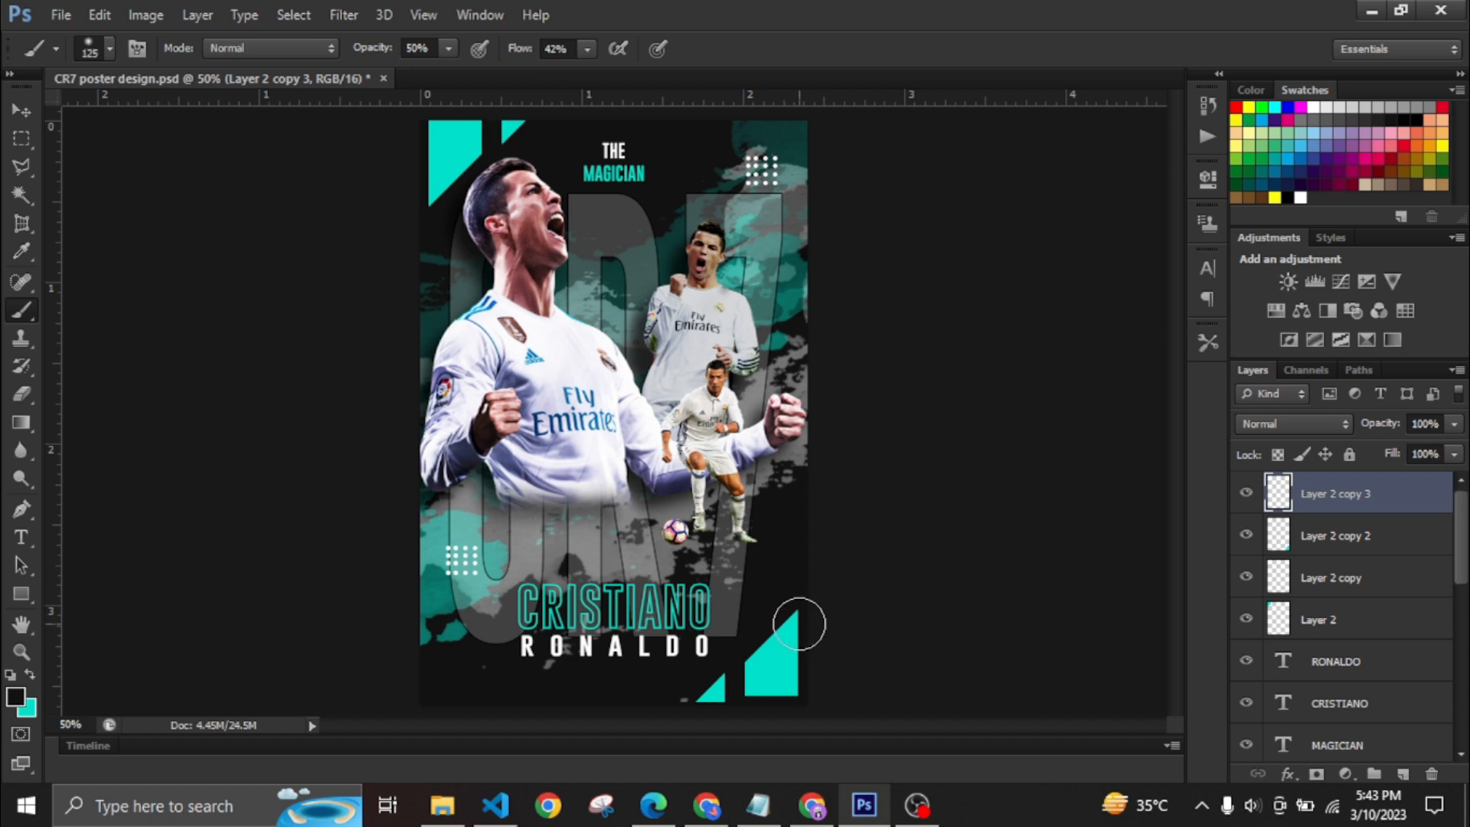
click(1244, 536)
drag(790, 617, 757, 646)
mouse_move(813, 699)
mouse_down()
mouse_move(746, 740)
mouse_move(804, 711)
mouse_up()
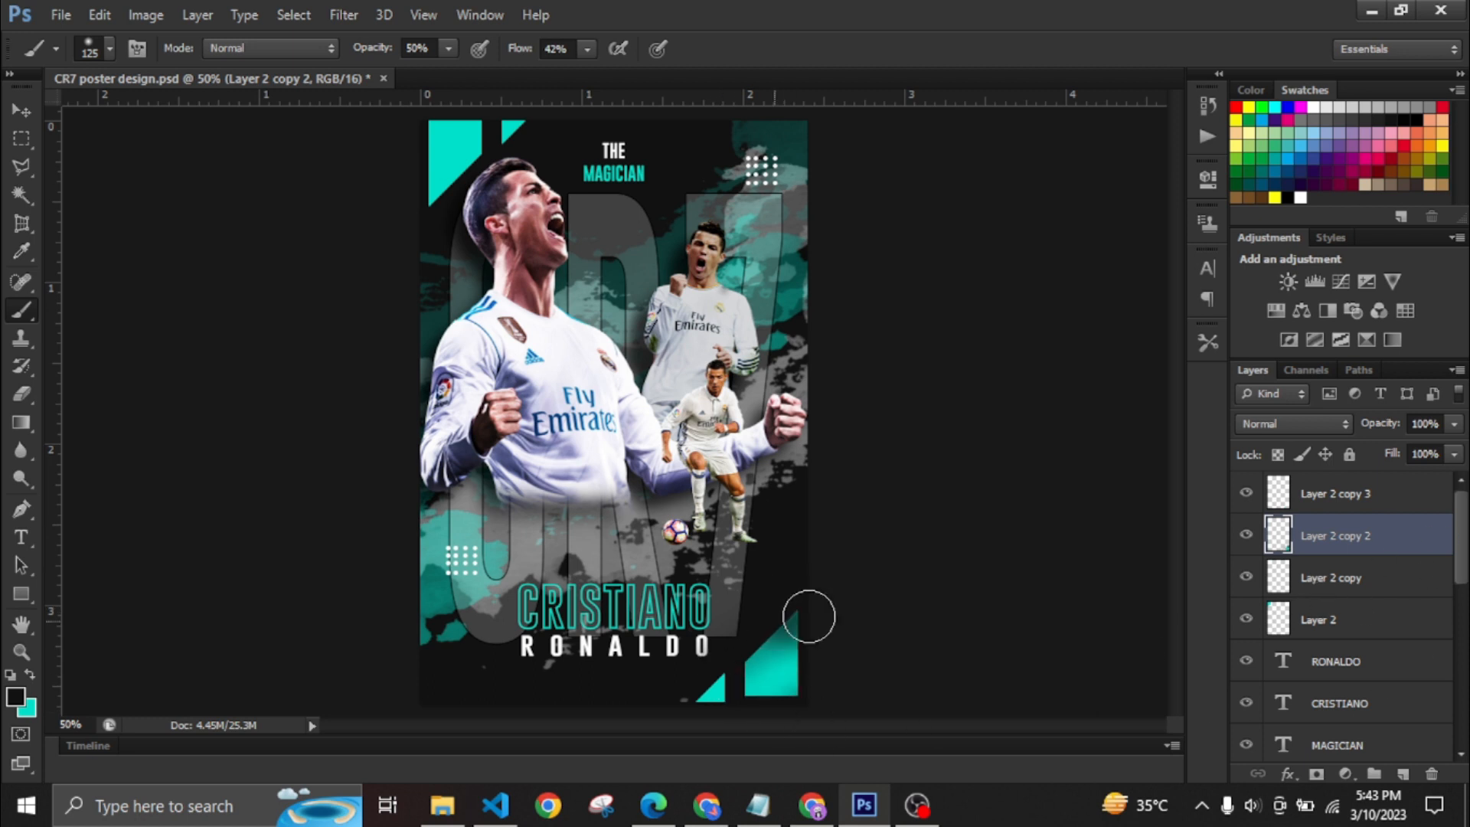
Step: Shade the large upper-left teal block with the same soft black brush
click(1316, 578)
click(1246, 577)
click(1246, 577)
click(1318, 619)
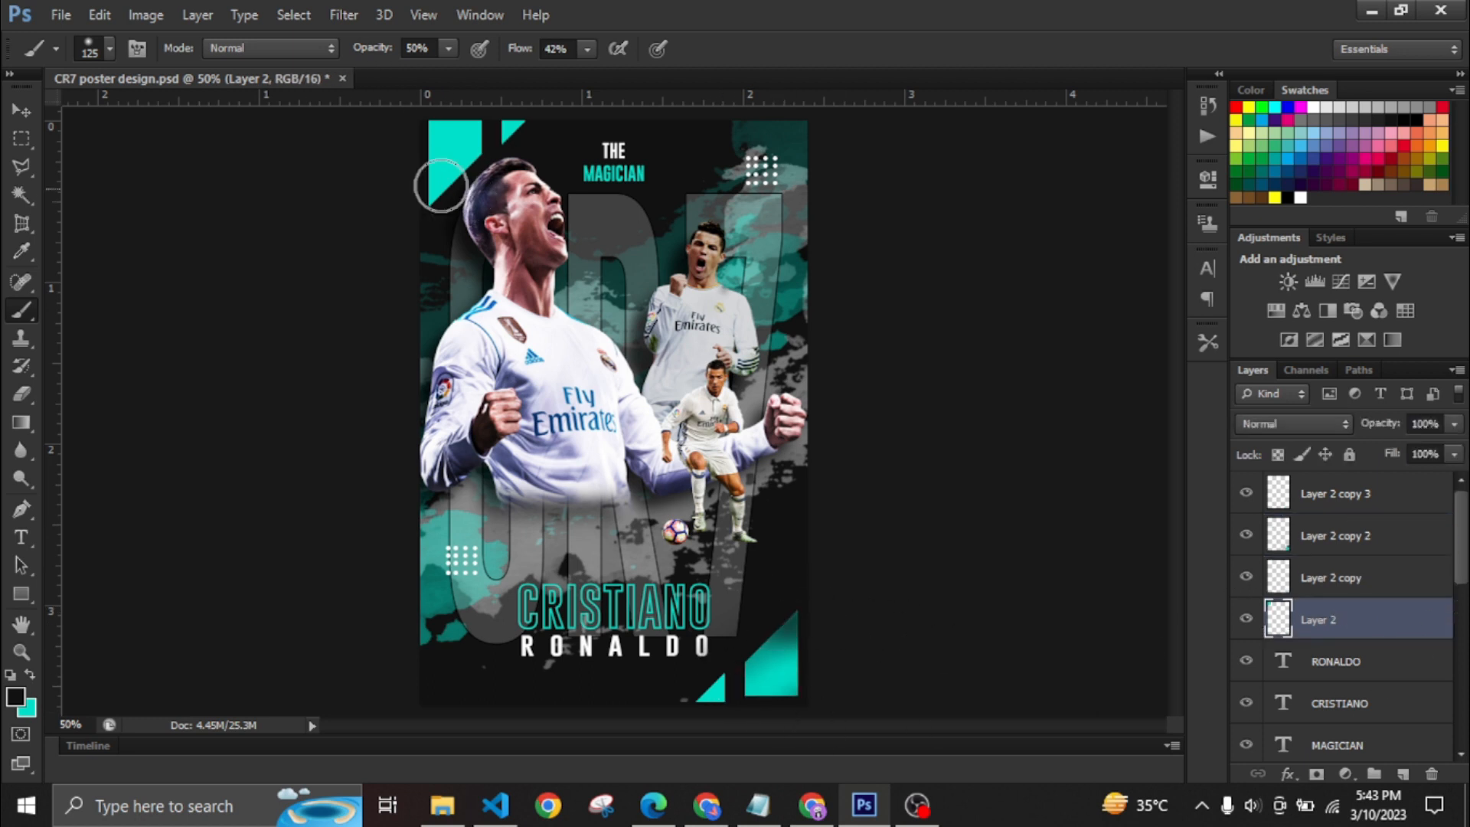
key(alt+bracketright)
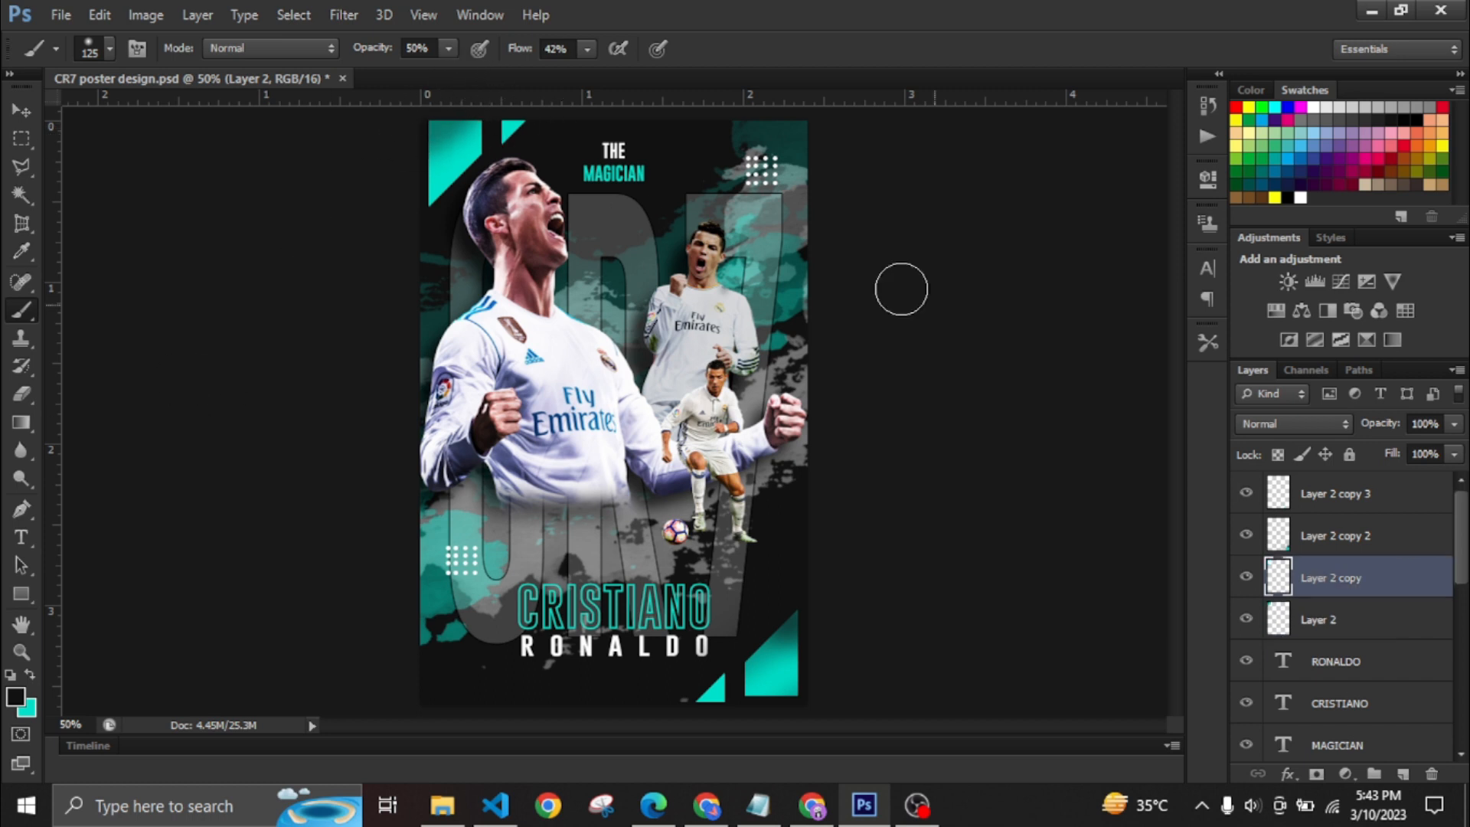
Step: Group the four teal corner shape layers and name the group bottom design
key(alt+bracketright)
key(alt+bracketright)
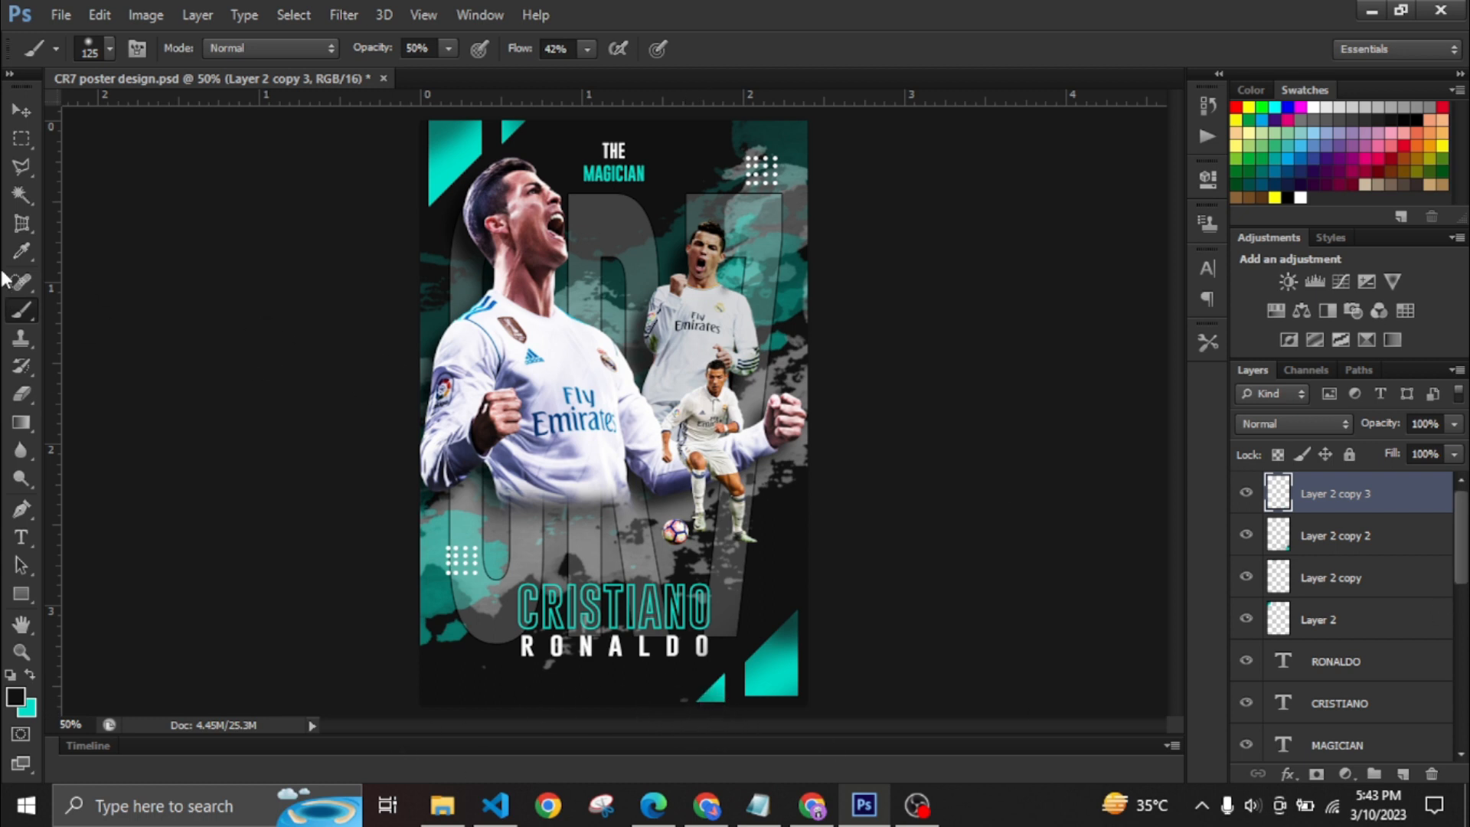
click(23, 112)
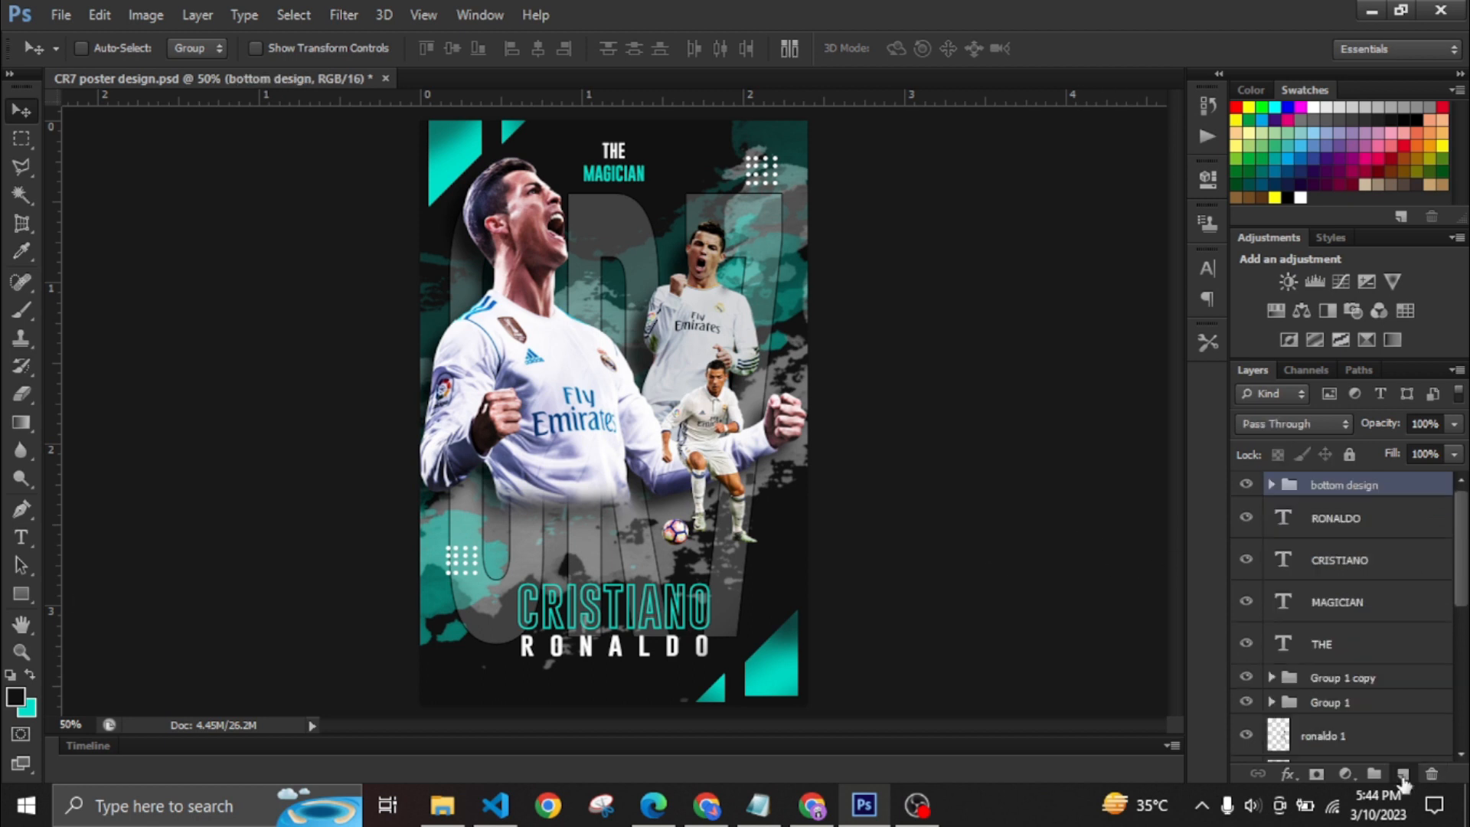
Step: On a new layer, outline a small right-pointing arrowhead beside THE MAGICIAN with the Polygonal Lasso and fill it with teal
click(1403, 774)
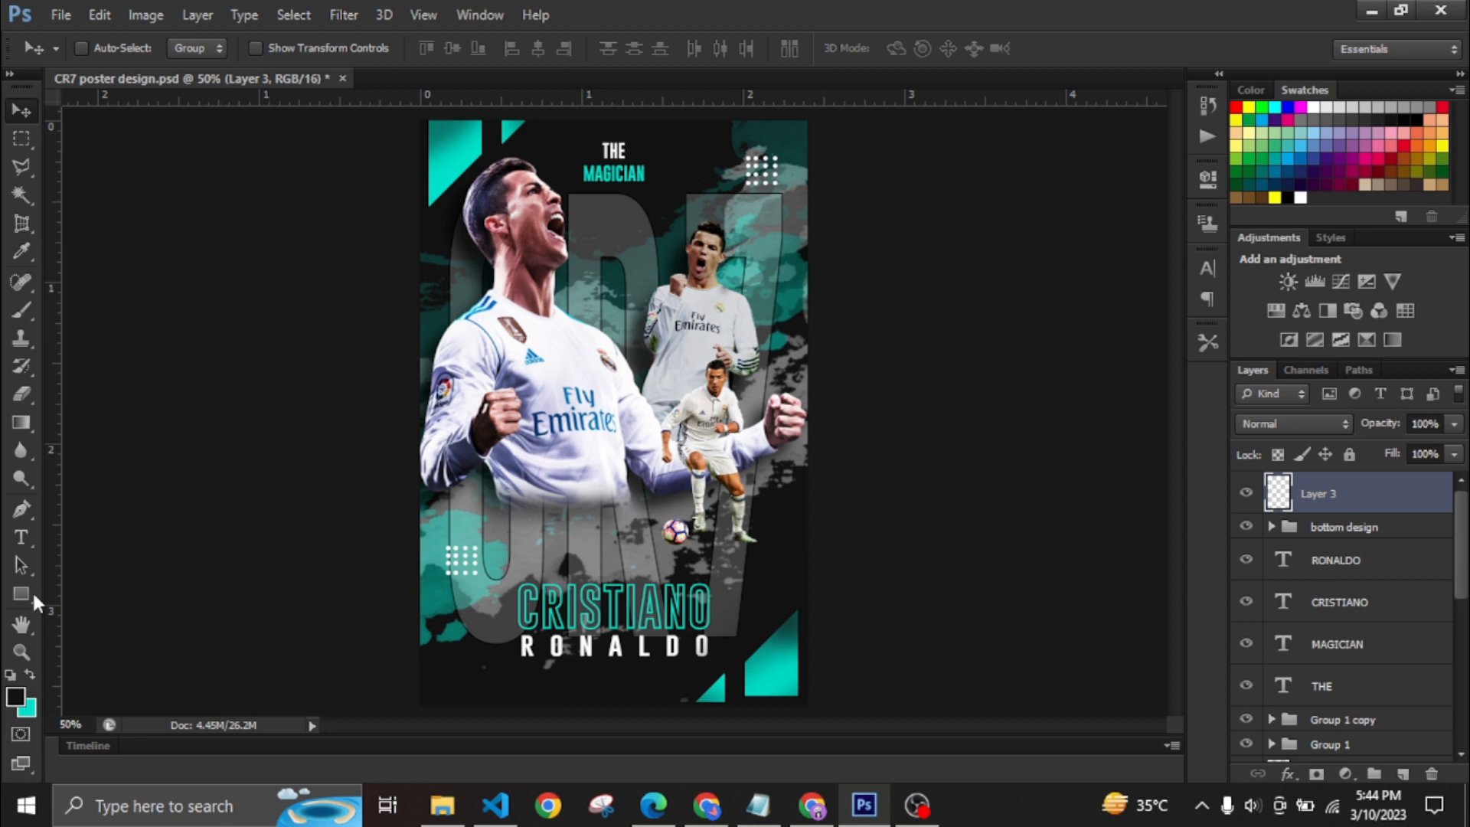
click(21, 166)
click(671, 143)
click(689, 151)
click(673, 162)
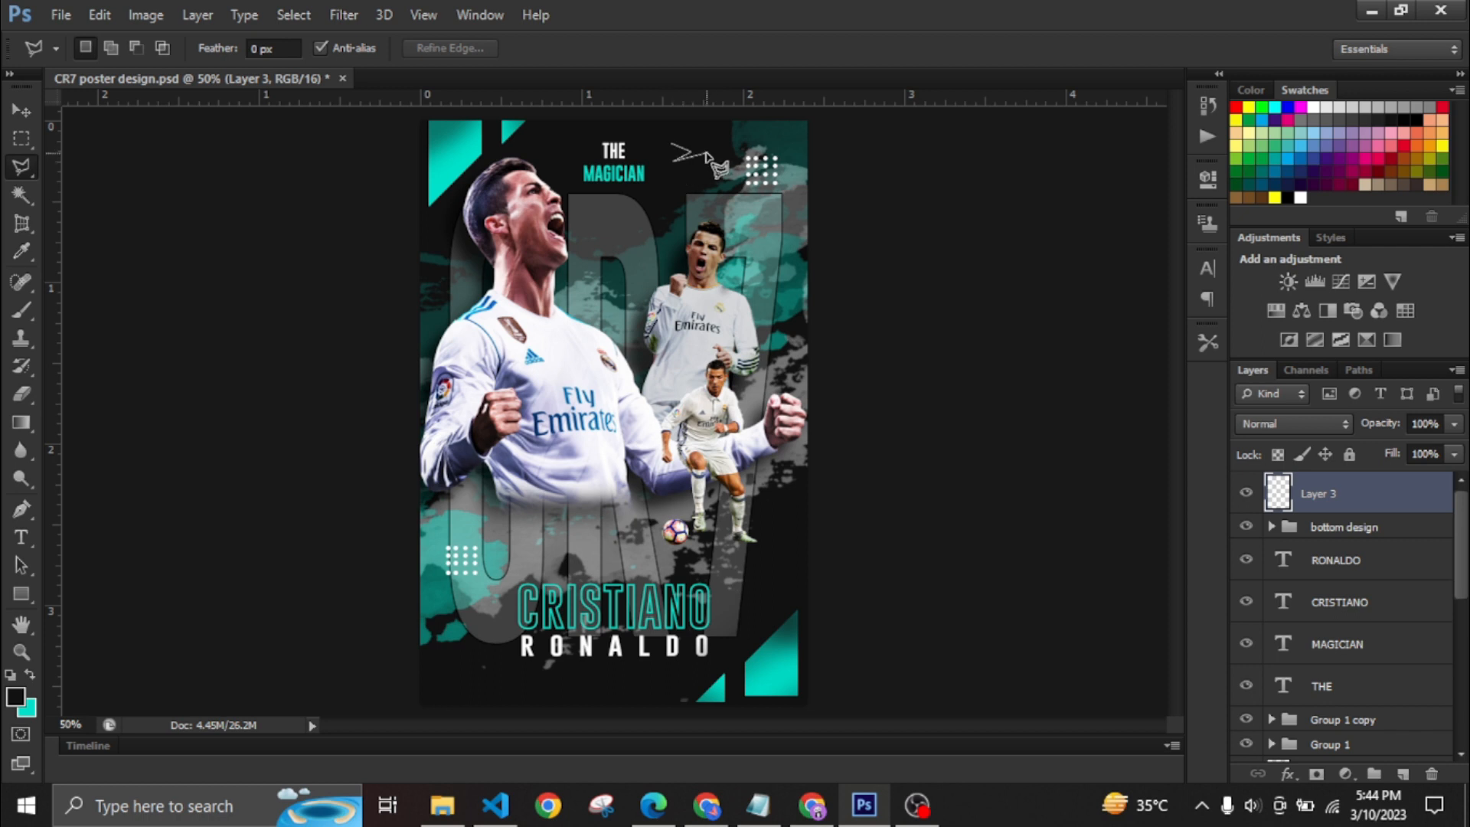
click(705, 153)
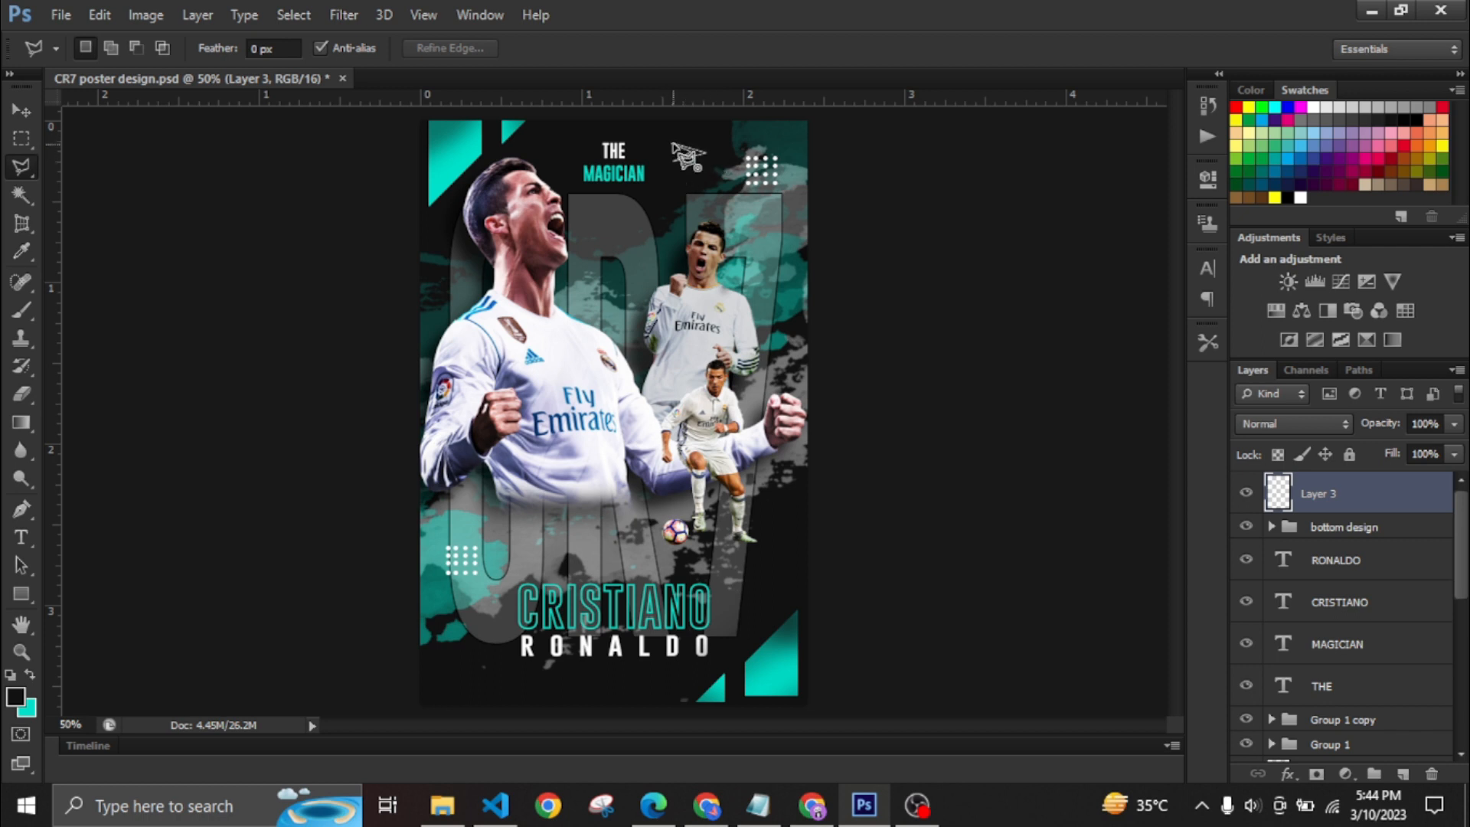
click(675, 144)
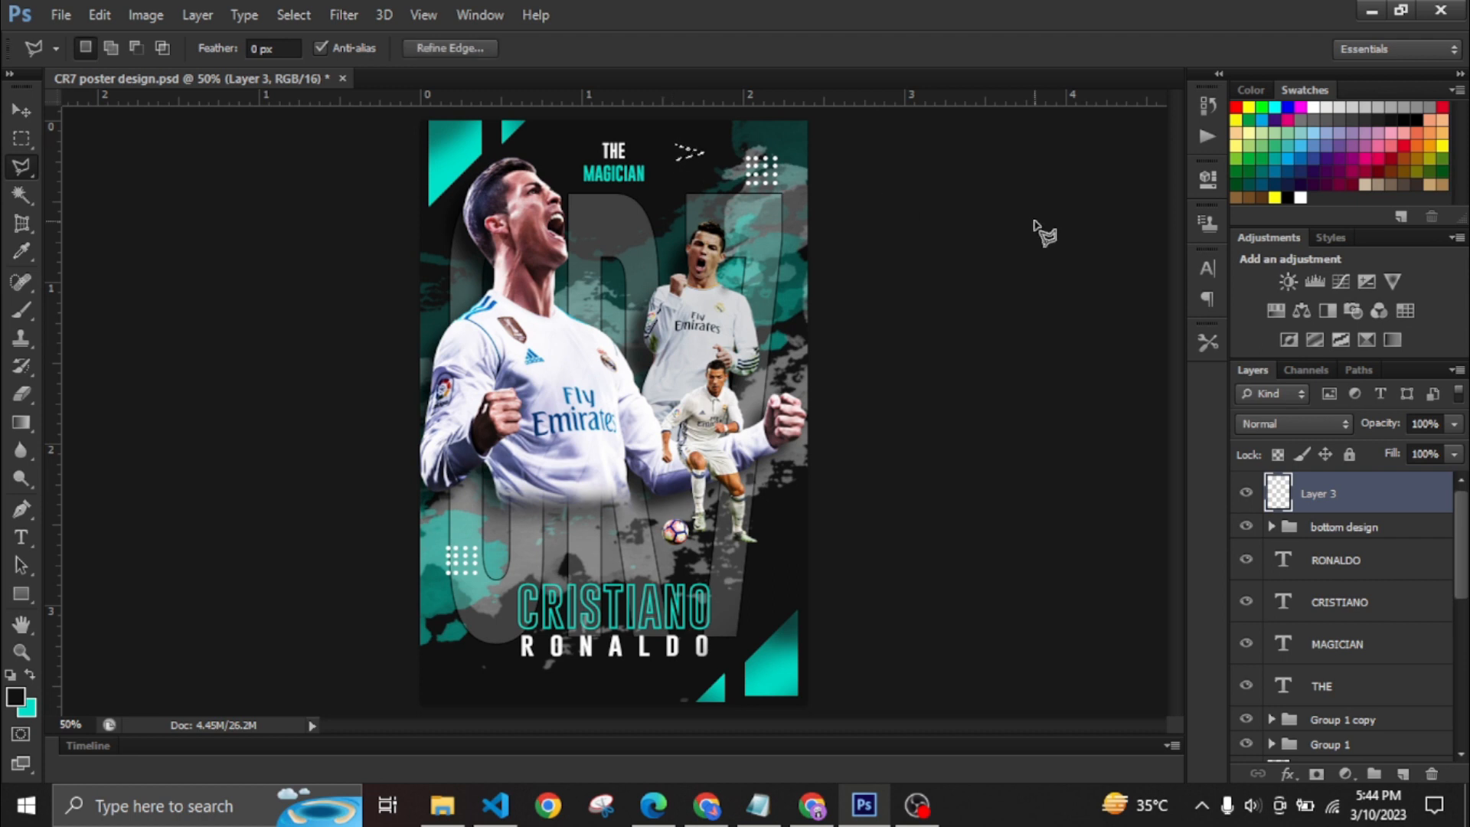
key(x)
key(alt+BackSpace)
key(ctrl+d)
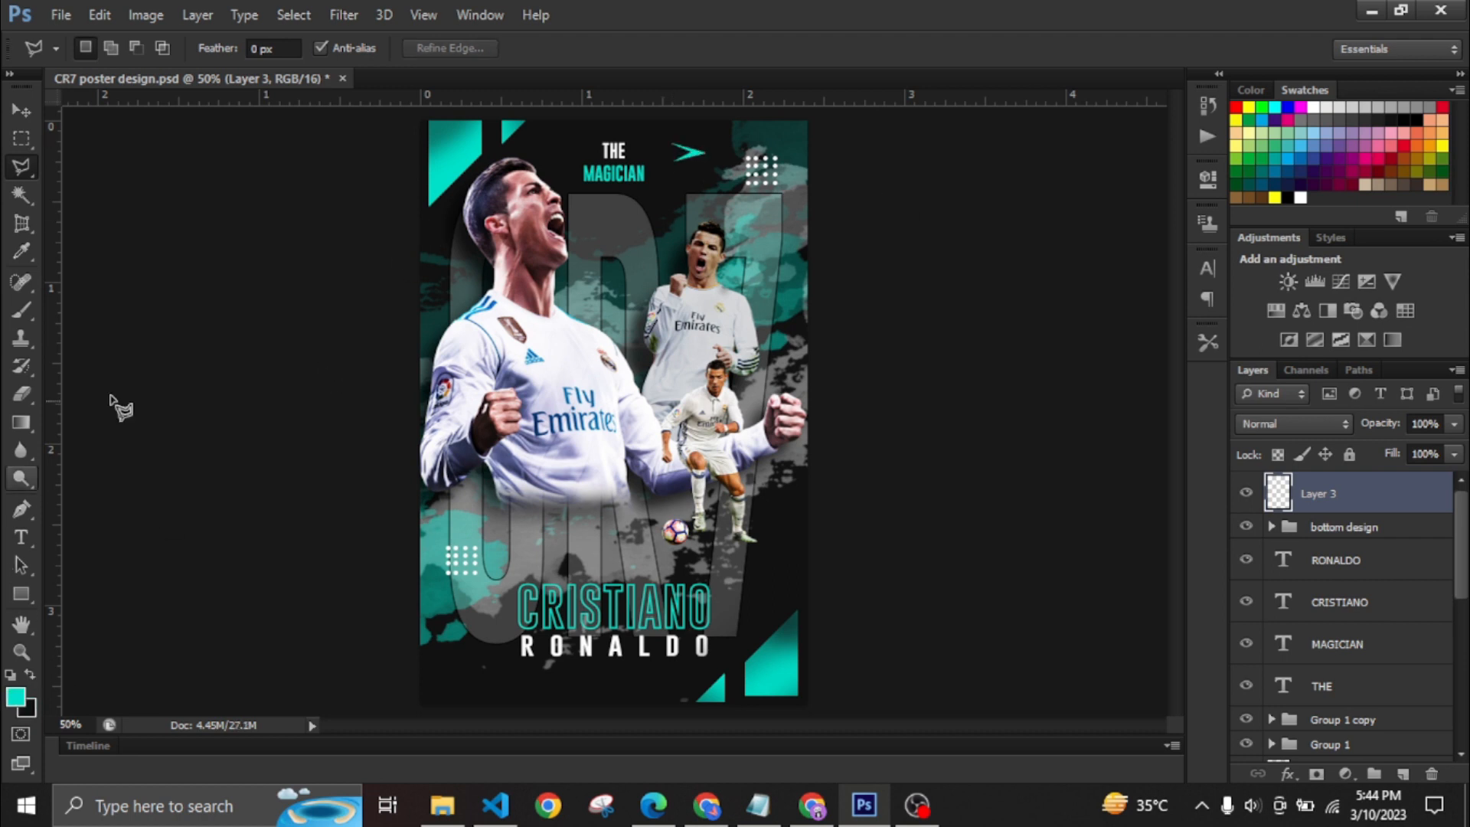
Step: Resize the teal arrowhead with Free Transform and duplicate it twice to form a row of three
click(21, 113)
key(ctrl+t)
mouse_move(705, 153)
mouse_down()
mouse_move(695, 160)
mouse_move(723, 159)
mouse_up()
click(1087, 49)
key(ctrl+j)
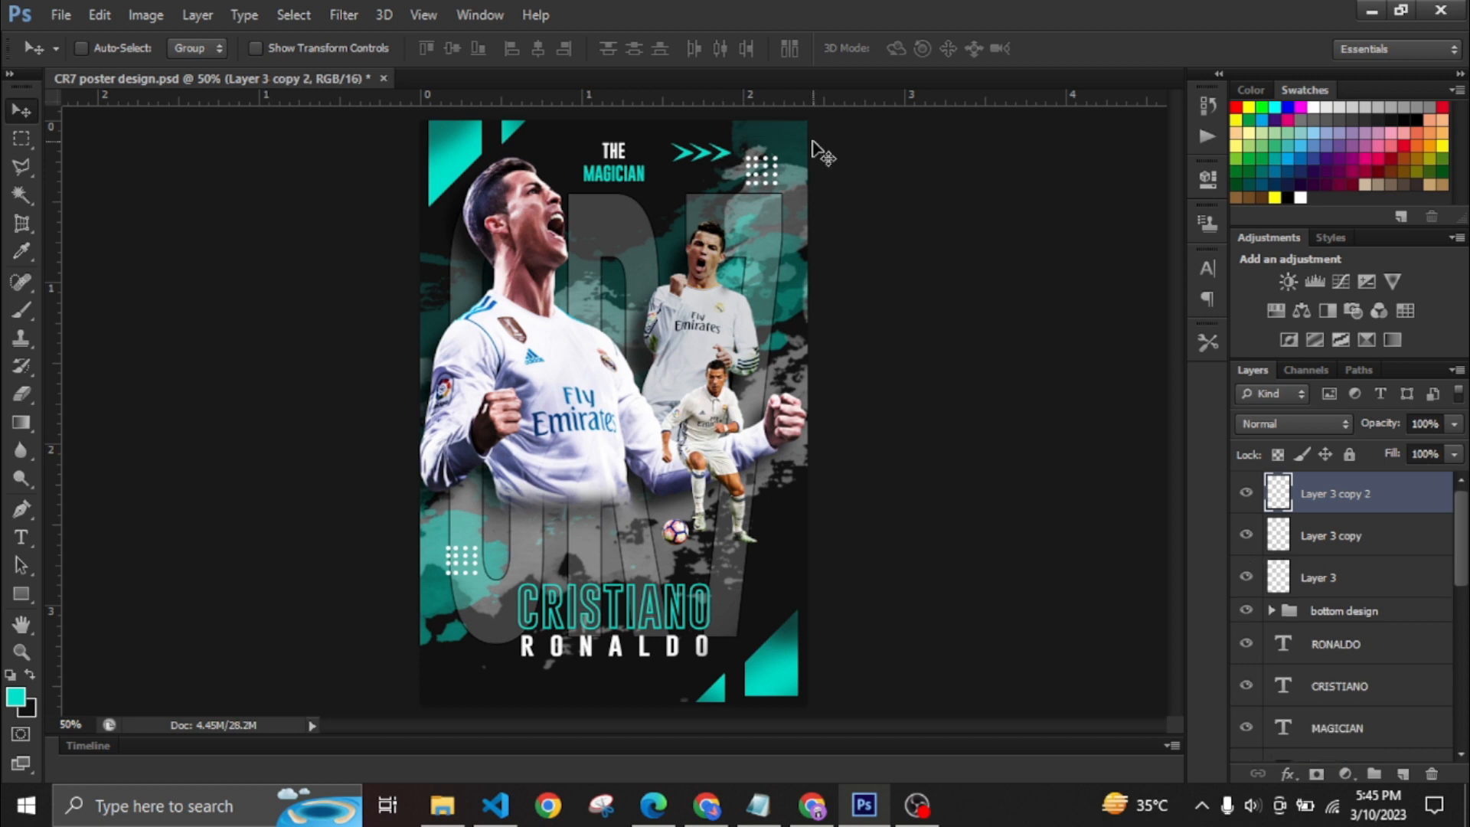
Step: Select all three teal arrowhead layers and shrink the row to about 77% width and 88% height beside THE MAGICIAN
shift+click(1370, 536)
shift+click(1365, 579)
key(ctrl+t)
drag(737, 150, 729, 153)
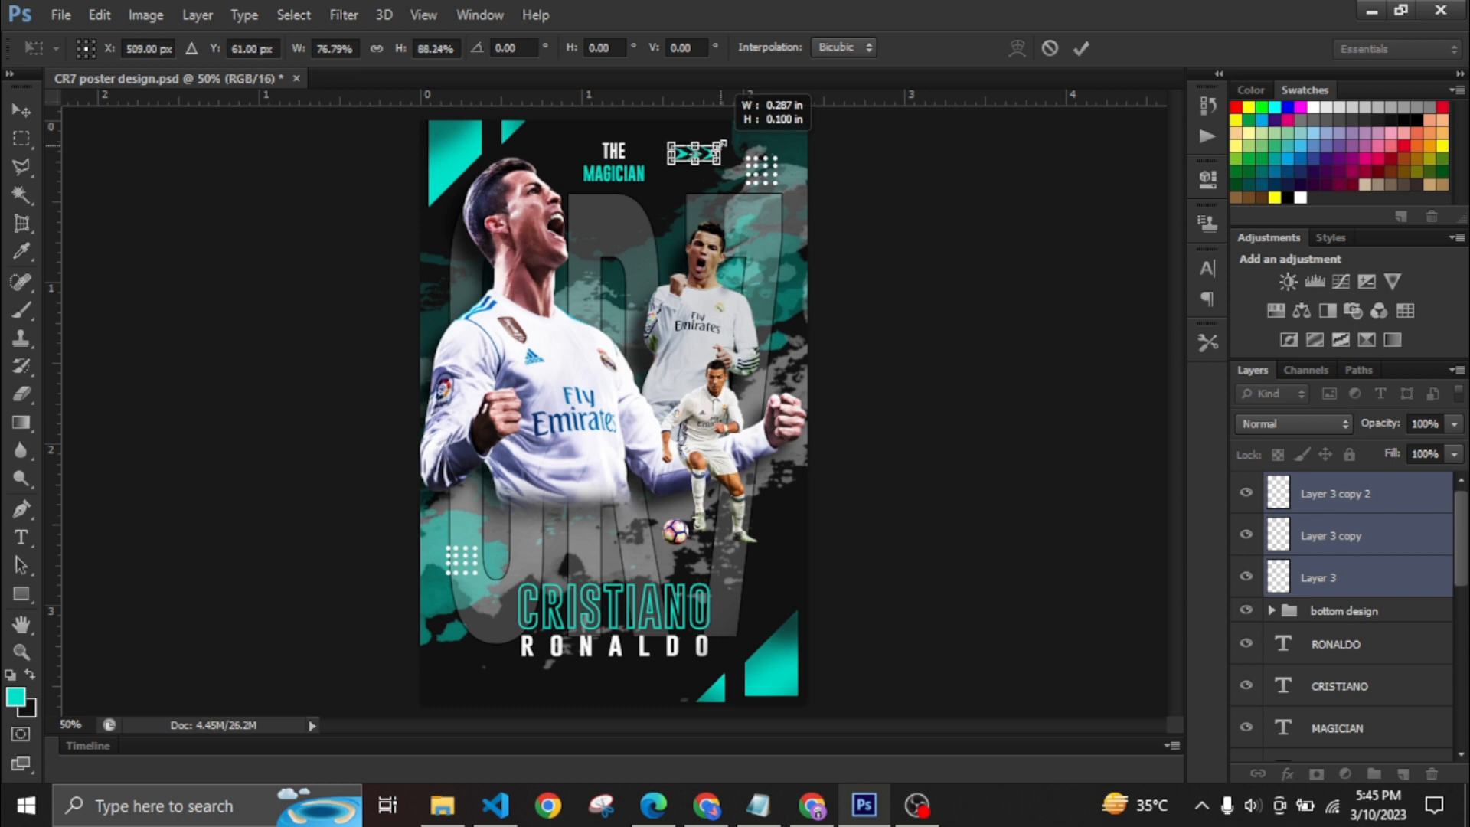
click(1081, 48)
Step: Rotate the row of three arrowheads so that it slants diagonally upward to the right
key(ctrl+t)
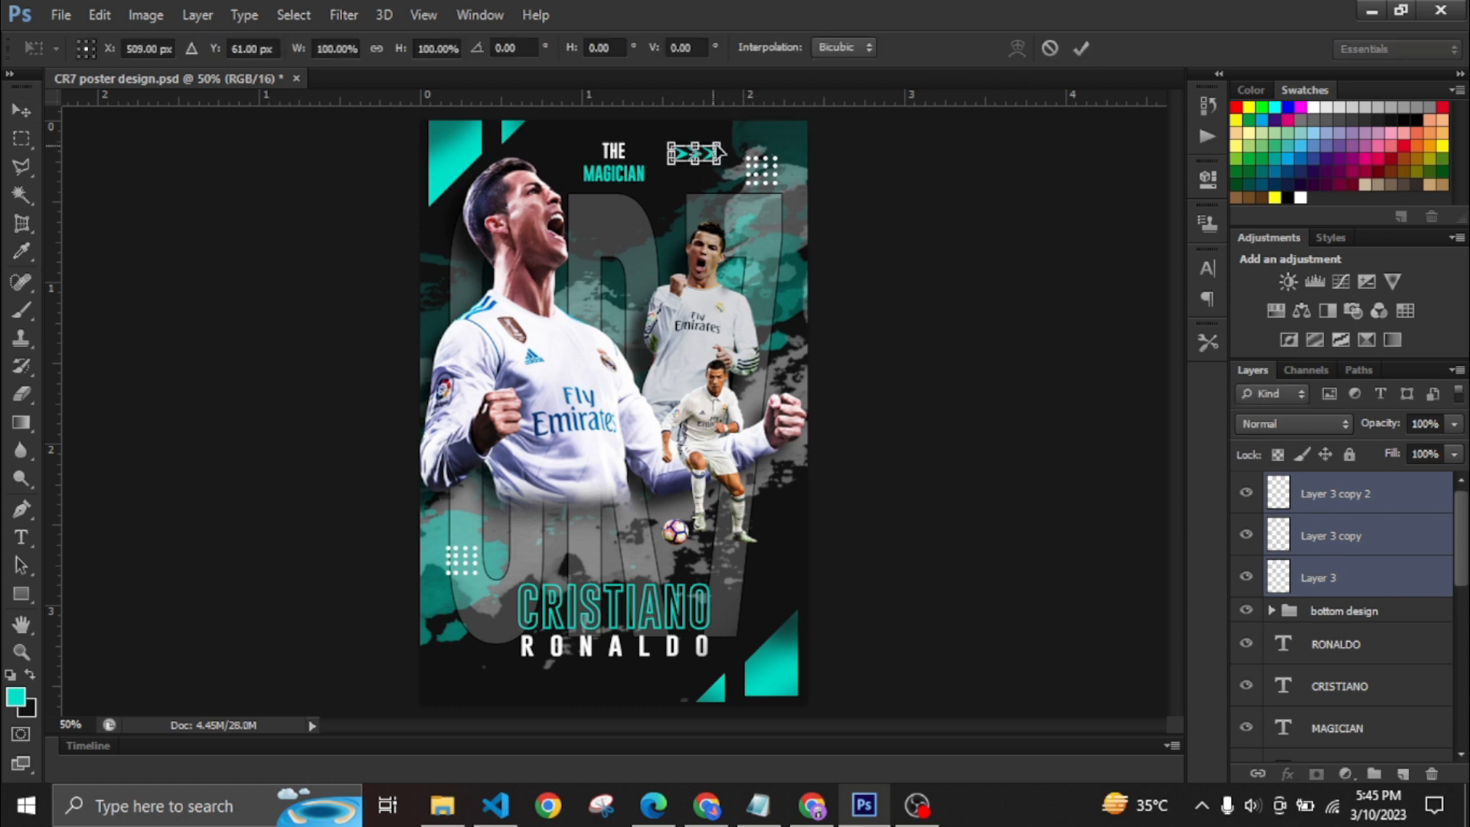
key(Return)
key(ctrl+t)
drag(812, 170, 588, 201)
click(1081, 49)
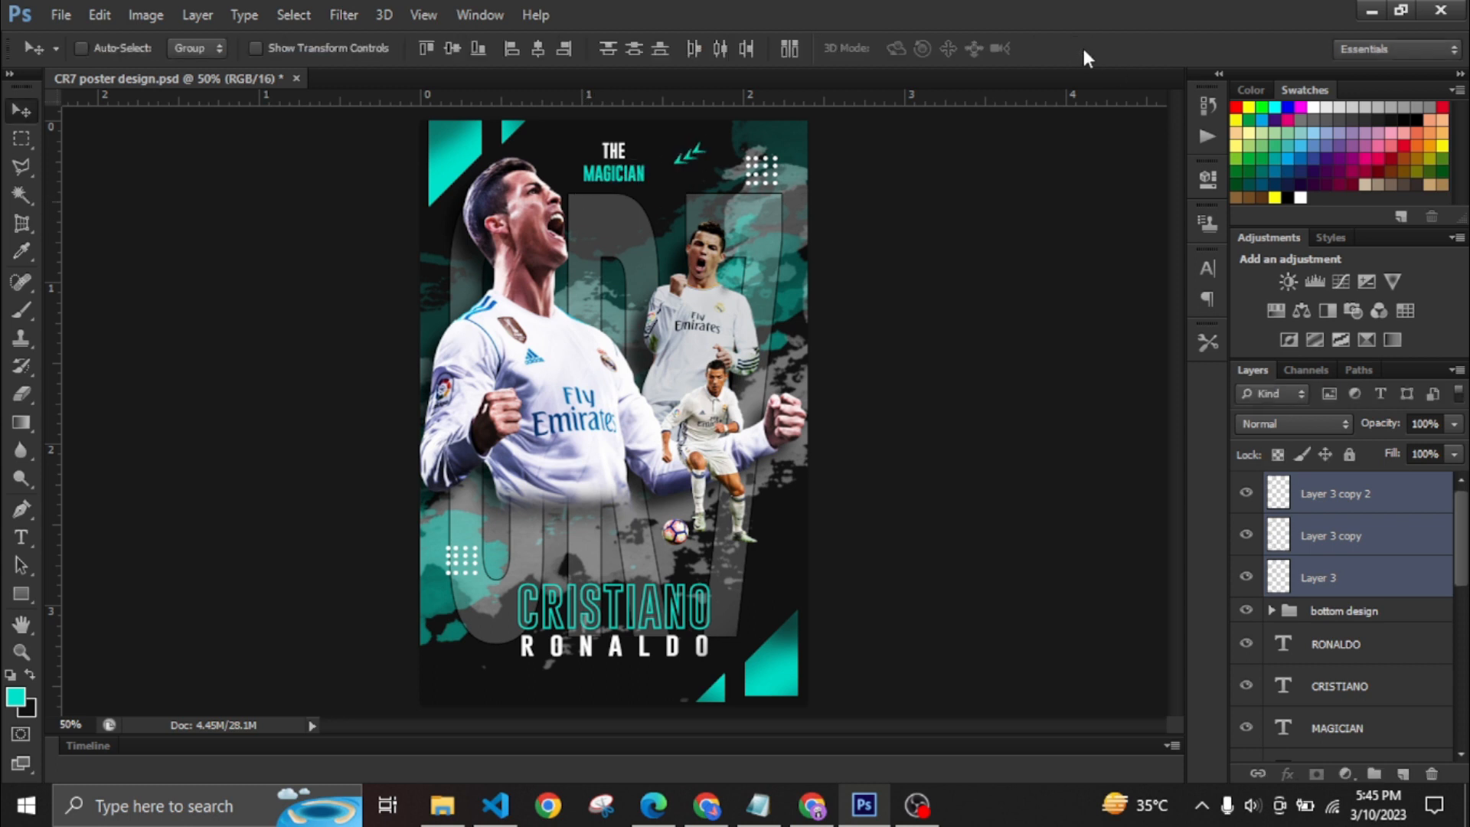
Step: Duplicate the slanted arrowhead row, place the two rows one below the other, and scale both down slightly together
key(ctrl+j)
drag(690, 150, 685, 174)
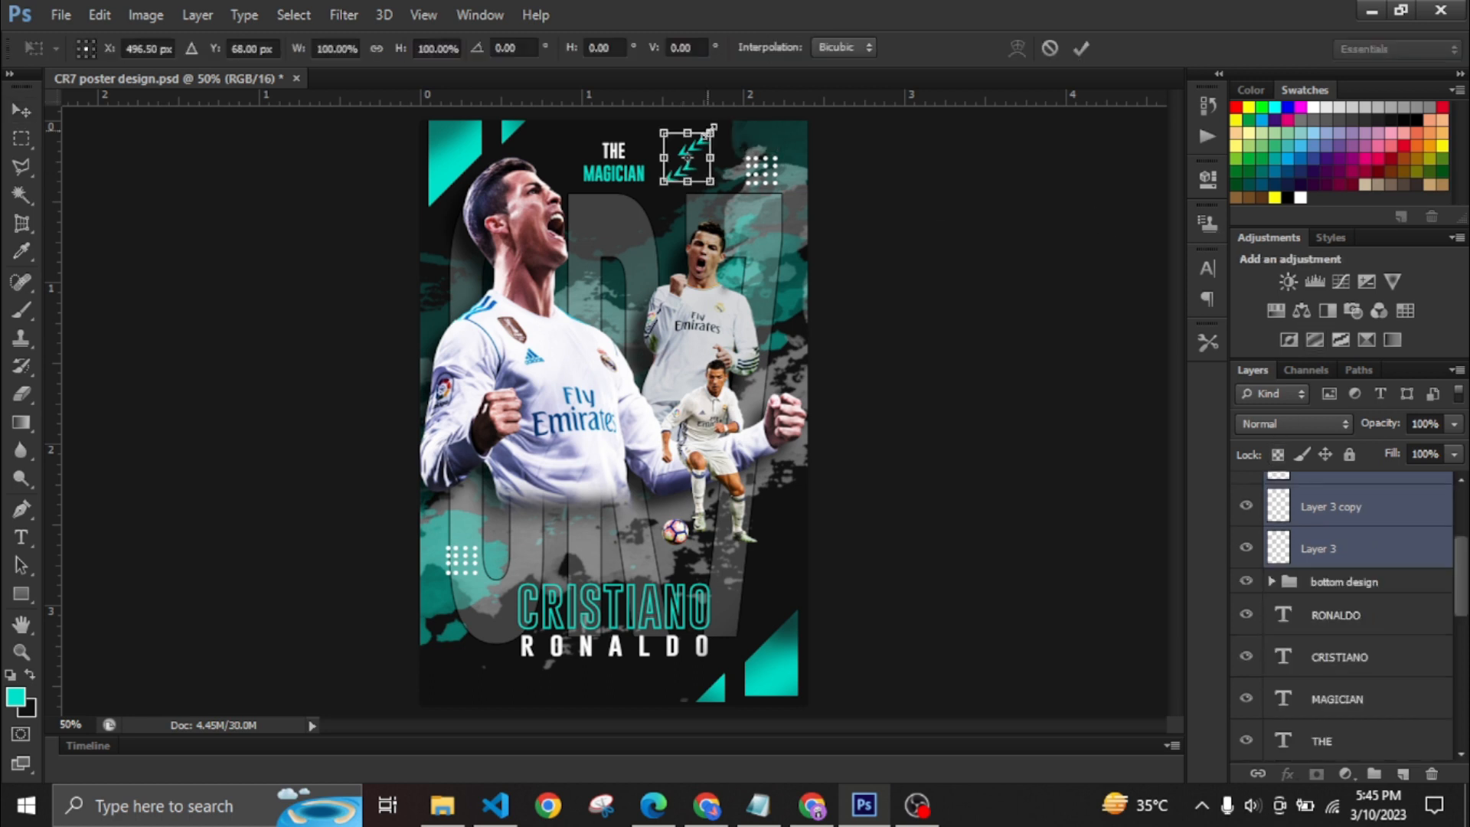
drag(711, 127, 703, 142)
click(1080, 48)
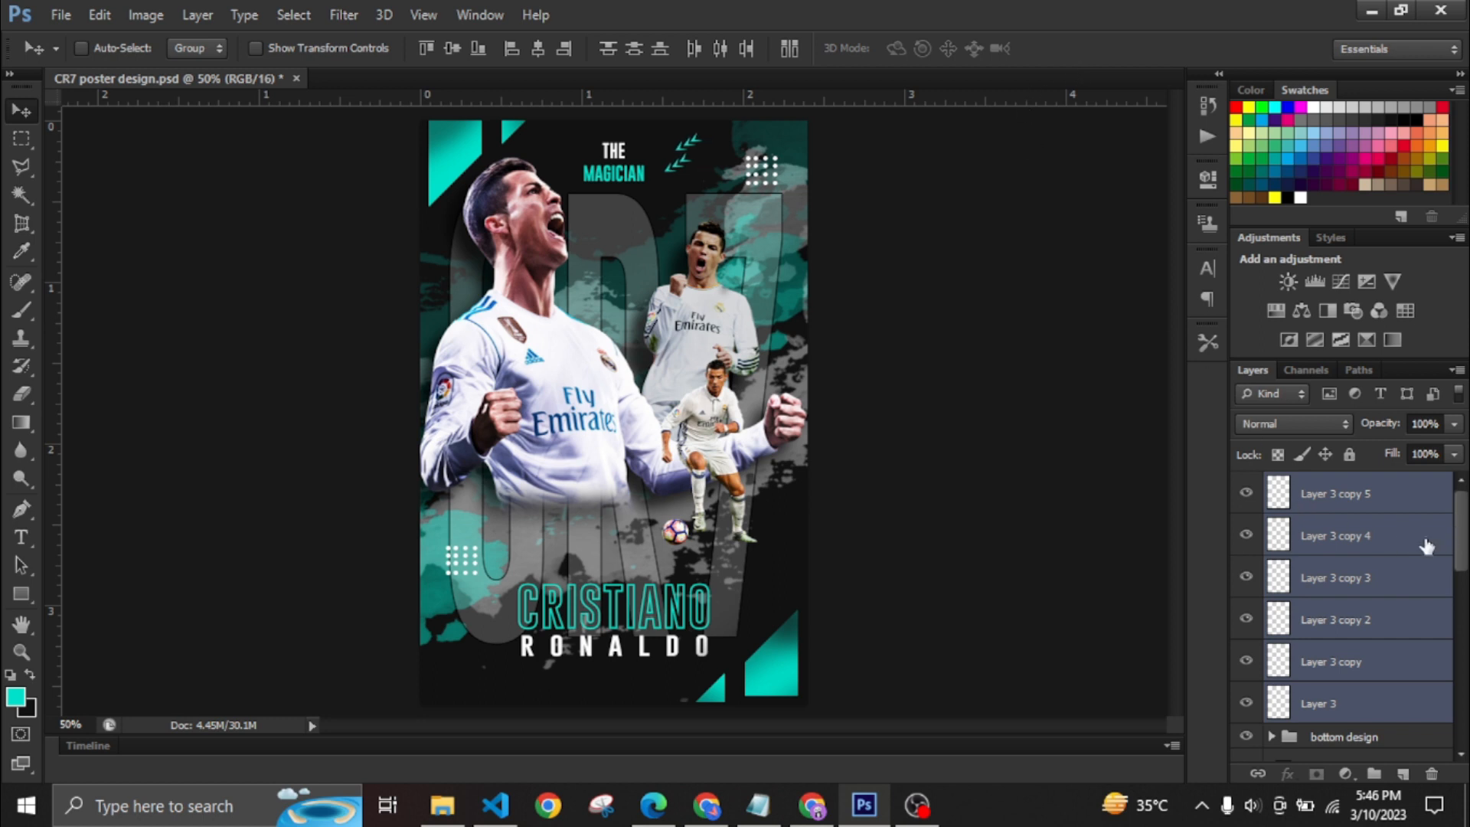
Step: Group the six arrowhead layers and name the group triangle type design 1
key(ctrl+g)
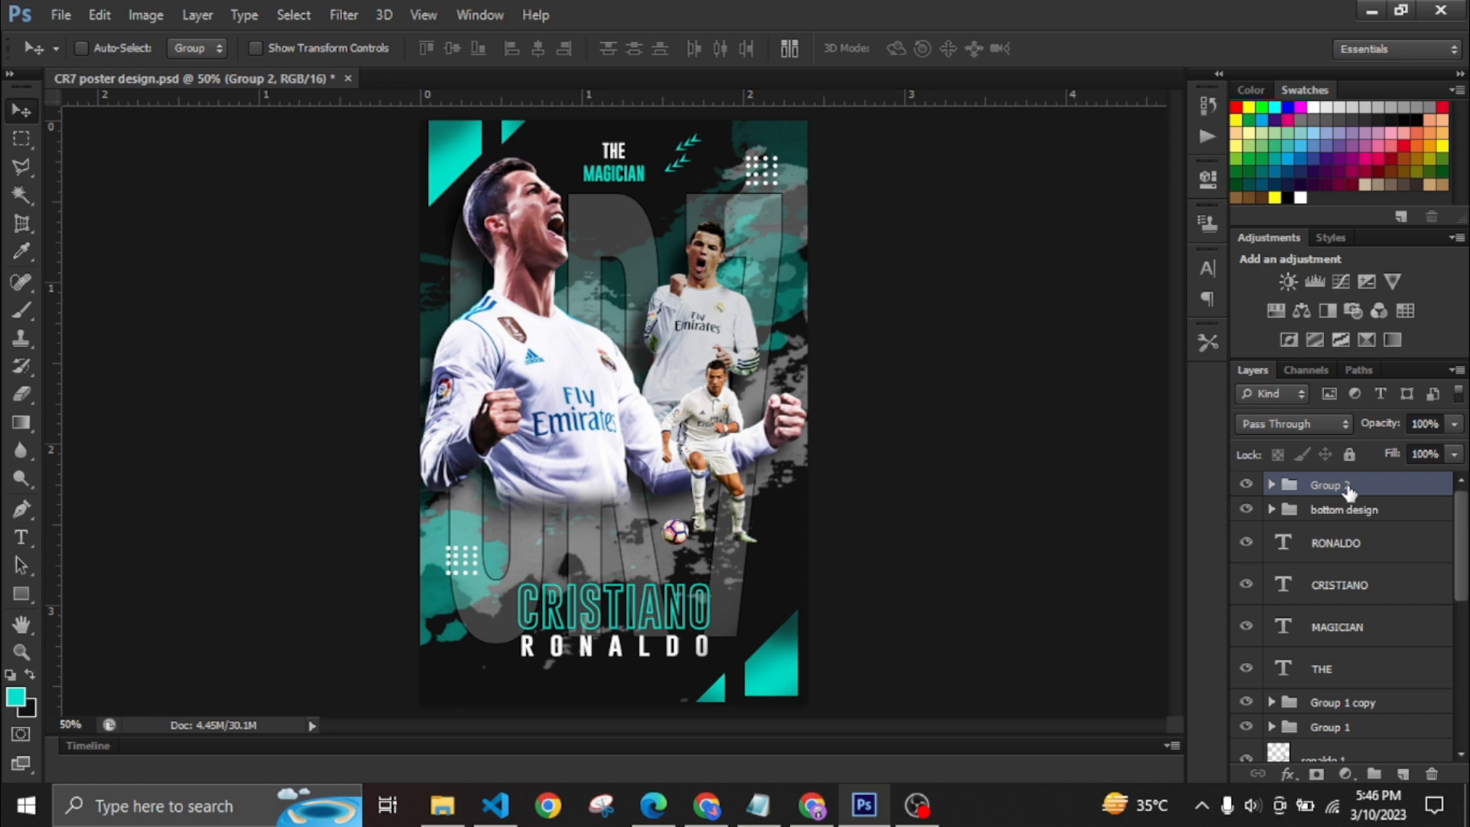
double_click(1328, 484)
text(triangle type design 1)
key(Return)
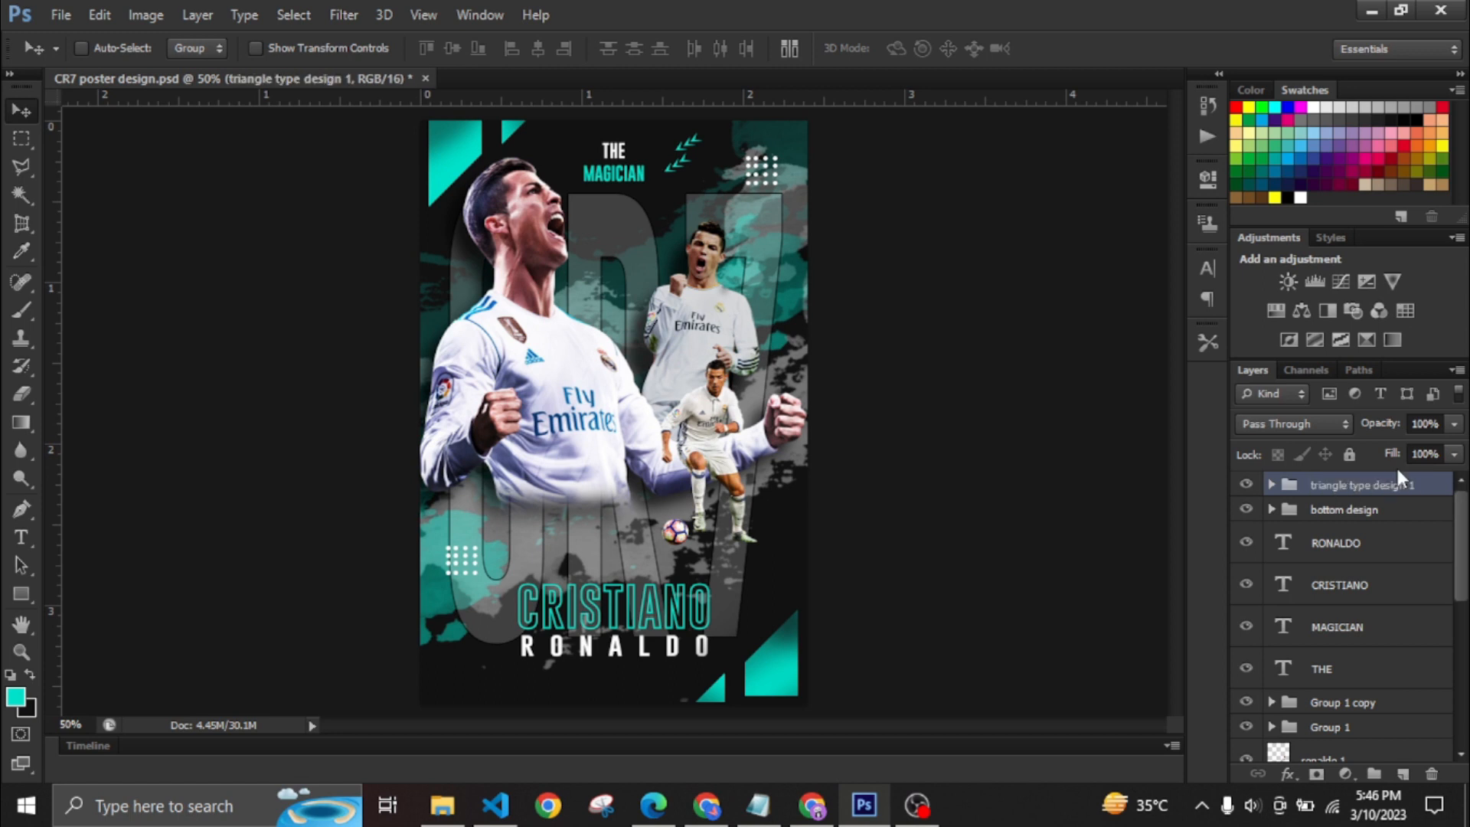
Step: Duplicate the triangle type design 1 group, move the copy to the poster's lower-left corner, and rotate it about 13.8°
key(ctrl+j)
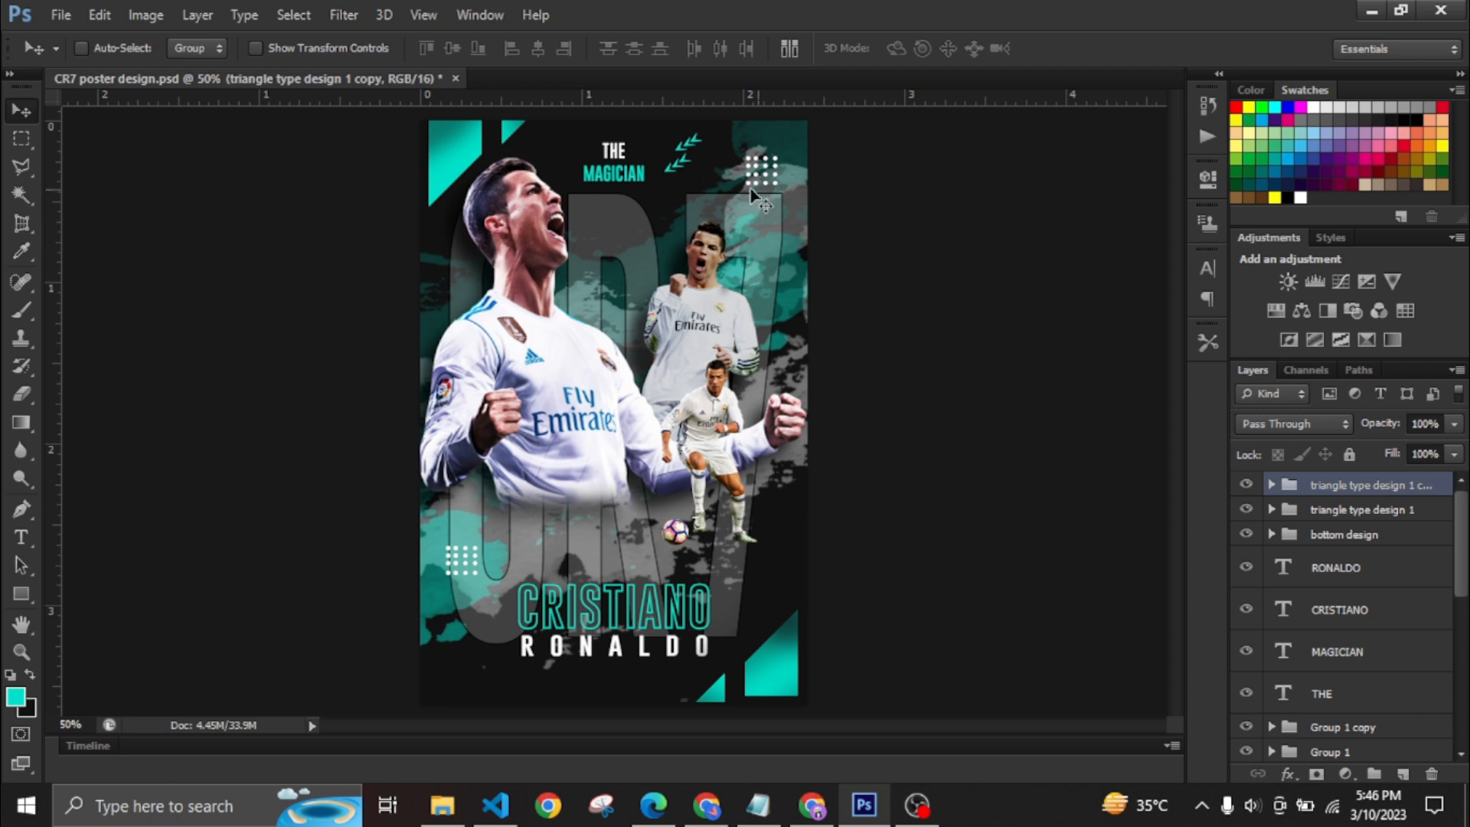
drag(678, 176, 314, 695)
key(ctrl+t)
click(1080, 47)
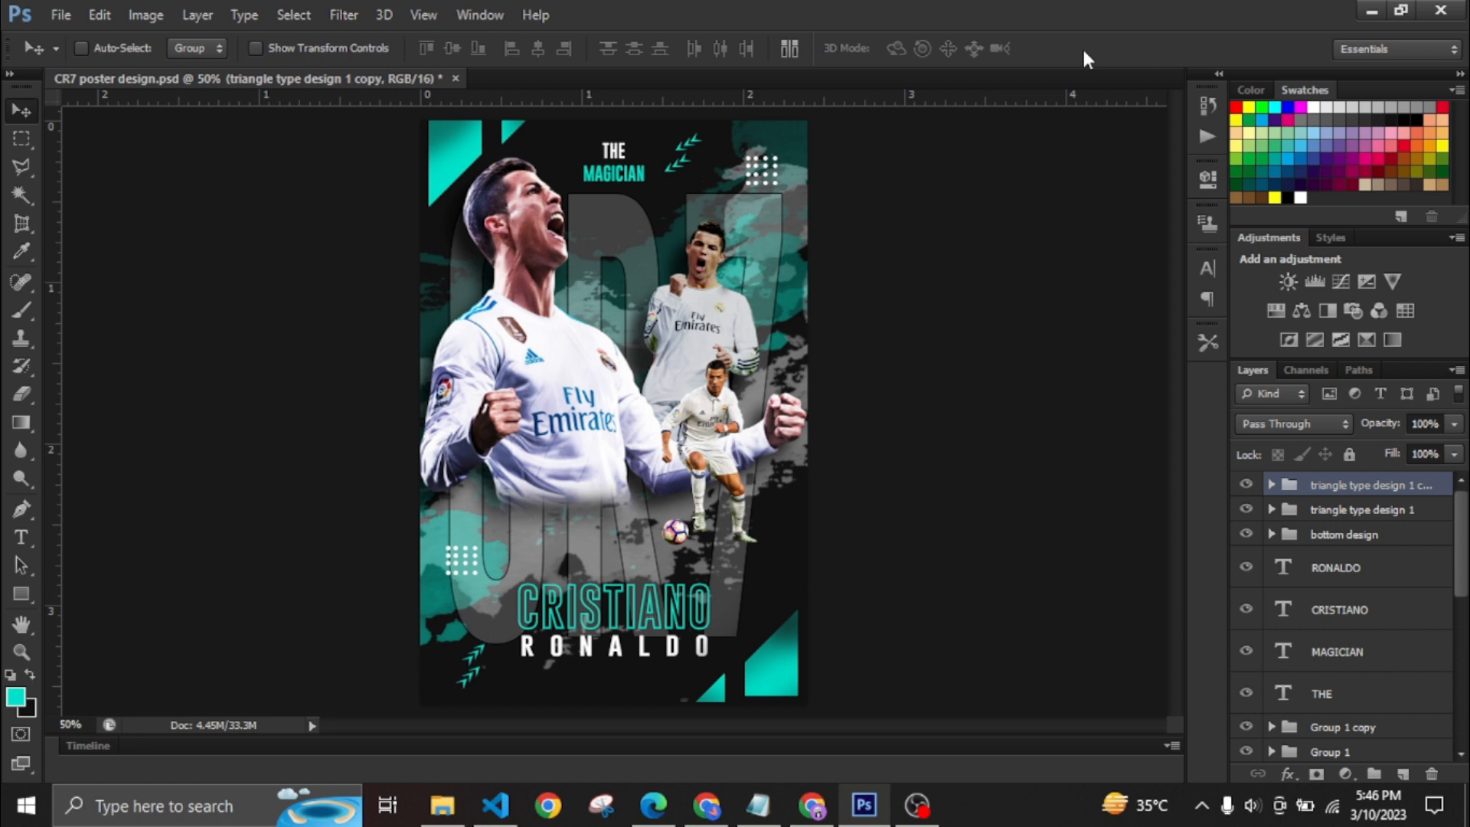
key(ctrl+t)
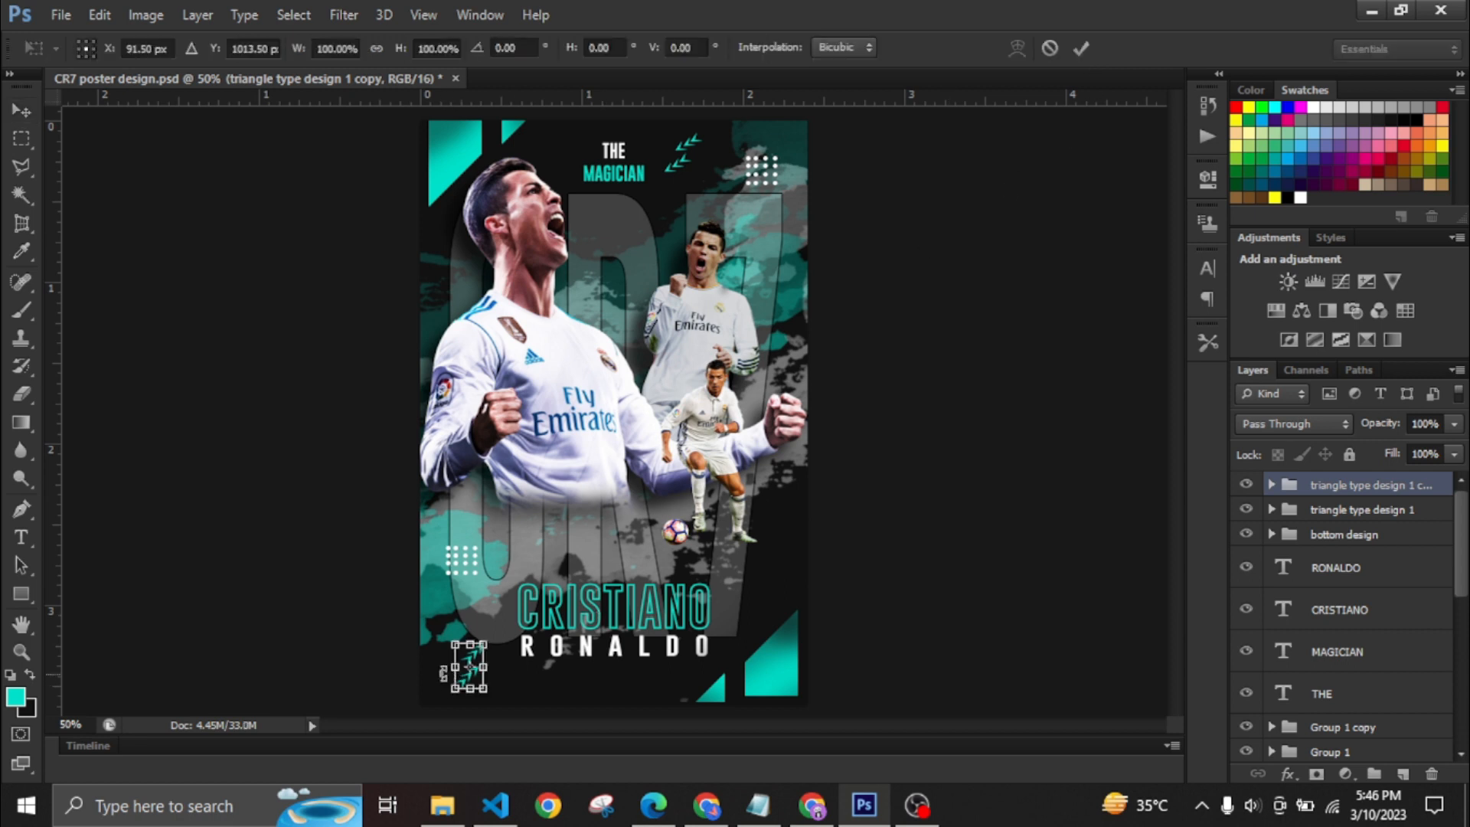
drag(441, 672, 423, 664)
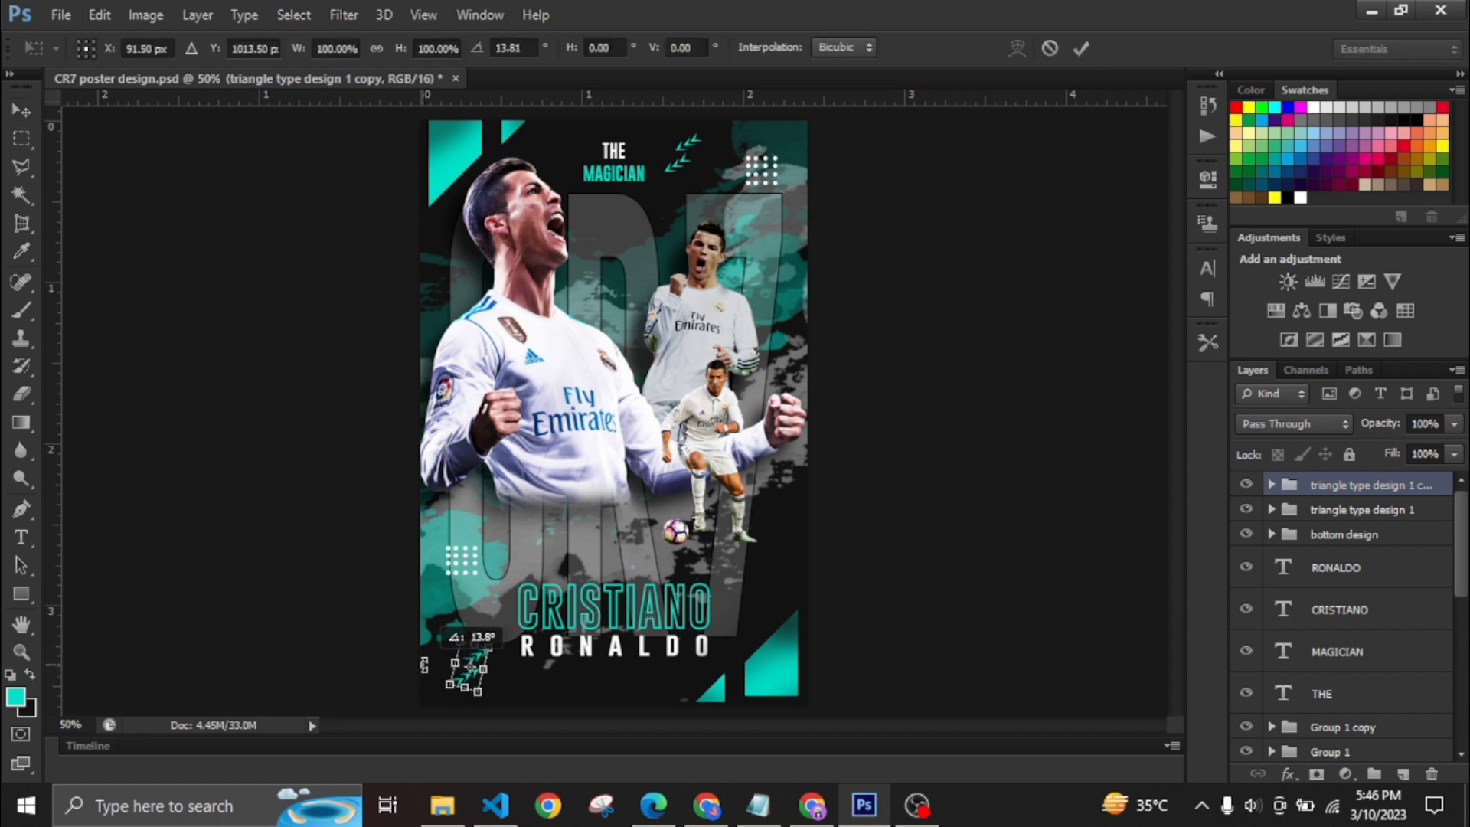
click(1081, 47)
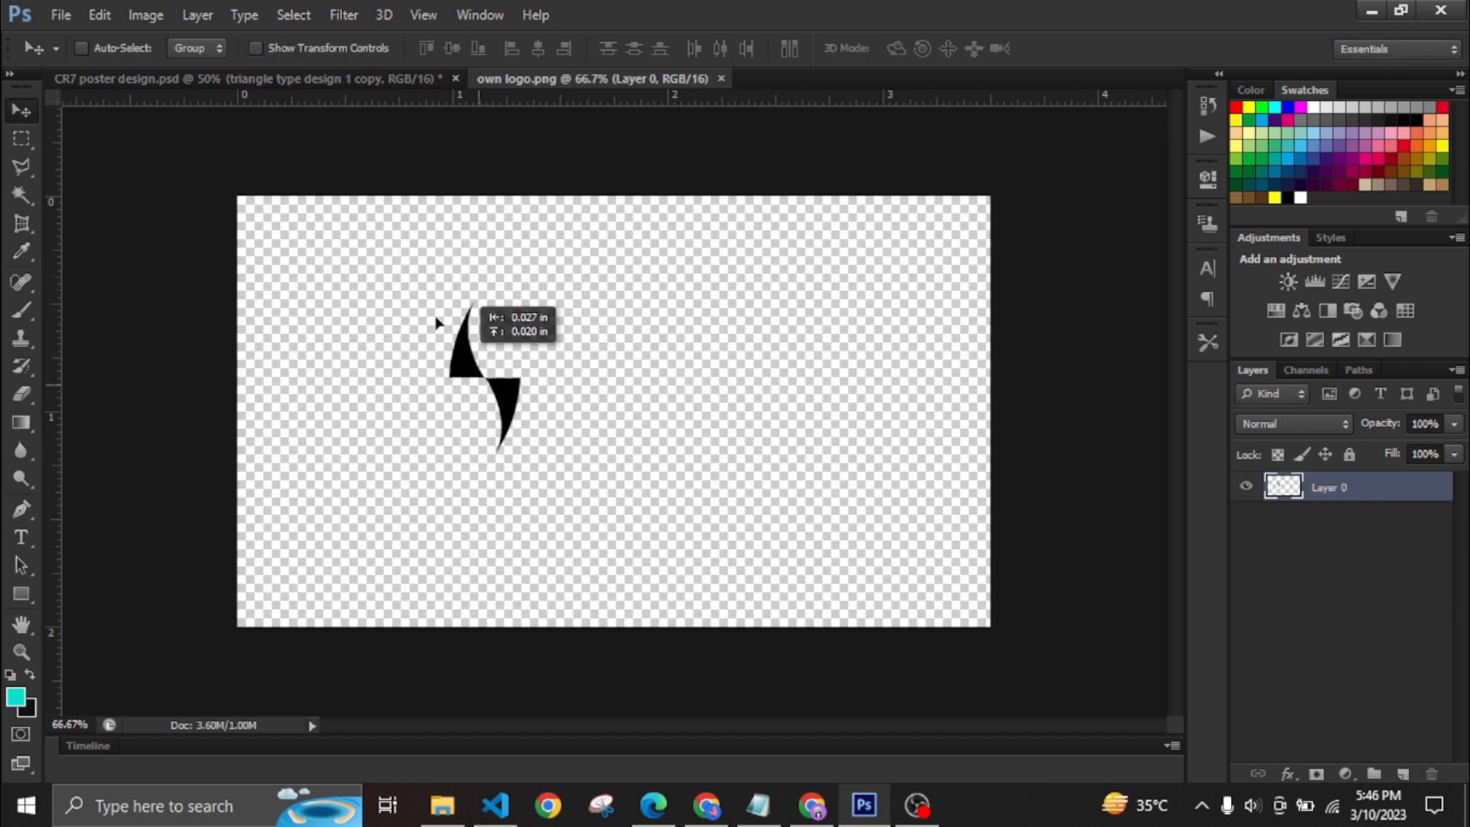
Step: Bring the black logo from own logo.png into the poster and scale it to fit the upper-left teal block
drag(474, 310, 461, 132)
key(ctrl+t)
click(1082, 49)
key(ctrl+t)
click(1080, 49)
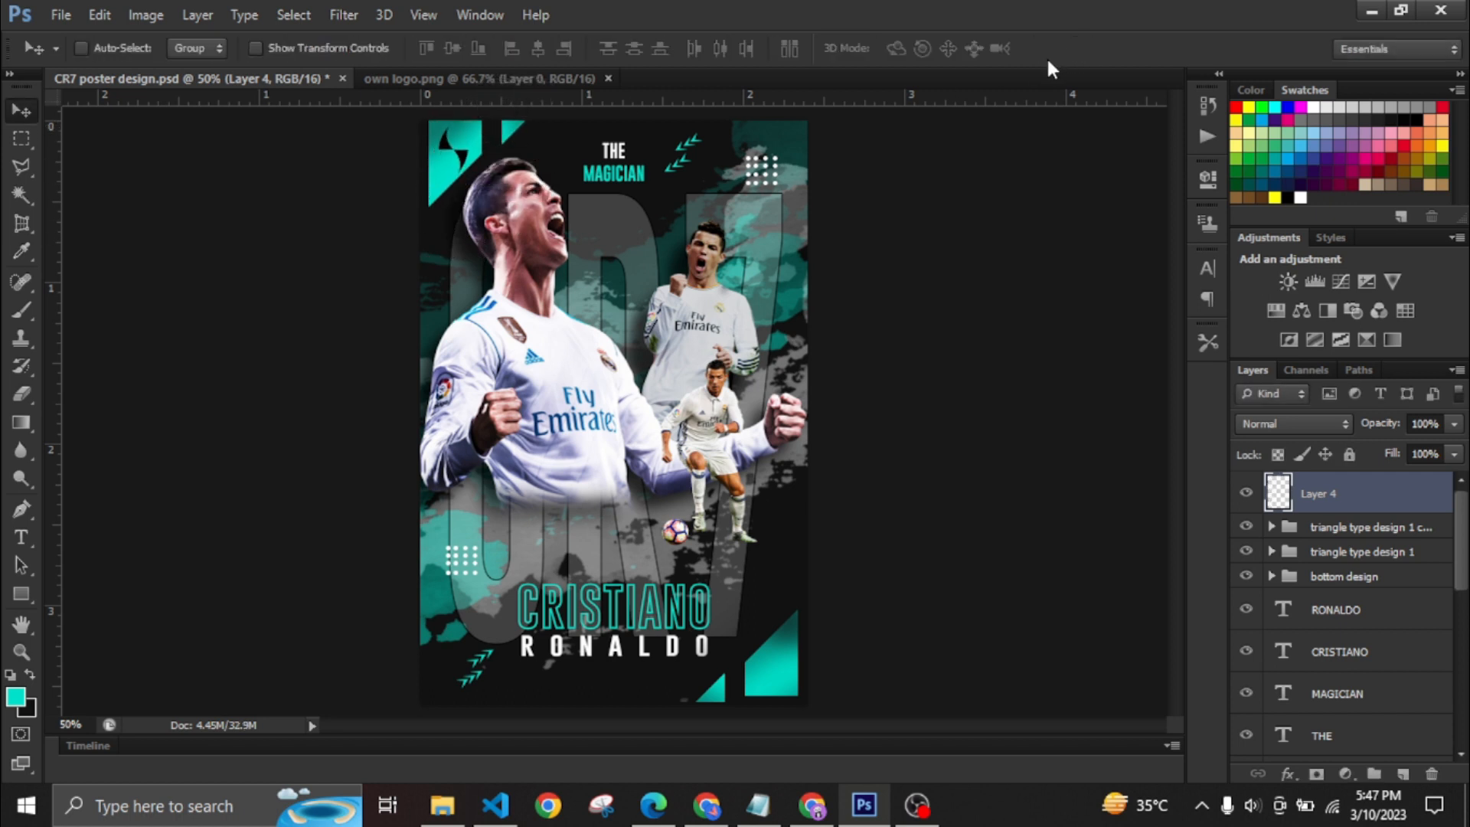
key(ctrl+t)
drag(466, 128, 463, 131)
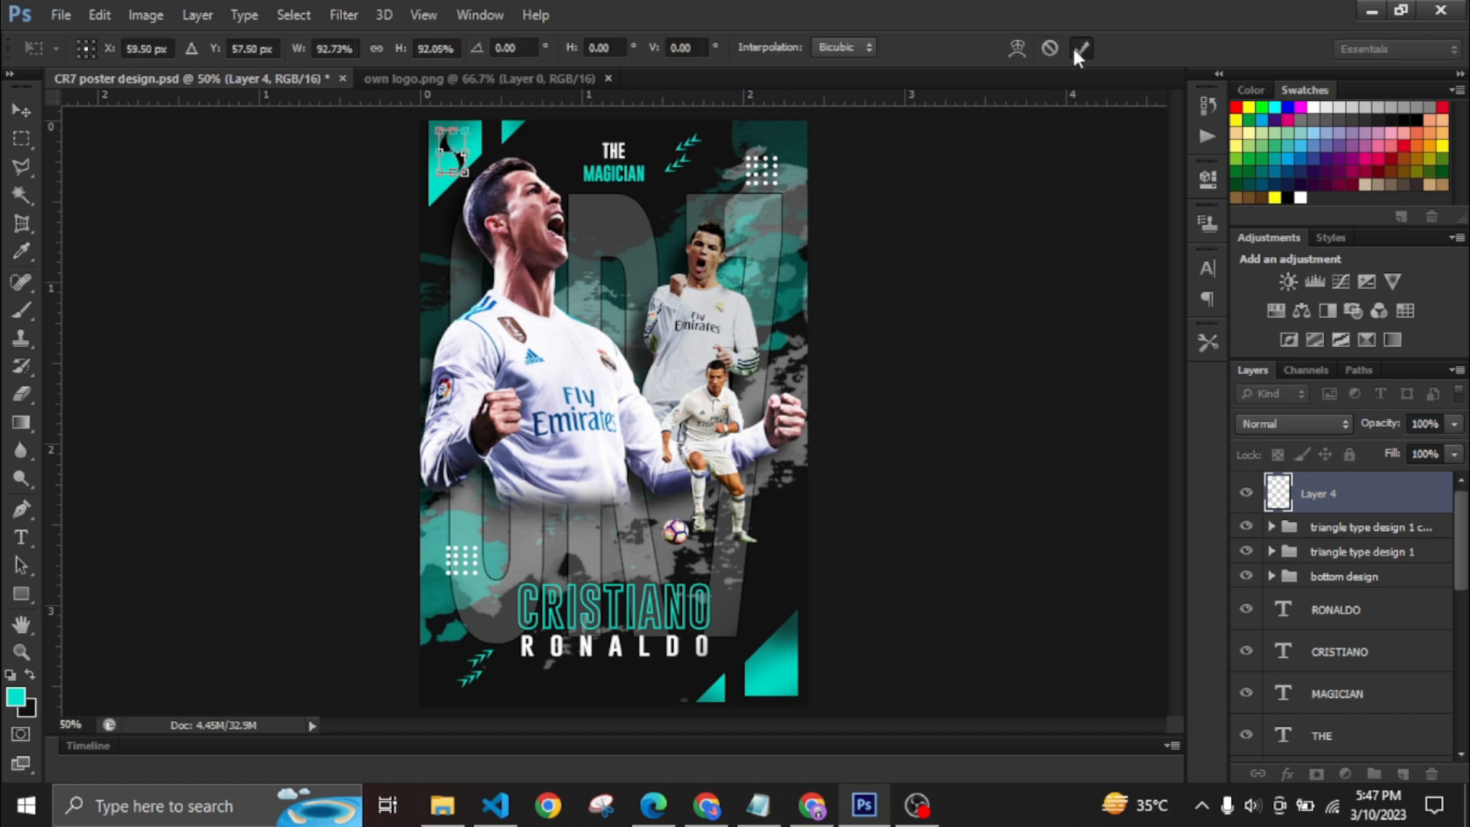
click(1075, 51)
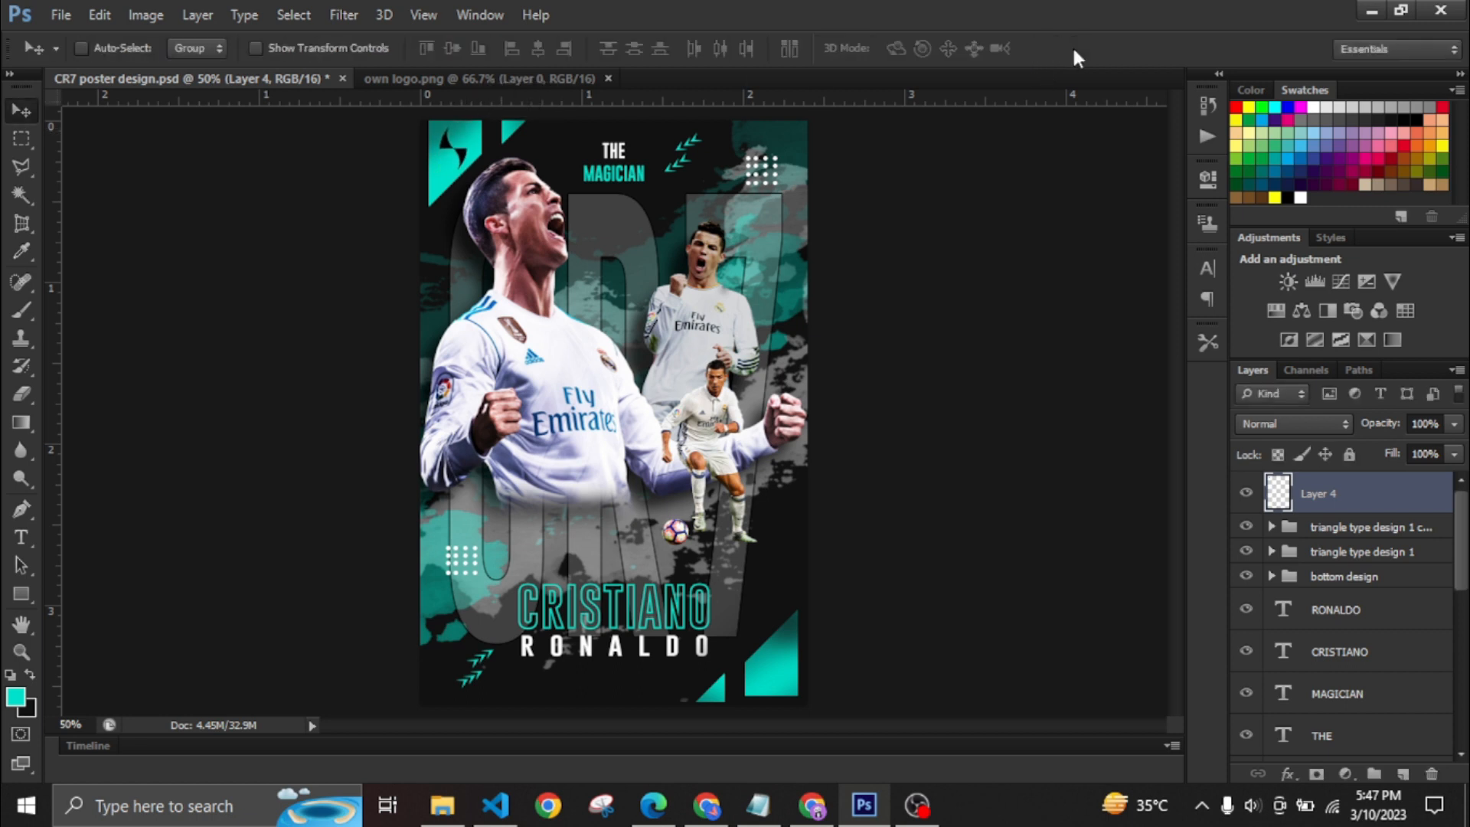
Step: Draw a small teal square with the Rectangle tool near the lower-right poster edge and duplicate it into a vertical column of three
key(ctrl+shift+alt+n)
click(24, 603)
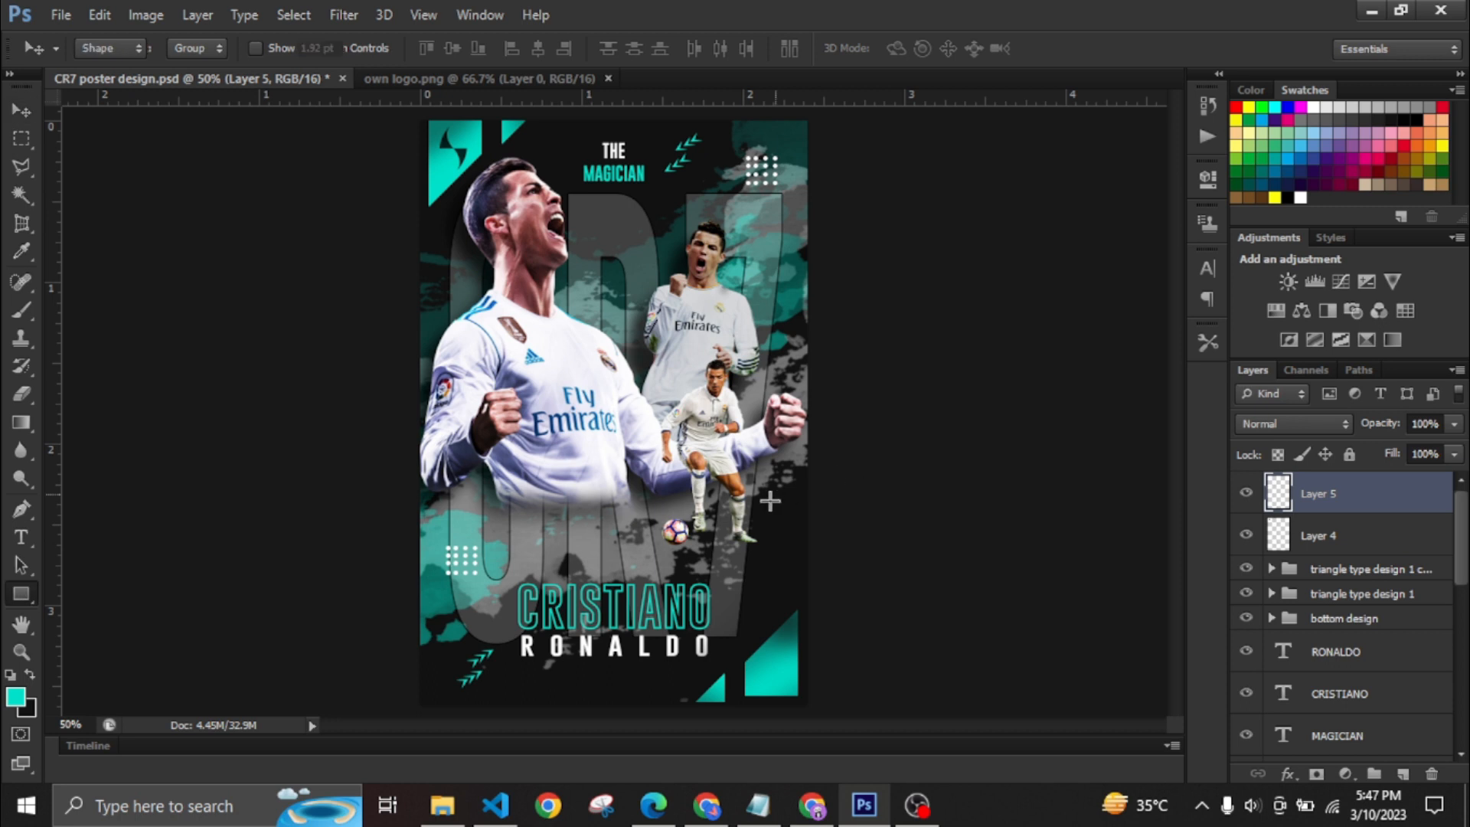
drag(770, 512, 777, 522)
click(23, 111)
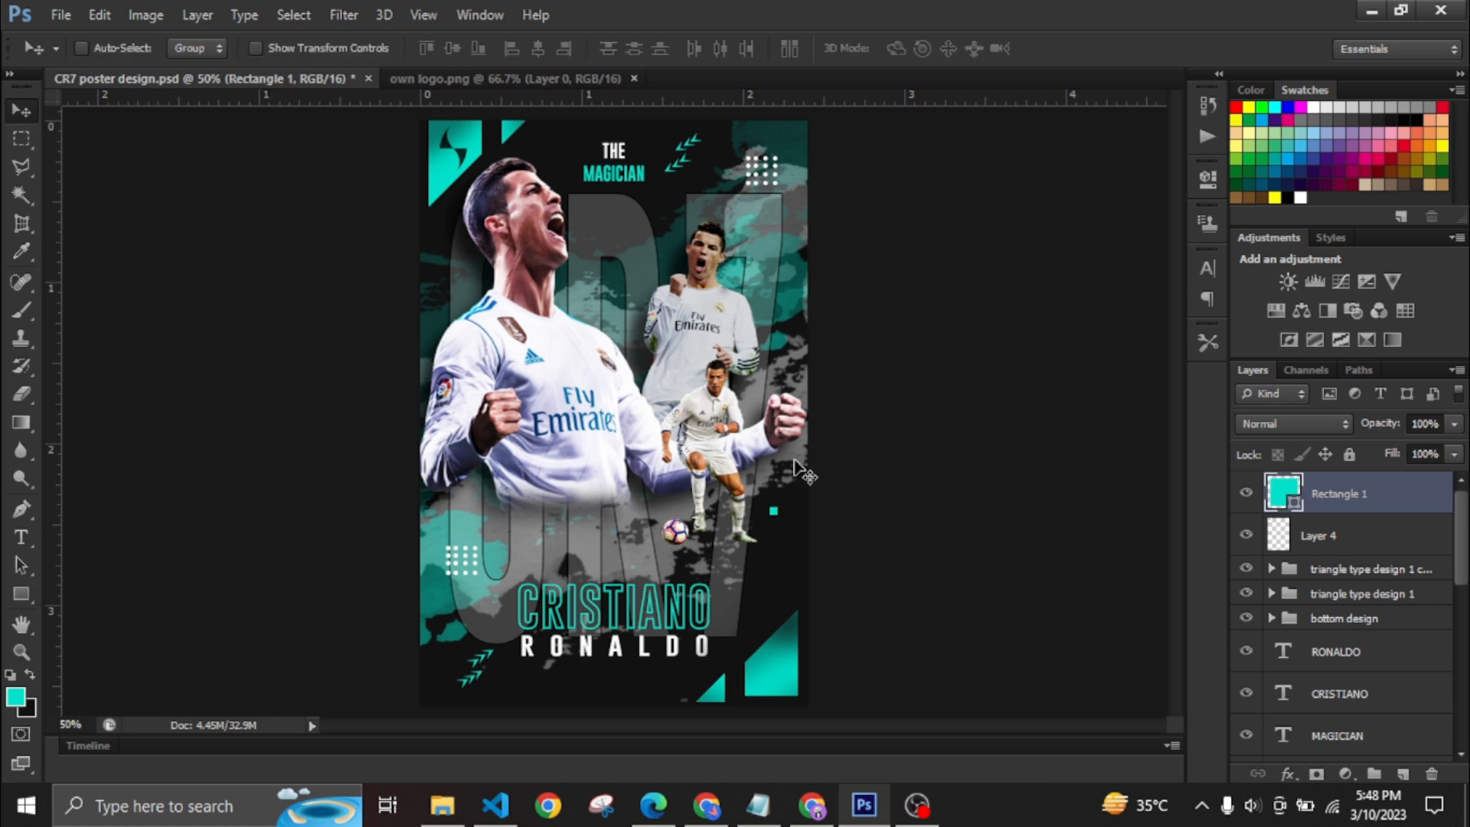
drag(775, 519, 773, 546)
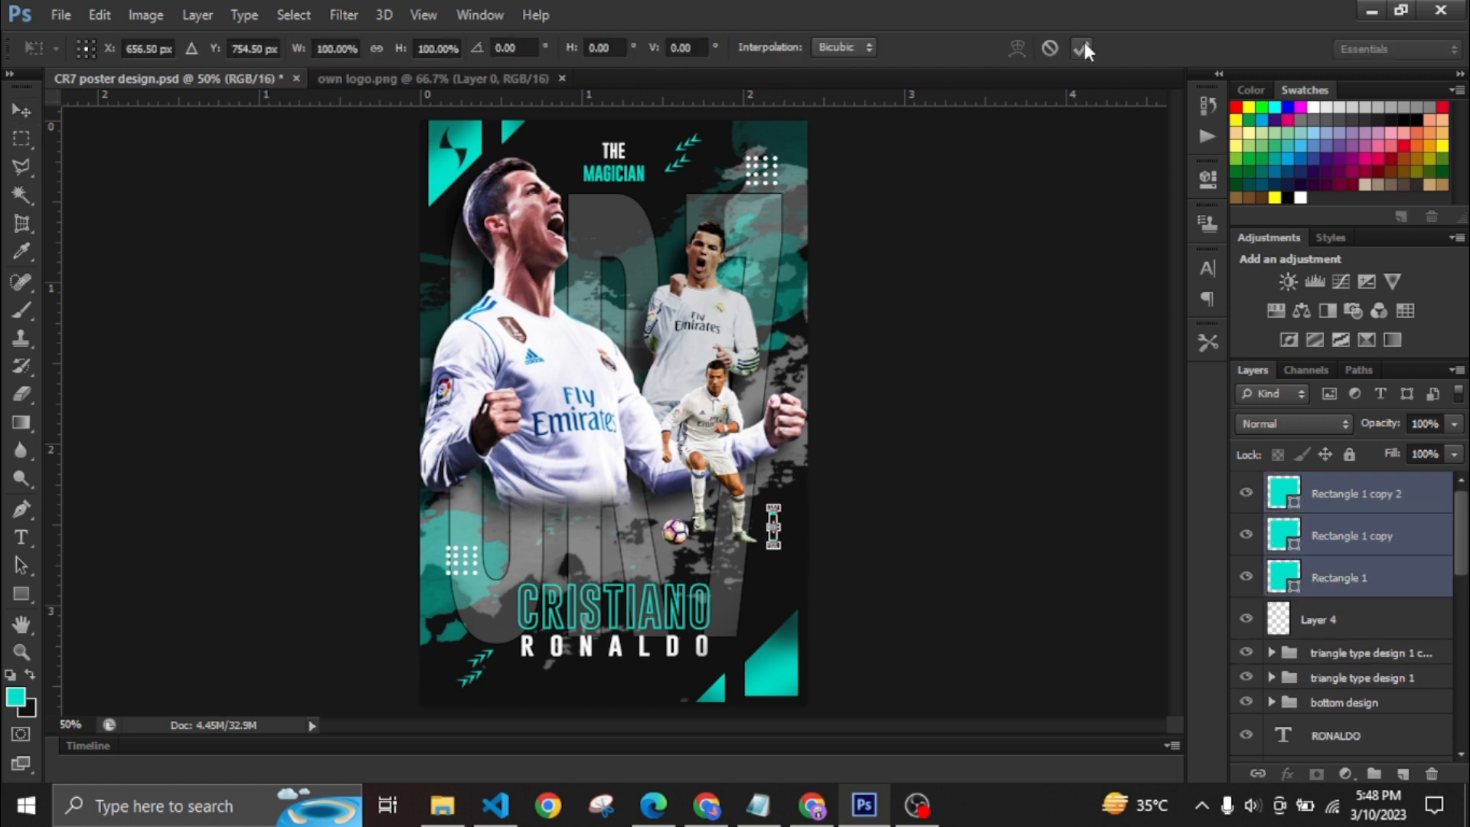
click(1083, 46)
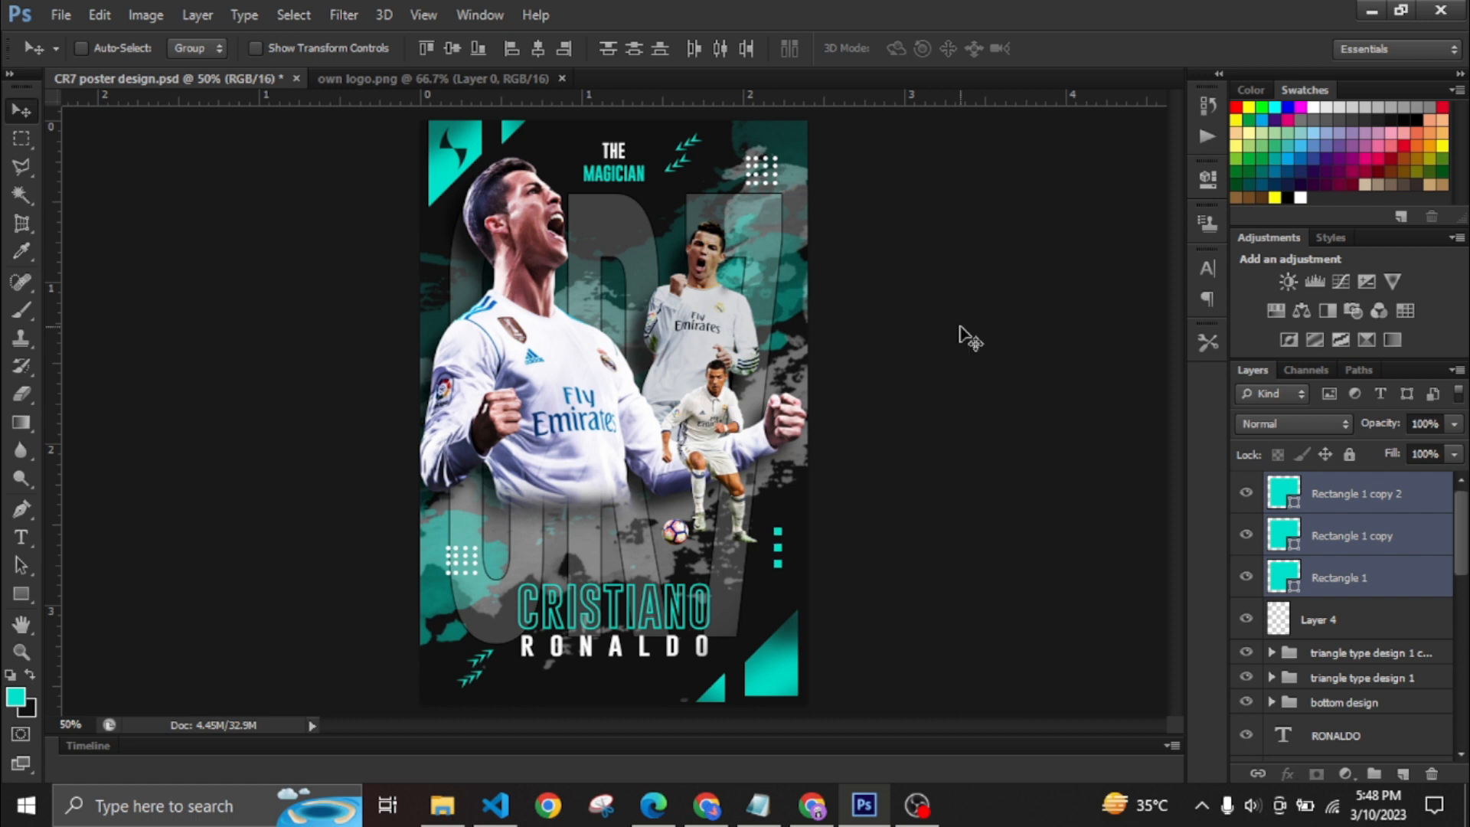
Step: Duplicate two of the teal squares, rotate the copies 90°, and place them at the column's top to form a corner
key(ctrl+j)
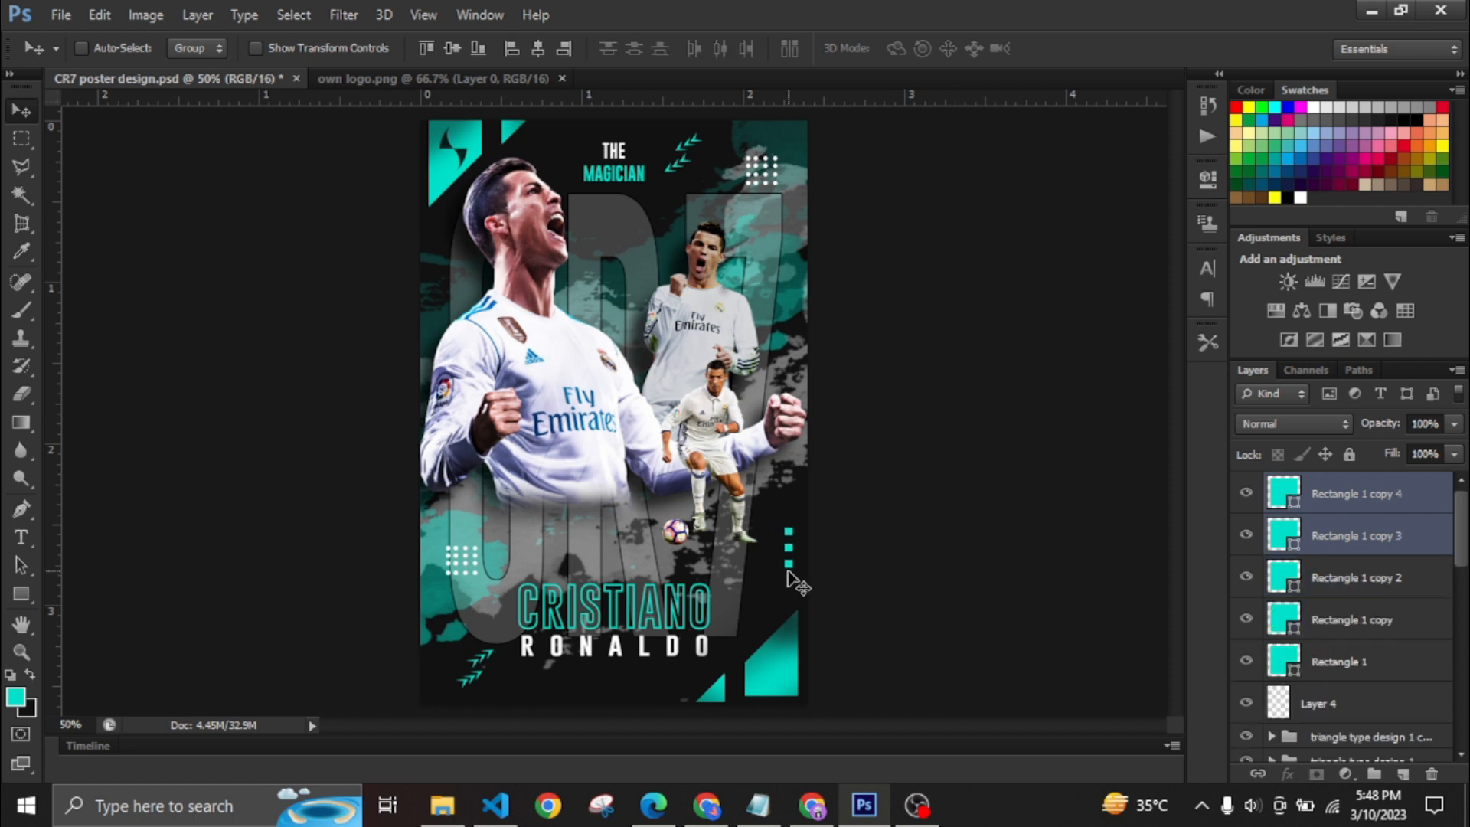
key(ctrl+t)
drag(814, 558, 788, 592)
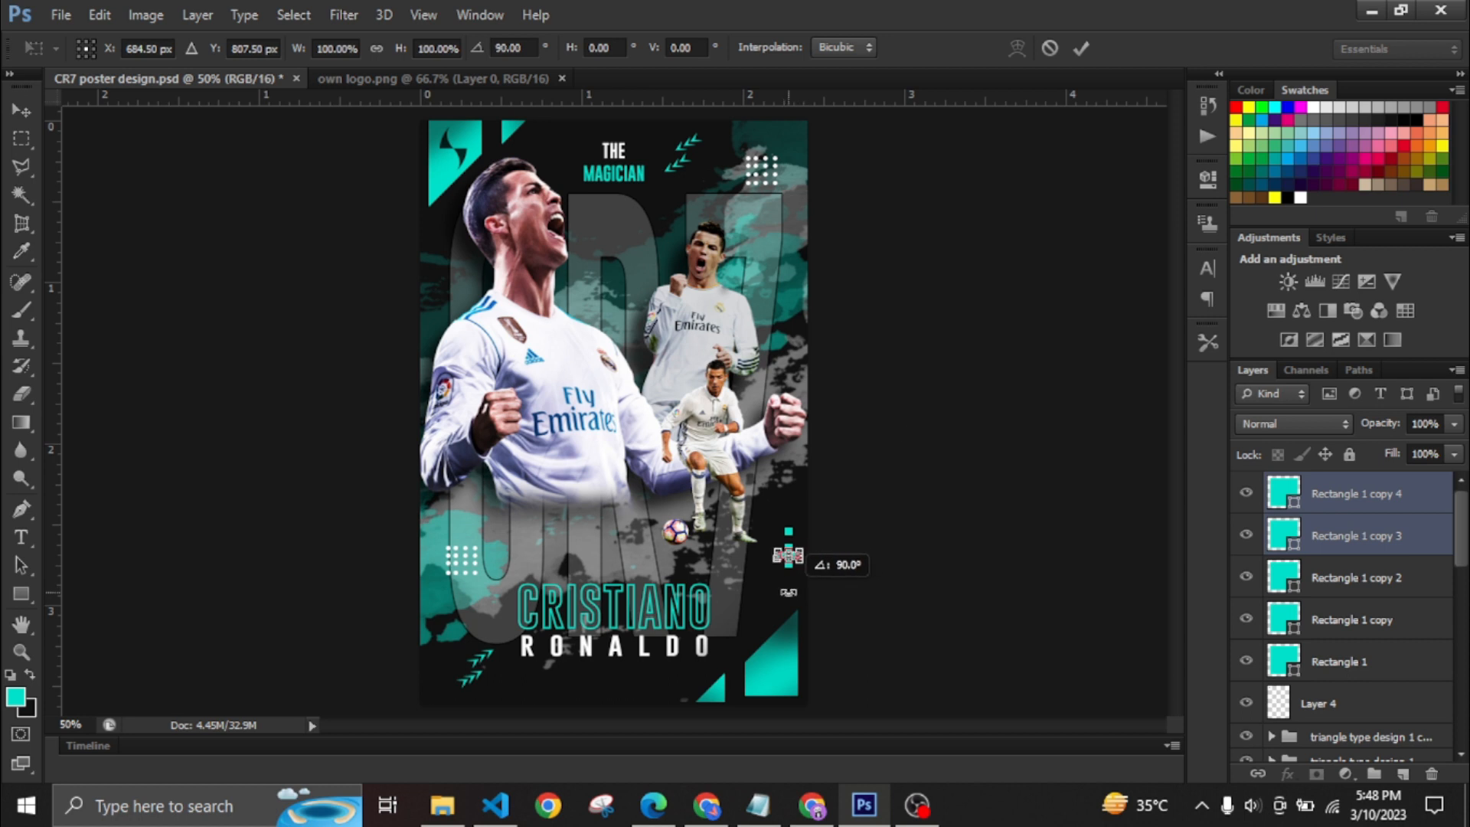
click(1080, 44)
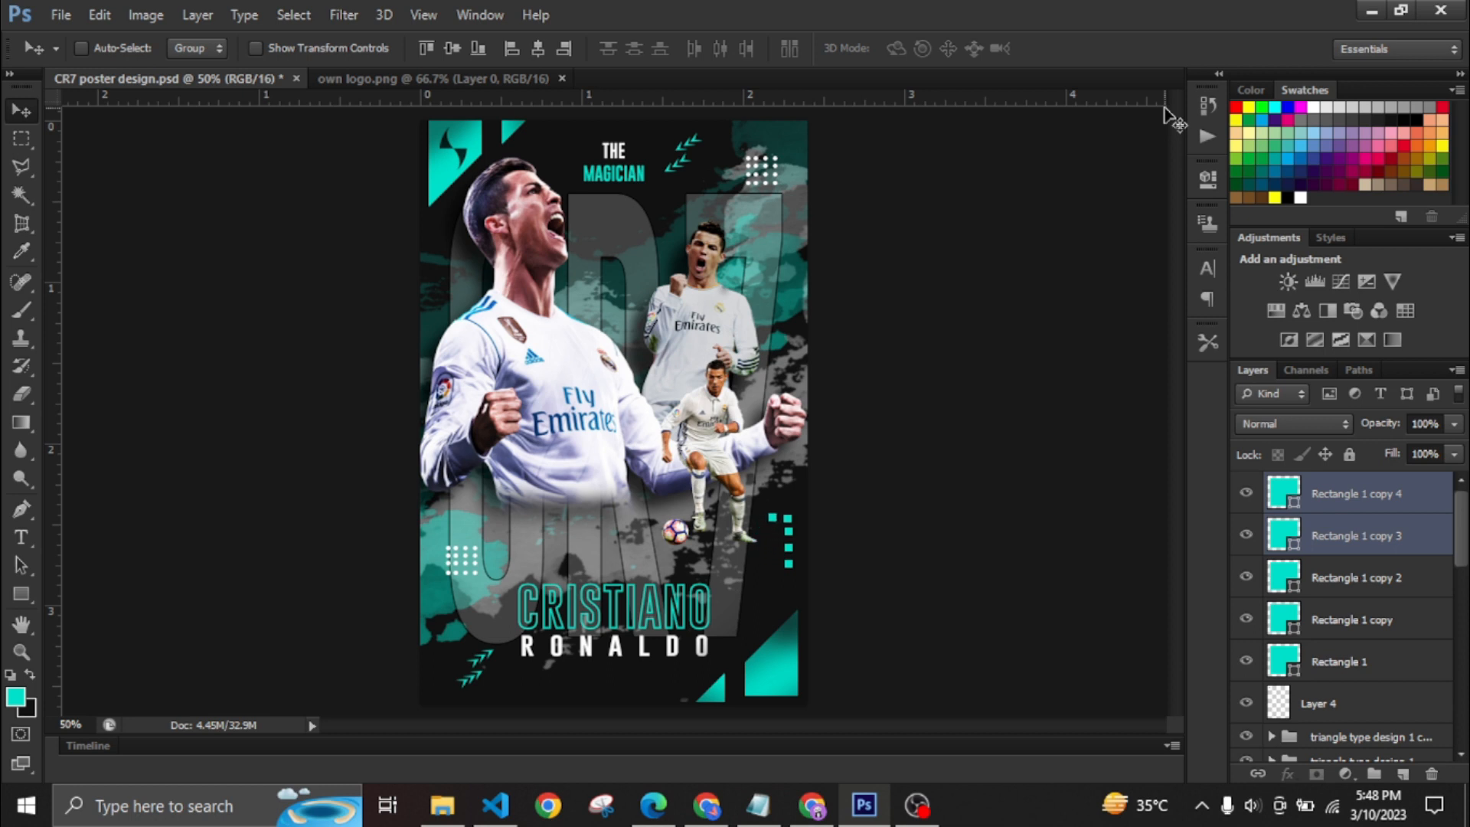
Step: Tighten the spacing of the top squares, then group the square layers under the name square design
click(1363, 499)
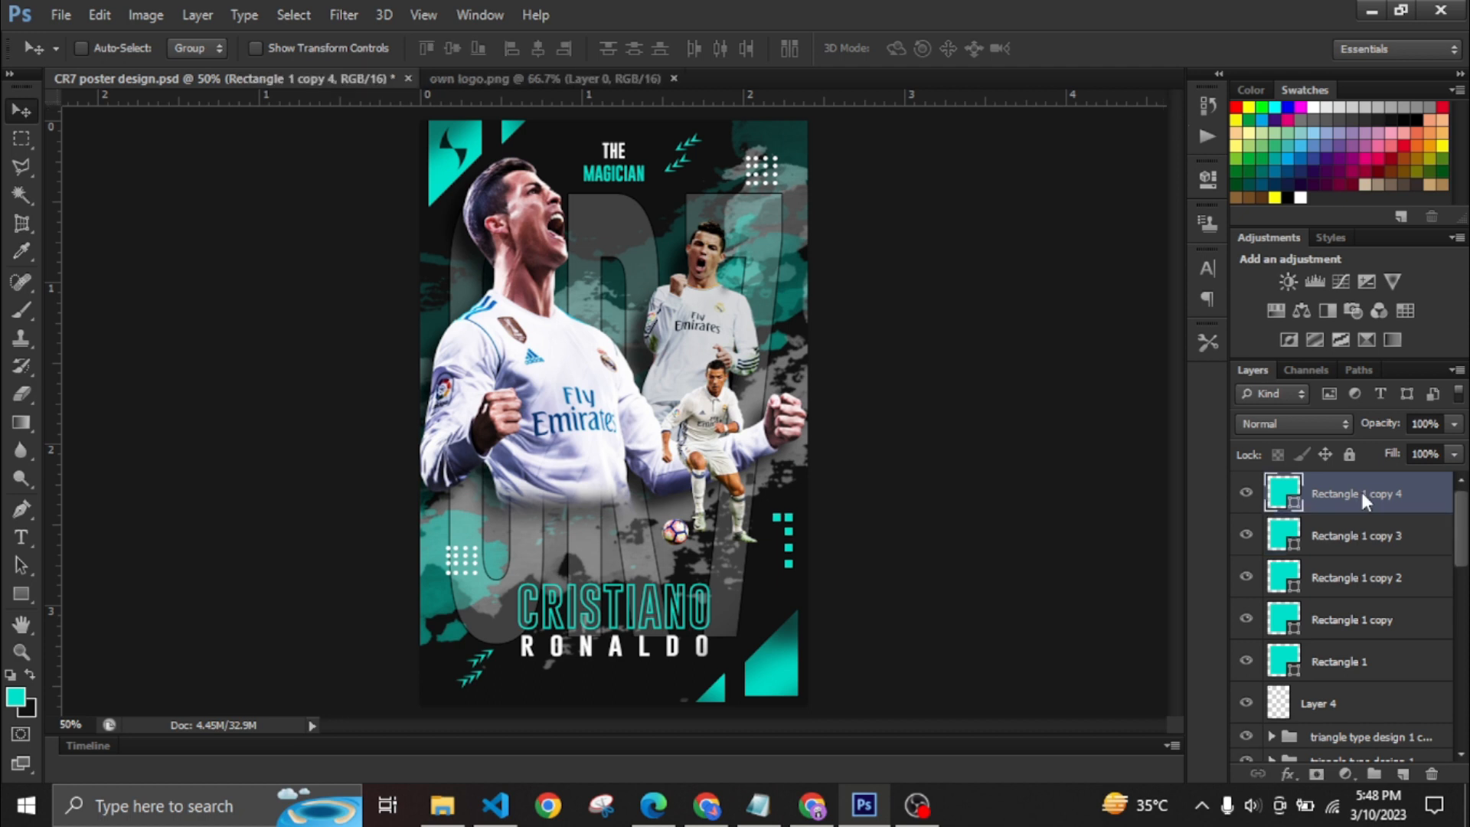
click(1341, 548)
click(1349, 582)
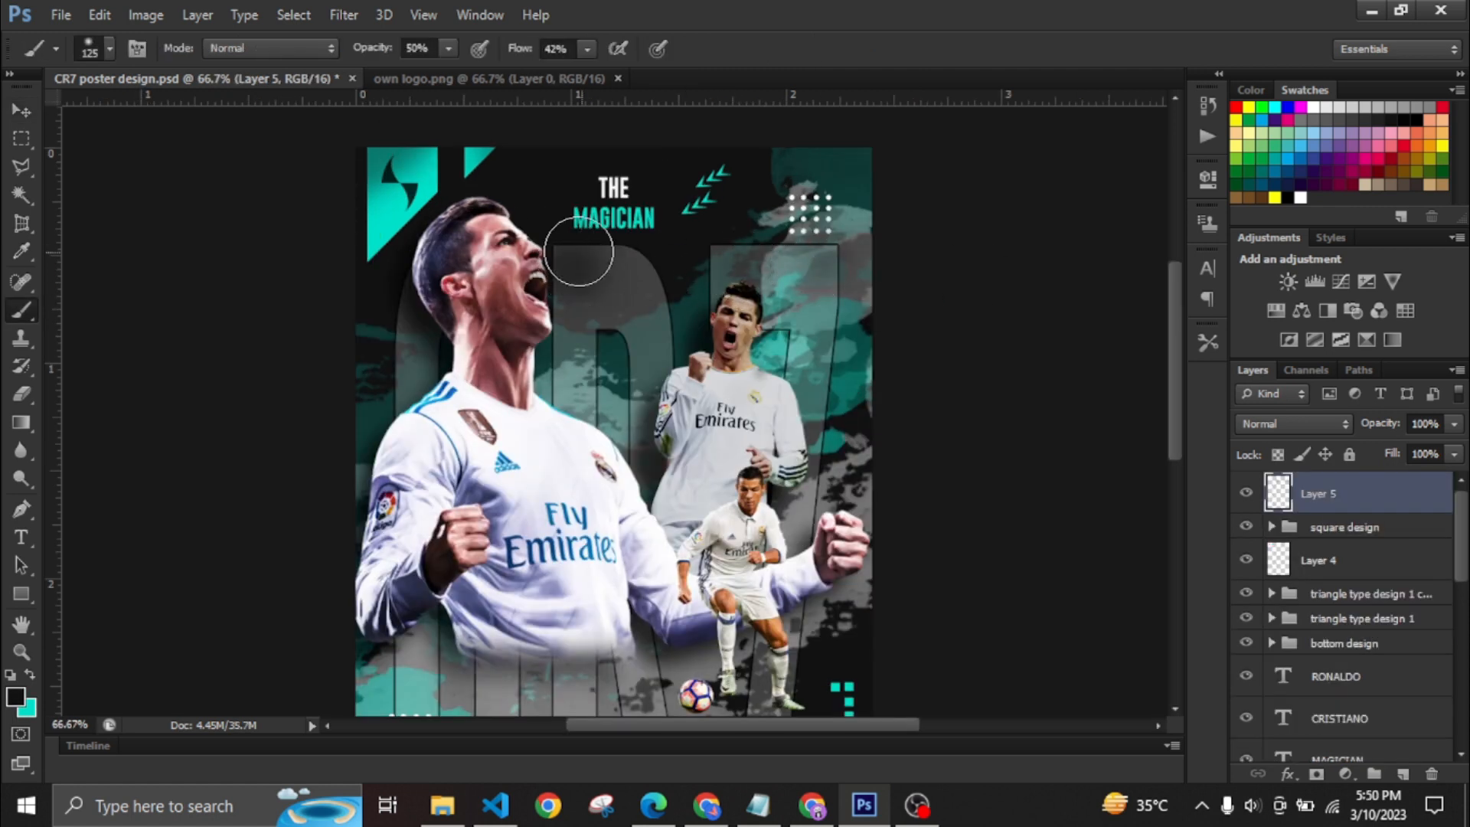
Step: Shade the large CR7 lettering on a new layer with a soft black 125 px brush at 50% opacity and 42% flow
drag(1175, 312, 1175, 394)
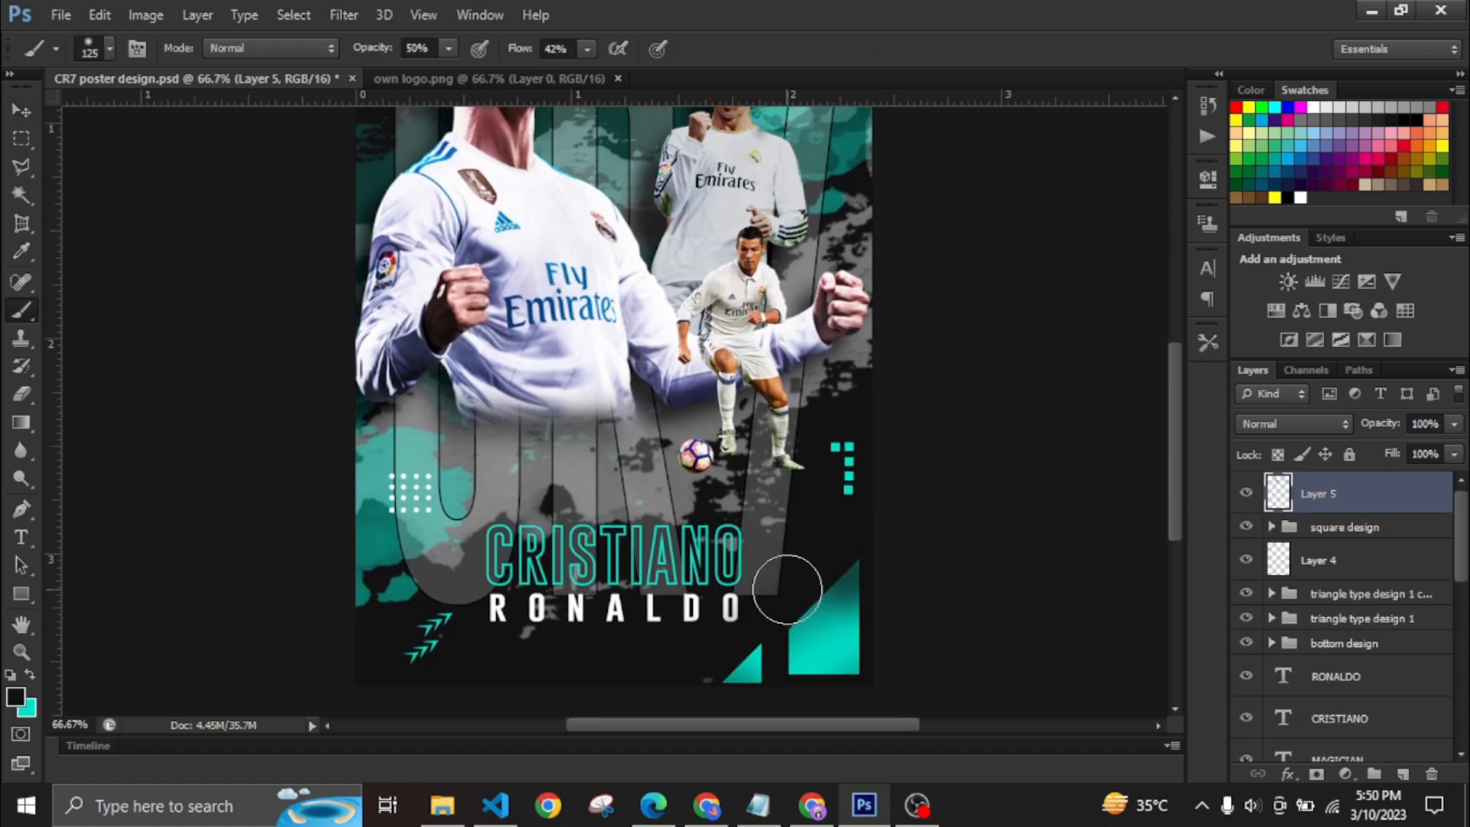
drag(439, 592, 456, 606)
drag(1173, 443, 1113, 336)
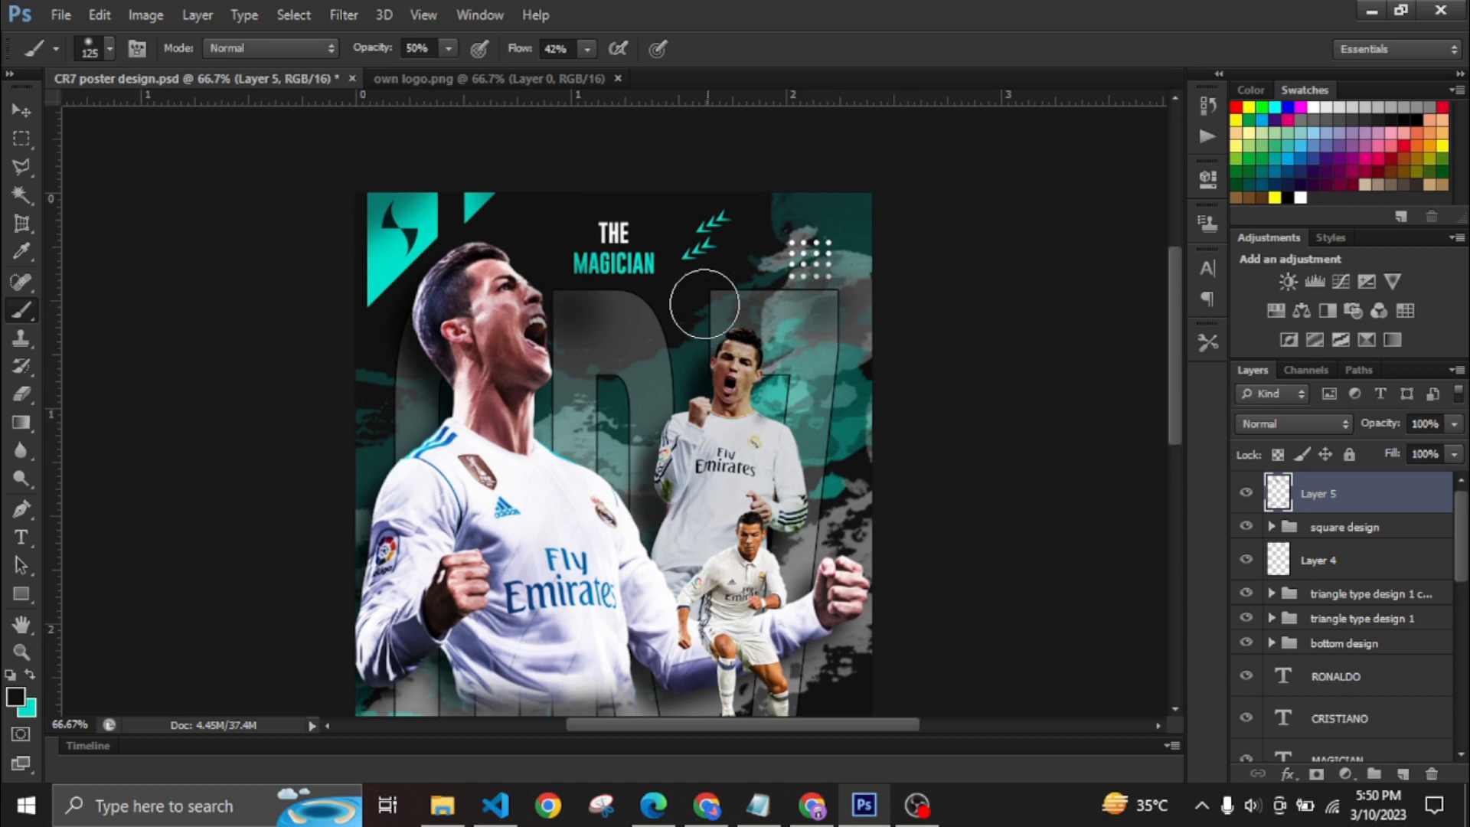
drag(1174, 282, 1171, 323)
scroll(869, 499, up, 1)
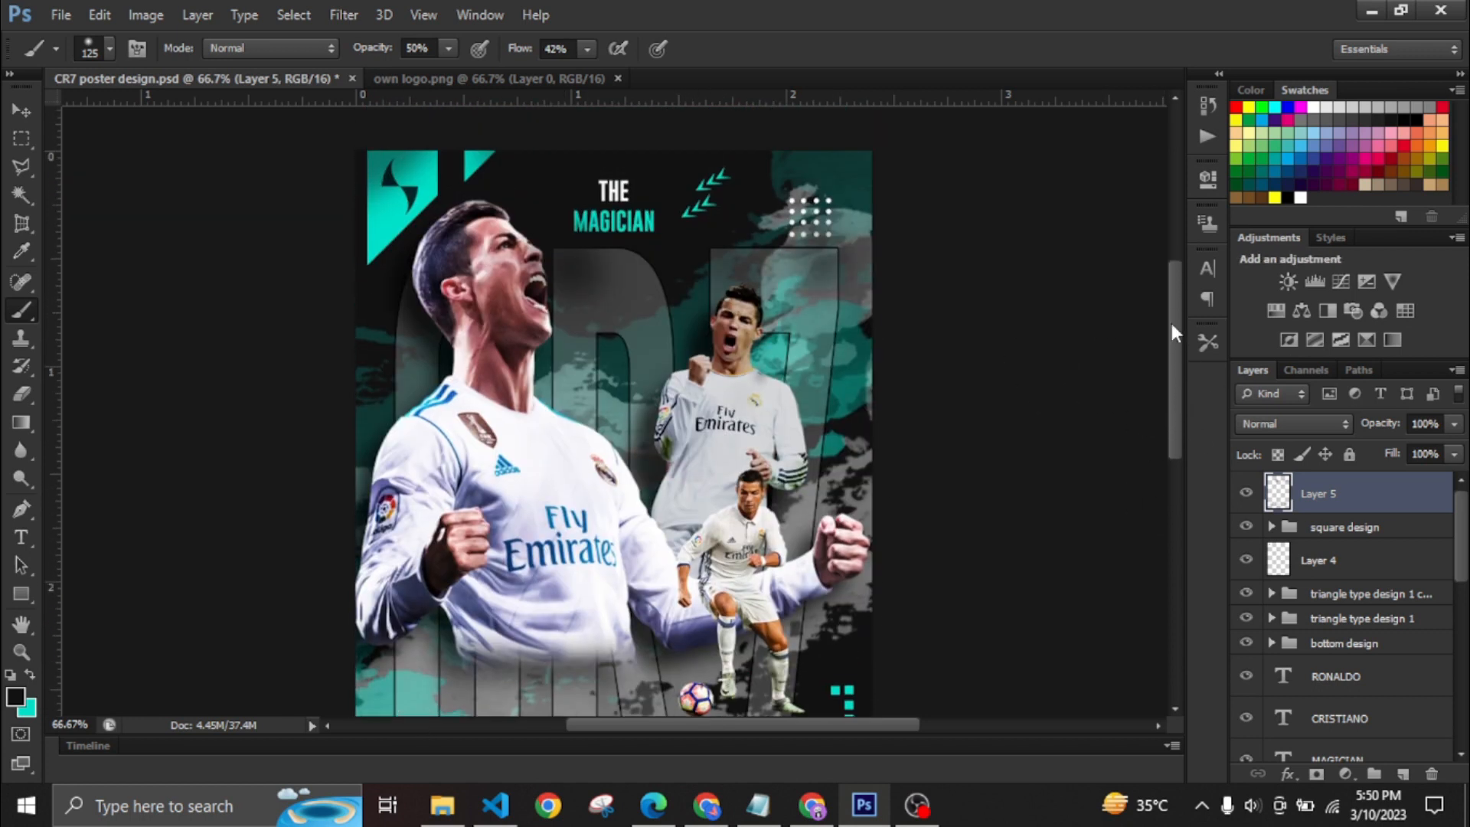
key(ctrl+minus)
click(18, 111)
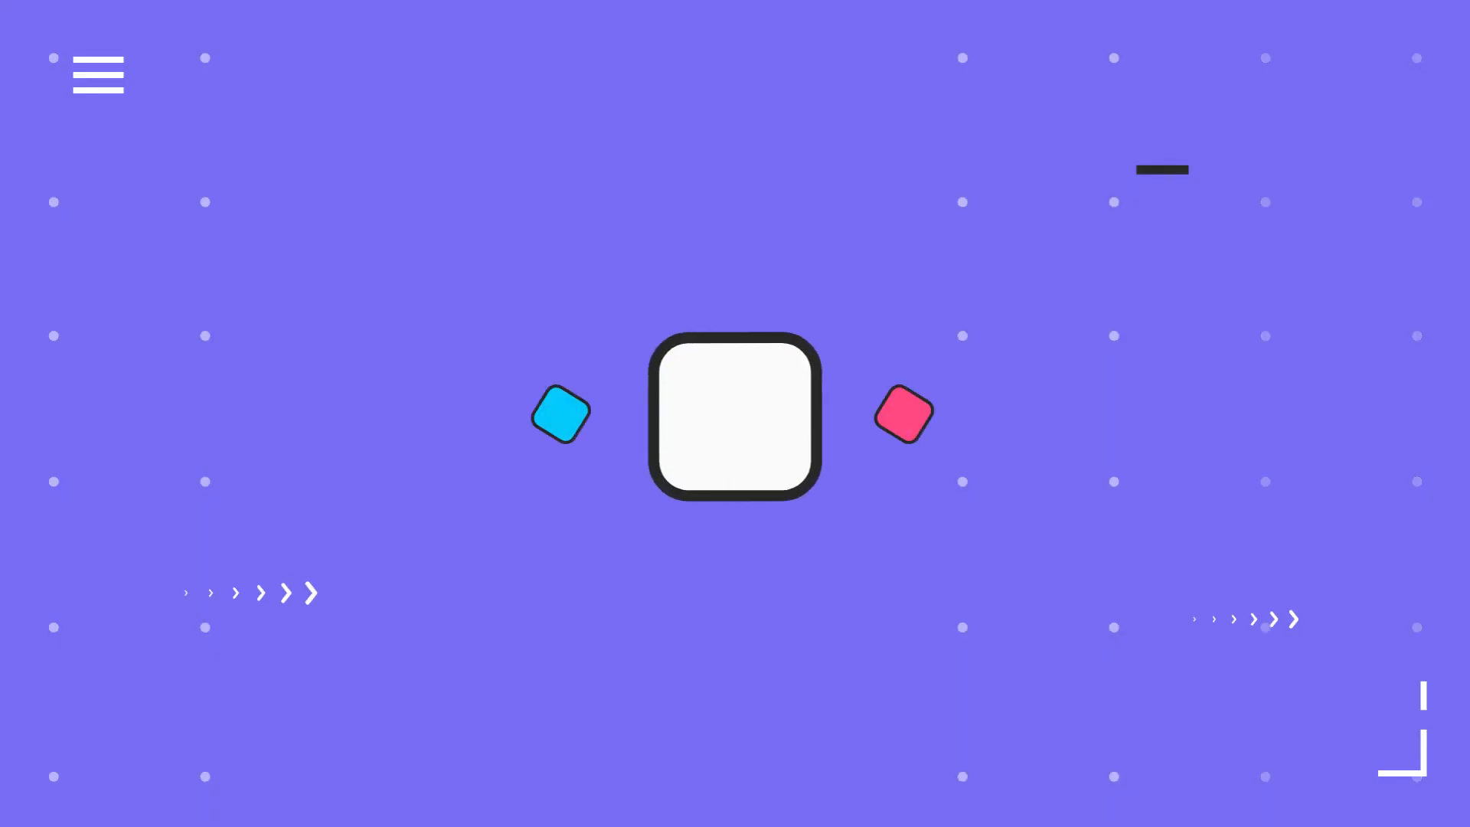